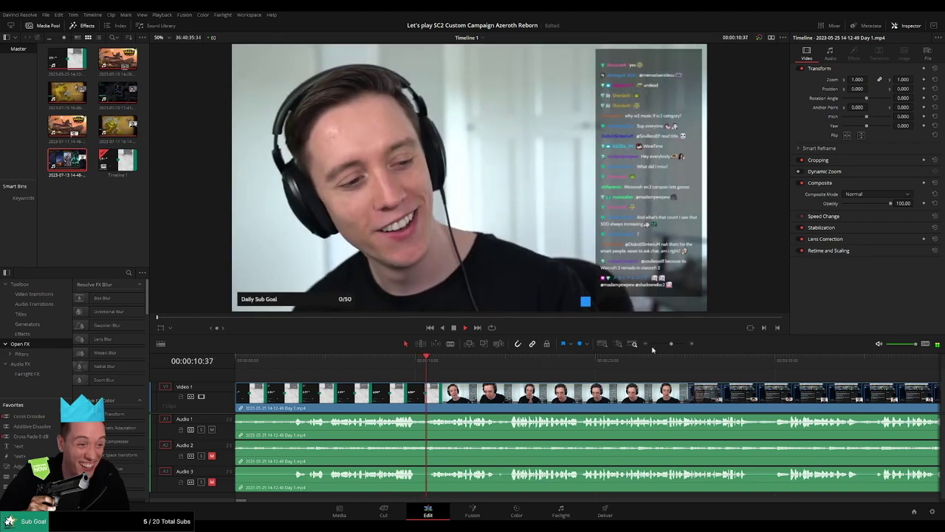
Step: Drag fade-in handles at the timeline start on Audio 1, Audio 2, Audio 3 and Video 1
{"action": "left_click_drag", "start_coordinate": [671, 344], "coordinate": [659, 344]}
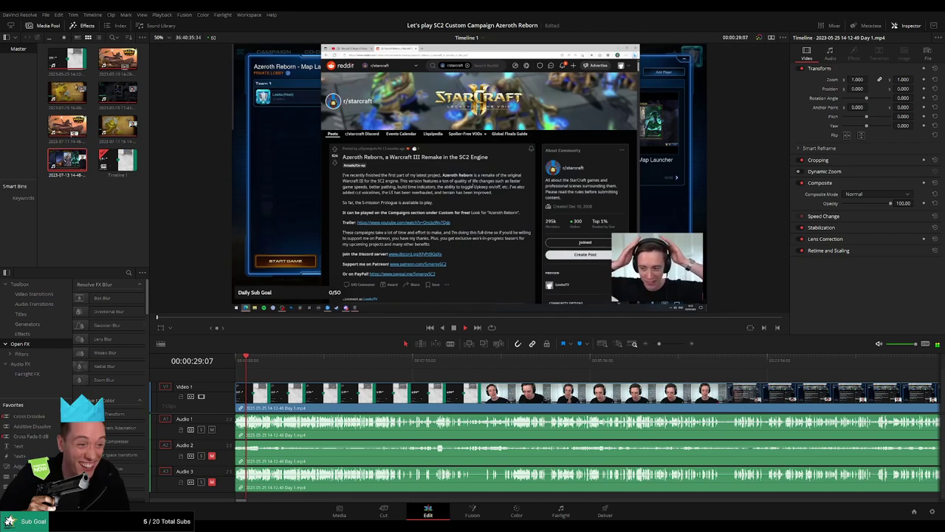
{"action": "key", "text": "Home"}
{"action": "left_click_drag", "start_coordinate": [661, 346], "coordinate": [681, 347]}
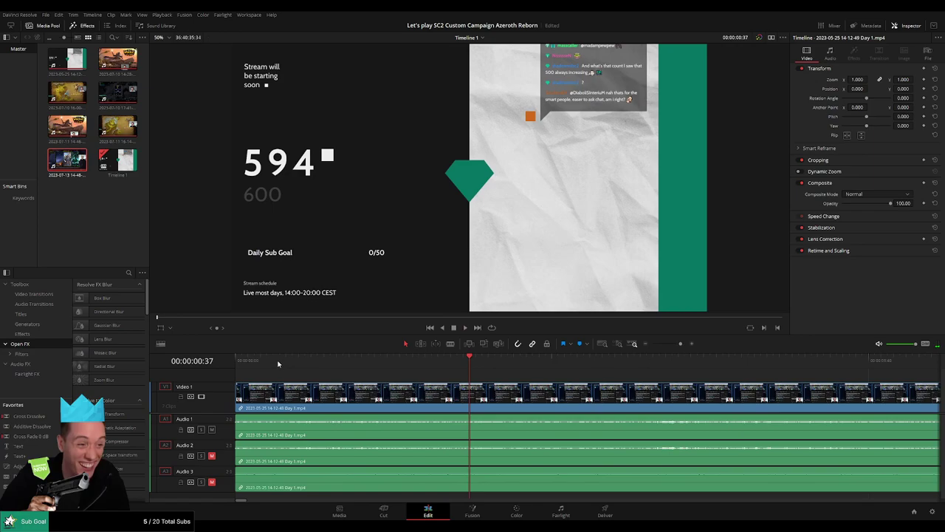
{"action": "key", "text": "Home"}
{"action": "mouse_move", "coordinate": [235, 418]}
{"action": "left_mouse_down"}
{"action": "mouse_move", "coordinate": [688, 418]}
{"action": "mouse_move", "coordinate": [617, 418]}
{"action": "left_mouse_up"}
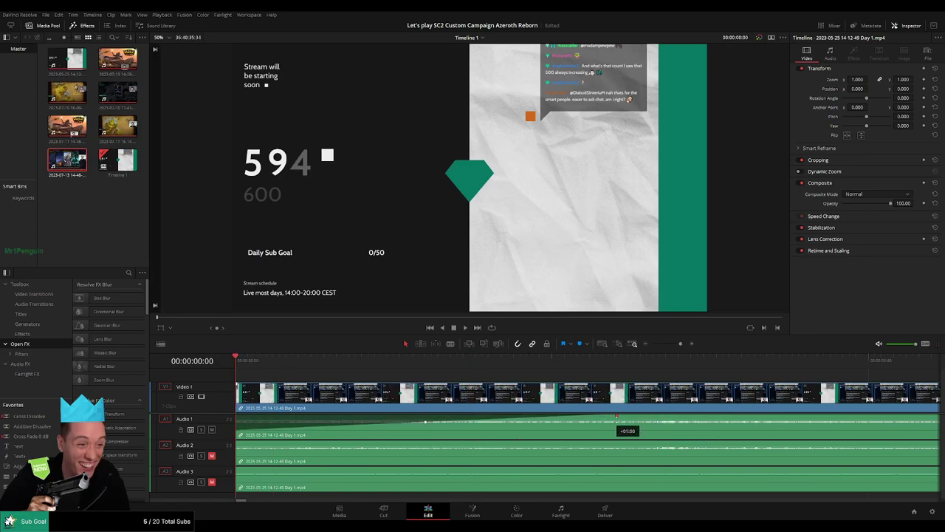
{"action": "left_click_drag", "start_coordinate": [681, 343], "coordinate": [676, 345]}
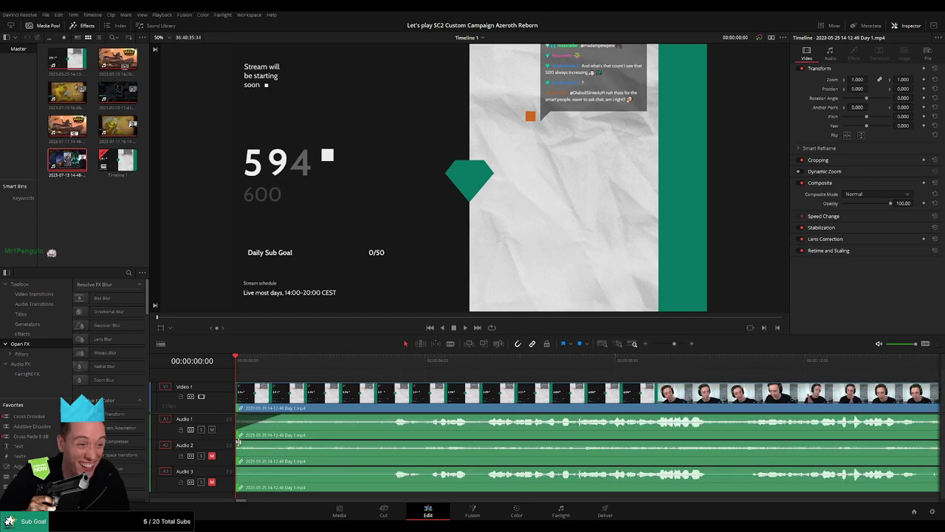
{"action": "left_click_drag", "start_coordinate": [258, 446], "coordinate": [286, 446]}
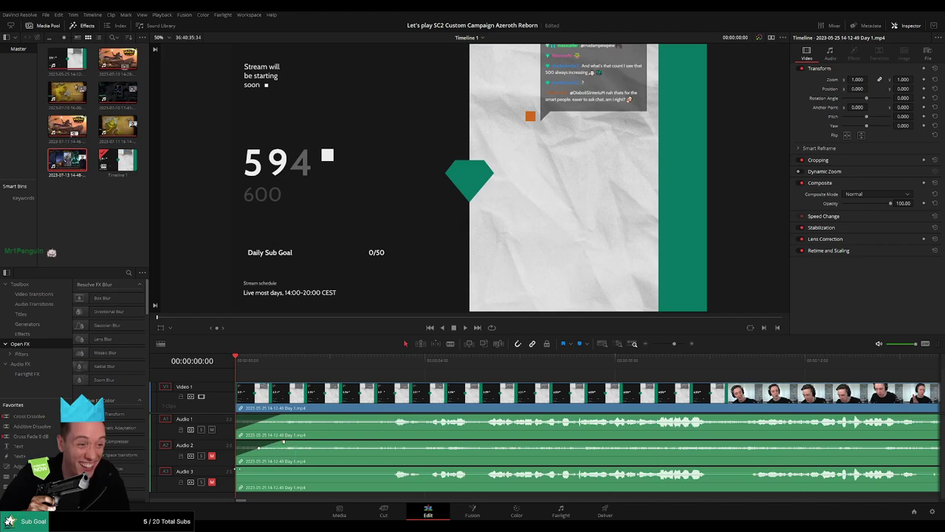
{"action": "left_click_drag", "start_coordinate": [237, 468], "coordinate": [287, 470]}
{"action": "left_click_drag", "start_coordinate": [237, 384], "coordinate": [277, 386]}
Step: Play back the opening fades, then scrub ahead to around 00:50:00 and play from there
{"action": "key", "text": "space"}
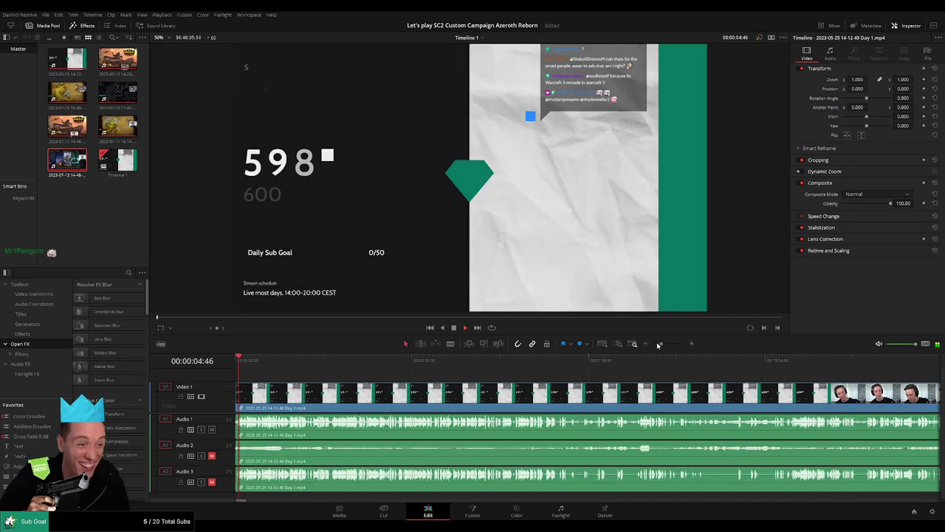
{"action": "left_click_drag", "start_coordinate": [665, 345], "coordinate": [652, 344]}
{"action": "left_click", "coordinate": [257, 360]}
{"action": "left_click_drag", "start_coordinate": [258, 362], "coordinate": [368, 367]}
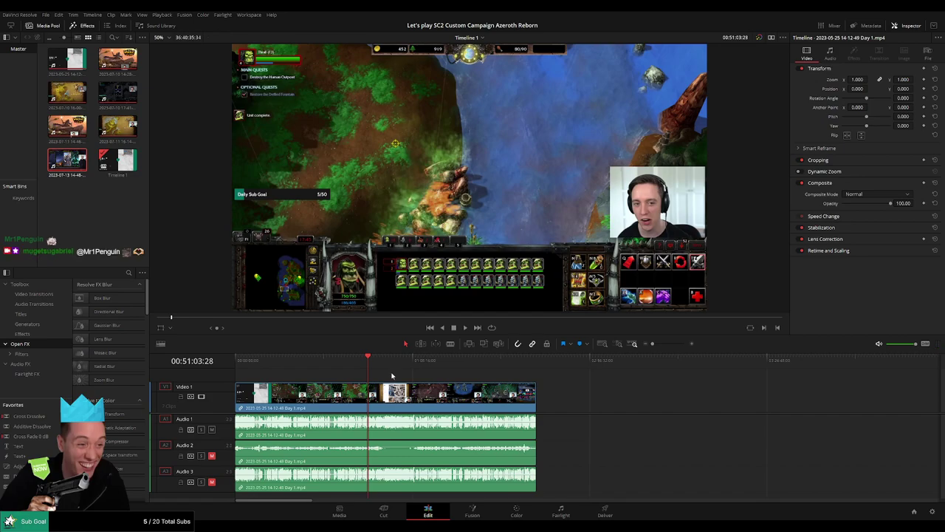
{"action": "key", "text": "space"}
{"action": "left_click_drag", "start_coordinate": [652, 344], "coordinate": [661, 347]}
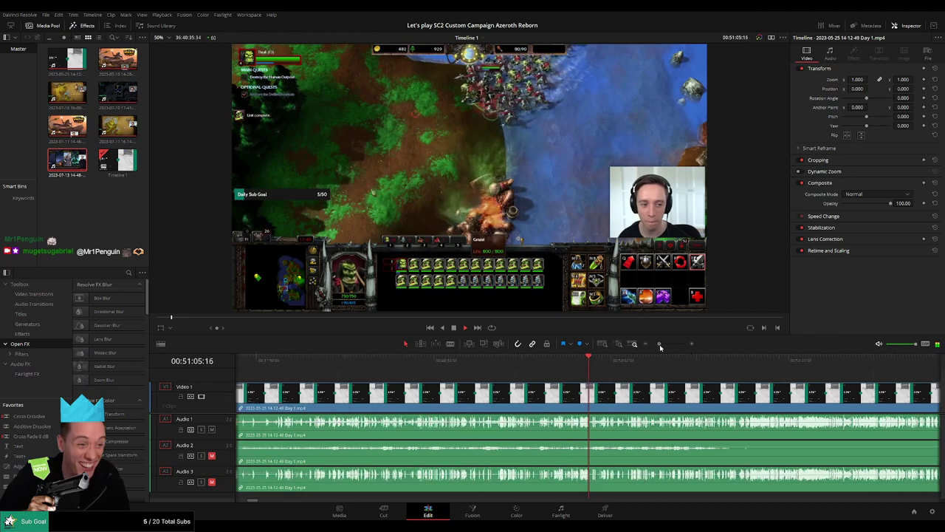
Step: Narrow the playhead down to the cut point at 00:52:01:00
{"action": "left_click", "coordinate": [332, 361]}
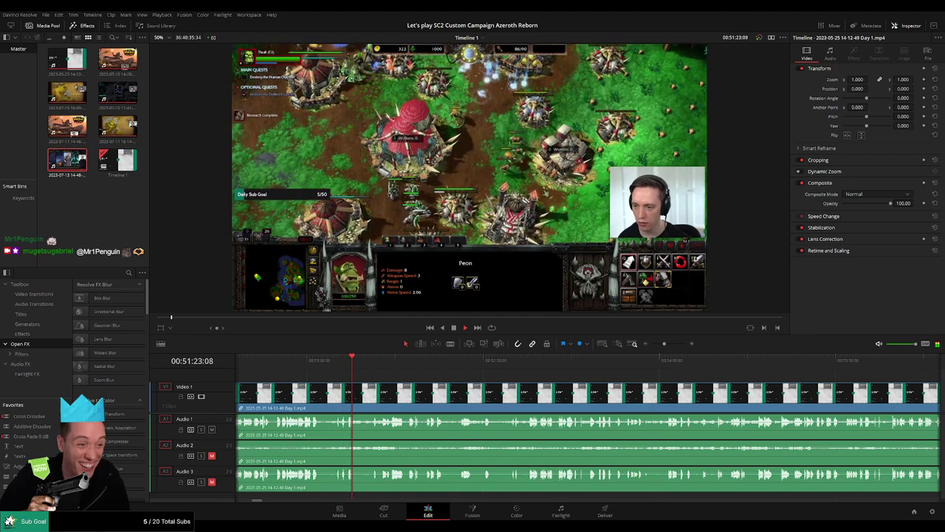
{"action": "left_click", "coordinate": [491, 368]}
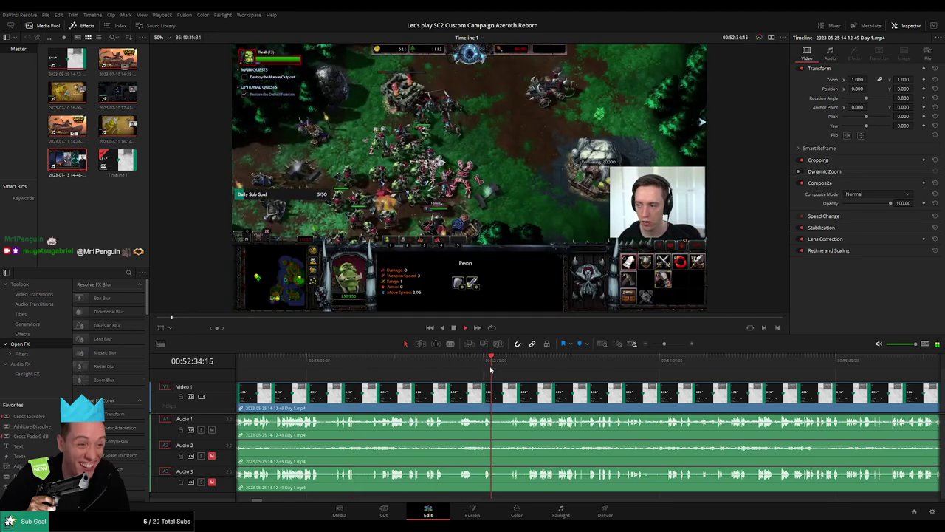
{"action": "left_click", "coordinate": [462, 360]}
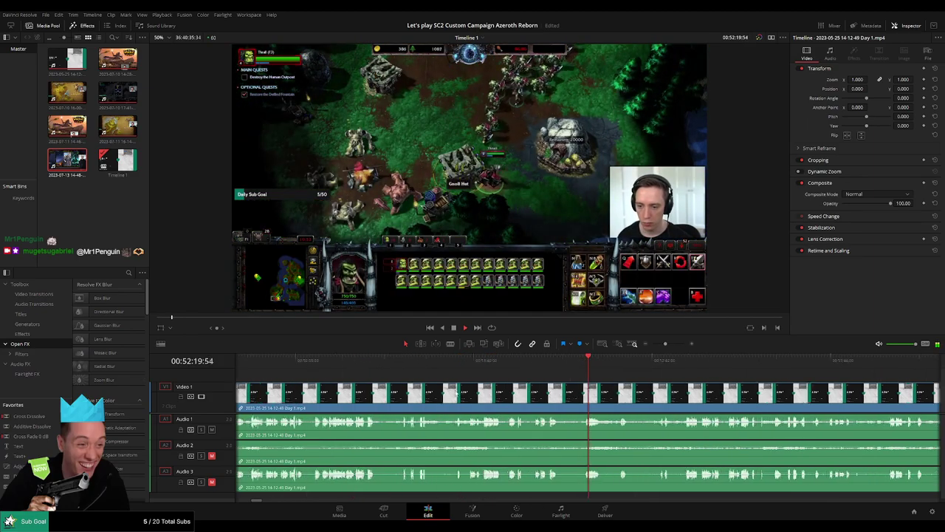
{"action": "left_click", "coordinate": [492, 378]}
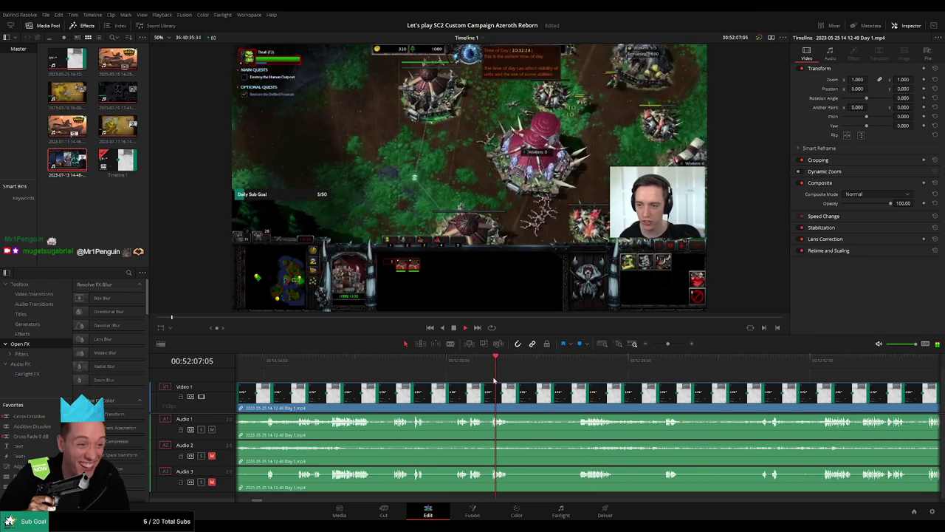
{"action": "left_click", "coordinate": [539, 384]}
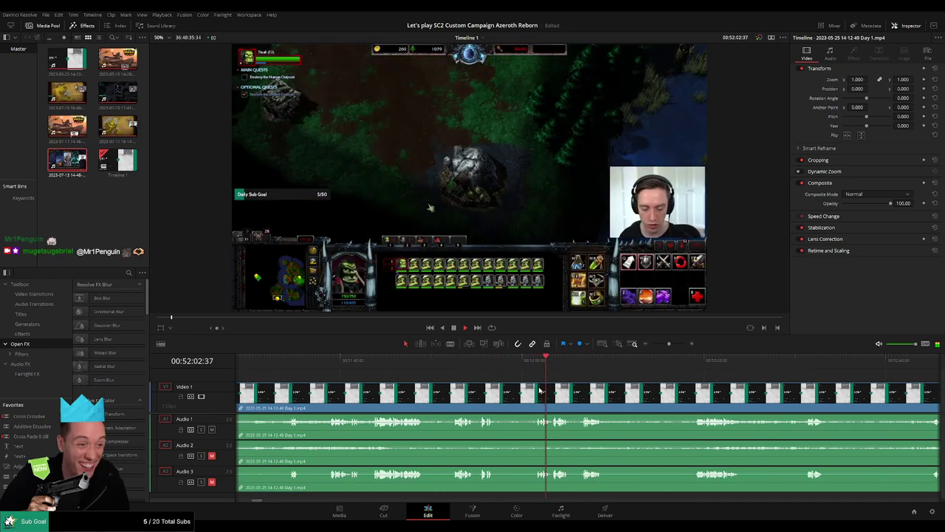
{"action": "left_click", "coordinate": [522, 363]}
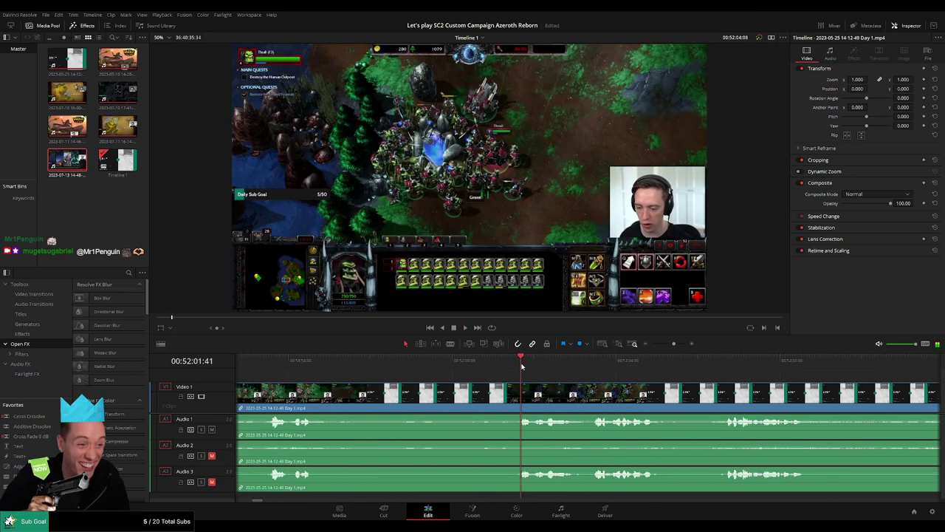
{"action": "left_click_drag", "start_coordinate": [521, 362], "coordinate": [494, 367]}
Step: Blade all tracks at 00:52:01, then add fades on Audio 2 and 3 at the cut and play it
{"action": "left_click", "coordinate": [501, 395]}
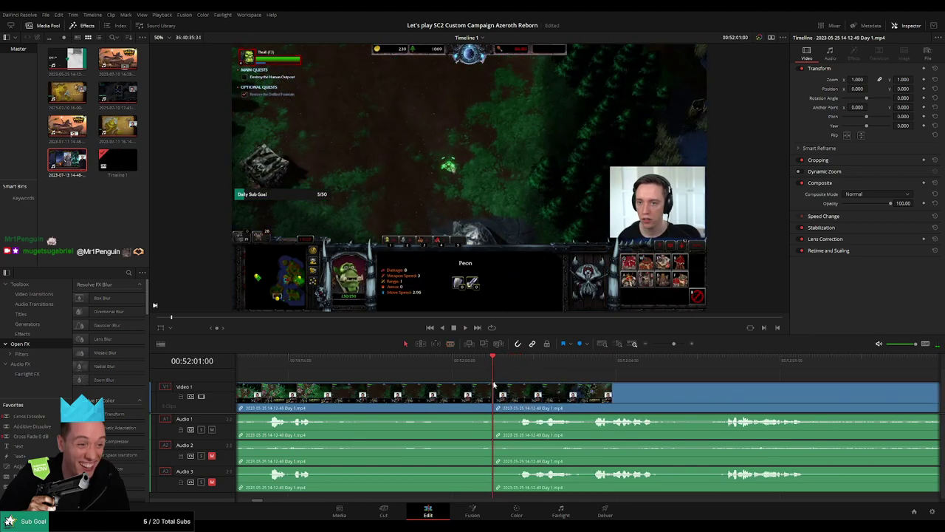
{"action": "key", "text": "a"}
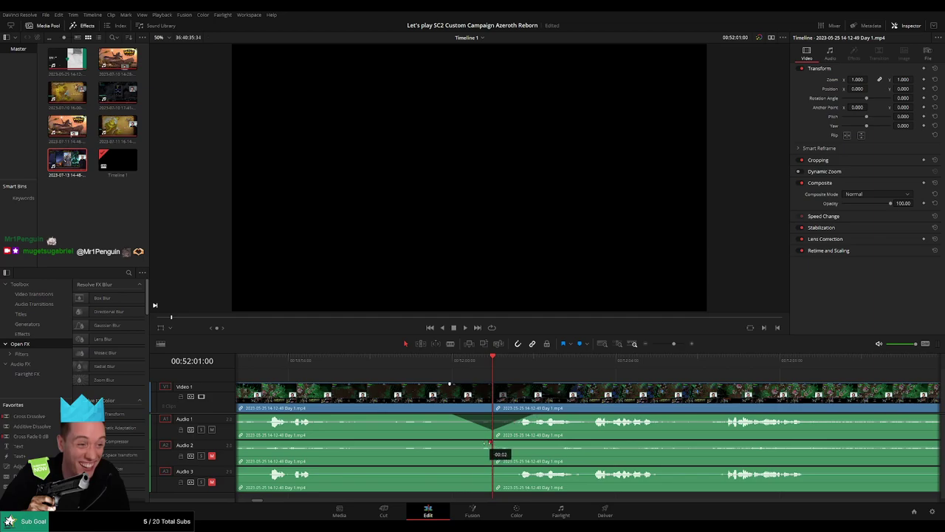
{"action": "left_click_drag", "start_coordinate": [489, 443], "coordinate": [456, 442]}
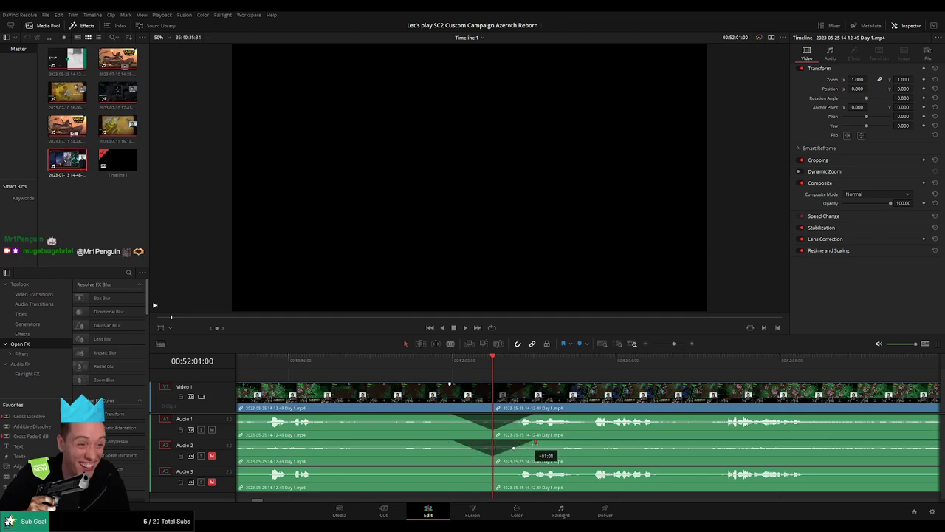
{"action": "mouse_move", "coordinate": [487, 469]}
{"action": "left_mouse_down"}
{"action": "mouse_move", "coordinate": [455, 468]}
{"action": "mouse_move", "coordinate": [533, 468]}
{"action": "left_mouse_up"}
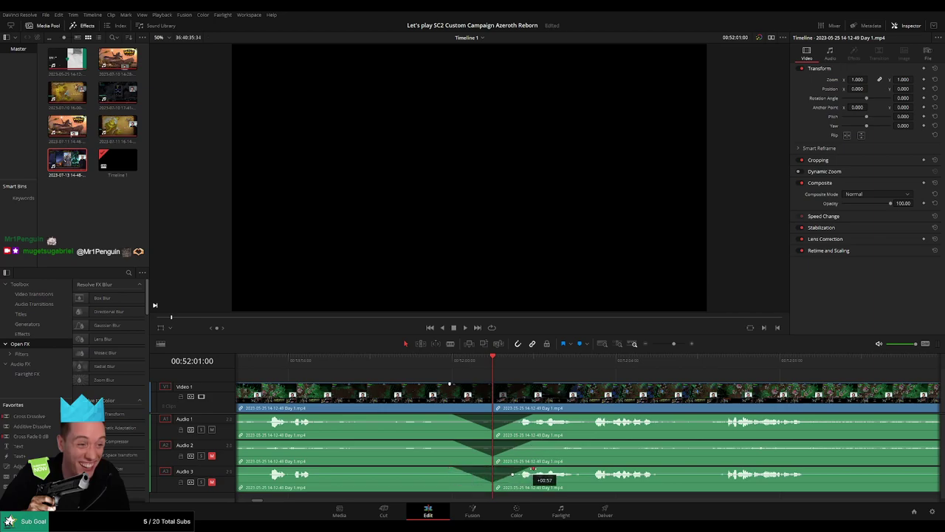
{"action": "key", "text": "space"}
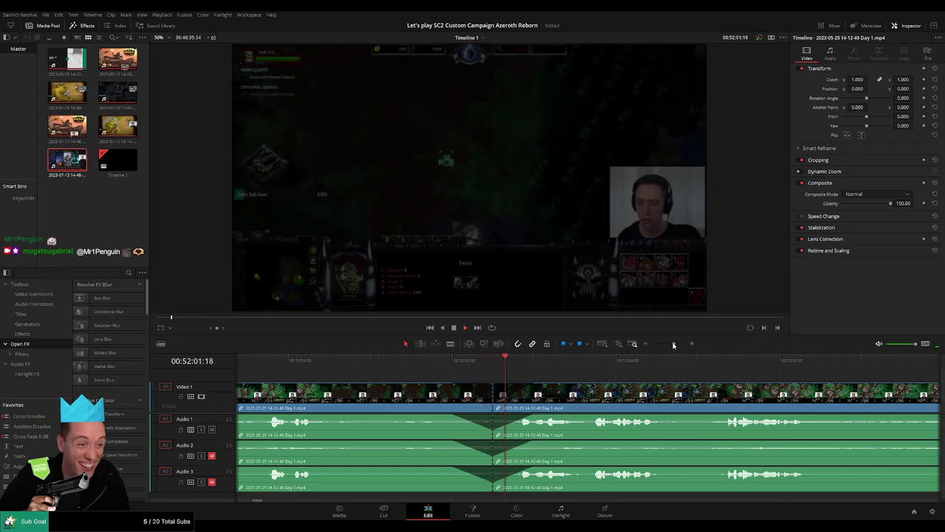
{"action": "scroll", "coordinate": [612, 344], "scroll_direction": "down", "scroll_amount": 3}
Step: Slide the piece after the 00:52:01 cut so it starts at 02:00:00:00, leaving a gap
{"action": "key", "text": "Home"}
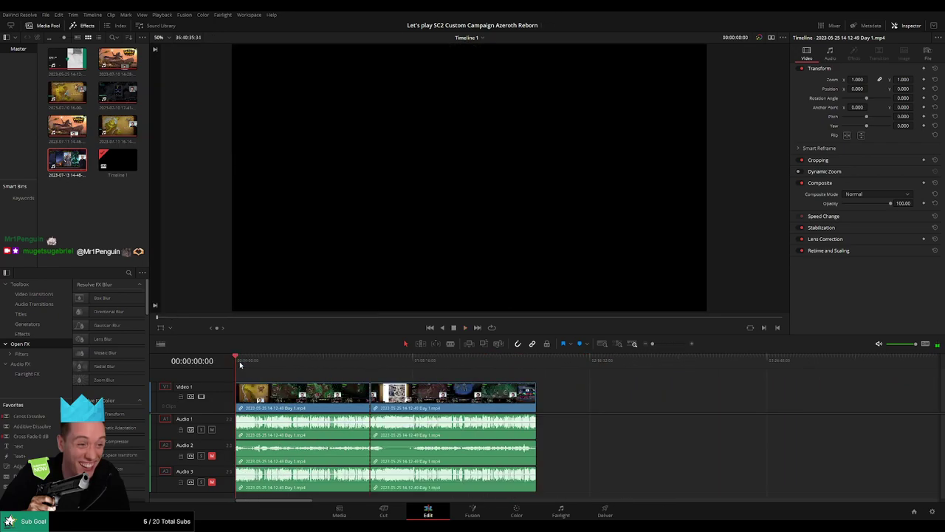
{"action": "left_click", "coordinate": [367, 364]}
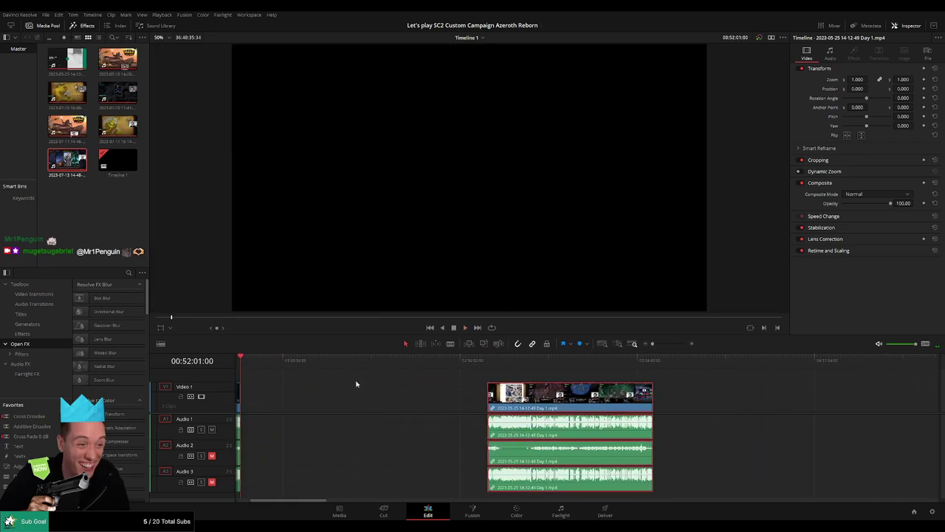
{"action": "left_click_drag", "start_coordinate": [360, 362], "coordinate": [503, 383]}
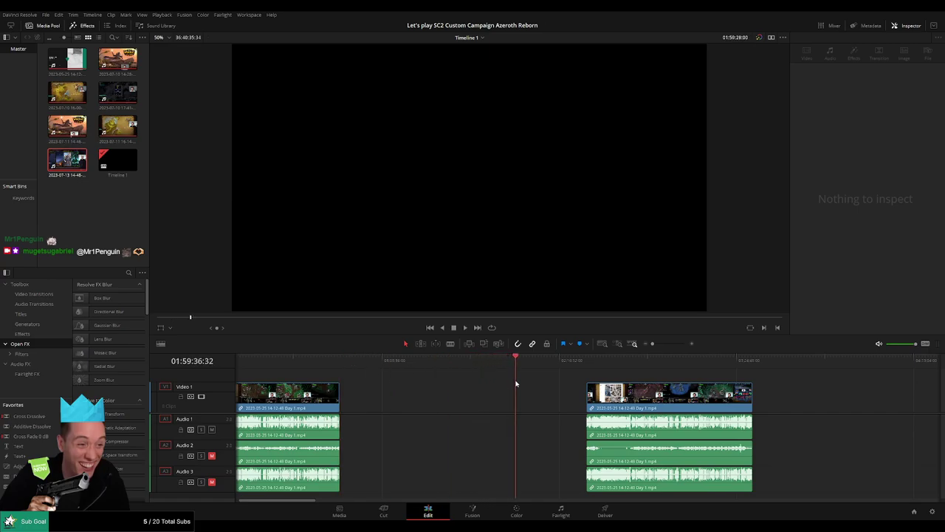
{"action": "scroll", "coordinate": [564, 395], "scroll_direction": "up", "scroll_amount": 2}
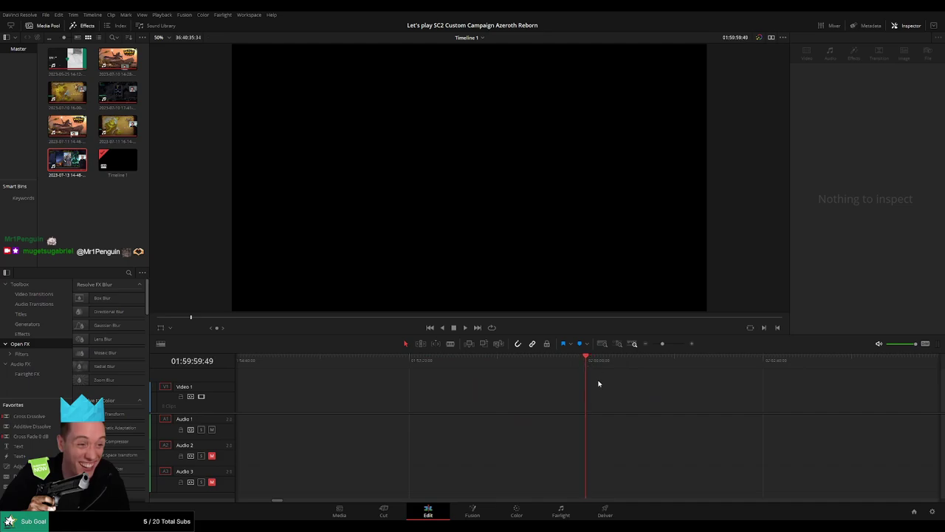
{"action": "left_click_drag", "start_coordinate": [662, 344], "coordinate": [652, 344]}
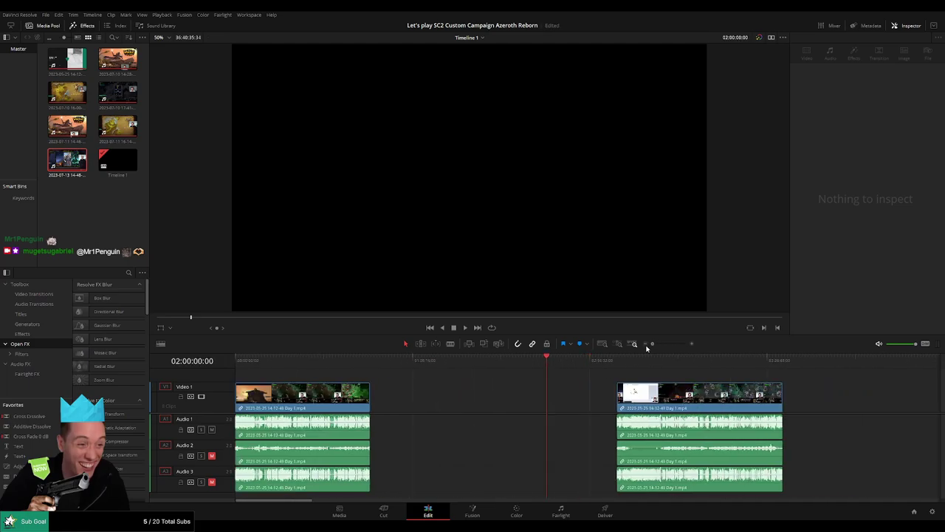
{"action": "left_click_drag", "start_coordinate": [669, 384], "coordinate": [598, 379]}
Step: Scrub and play through the second clip around 02:51:53 to 02:52:17
{"action": "scroll", "coordinate": [598, 380], "scroll_direction": "right", "scroll_amount": 3}
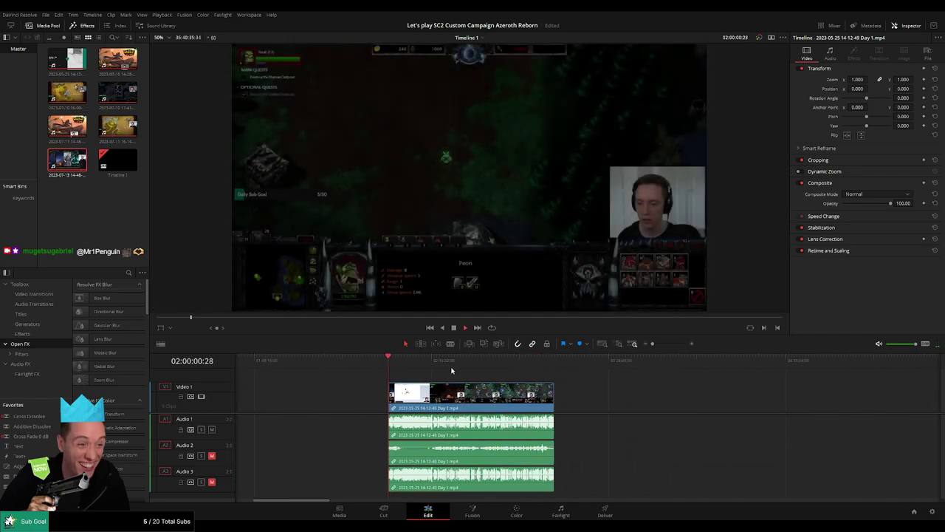
{"action": "left_click", "coordinate": [440, 362]}
{"action": "left_click_drag", "start_coordinate": [441, 367], "coordinate": [513, 373]}
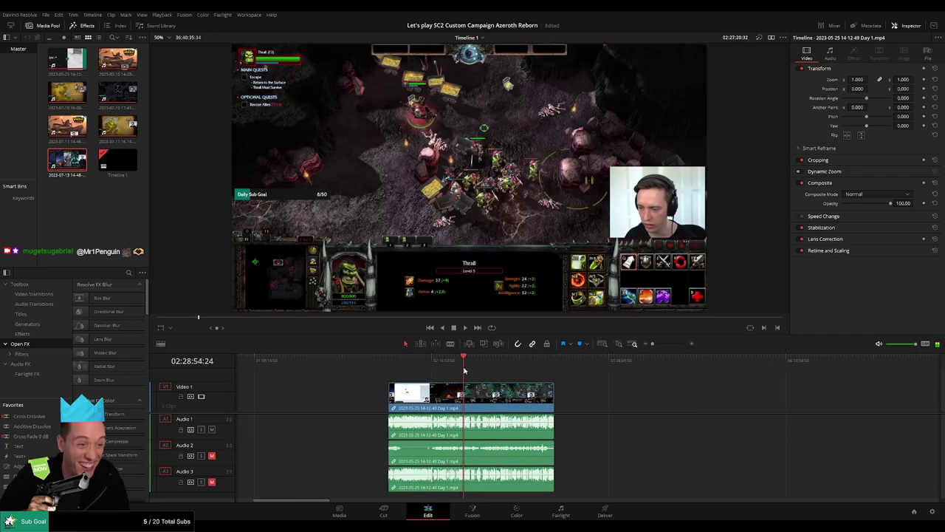
{"action": "key", "text": "l"}
{"action": "key", "text": "l"}
{"action": "key", "text": "l"}
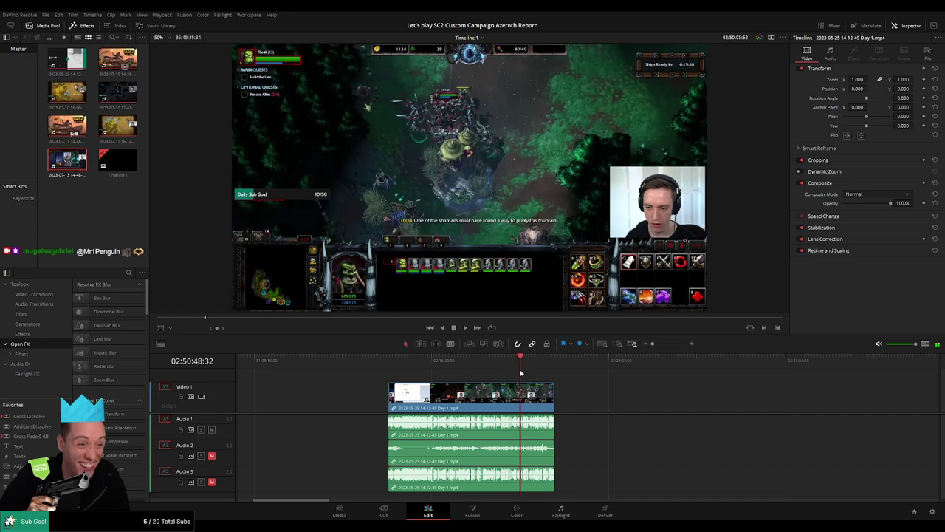
{"action": "scroll", "coordinate": [540, 391], "scroll_direction": "up", "scroll_amount": 5}
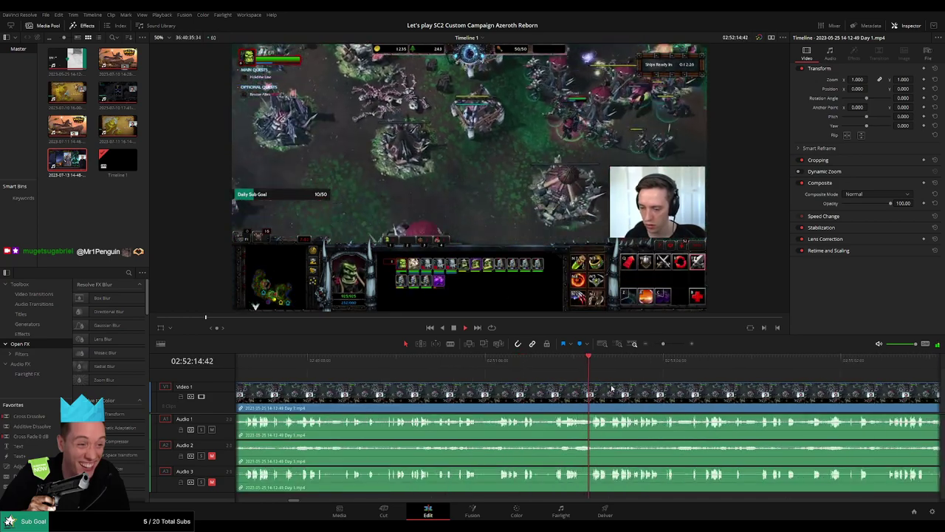
{"action": "left_click", "coordinate": [500, 364]}
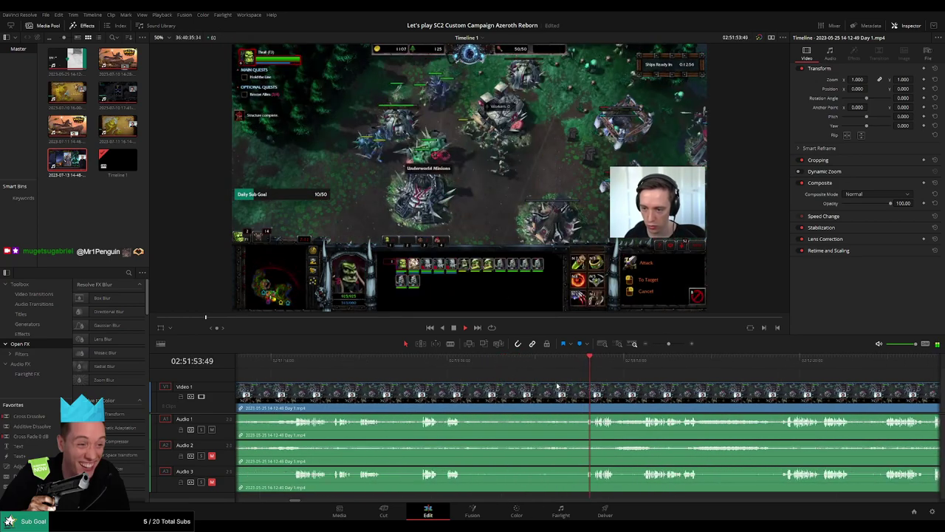
{"action": "left_click_drag", "start_coordinate": [503, 367], "coordinate": [437, 362]}
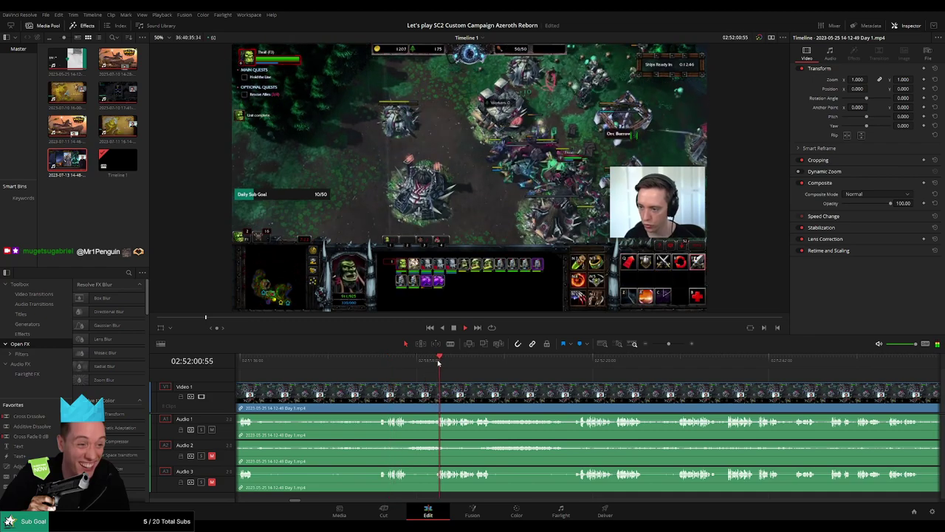
{"action": "left_click", "coordinate": [575, 364]}
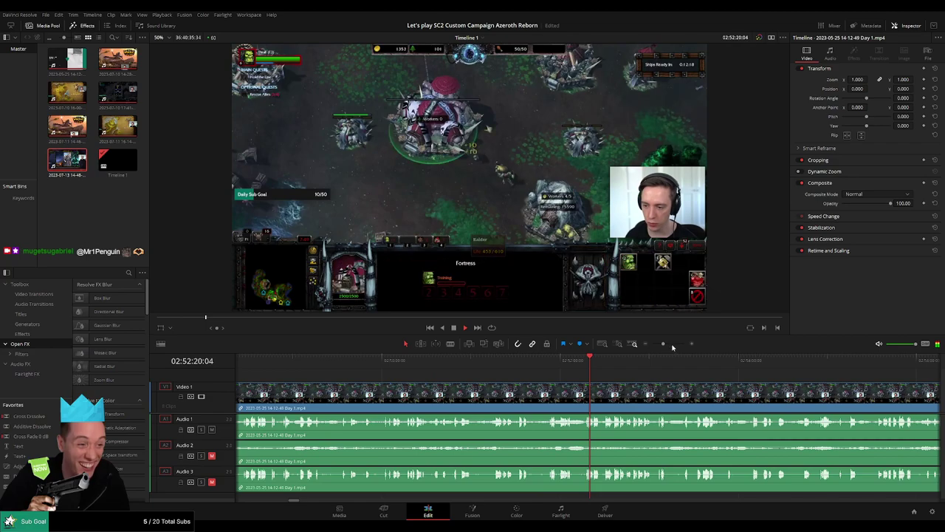
Step: Zoom in, find the cut point and split all tracks at 02:52:36:00 with Ctrl+B
{"action": "left_click", "coordinate": [736, 364]}
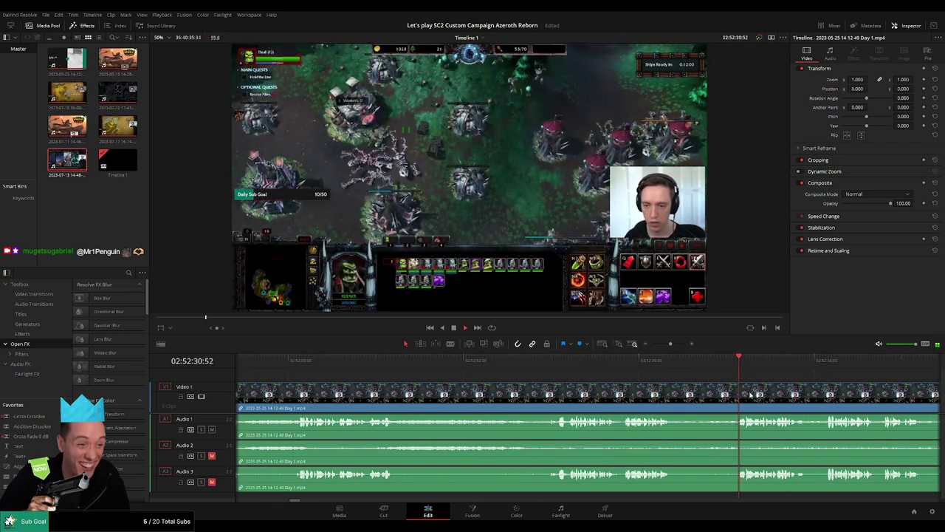
{"action": "left_click", "coordinate": [583, 363]}
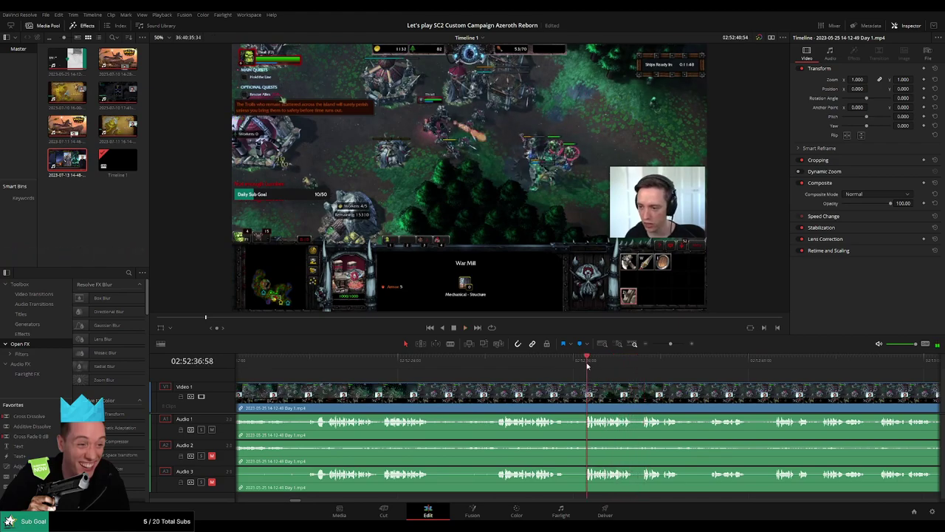
{"action": "left_click", "coordinate": [583, 362]}
{"action": "left_click_drag", "start_coordinate": [671, 344], "coordinate": [677, 345]}
{"action": "left_click", "coordinate": [677, 361]}
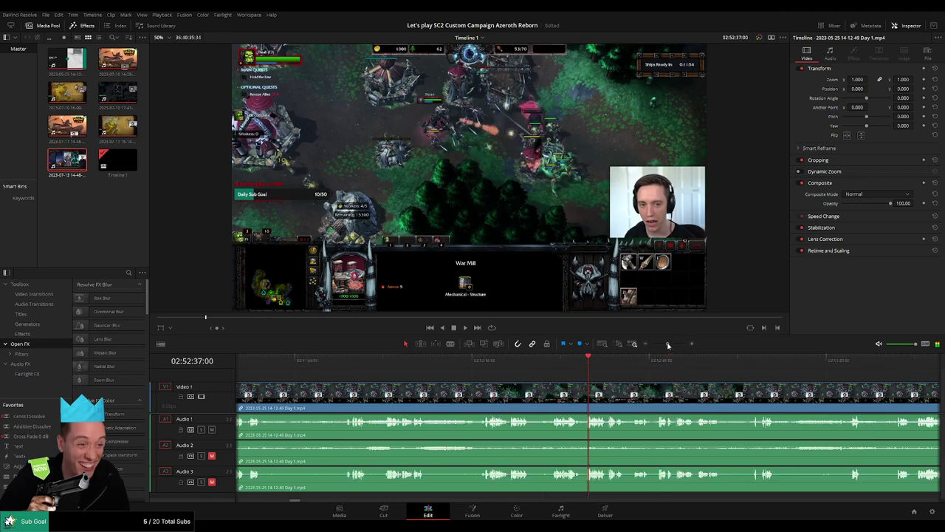
{"action": "left_click_drag", "start_coordinate": [588, 366], "coordinate": [493, 375]}
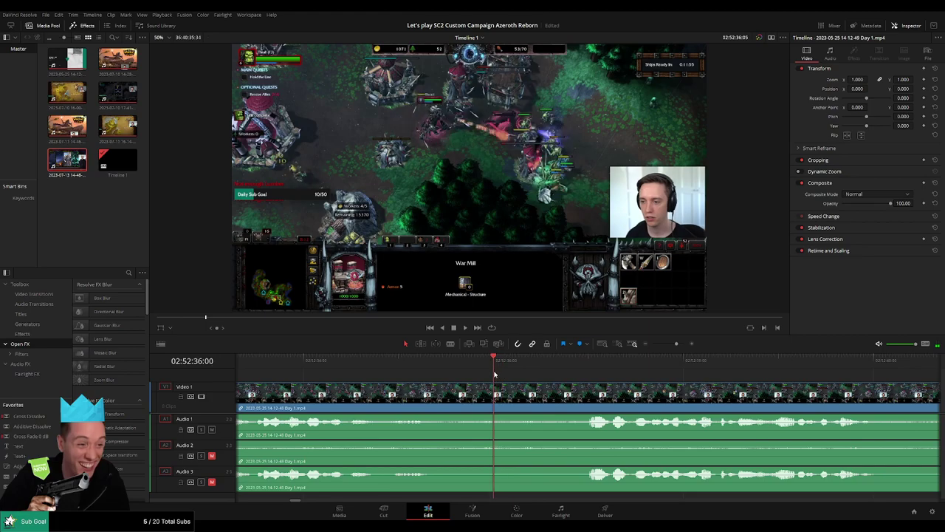
{"action": "key", "text": "ctrl+b"}
Step: Add a video fade and fade-out/fade-in ramps on Audio 1, 2 and 3 at the 02:52:36 cut
{"action": "mouse_move", "coordinate": [568, 394]}
{"action": "left_mouse_down"}
{"action": "mouse_move", "coordinate": [584, 393]}
{"action": "mouse_move", "coordinate": [491, 384]}
{"action": "mouse_move", "coordinate": [405, 391]}
{"action": "left_mouse_up"}
{"action": "left_click_drag", "start_coordinate": [492, 415], "coordinate": [398, 417]}
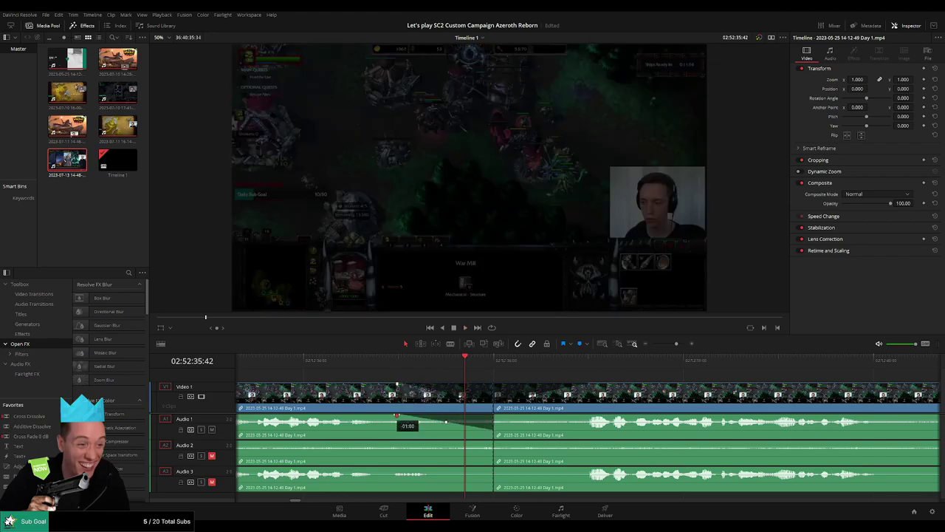
{"action": "left_click_drag", "start_coordinate": [504, 417], "coordinate": [573, 418]}
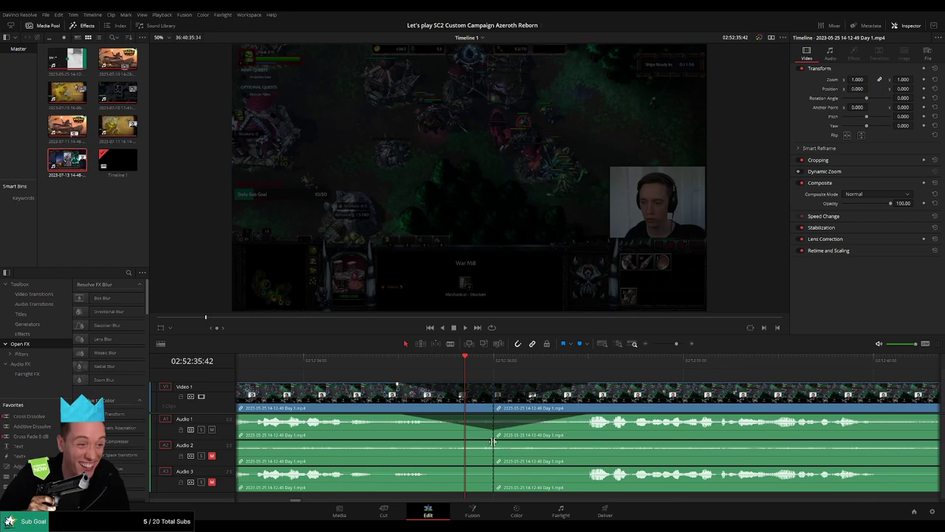
{"action": "left_click_drag", "start_coordinate": [491, 442], "coordinate": [432, 443]}
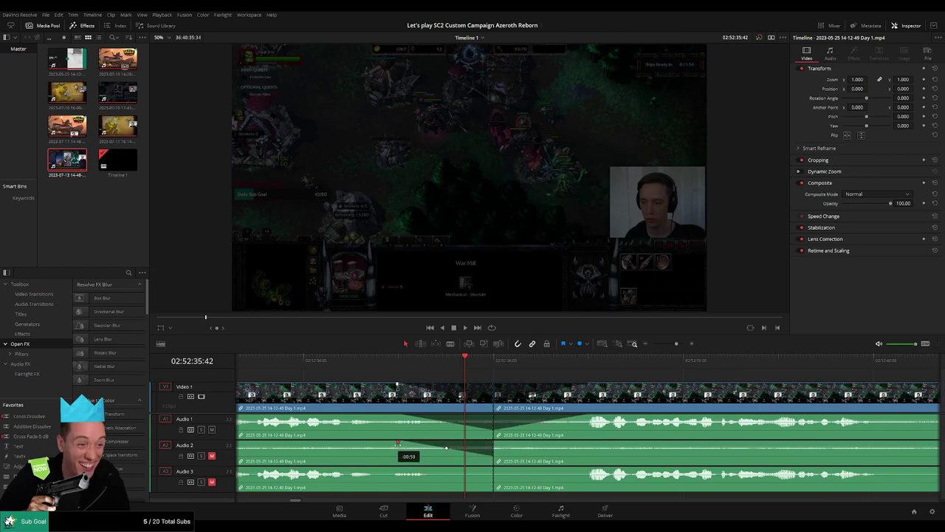
{"action": "left_click_drag", "start_coordinate": [494, 442], "coordinate": [570, 444]}
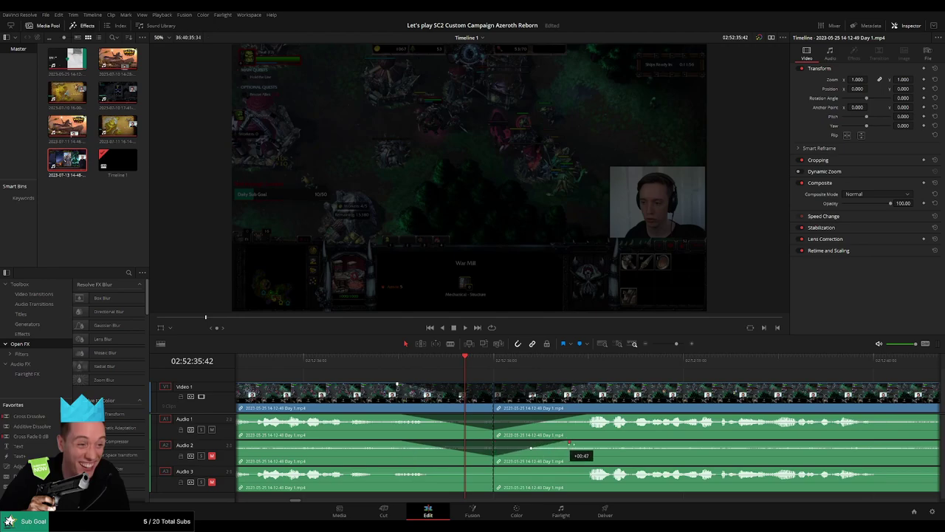
{"action": "left_click_drag", "start_coordinate": [491, 468], "coordinate": [426, 468]}
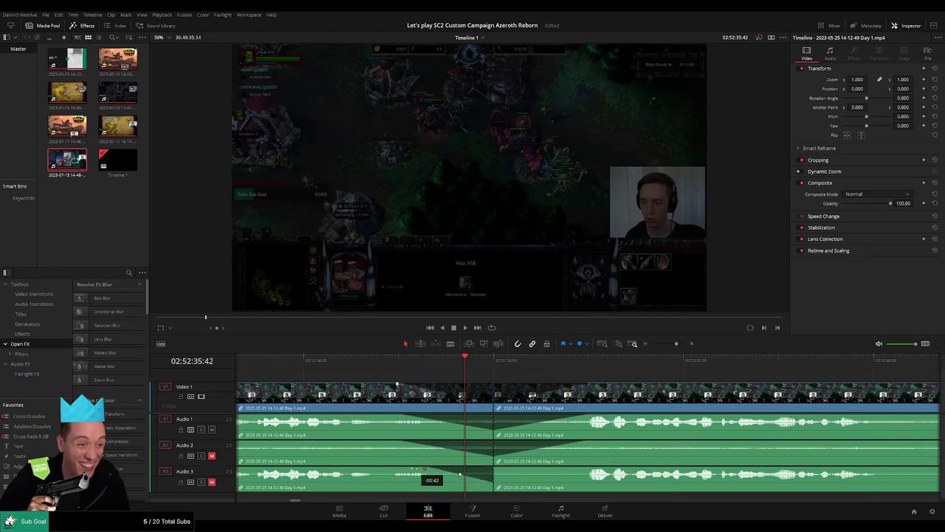
{"action": "left_click_drag", "start_coordinate": [495, 470], "coordinate": [575, 469]}
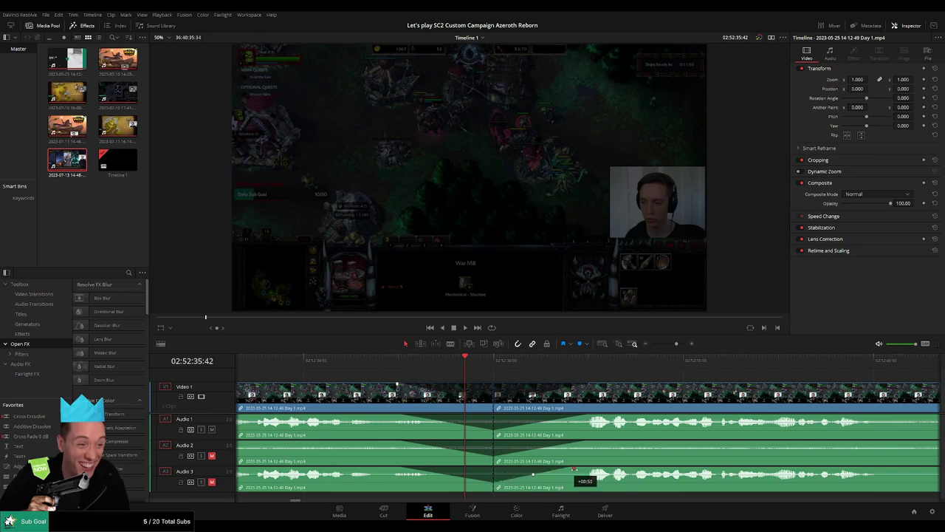
Step: Zoom out, return the playhead to the 02:52:36:00 cut and deselect the clip
{"action": "left_click_drag", "start_coordinate": [669, 349], "coordinate": [652, 347]}
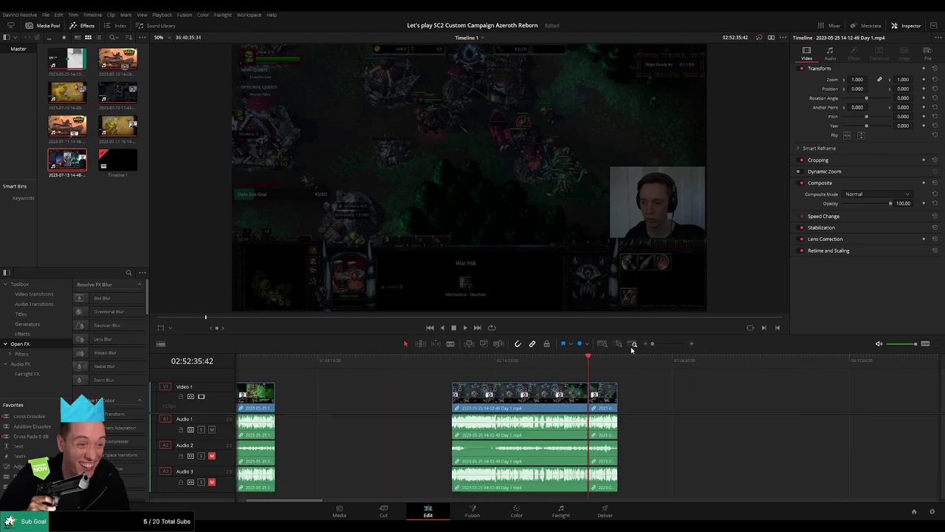
{"action": "key", "text": "Home"}
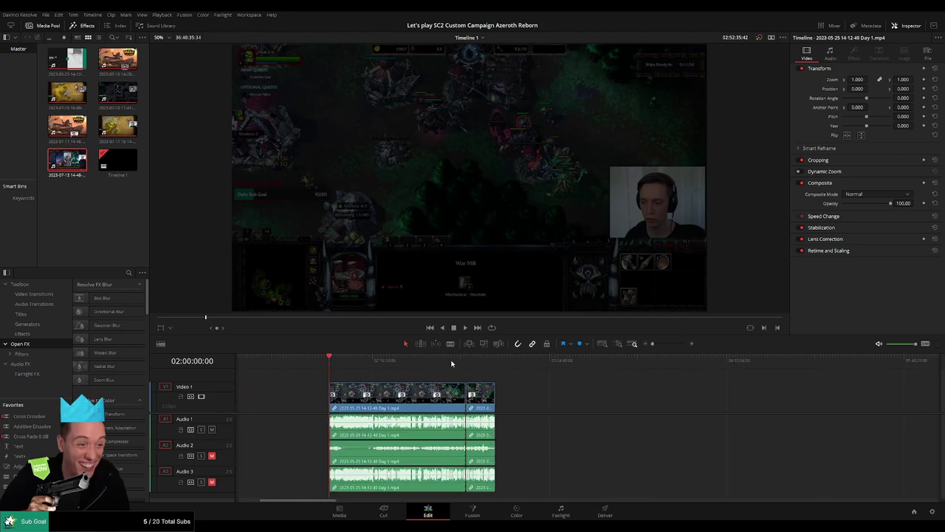
{"action": "left_click", "coordinate": [457, 362]}
{"action": "left_click", "coordinate": [464, 361]}
{"action": "scroll", "coordinate": [559, 388], "scroll_direction": "right", "scroll_amount": 3}
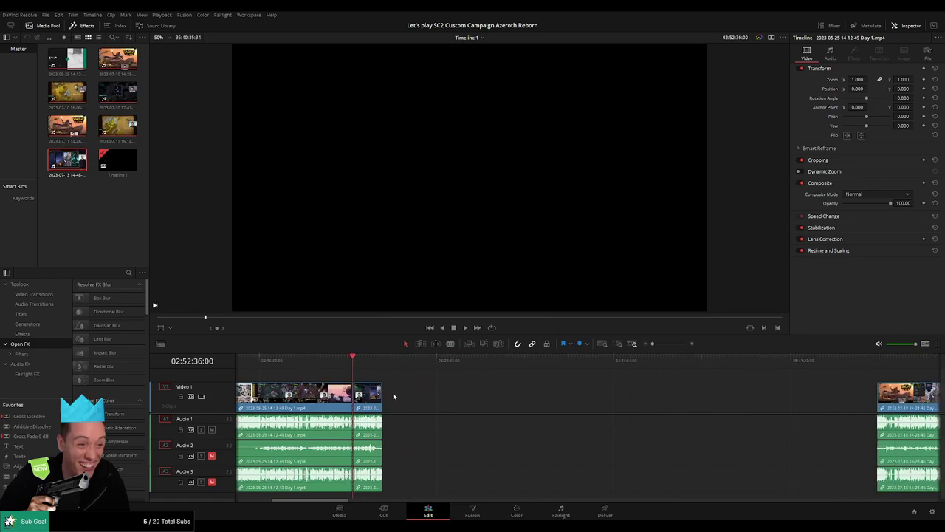
{"action": "left_click", "coordinate": [402, 378]}
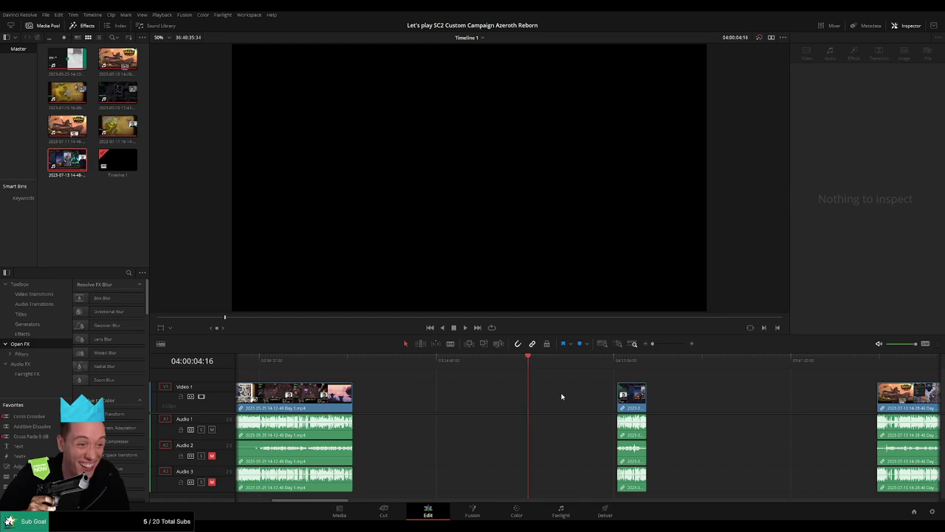
{"action": "scroll", "coordinate": [585, 364], "scroll_direction": "up", "scroll_amount": 2}
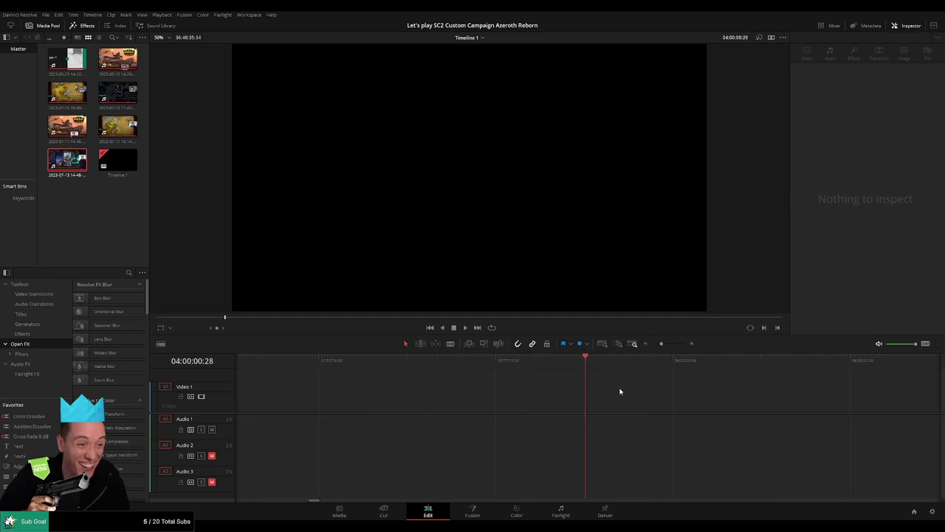
Step: Move the next clip to the playhead and place the Day 2 clip right after it
{"action": "scroll", "coordinate": [670, 360], "scroll_direction": "down", "scroll_amount": 2}
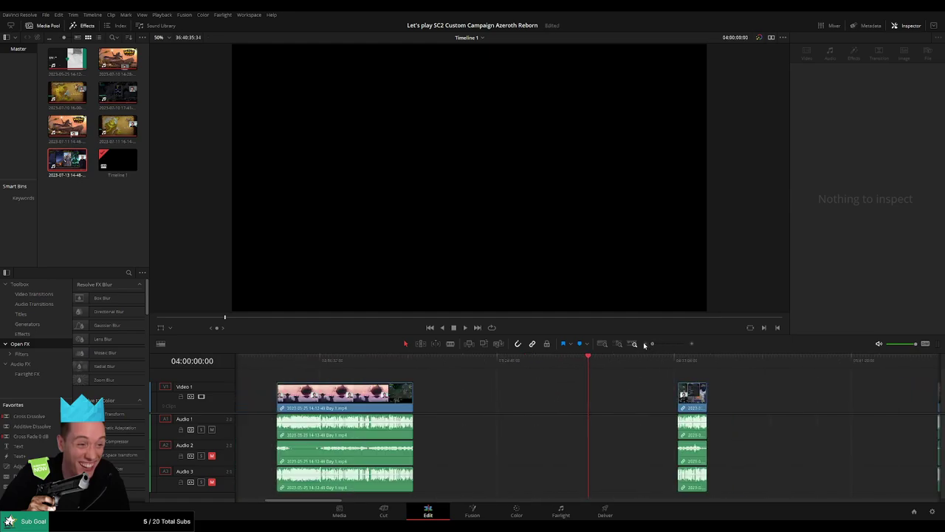
{"action": "left_click_drag", "start_coordinate": [687, 391], "coordinate": [601, 391]}
{"action": "scroll", "coordinate": [653, 385], "scroll_direction": "right", "scroll_amount": 5}
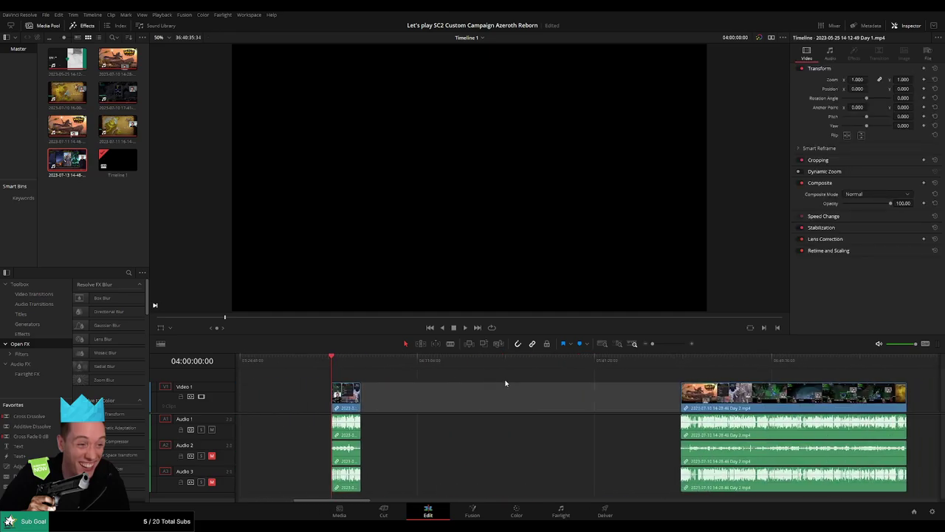
{"action": "left_click_drag", "start_coordinate": [713, 402], "coordinate": [392, 399]}
{"action": "key", "text": "space"}
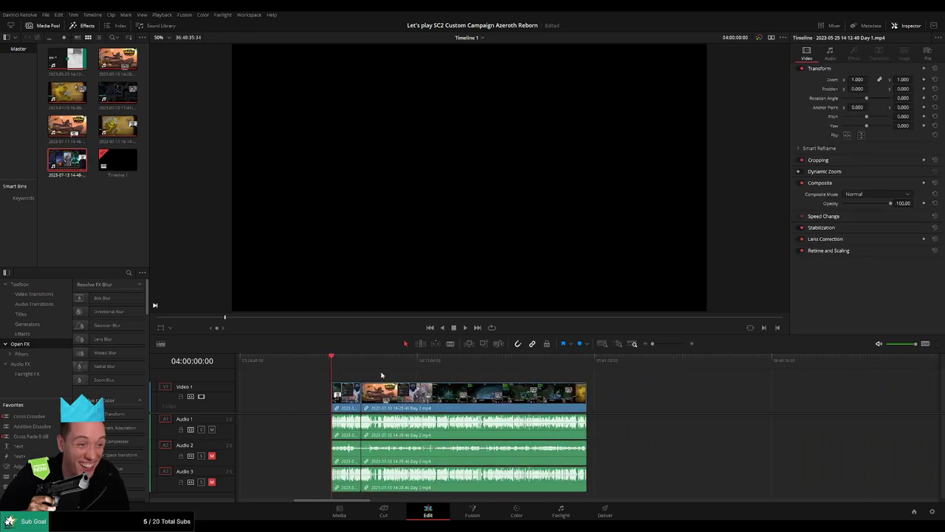
Step: Add a dissolve transition with Ctrl+T at the Day 1–Day 2 join and preview it
{"action": "left_click_drag", "start_coordinate": [652, 344], "coordinate": [660, 345]}
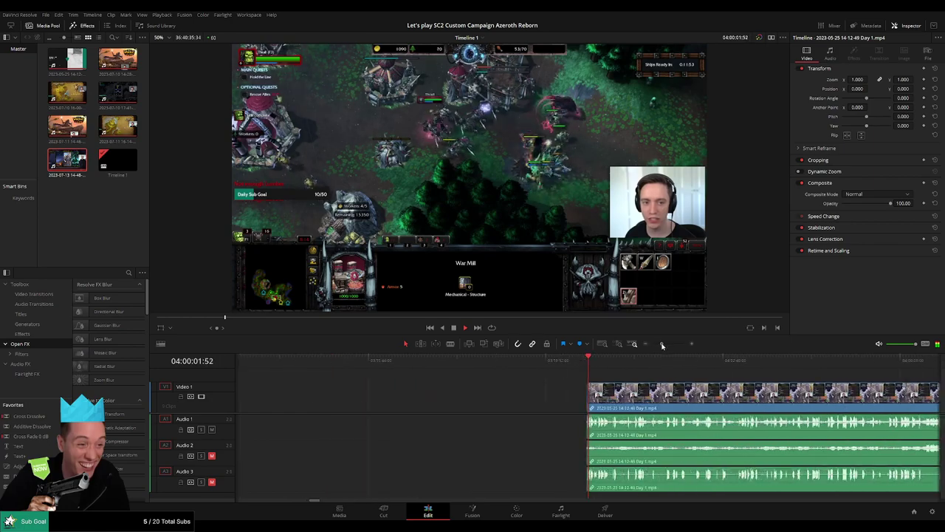
{"action": "scroll", "coordinate": [457, 391], "scroll_direction": "right", "scroll_amount": 5}
{"action": "mouse_move", "coordinate": [477, 360]}
{"action": "left_mouse_down"}
{"action": "mouse_move", "coordinate": [578, 376]}
{"action": "mouse_move", "coordinate": [571, 362]}
{"action": "left_mouse_up"}
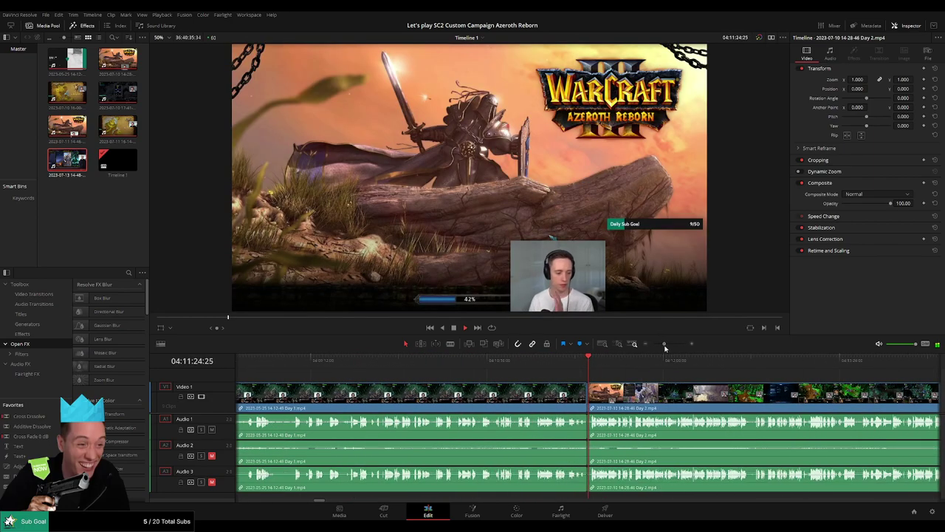
{"action": "key", "text": "space"}
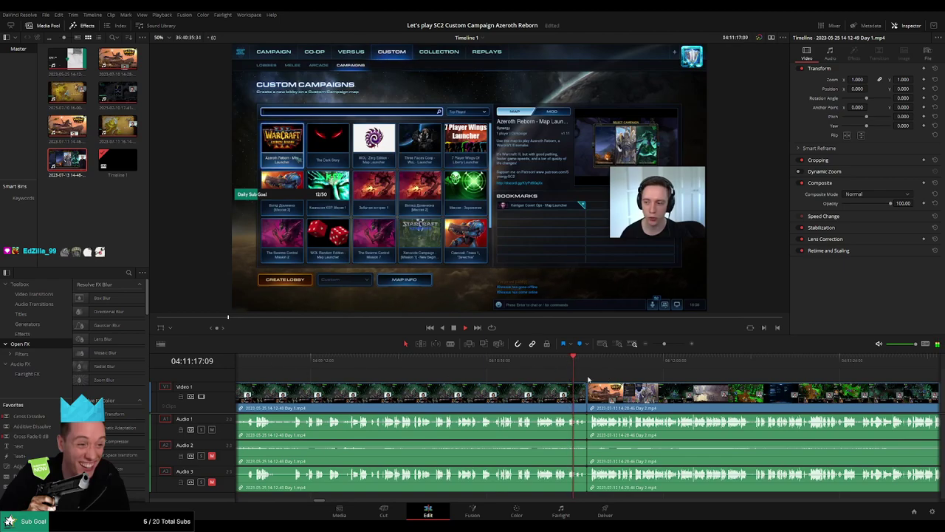
{"action": "left_click", "coordinate": [580, 363]}
{"action": "left_click_drag", "start_coordinate": [670, 346], "coordinate": [672, 344]}
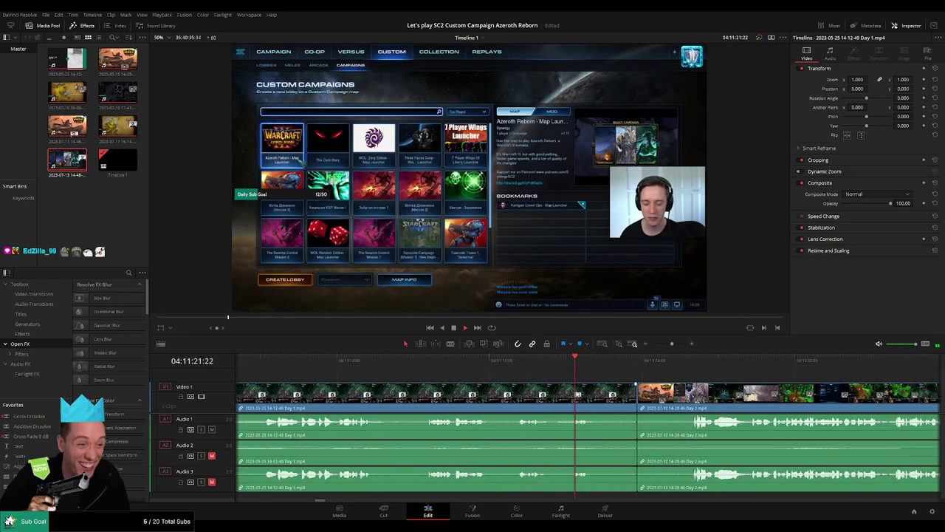
{"action": "key", "text": "space"}
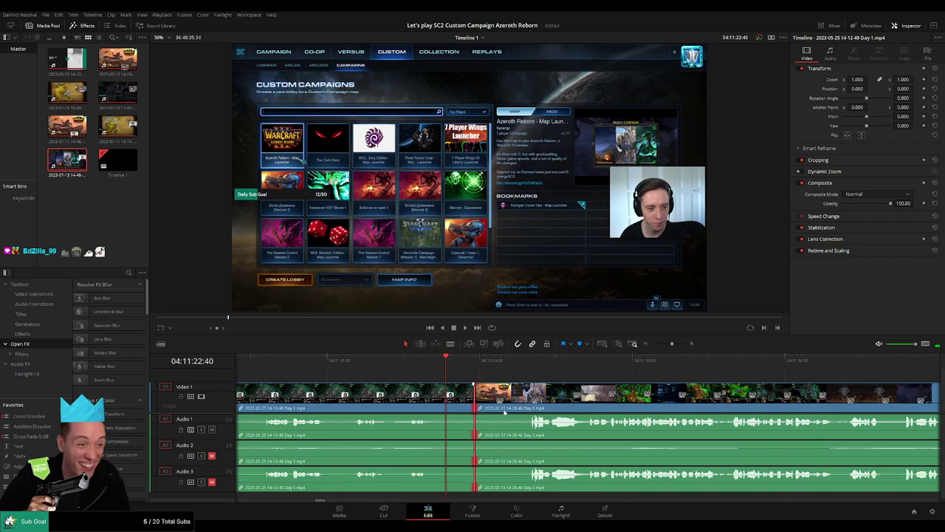
{"action": "key", "text": "ctrl+t"}
{"action": "key", "text": "space"}
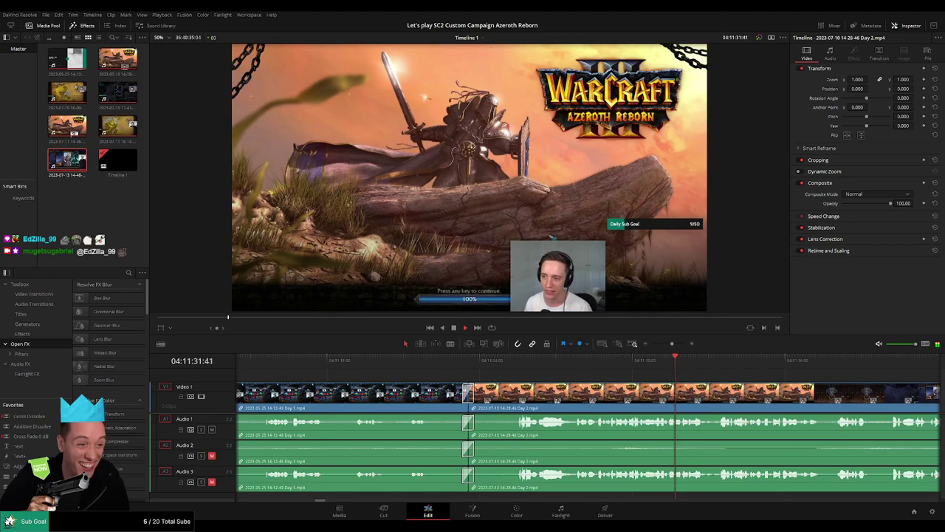
{"action": "left_click_drag", "start_coordinate": [672, 344], "coordinate": [650, 344]}
{"action": "scroll", "coordinate": [531, 388], "scroll_direction": "right", "scroll_amount": 3}
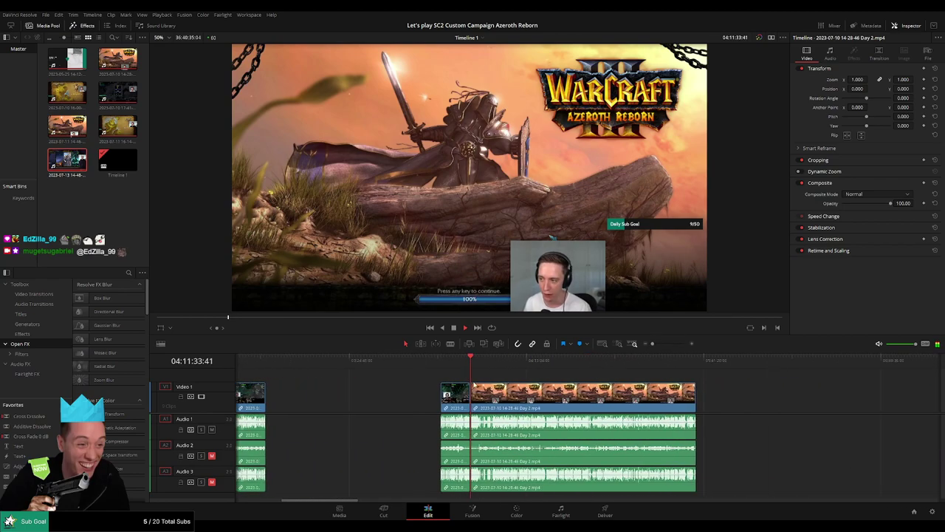
{"action": "scroll", "coordinate": [421, 395], "scroll_direction": "right", "scroll_amount": 3}
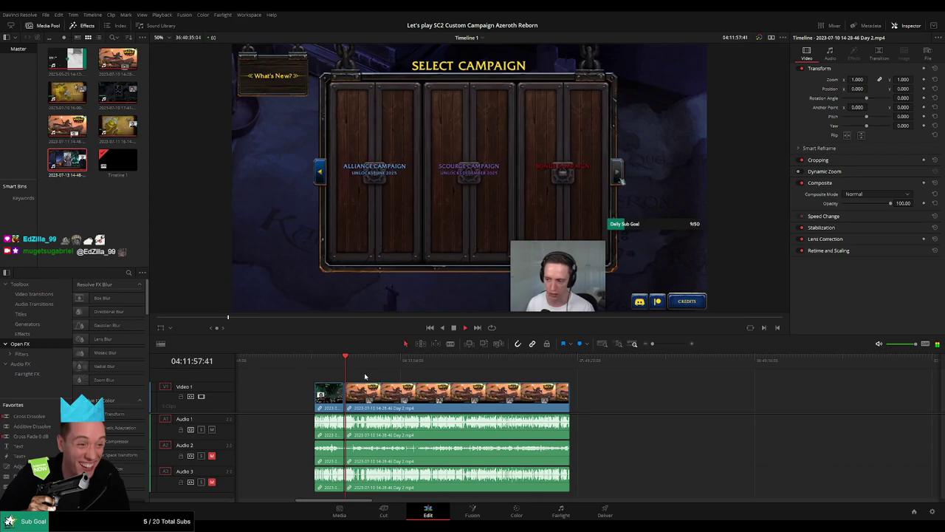
{"action": "scroll", "coordinate": [315, 371], "scroll_direction": "right", "scroll_amount": 3}
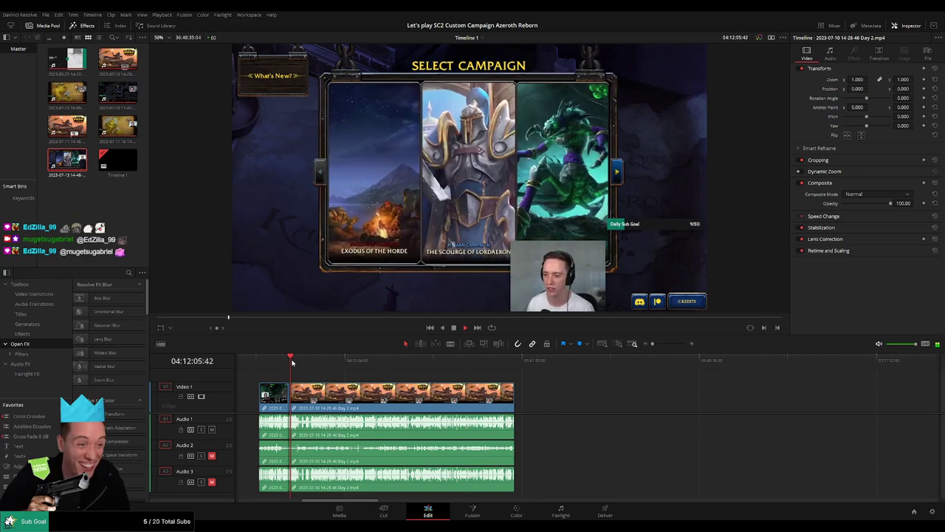
{"action": "left_click_drag", "start_coordinate": [293, 362], "coordinate": [390, 363]}
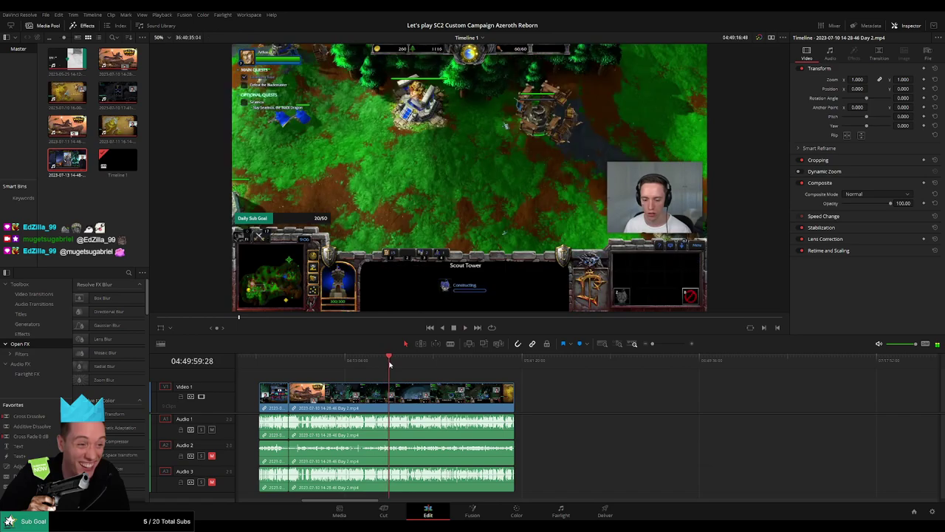
{"action": "key", "text": "l"}
{"action": "key", "text": "l"}
{"action": "key", "text": "l"}
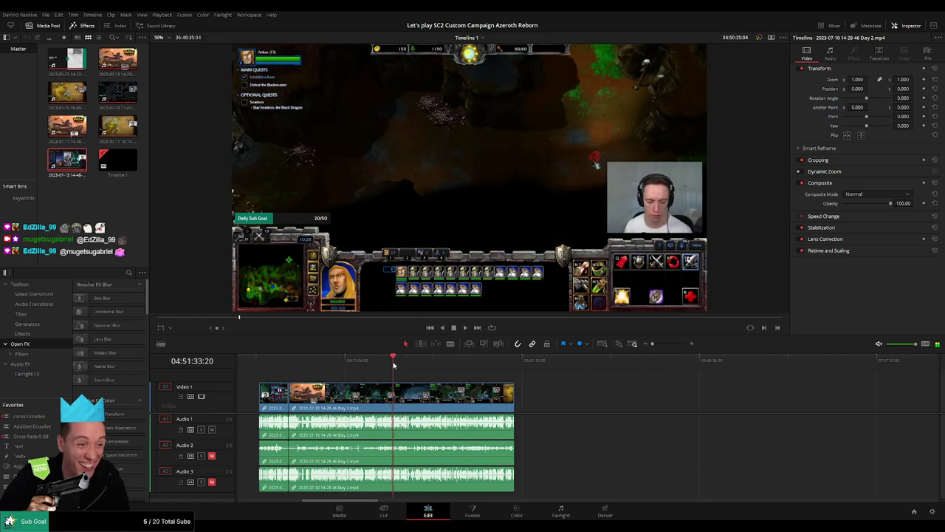
{"action": "key", "text": "ctrl+equal"}
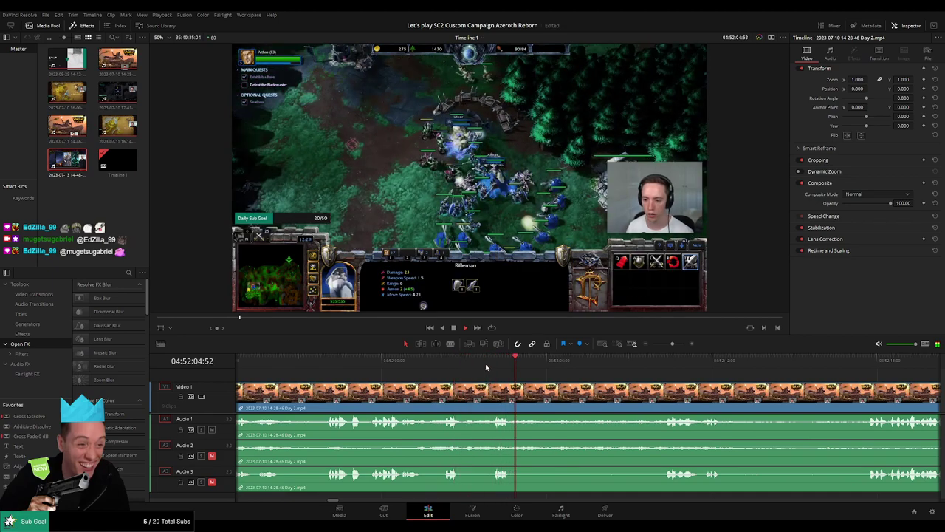
Step: Find the cut point and blade the Day 2 clip at 04:52:01:40
{"action": "left_click", "coordinate": [432, 362]}
{"action": "left_click_drag", "start_coordinate": [427, 362], "coordinate": [430, 362]}
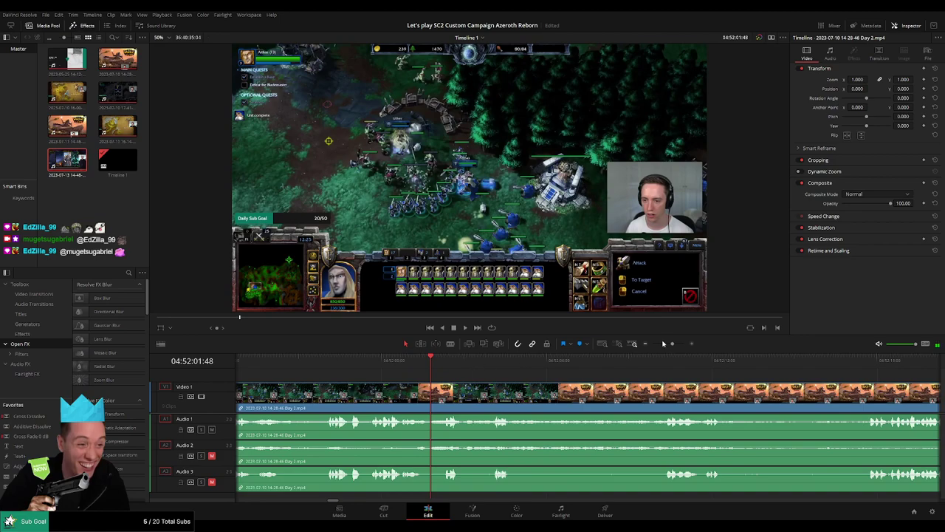
{"action": "left_click_drag", "start_coordinate": [670, 344], "coordinate": [677, 343]}
{"action": "mouse_move", "coordinate": [585, 367]}
{"action": "left_mouse_down"}
{"action": "mouse_move", "coordinate": [537, 373]}
{"action": "mouse_move", "coordinate": [593, 367]}
{"action": "left_mouse_up"}
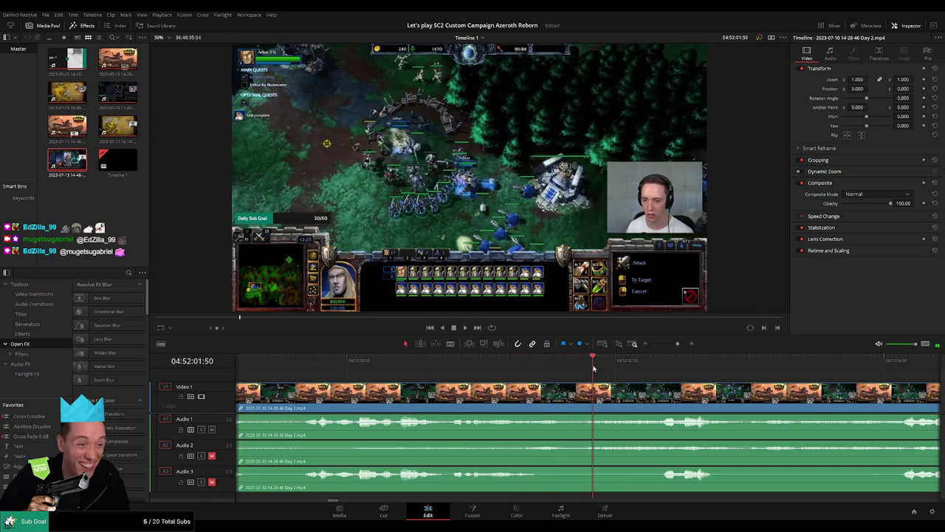
{"action": "left_click_drag", "start_coordinate": [664, 365], "coordinate": [571, 374]}
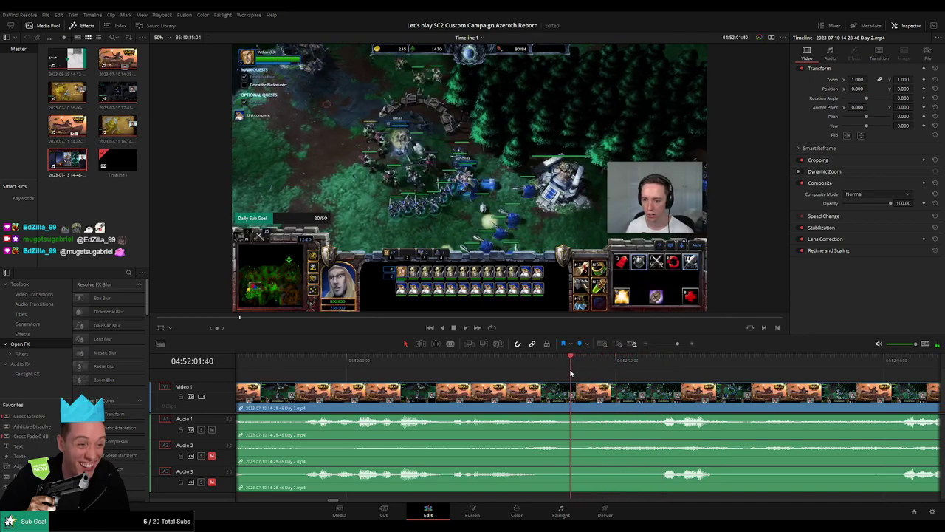
{"action": "left_click", "coordinate": [573, 394]}
{"action": "key", "text": "a"}
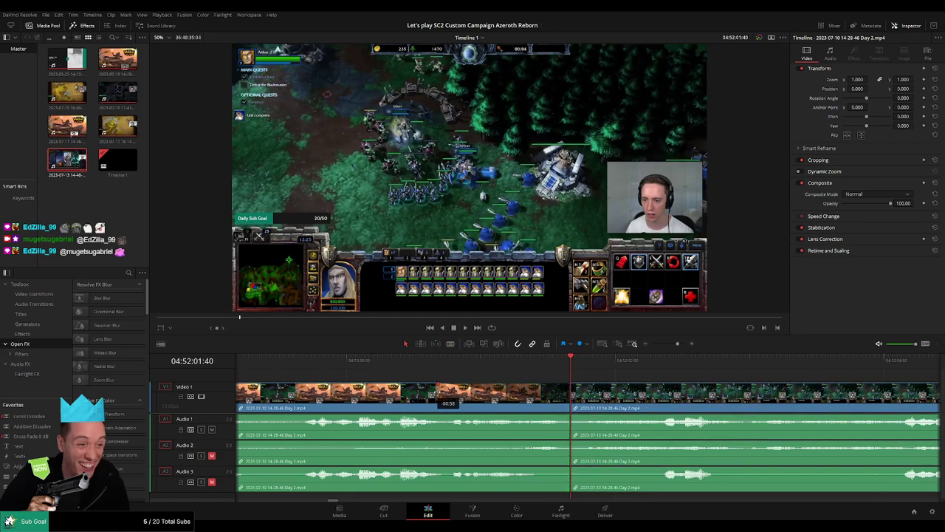
Step: Fade Audio 1–3 out before the cut, and fade video and Audio 1–3 in after it
{"action": "left_click_drag", "start_coordinate": [569, 416], "coordinate": [467, 416]}
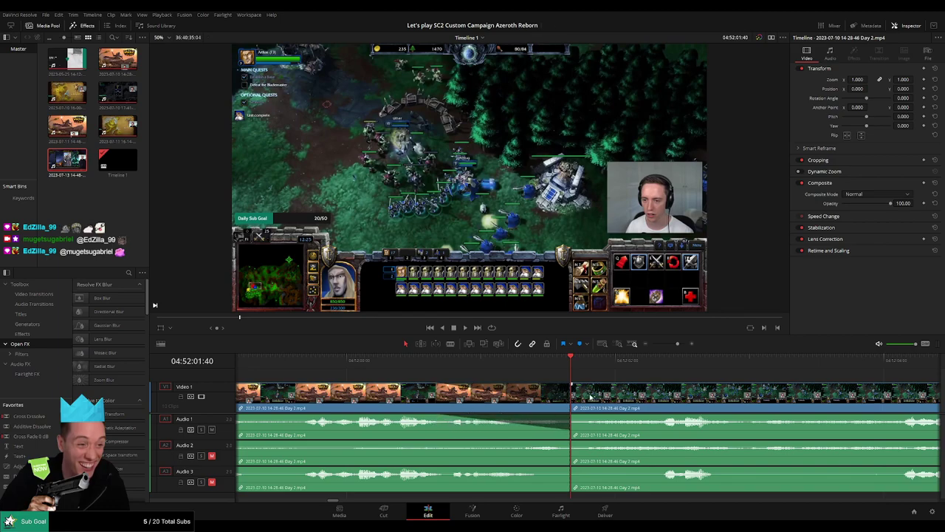
{"action": "left_click_drag", "start_coordinate": [575, 384], "coordinate": [708, 386]}
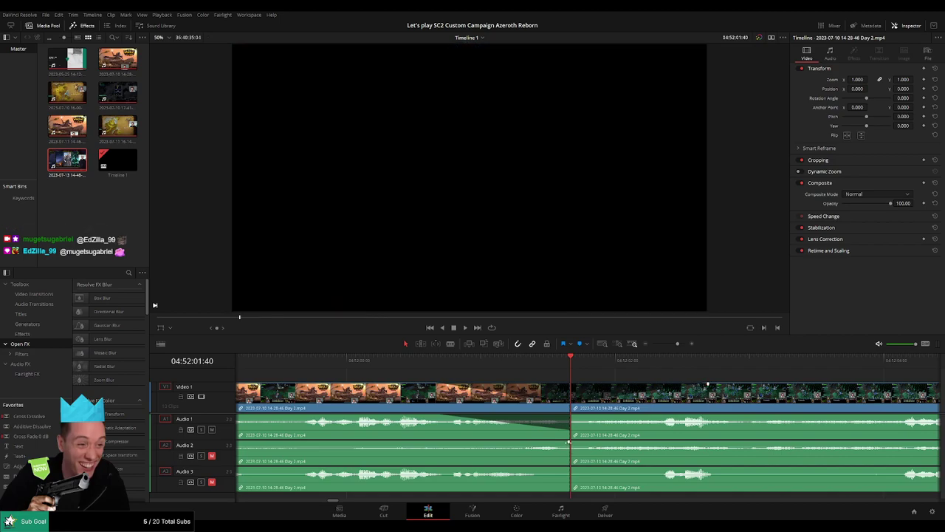
{"action": "left_click_drag", "start_coordinate": [568, 441], "coordinate": [443, 444]}
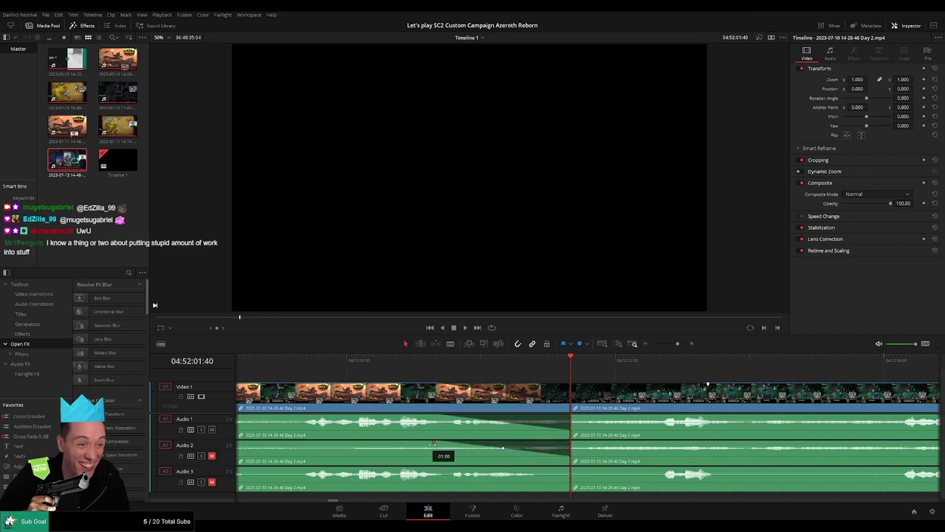
{"action": "left_click_drag", "start_coordinate": [567, 468], "coordinate": [436, 467]}
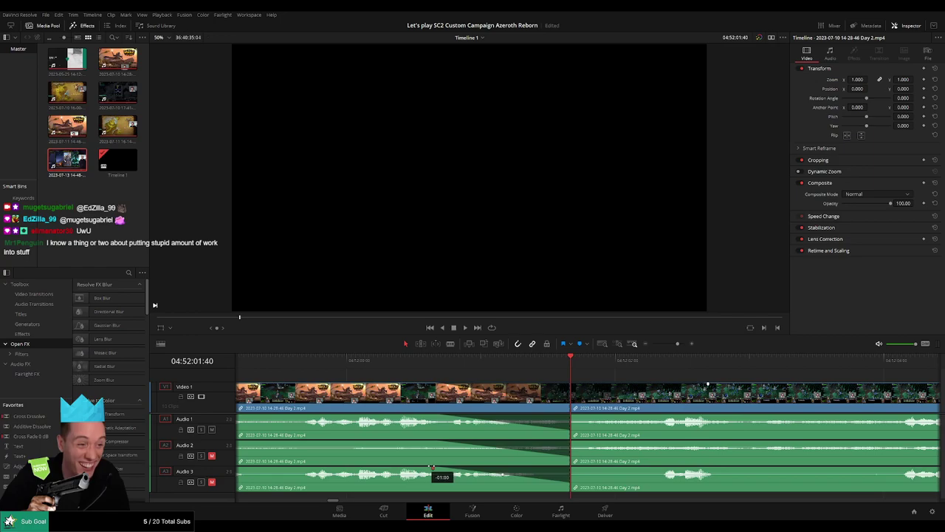
{"action": "left_click_drag", "start_coordinate": [573, 418], "coordinate": [660, 417]}
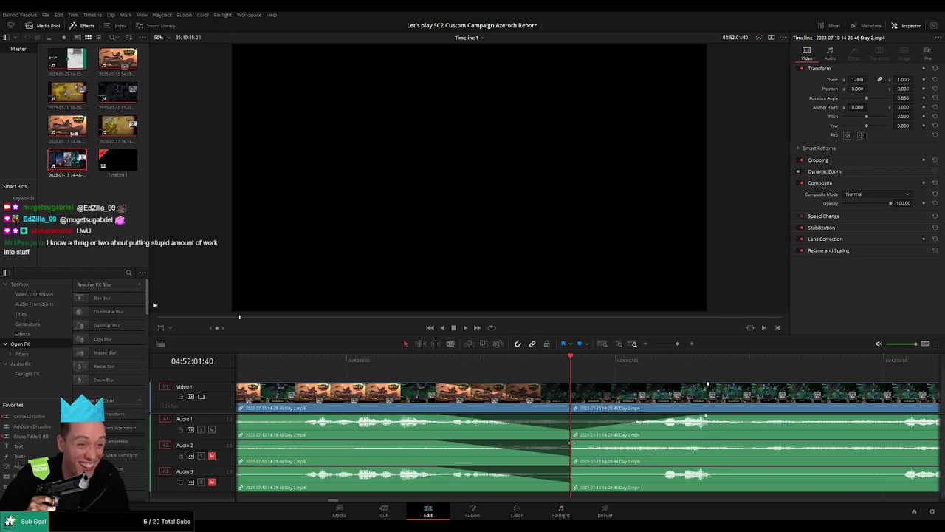
{"action": "left_click_drag", "start_coordinate": [571, 443], "coordinate": [681, 442]}
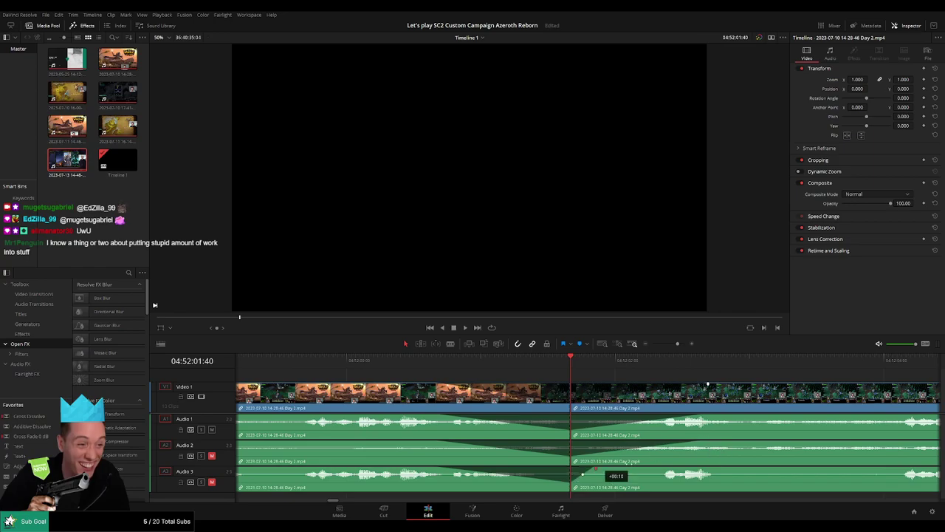
{"action": "left_click_drag", "start_coordinate": [595, 469], "coordinate": [704, 467]}
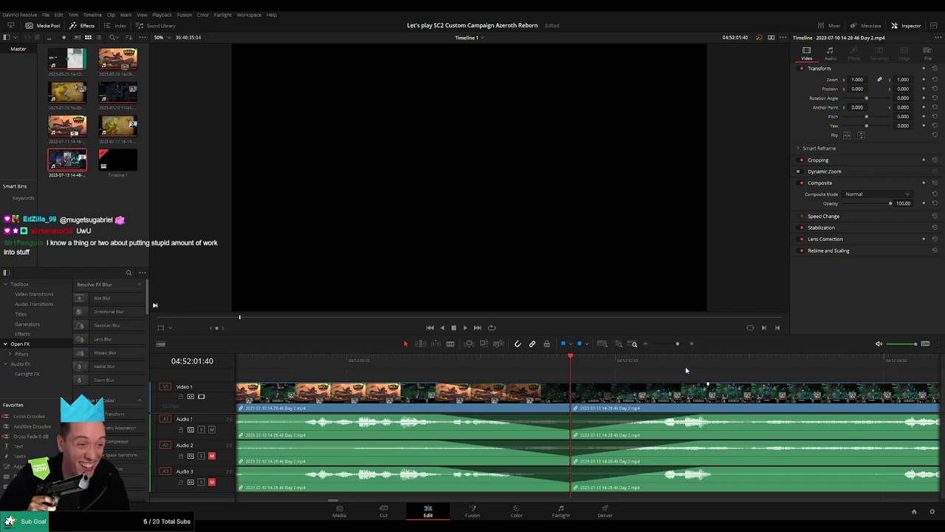
{"action": "scroll", "coordinate": [686, 370], "scroll_direction": "down", "scroll_amount": 6}
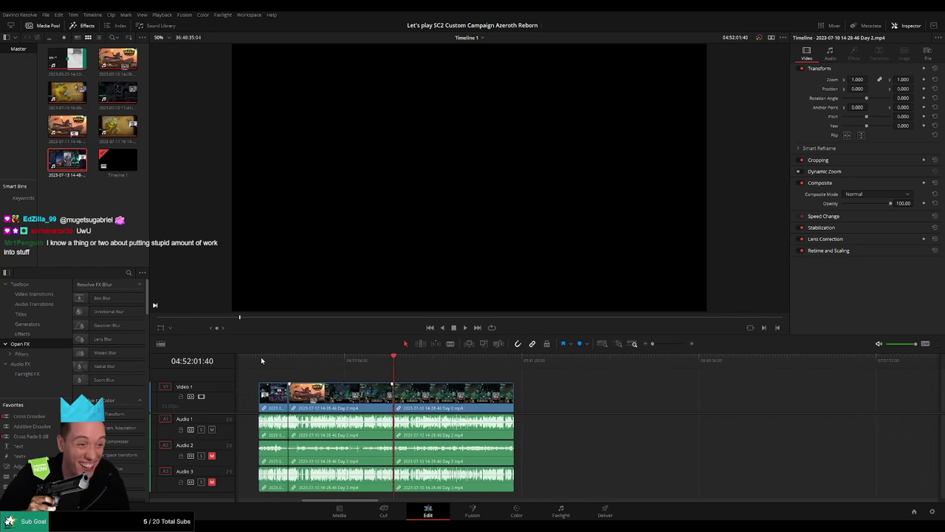
Step: Remove the dead Day 2 stretch and snap the later piece to start at 06:00:00:00
{"action": "scroll", "coordinate": [495, 378], "scroll_direction": "right", "scroll_amount": 3}
{"action": "key", "text": "ctrl+z"}
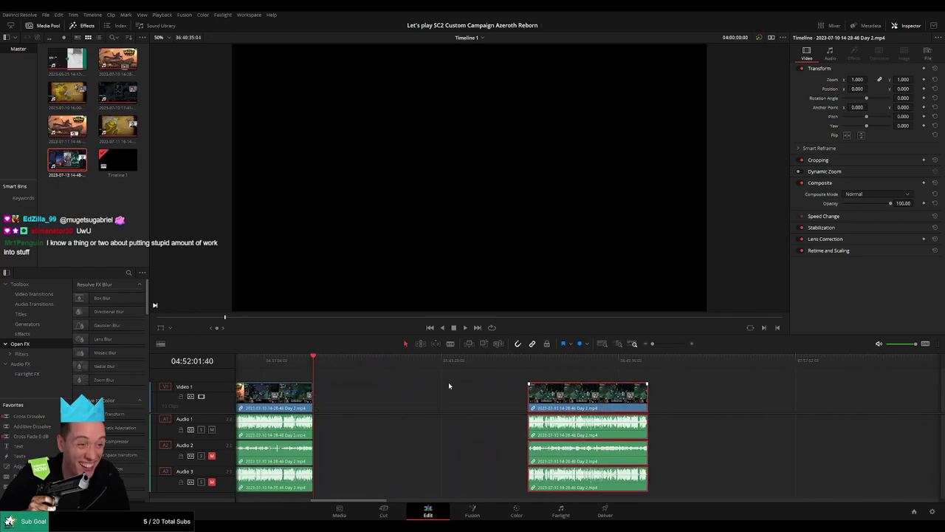
{"action": "left_click", "coordinate": [448, 388]}
{"action": "left_click", "coordinate": [405, 371]}
{"action": "left_click_drag", "start_coordinate": [405, 372], "coordinate": [471, 378]}
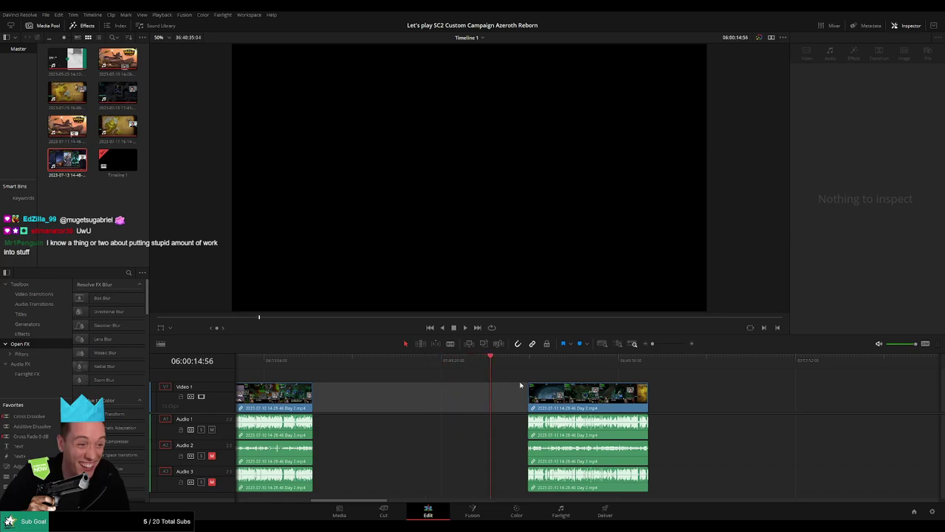
{"action": "scroll", "coordinate": [584, 372], "scroll_direction": "up", "scroll_amount": 2}
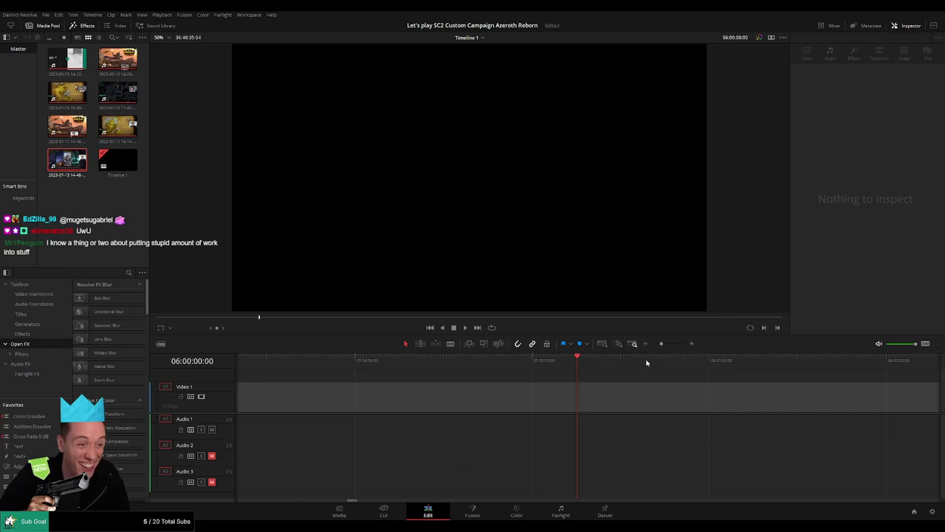
{"action": "scroll", "coordinate": [646, 362], "scroll_direction": "down", "scroll_amount": 2}
{"action": "left_click_drag", "start_coordinate": [671, 391], "coordinate": [633, 377]}
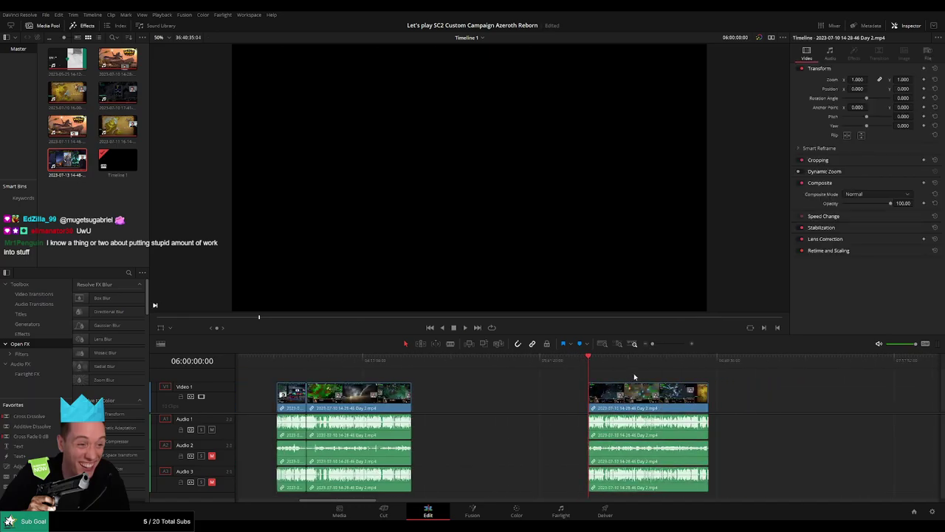
{"action": "key", "text": "space"}
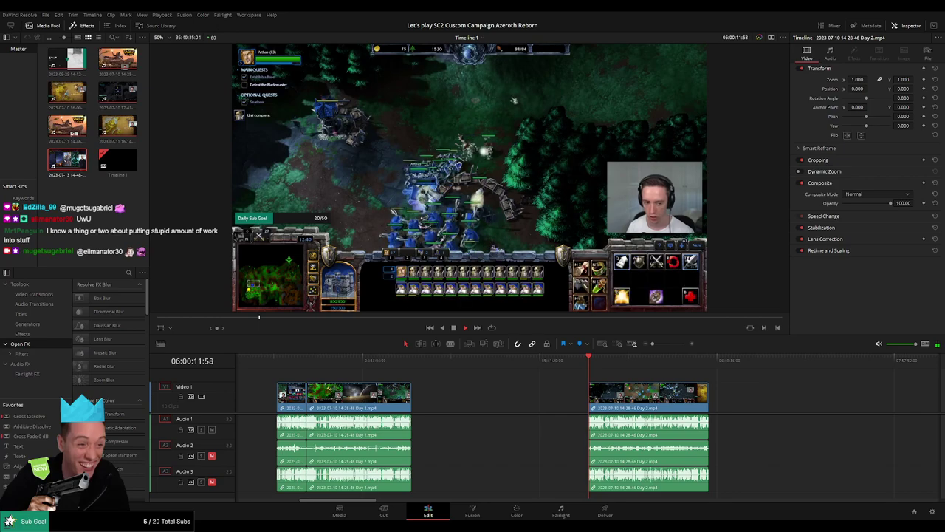
Step: Play the later piece from its end, then scroll right to the Day 2 part 2 clip
{"action": "scroll", "coordinate": [503, 371], "scroll_direction": "right", "scroll_amount": 3}
{"action": "scroll", "coordinate": [503, 371], "scroll_direction": "right", "scroll_amount": 1}
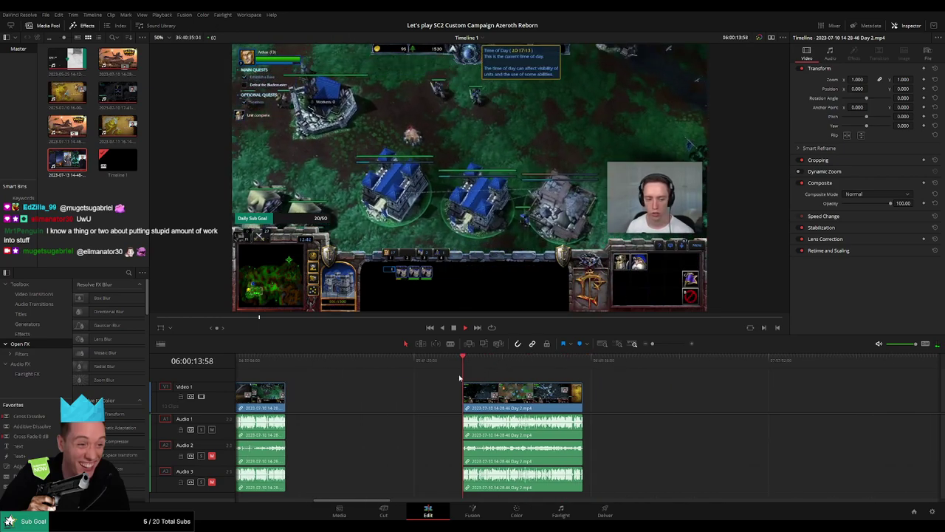
{"action": "scroll", "coordinate": [414, 375], "scroll_direction": "left", "scroll_amount": 2}
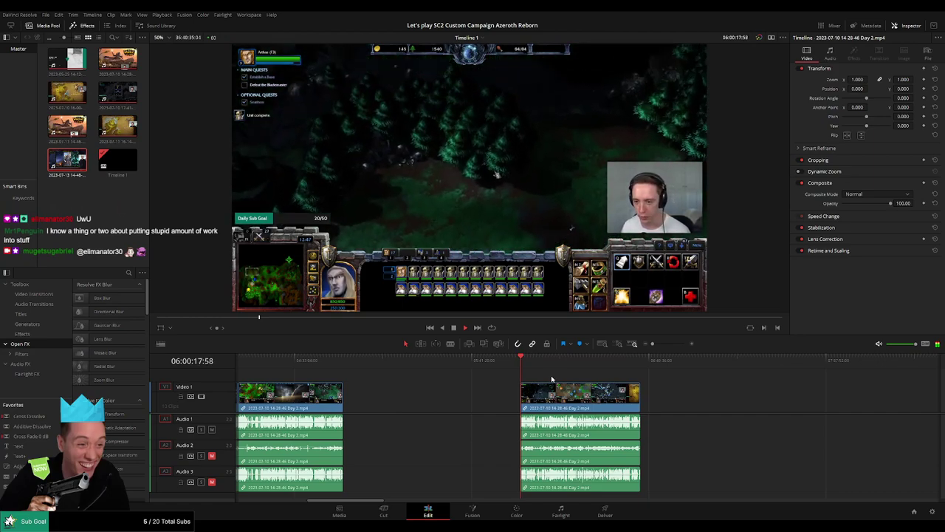
{"action": "scroll", "coordinate": [508, 380], "scroll_direction": "right", "scroll_amount": 1}
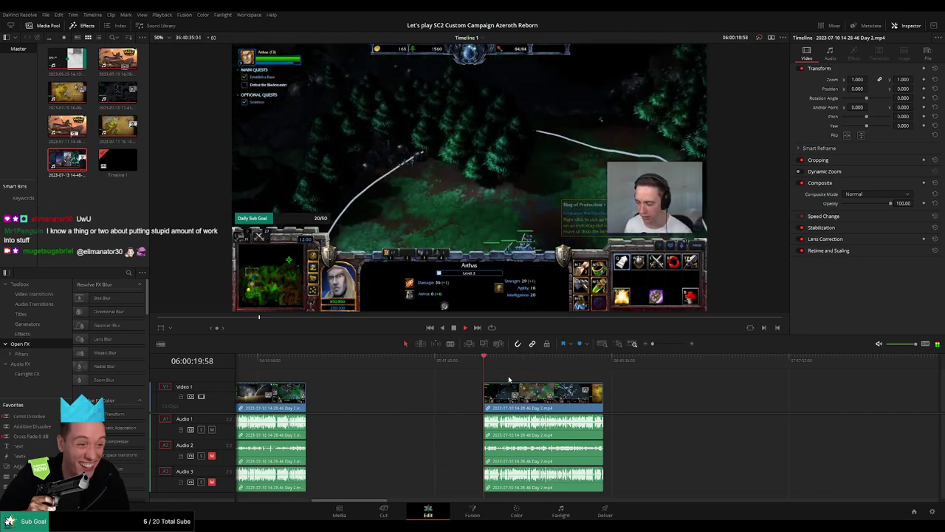
{"action": "left_click_drag", "start_coordinate": [496, 366], "coordinate": [602, 375]}
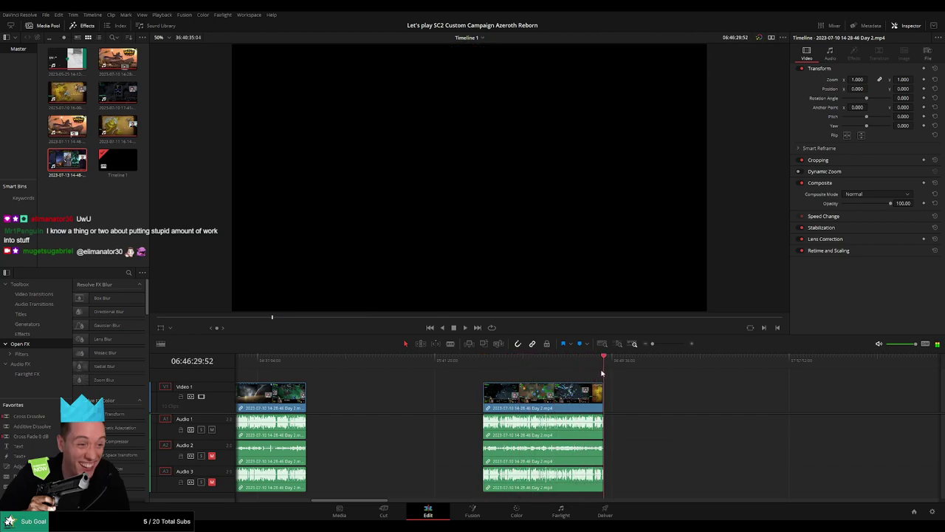
{"action": "left_click", "coordinate": [663, 393]}
{"action": "key", "text": "space"}
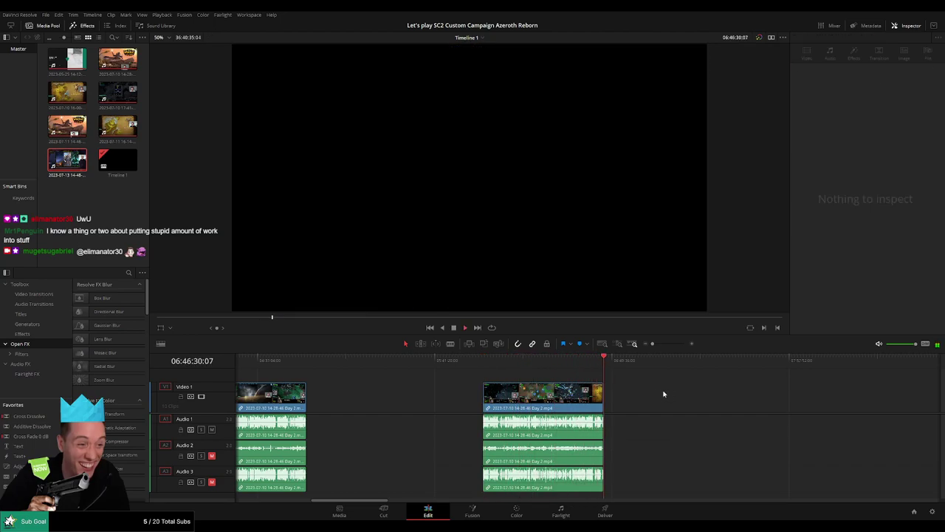
{"action": "scroll", "coordinate": [591, 395], "scroll_direction": "right", "scroll_amount": 3}
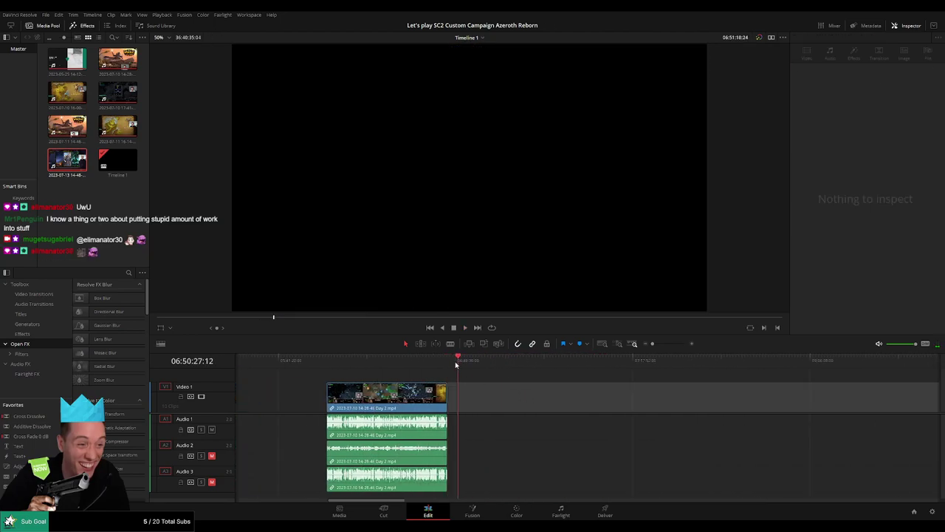
{"action": "key", "text": "space"}
{"action": "scroll", "coordinate": [570, 388], "scroll_direction": "right", "scroll_amount": 3}
Step: Move the Day 2 part 2 clip left so it butts against the Day 2 clip
{"action": "scroll", "coordinate": [591, 391], "scroll_direction": "right", "scroll_amount": 3}
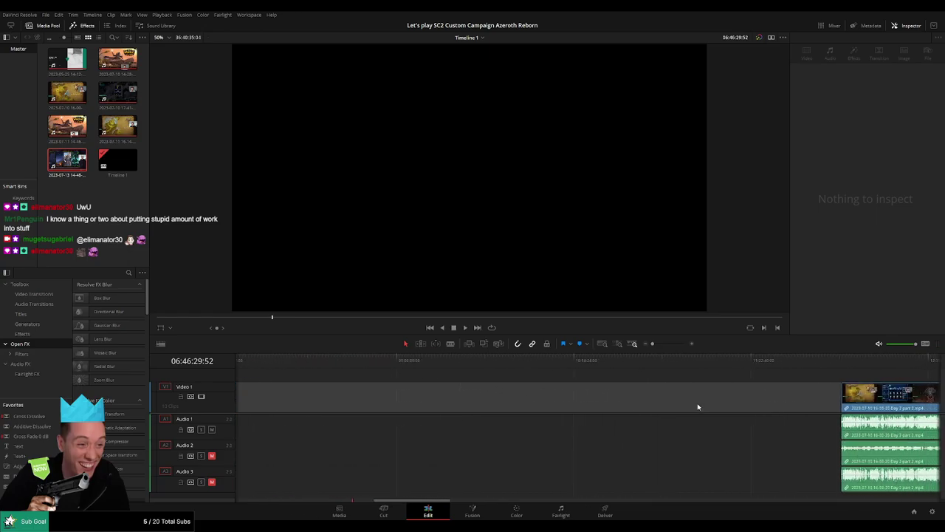
{"action": "left_click", "coordinate": [883, 399]}
{"action": "scroll", "coordinate": [770, 404], "scroll_direction": "up", "scroll_amount": 3}
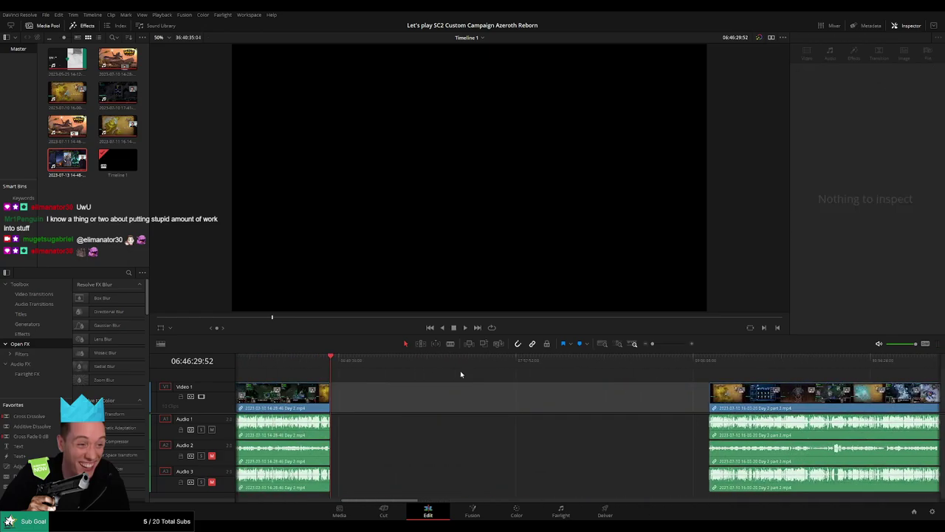
{"action": "left_click_drag", "start_coordinate": [783, 399], "coordinate": [404, 398]}
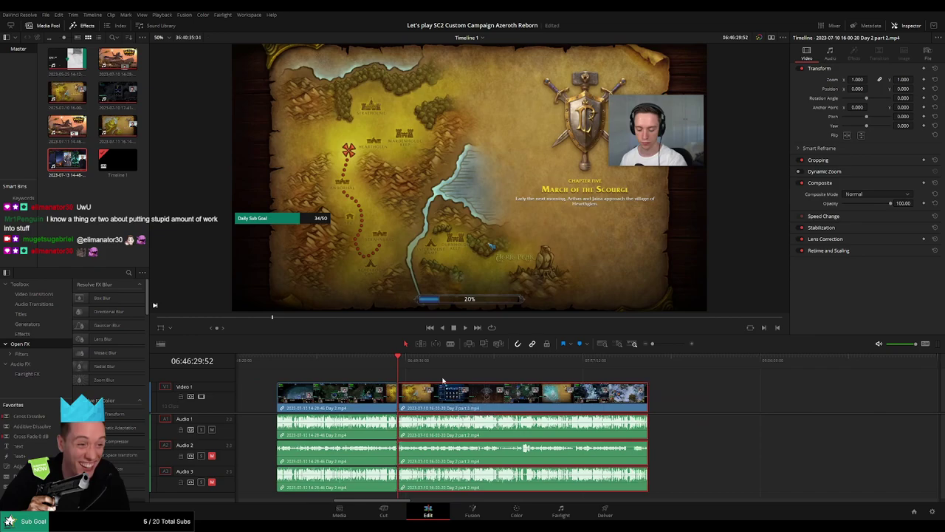
Step: Add a Ctrl+T transition at the join and play through it into the gameplay
{"action": "left_click_drag", "start_coordinate": [661, 347], "coordinate": [674, 347]}
{"action": "key", "text": "slash"}
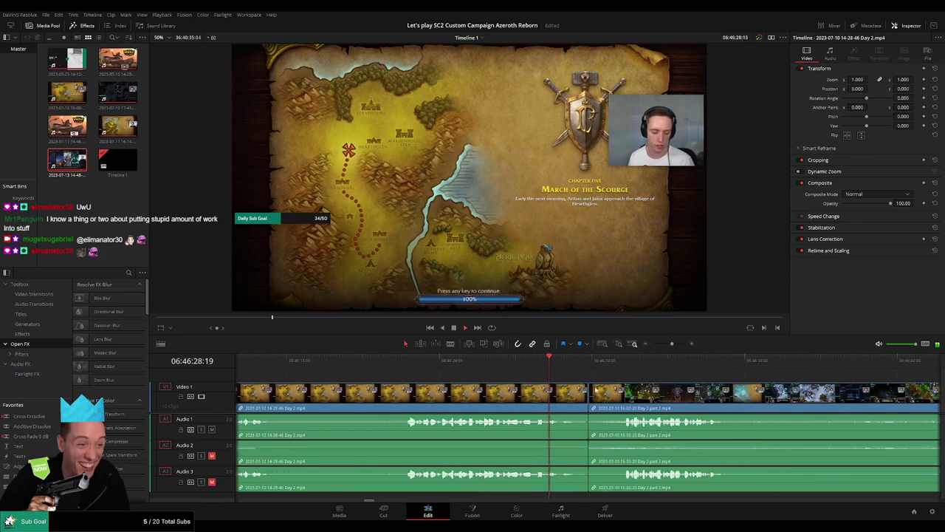
{"action": "left_click", "coordinate": [590, 397]}
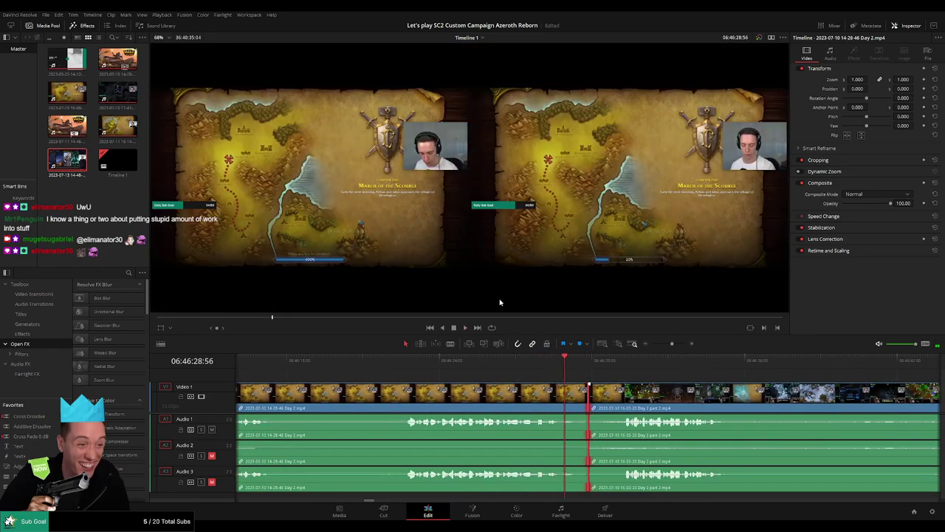
{"action": "key", "text": "ctrl+t"}
{"action": "key", "text": "space"}
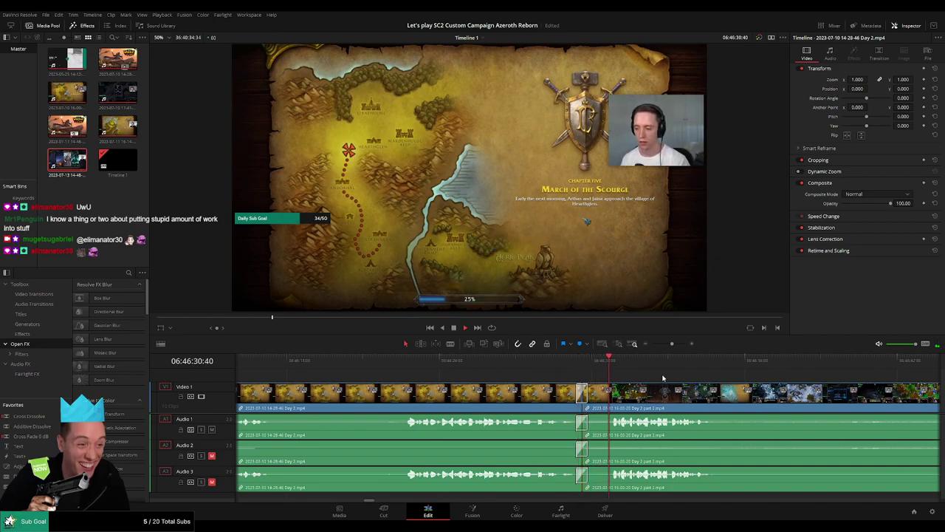
{"action": "left_click_drag", "start_coordinate": [671, 344], "coordinate": [668, 344]}
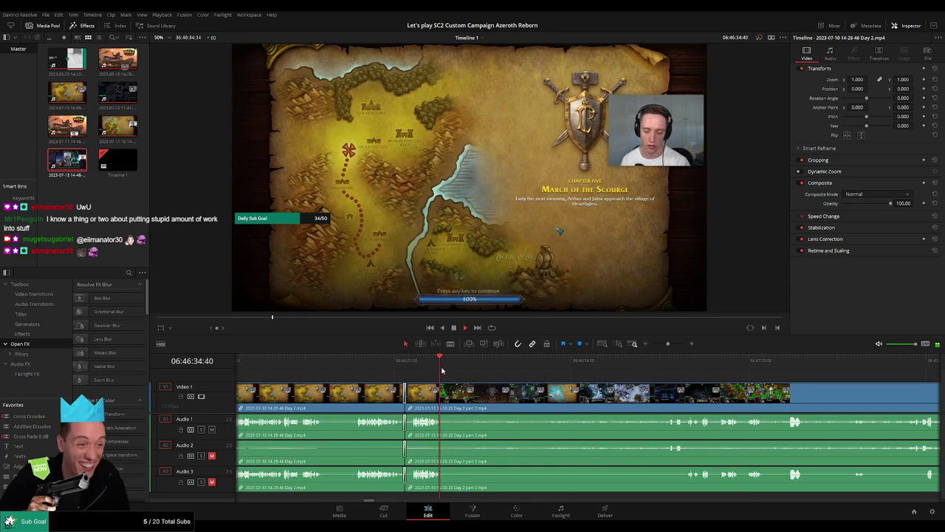
{"action": "left_click_drag", "start_coordinate": [441, 371], "coordinate": [692, 374]}
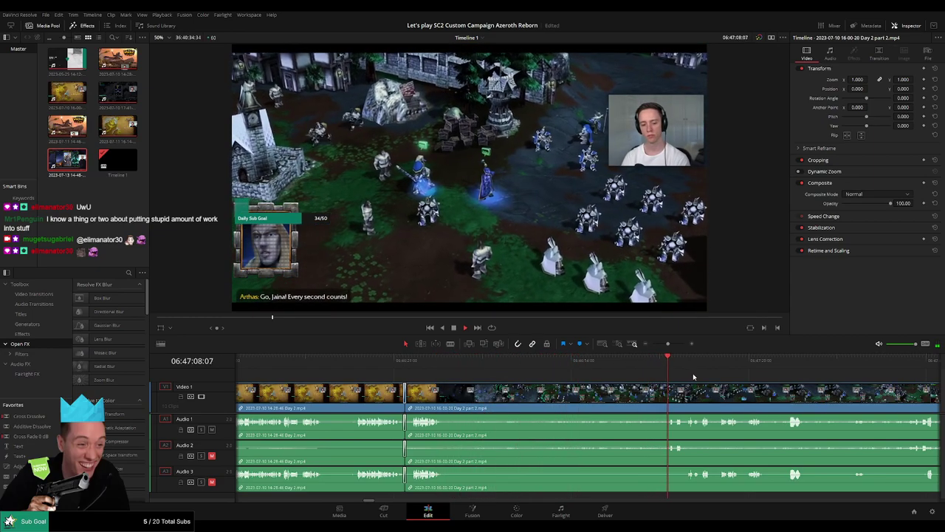
Step: Zoom in on the Day 2 part 2 clip and scrub the playhead to 06:52:02
{"action": "scroll", "coordinate": [502, 382], "scroll_direction": "down", "scroll_amount": 2}
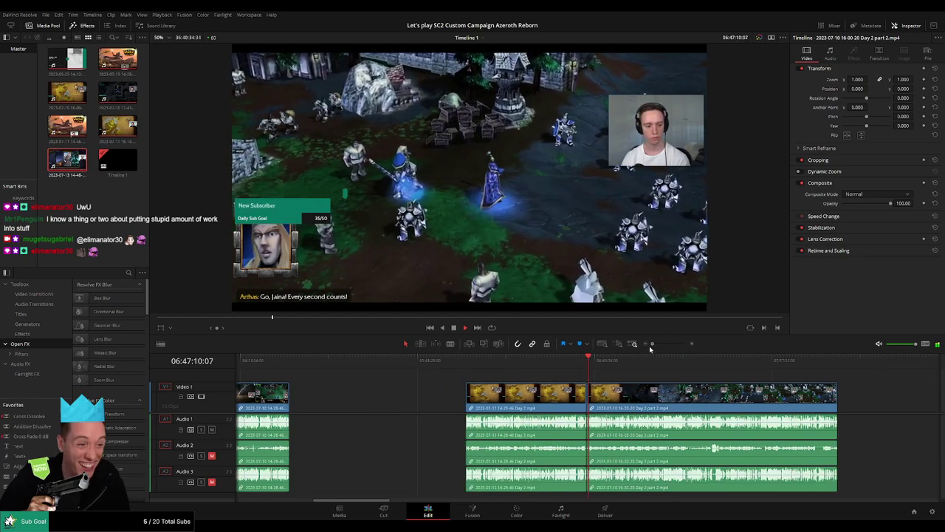
{"action": "scroll", "coordinate": [501, 382], "scroll_direction": "down", "scroll_amount": 2}
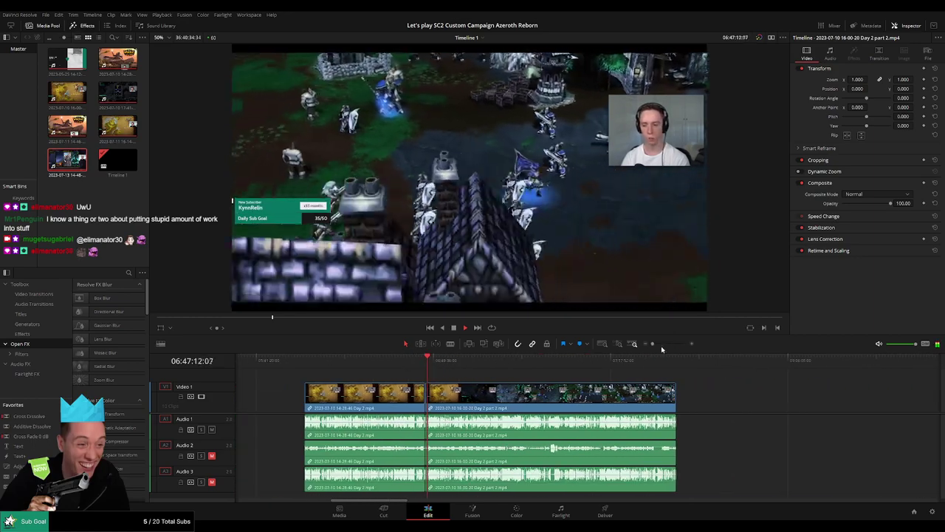
{"action": "left_click_drag", "start_coordinate": [653, 344], "coordinate": [728, 360]}
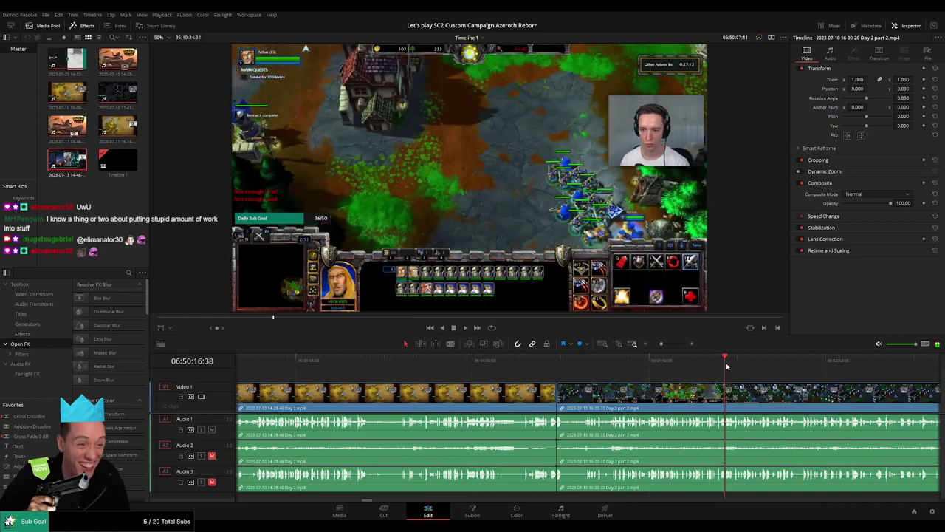
{"action": "scroll", "coordinate": [452, 377], "scroll_direction": "right", "scroll_amount": 3}
{"action": "left_click_drag", "start_coordinate": [423, 360], "coordinate": [497, 364]}
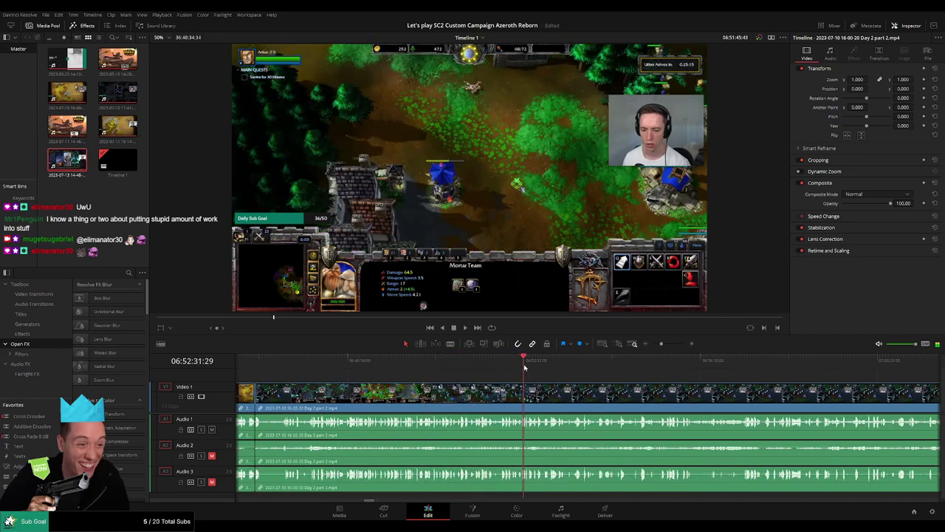
{"action": "scroll", "coordinate": [621, 368], "scroll_direction": "up", "scroll_amount": 5}
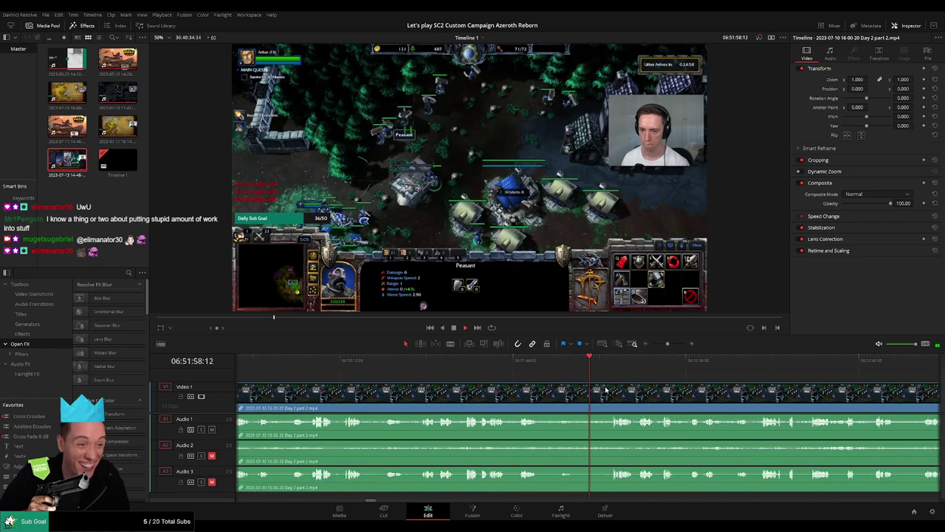
{"action": "left_click", "coordinate": [625, 362]}
{"action": "scroll", "coordinate": [557, 384], "scroll_direction": "up", "scroll_amount": 2}
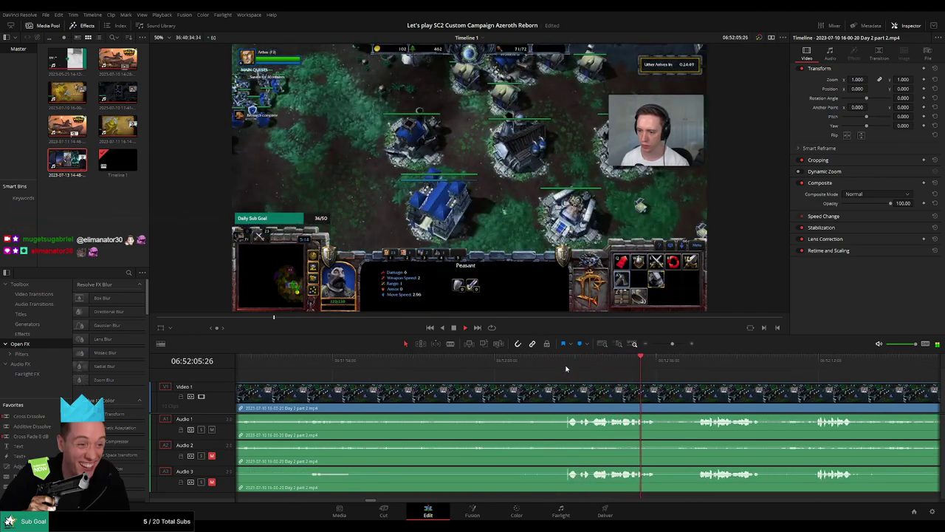
{"action": "left_click_drag", "start_coordinate": [566, 362], "coordinate": [548, 371]}
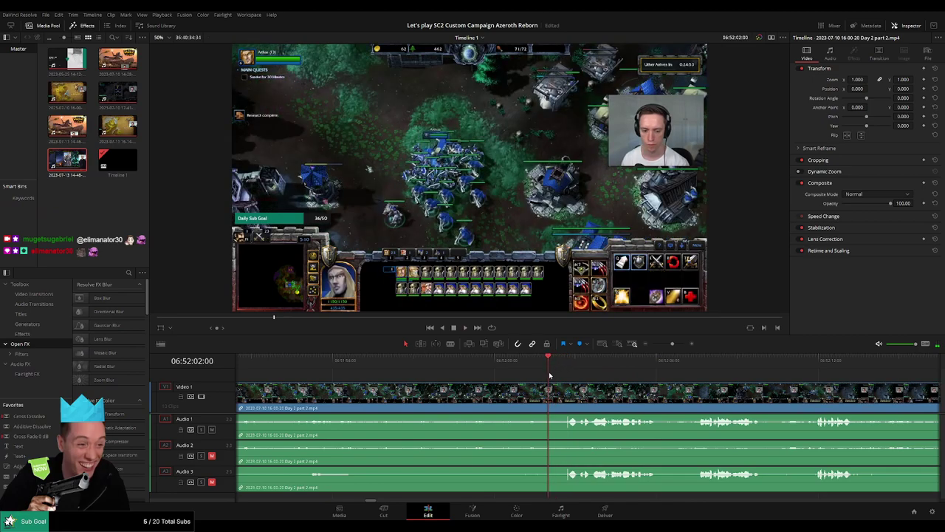
Step: Blade all tracks at 06:52:02 and fade the footage out before the cut
{"action": "left_click", "coordinate": [551, 399]}
{"action": "key", "text": "a"}
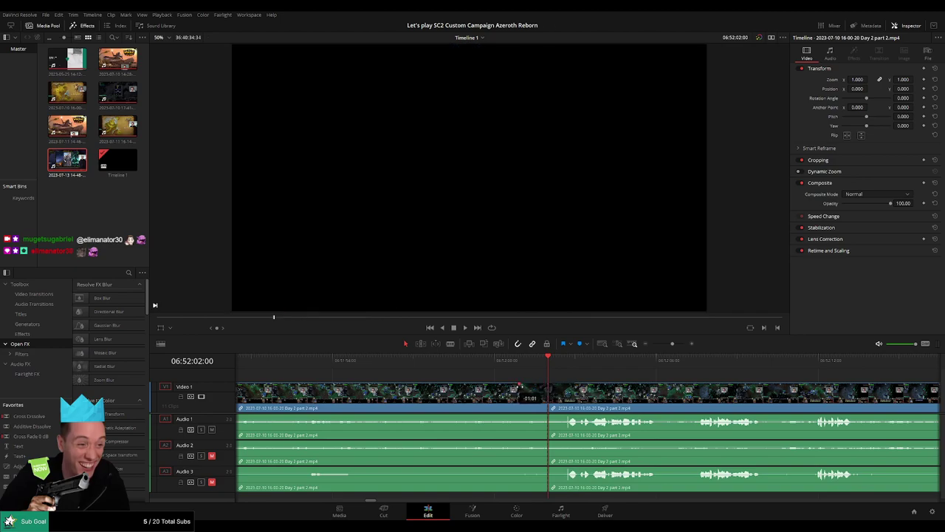
{"action": "left_click_drag", "start_coordinate": [544, 416], "coordinate": [517, 417]}
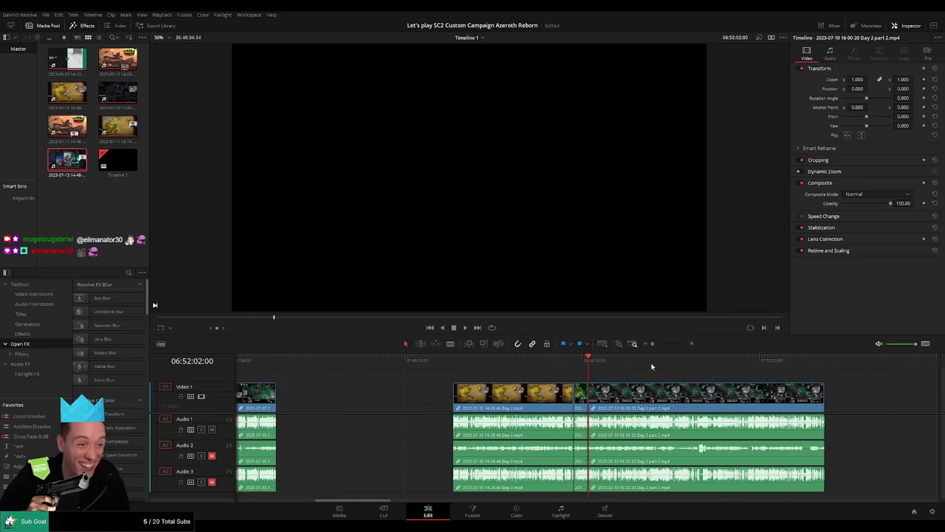
Step: Zoom out and remove the dead stretch of footage after the 06:52:02 cut
{"action": "left_click_drag", "start_coordinate": [670, 346], "coordinate": [653, 345]}
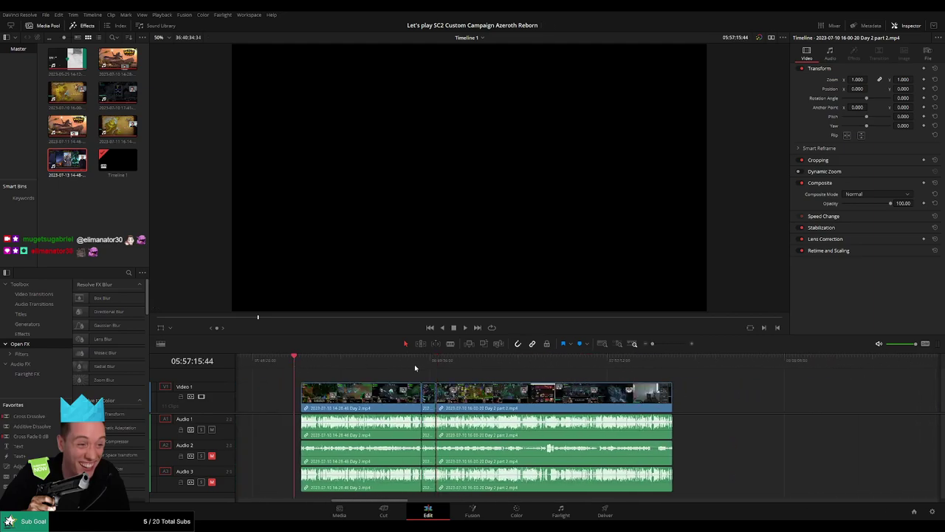
{"action": "left_click", "coordinate": [300, 365]}
{"action": "key", "text": "ctrl+z"}
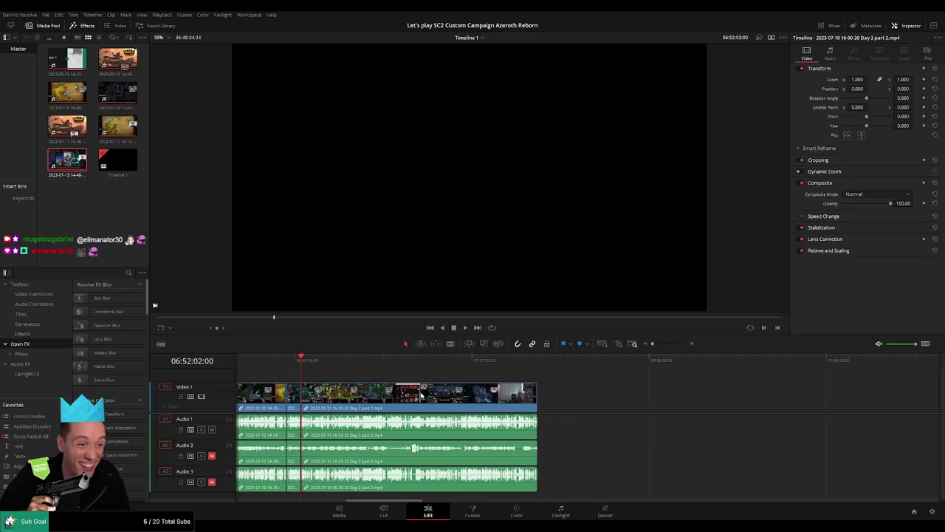
{"action": "key", "text": "ctrl+z"}
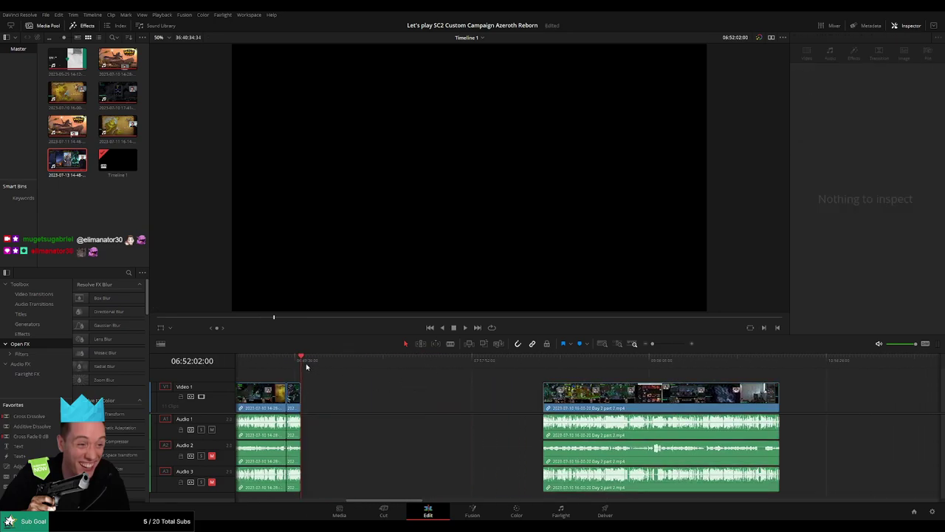
{"action": "left_click_drag", "start_coordinate": [311, 368], "coordinate": [305, 366]}
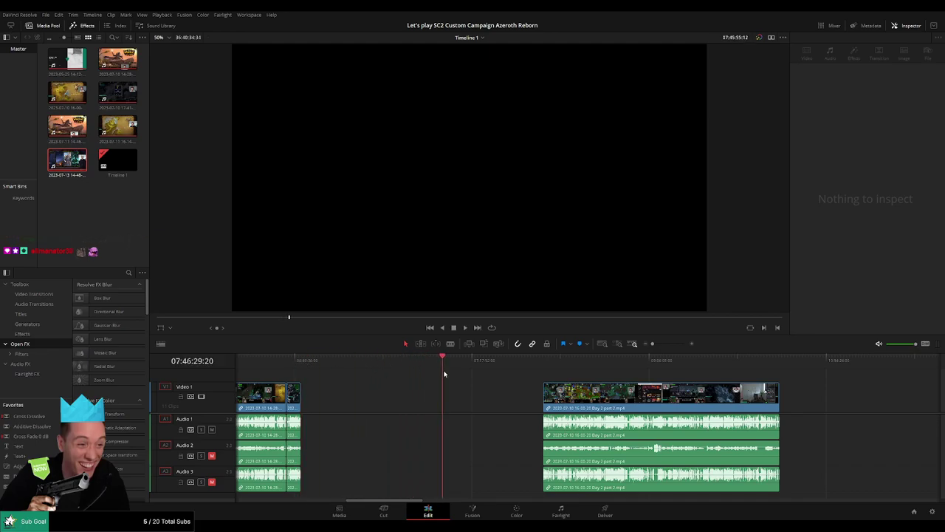
Step: Move the remaining Day 2 part 2 footage to start at 08:00:00:00 and play it back
{"action": "scroll", "coordinate": [560, 379], "scroll_direction": "up", "scroll_amount": 2}
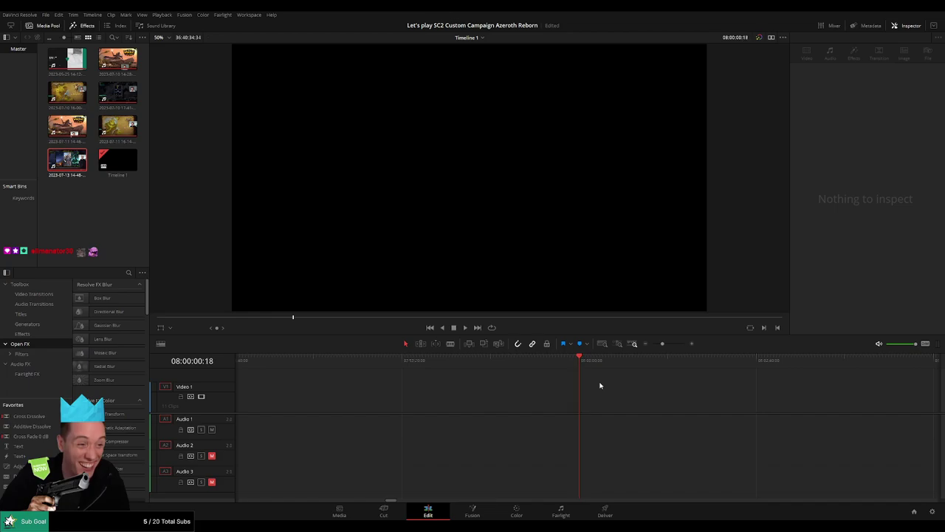
{"action": "left_click_drag", "start_coordinate": [662, 345], "coordinate": [652, 344]}
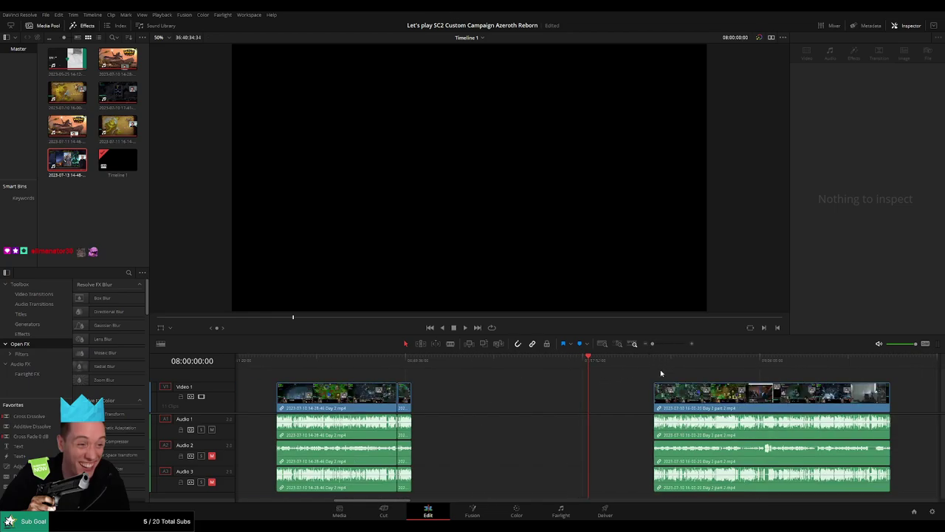
{"action": "left_click_drag", "start_coordinate": [665, 391], "coordinate": [638, 377]}
{"action": "key", "text": "space"}
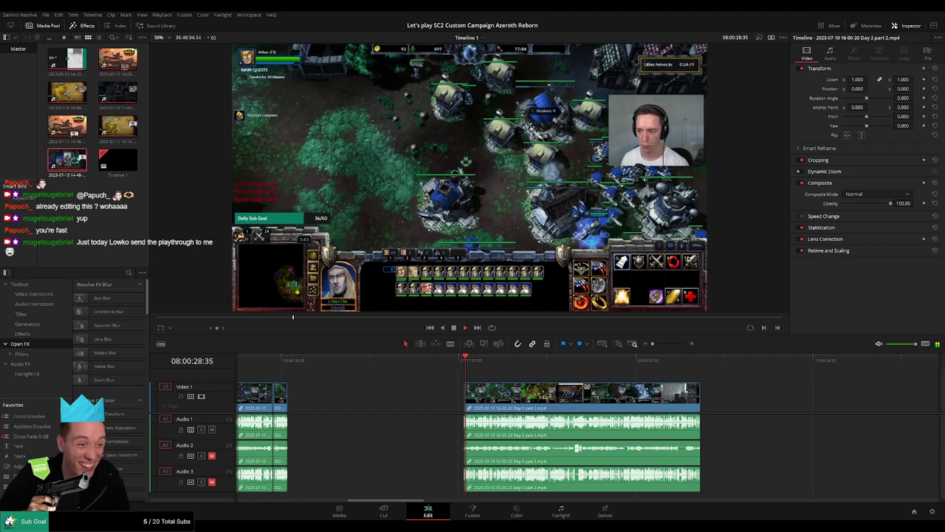
Step: Scrub through the later Day 2 part 2 footage and set the playhead to 08:52:07:30
{"action": "scroll", "coordinate": [536, 377], "scroll_direction": "right", "scroll_amount": 3}
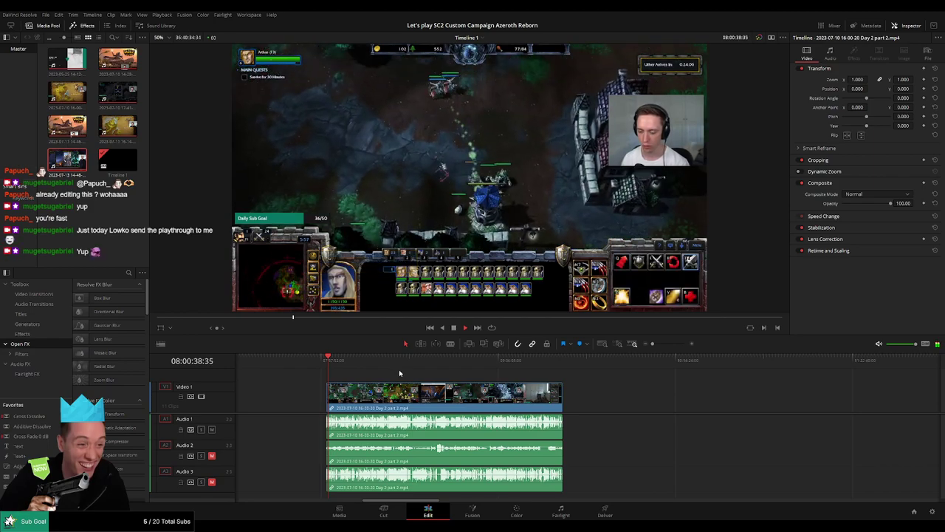
{"action": "left_click", "coordinate": [342, 361]}
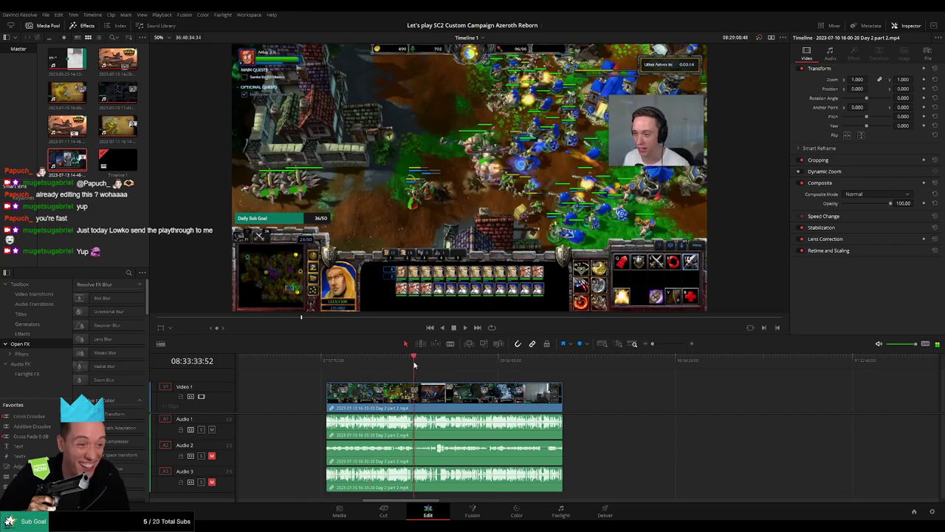
{"action": "left_click_drag", "start_coordinate": [343, 363], "coordinate": [461, 366]}
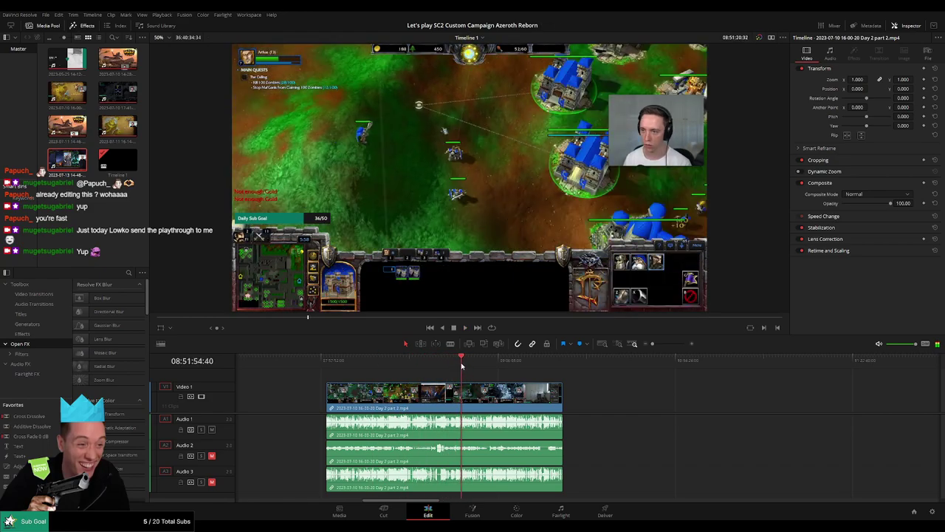
{"action": "key", "text": "space"}
{"action": "left_click_drag", "start_coordinate": [653, 344], "coordinate": [670, 346]}
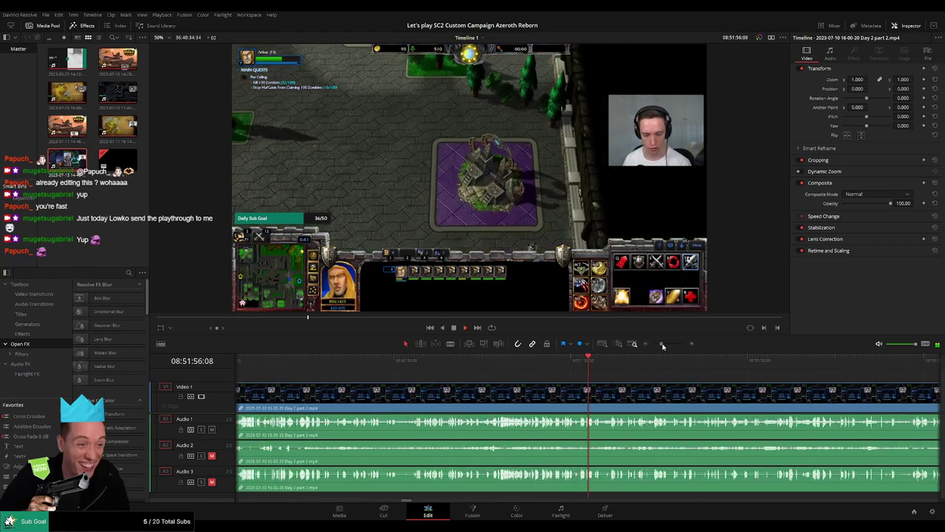
{"action": "scroll", "coordinate": [423, 371], "scroll_direction": "up", "scroll_amount": 2}
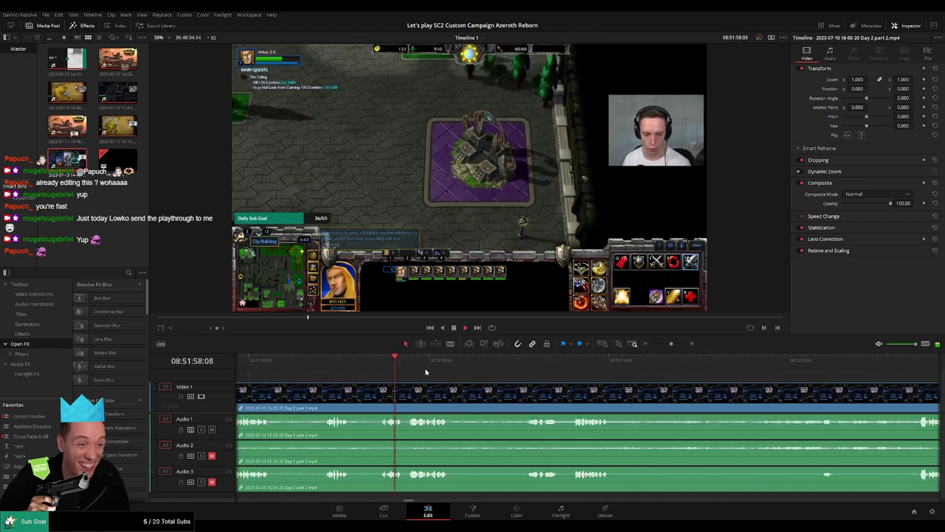
{"action": "left_click_drag", "start_coordinate": [484, 364], "coordinate": [545, 368]}
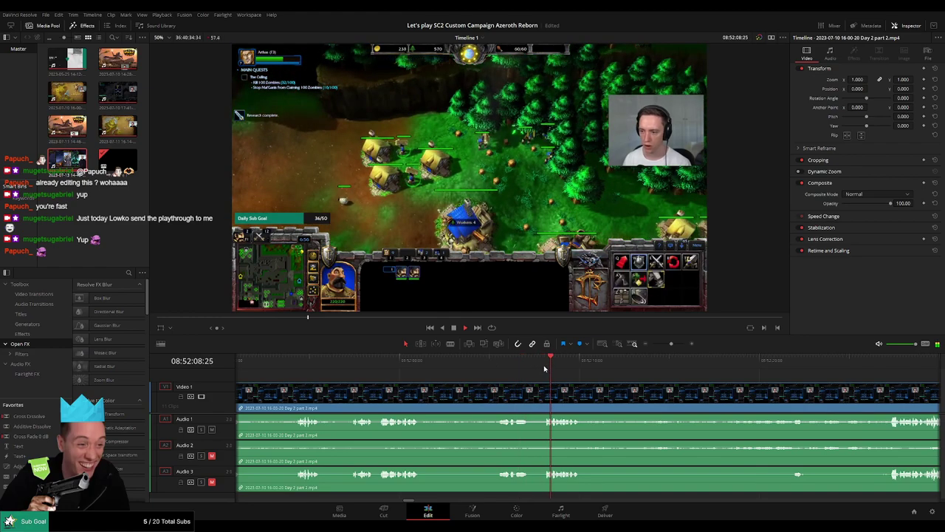
{"action": "scroll", "coordinate": [517, 377], "scroll_direction": "right", "scroll_amount": 2}
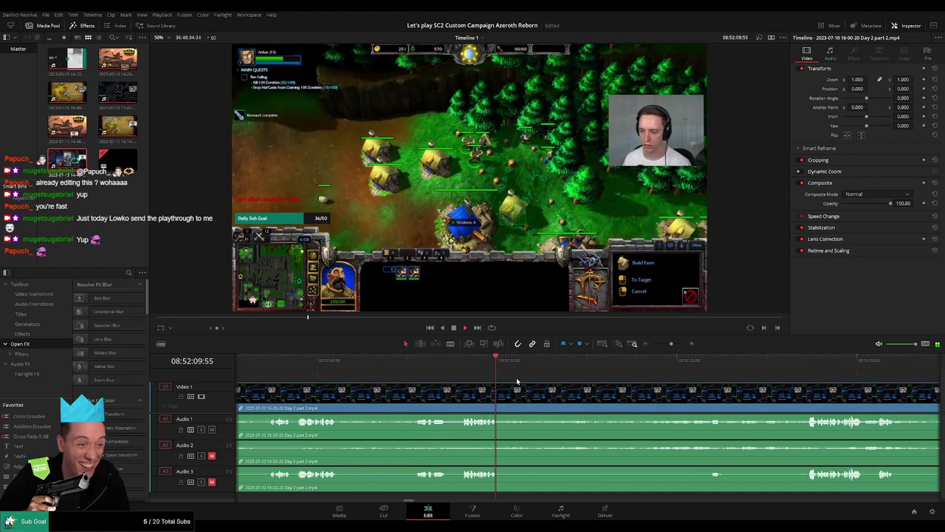
{"action": "left_click", "coordinate": [804, 360]}
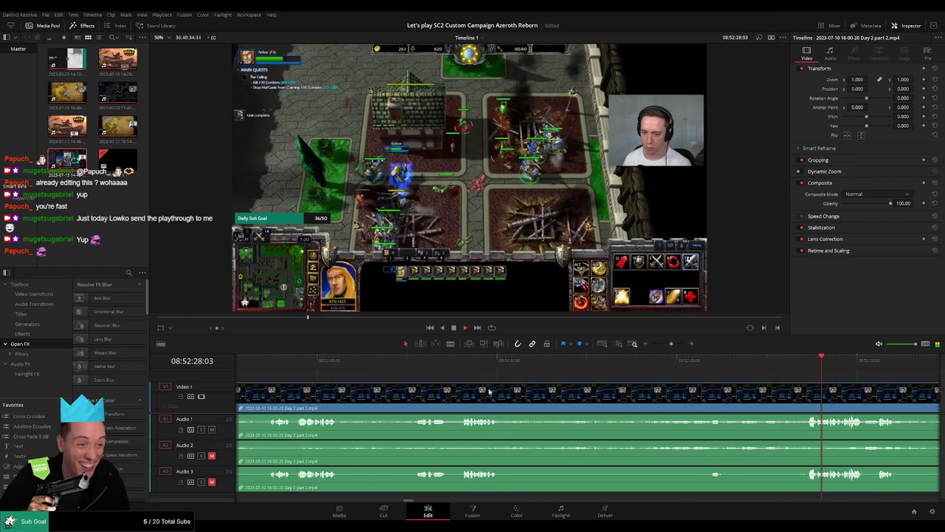
{"action": "left_click", "coordinate": [466, 360]}
{"action": "scroll", "coordinate": [583, 364], "scroll_direction": "up", "scroll_amount": 1}
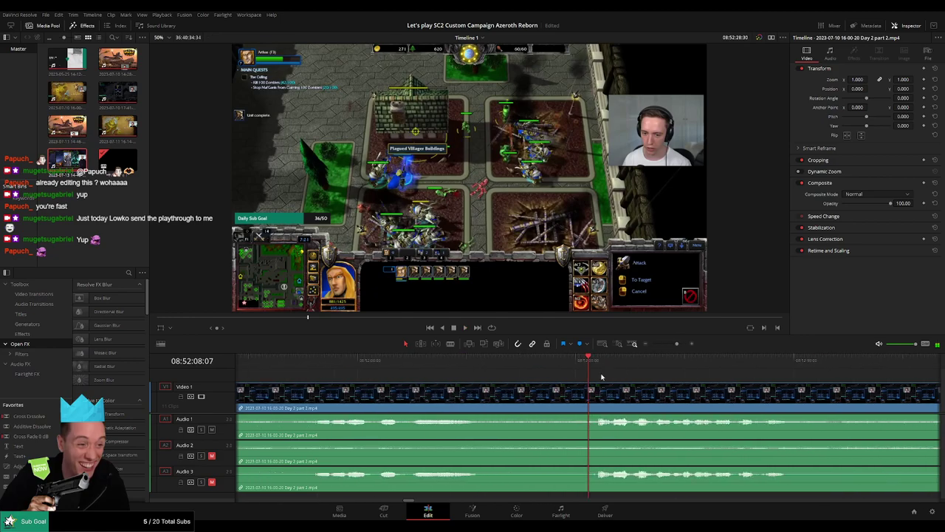
{"action": "mouse_move", "coordinate": [595, 362]}
{"action": "left_mouse_down"}
{"action": "mouse_move", "coordinate": [522, 372]}
{"action": "mouse_move", "coordinate": [599, 386]}
{"action": "mouse_move", "coordinate": [543, 396]}
{"action": "mouse_move", "coordinate": [436, 387]}
{"action": "left_mouse_up"}
Step: Blade the Day 2 part 2 clip across all tracks at 08:52:07:30
{"action": "key", "text": "b"}
{"action": "left_click", "coordinate": [522, 396]}
{"action": "key", "text": "a"}
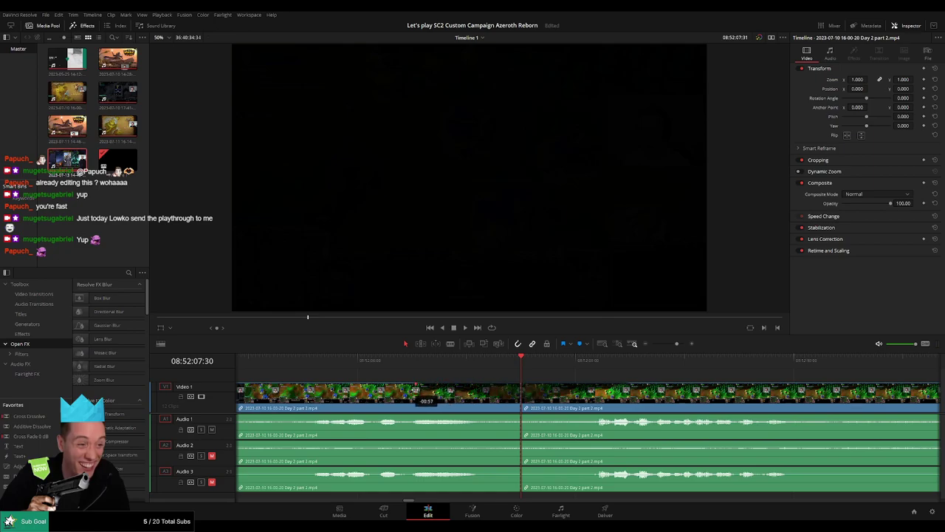
Step: Fade Audio 1, 2 and 3 out before and back in after the 08:52:07:30 cut
{"action": "left_click_drag", "start_coordinate": [520, 416], "coordinate": [420, 415]}
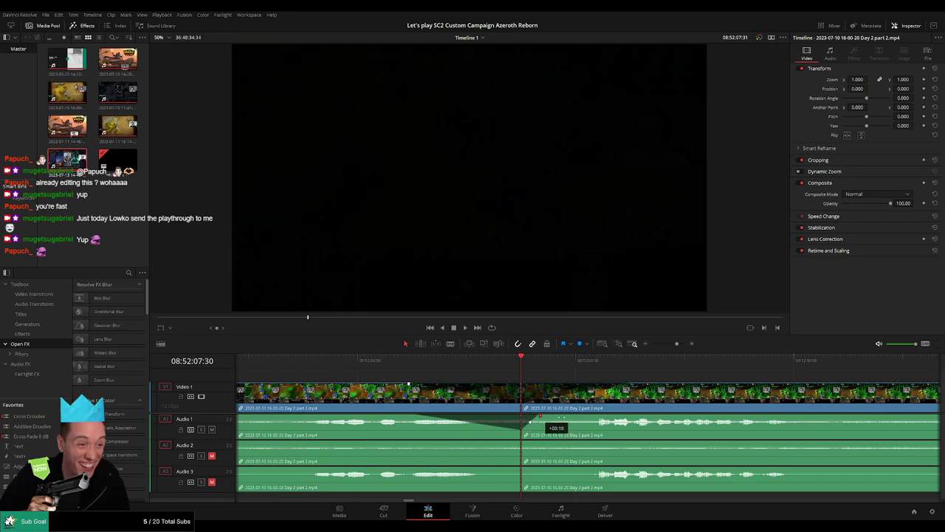
{"action": "left_click_drag", "start_coordinate": [540, 416], "coordinate": [616, 417]}
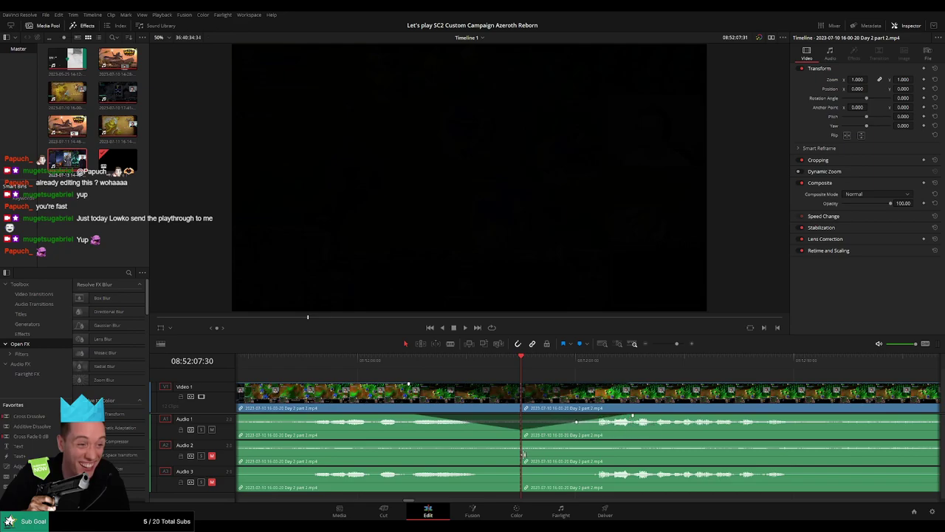
{"action": "left_click_drag", "start_coordinate": [521, 442], "coordinate": [428, 442]}
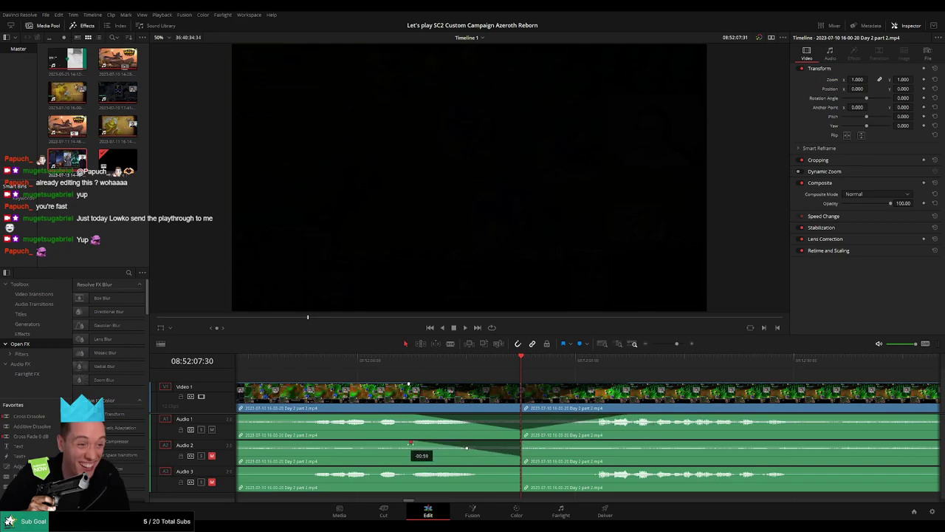
{"action": "left_click_drag", "start_coordinate": [525, 443], "coordinate": [614, 442]}
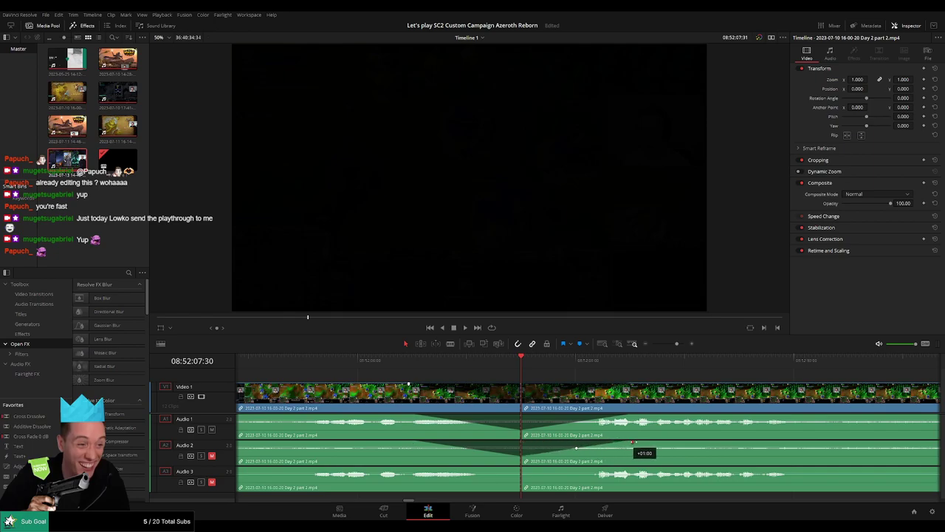
{"action": "left_click_drag", "start_coordinate": [519, 469], "coordinate": [418, 469]}
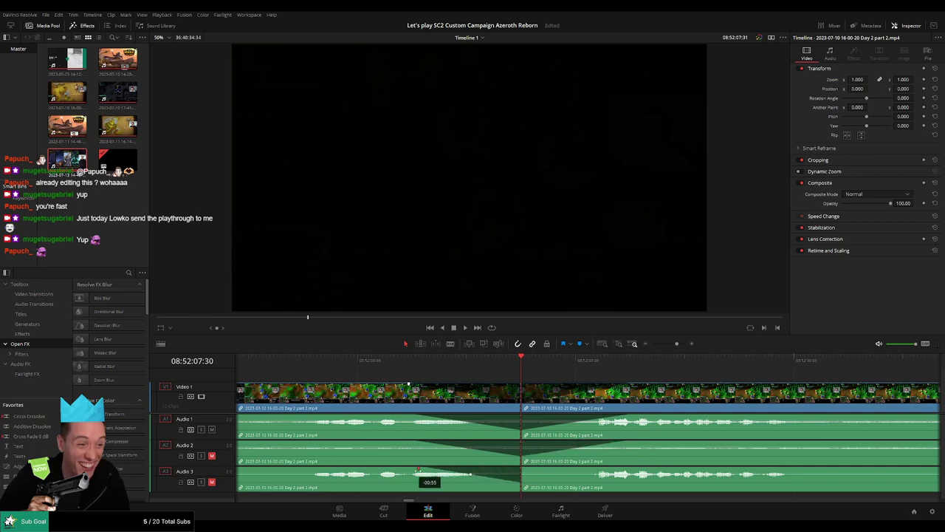
{"action": "left_click_drag", "start_coordinate": [523, 469], "coordinate": [613, 471]}
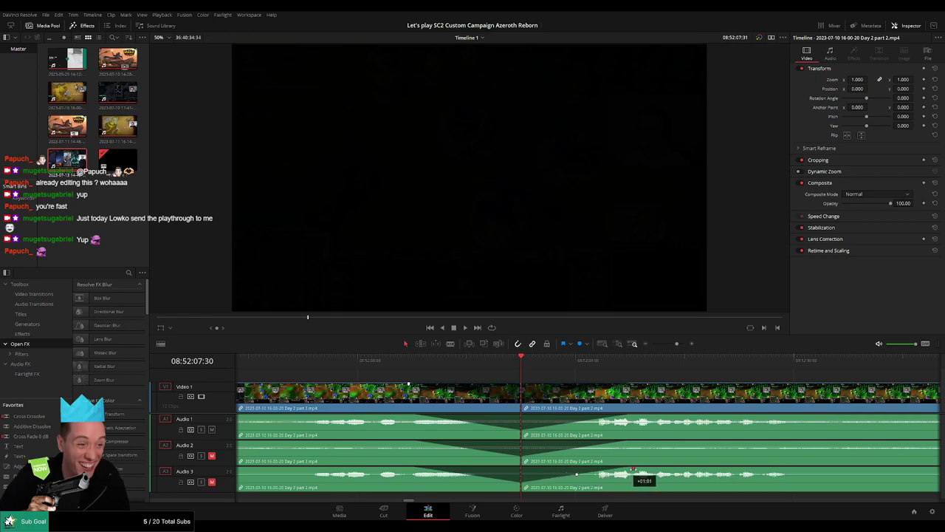
Step: Park the playhead in the gap after the first clip and slide Day 2 part 2 left to it
{"action": "scroll", "coordinate": [635, 350], "scroll_direction": "down", "scroll_amount": 4}
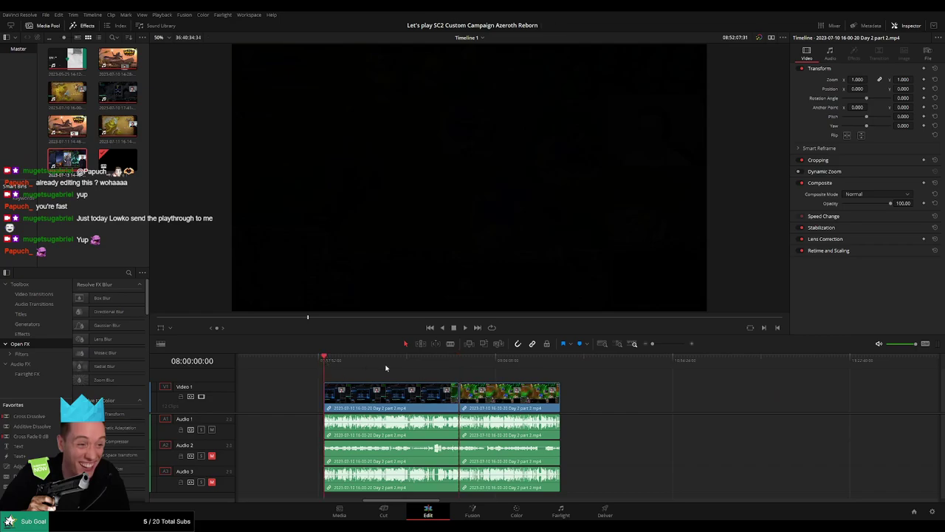
{"action": "left_click", "coordinate": [455, 362]}
{"action": "scroll", "coordinate": [414, 380], "scroll_direction": "right", "scroll_amount": 5}
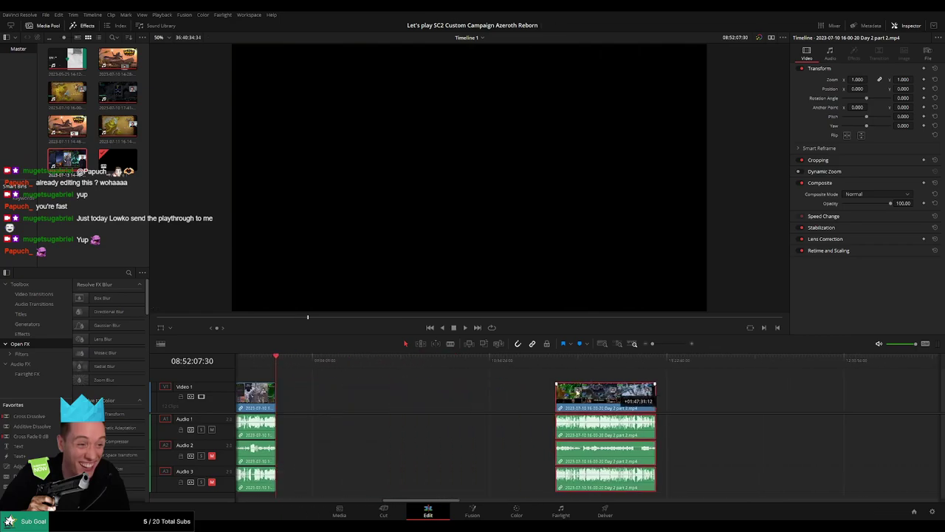
{"action": "left_click", "coordinate": [362, 382]}
{"action": "left_click_drag", "start_coordinate": [402, 378], "coordinate": [453, 381]}
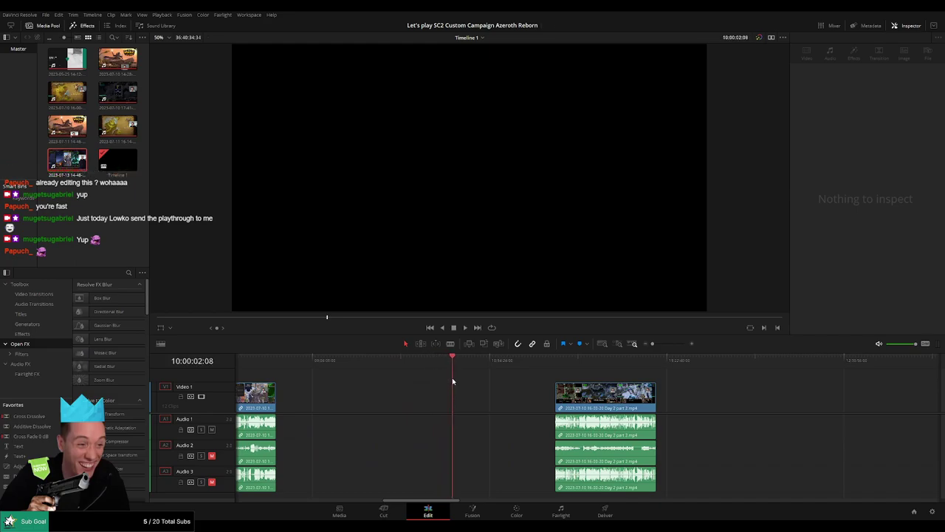
{"action": "key", "text": "Left"}
{"action": "left_click_drag", "start_coordinate": [601, 396], "coordinate": [498, 395]}
{"action": "left_click", "coordinate": [552, 361]}
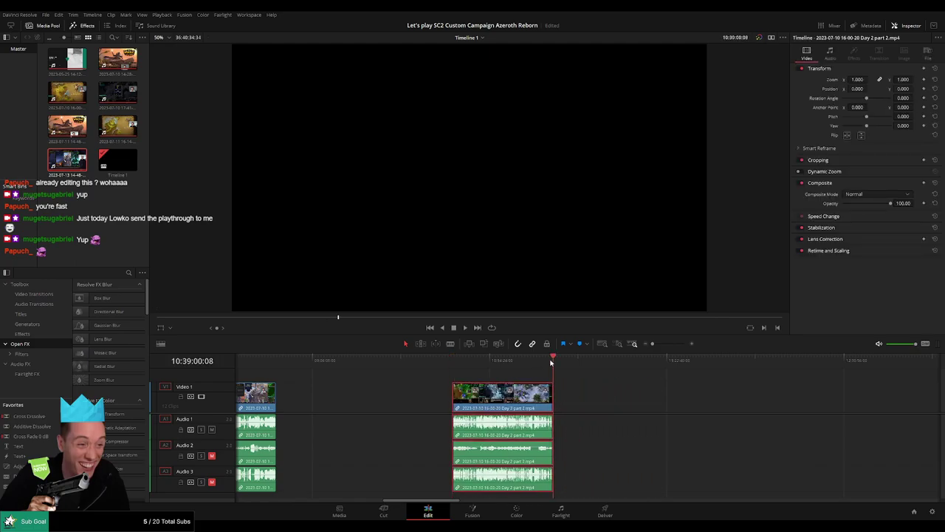
{"action": "left_click", "coordinate": [614, 391]}
{"action": "scroll", "coordinate": [643, 394], "scroll_direction": "right", "scroll_amount": 10}
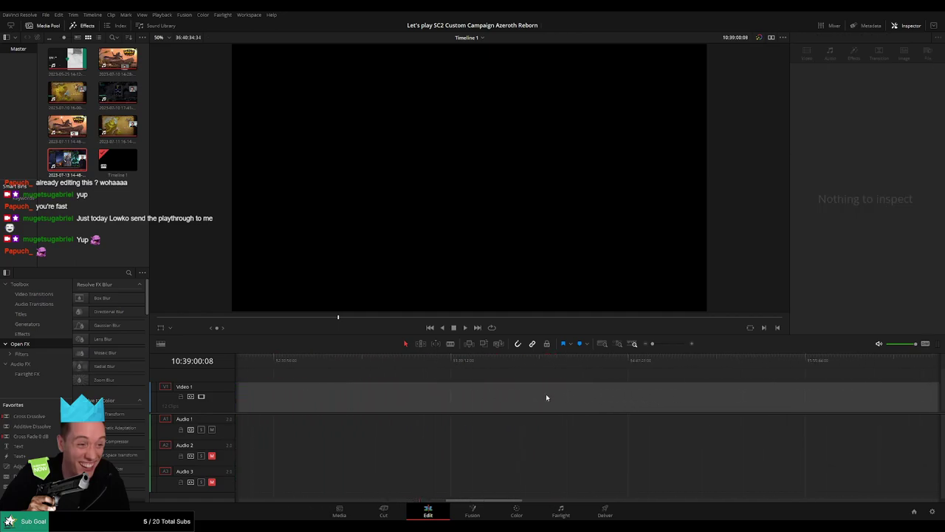
{"action": "scroll", "coordinate": [546, 397], "scroll_direction": "left", "scroll_amount": 10}
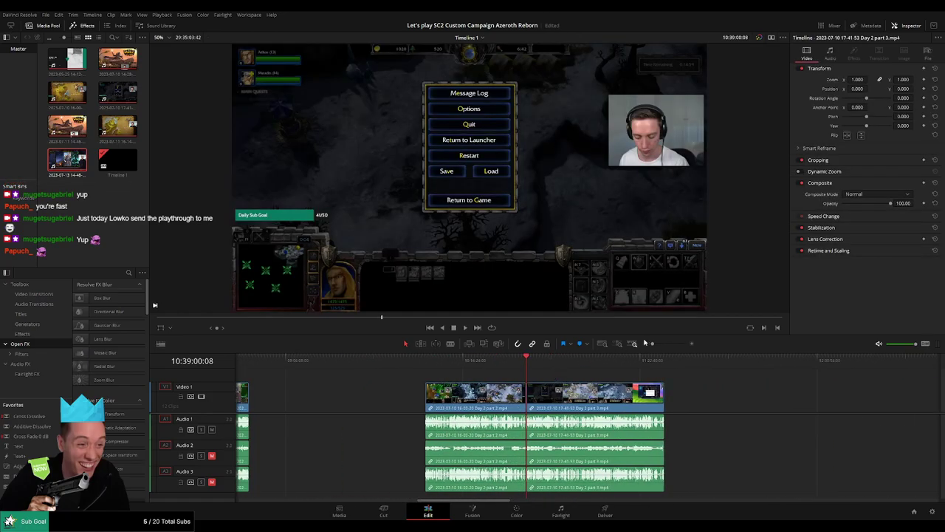
Step: Split off the pause-menu stretch at the part 2/part 3 junction and ripple delete it
{"action": "left_click_drag", "start_coordinate": [654, 343], "coordinate": [672, 343]}
{"action": "left_click", "coordinate": [584, 362]}
{"action": "key", "text": "space"}
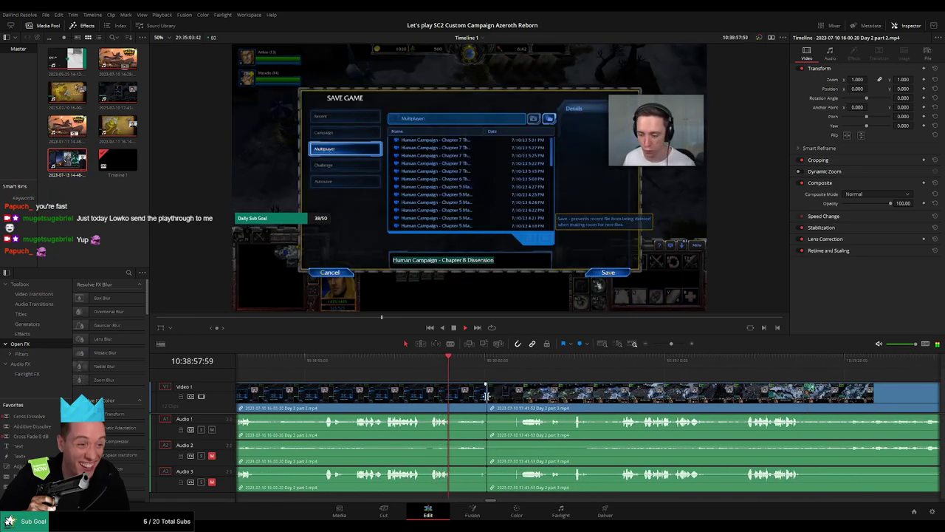
{"action": "left_click_drag", "start_coordinate": [487, 395], "coordinate": [481, 395]}
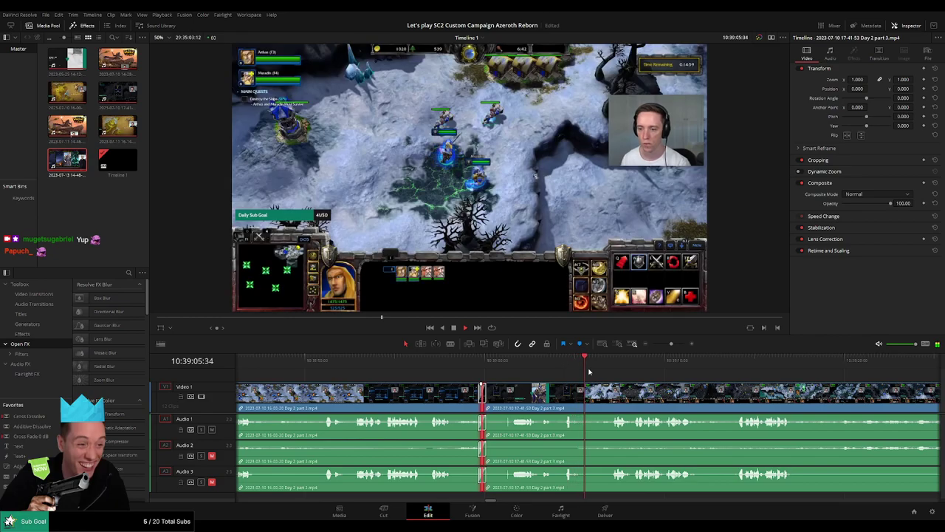
{"action": "left_click", "coordinate": [564, 365]}
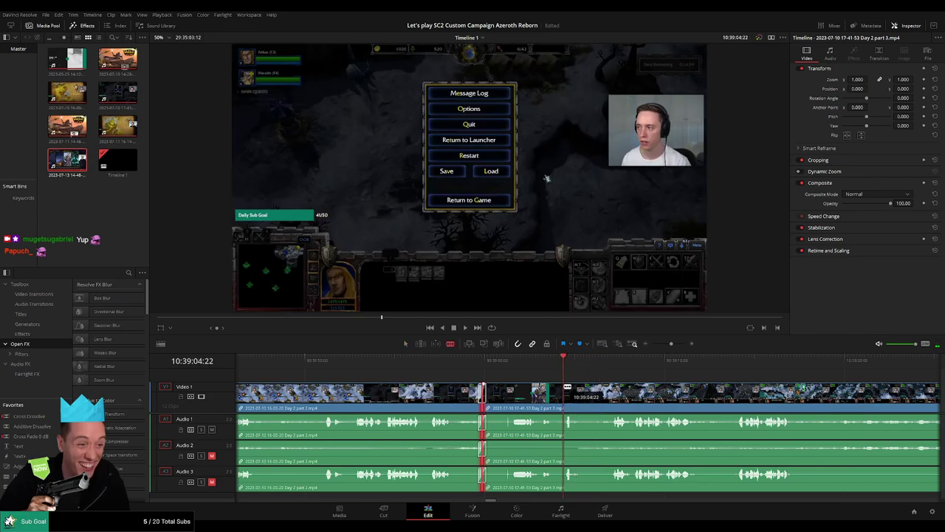
{"action": "left_click", "coordinate": [567, 387]}
{"action": "key", "text": "a"}
{"action": "left_click", "coordinate": [505, 397]}
{"action": "key", "text": "Delete"}
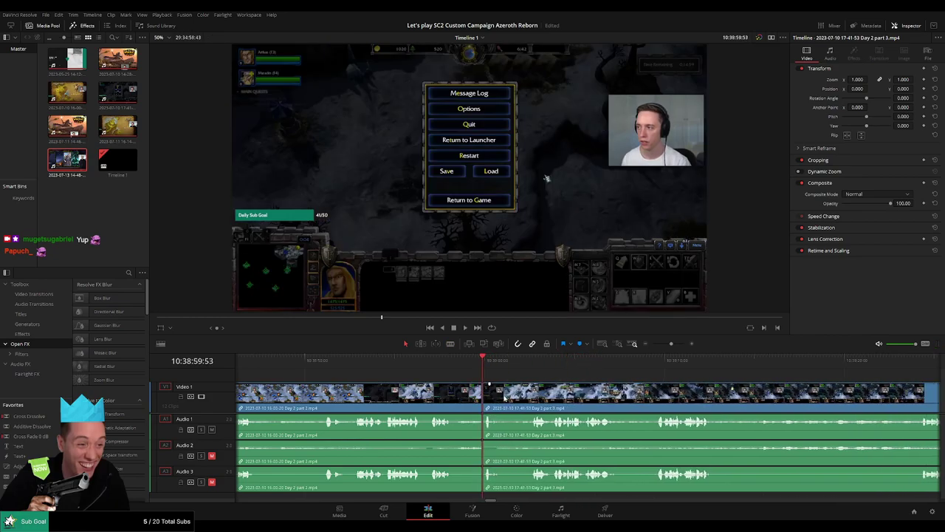
{"action": "key", "text": "slash"}
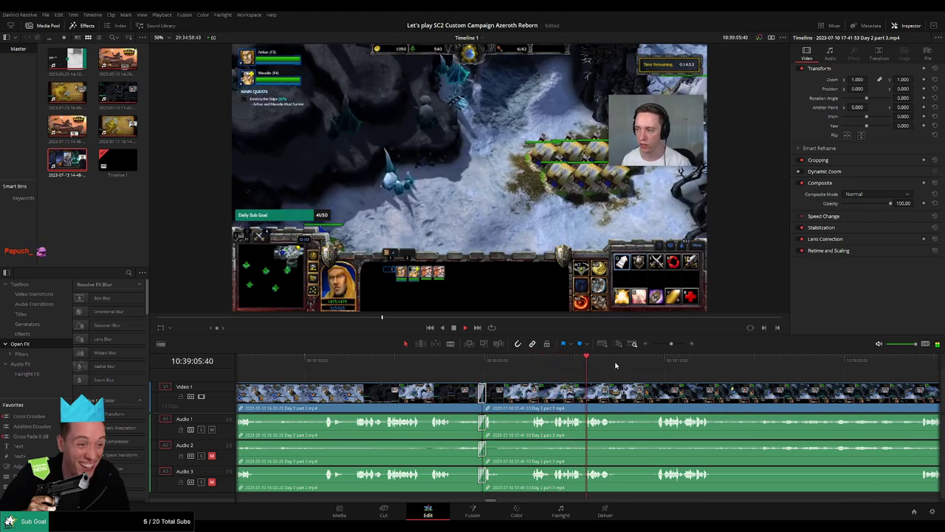
Step: Scrub ahead through the Day 2 part 3 gameplay past 10:52:00
{"action": "left_click", "coordinate": [660, 358]}
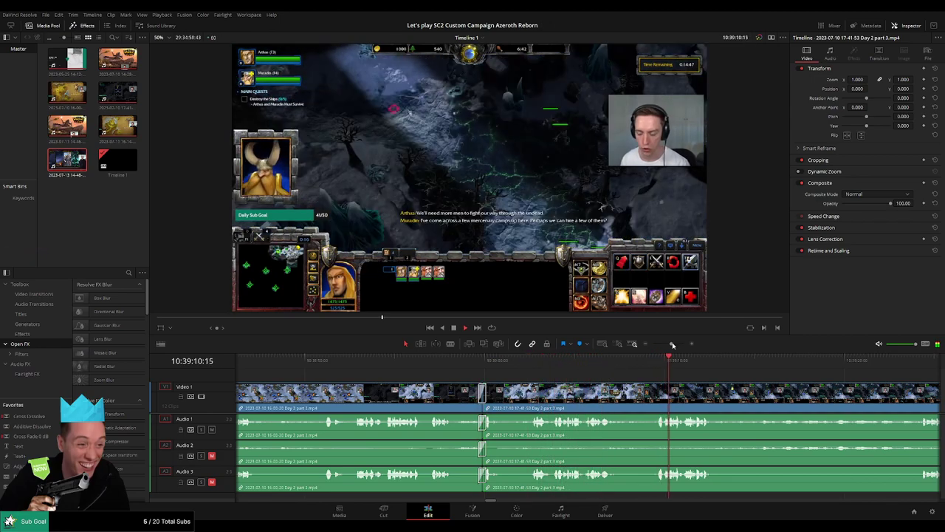
{"action": "scroll", "coordinate": [661, 351], "scroll_direction": "down", "scroll_amount": 2}
{"action": "scroll", "coordinate": [654, 347], "scroll_direction": "down", "scroll_amount": 2}
{"action": "scroll", "coordinate": [623, 380], "scroll_direction": "right", "scroll_amount": 3}
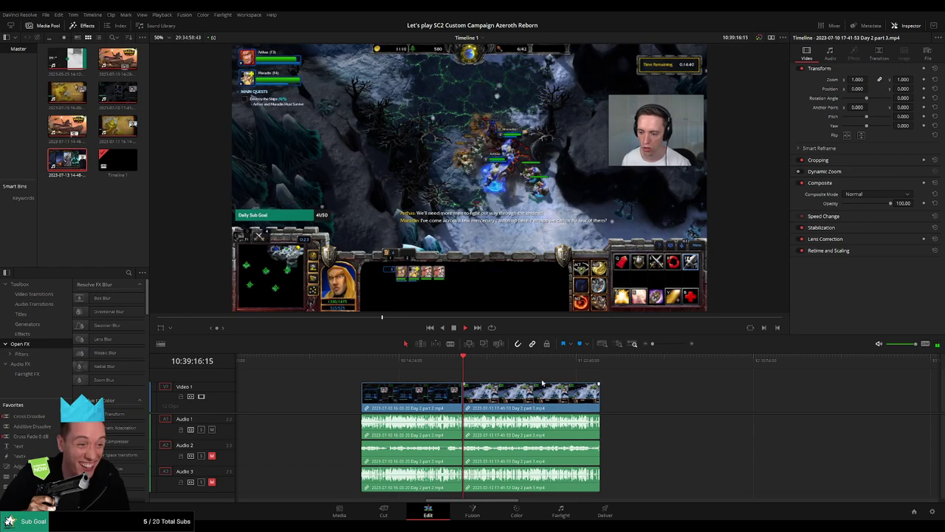
{"action": "left_click_drag", "start_coordinate": [653, 344], "coordinate": [660, 345]}
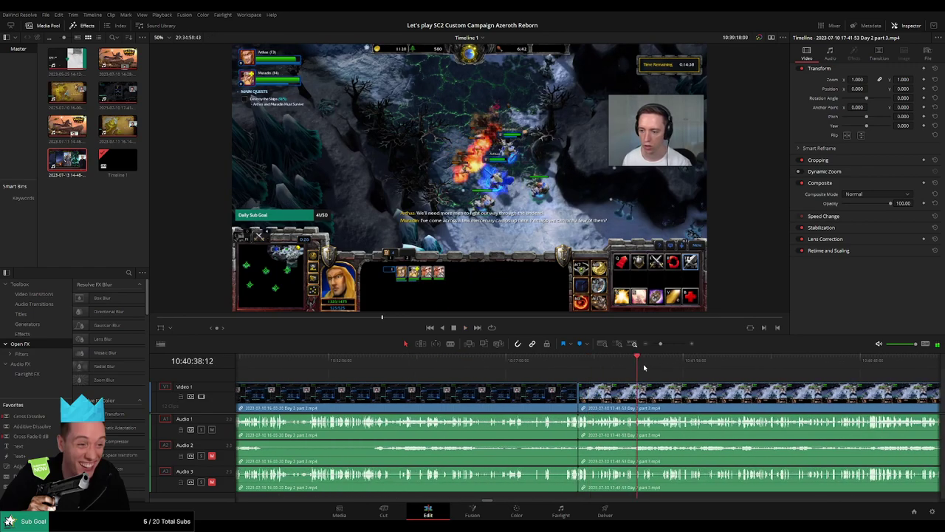
{"action": "left_click_drag", "start_coordinate": [598, 372], "coordinate": [717, 363]}
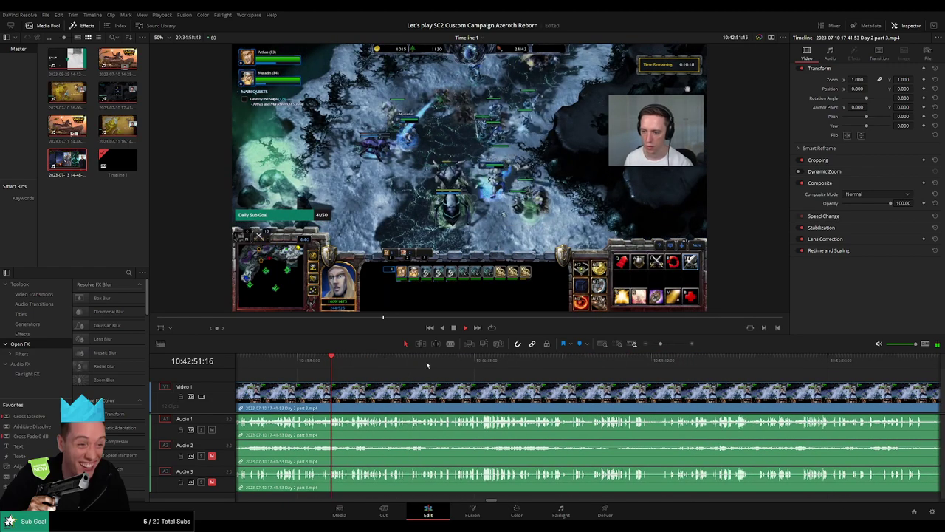
{"action": "left_click_drag", "start_coordinate": [426, 365], "coordinate": [625, 364]}
{"action": "left_click_drag", "start_coordinate": [404, 365], "coordinate": [467, 364]}
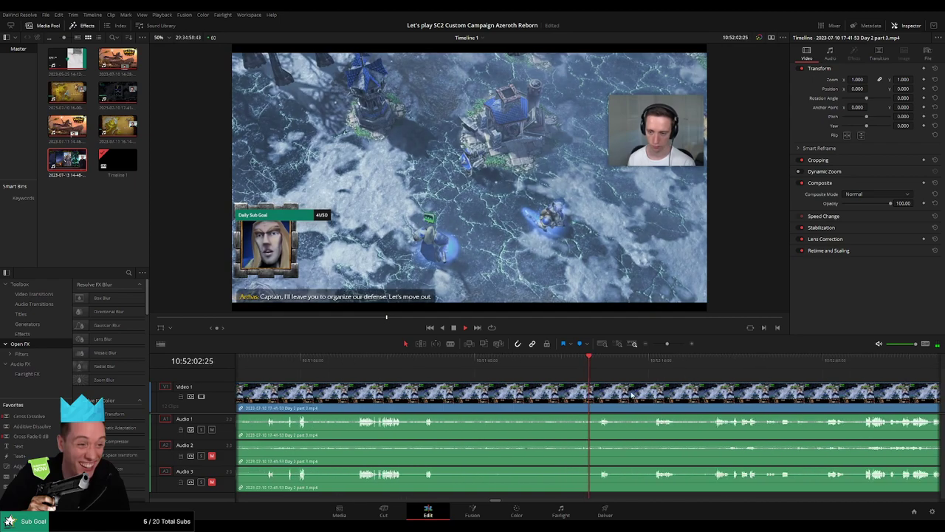
{"action": "scroll", "coordinate": [601, 376], "scroll_direction": "up", "scroll_amount": 1}
{"action": "scroll", "coordinate": [543, 374], "scroll_direction": "up", "scroll_amount": 1}
Step: Find where gameplay resumes near 10:52:26 and split Day 2 part 3 there with Ctrl+B
{"action": "left_click", "coordinate": [569, 363]}
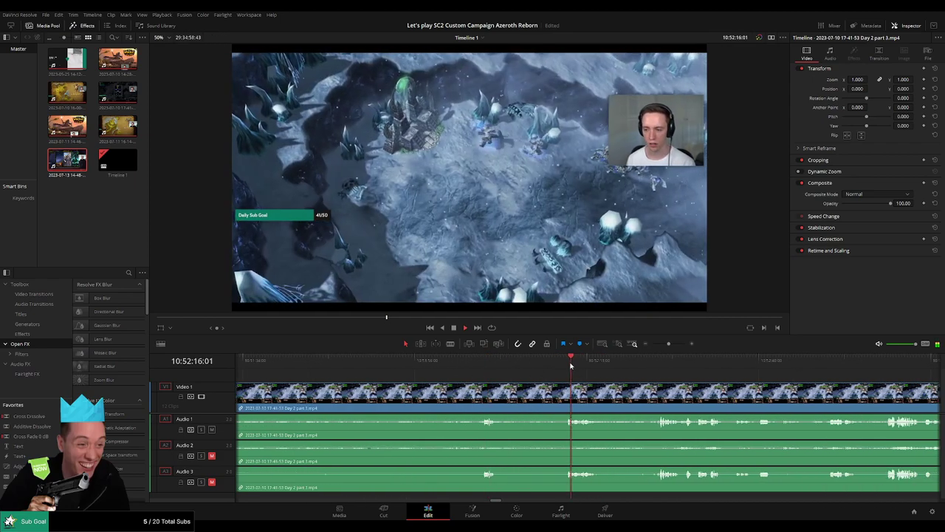
{"action": "left_click", "coordinate": [655, 362]}
{"action": "scroll", "coordinate": [606, 385], "scroll_direction": "up", "scroll_amount": 1}
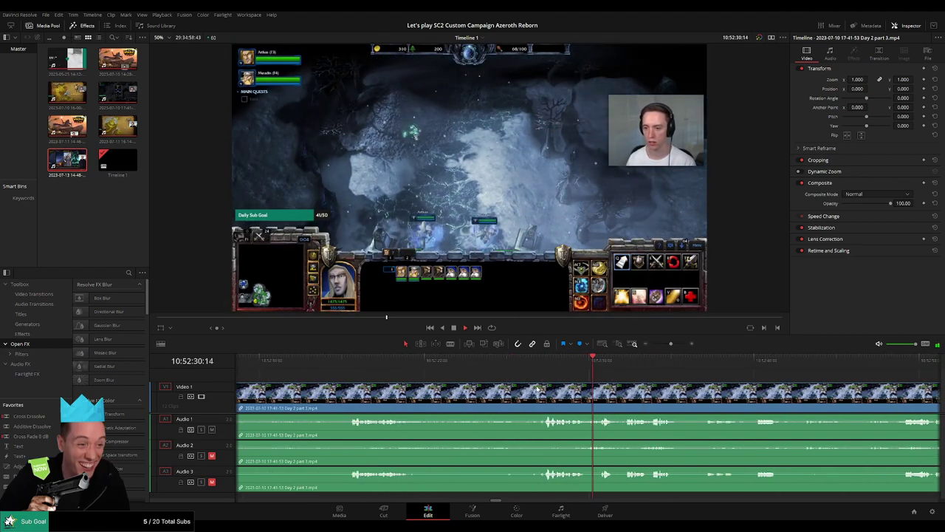
{"action": "left_click_drag", "start_coordinate": [669, 344], "coordinate": [673, 343]}
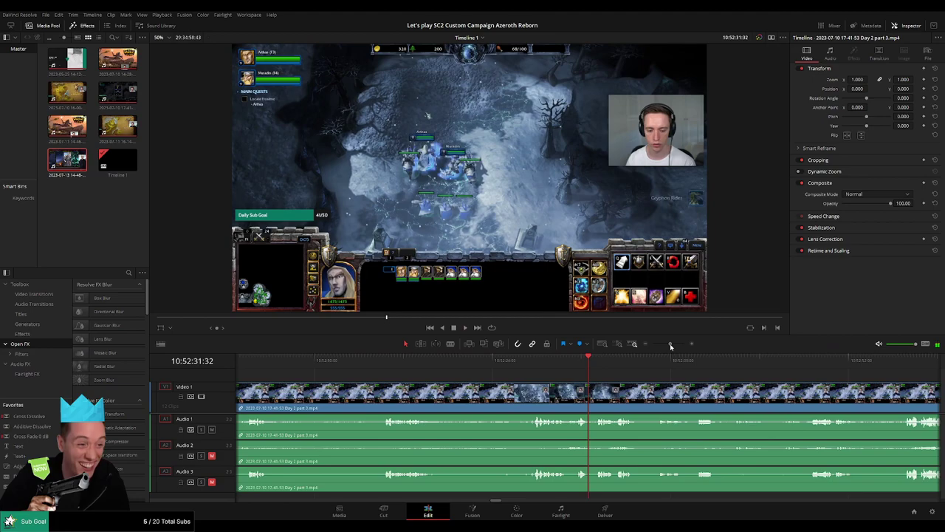
{"action": "left_click", "coordinate": [553, 360]}
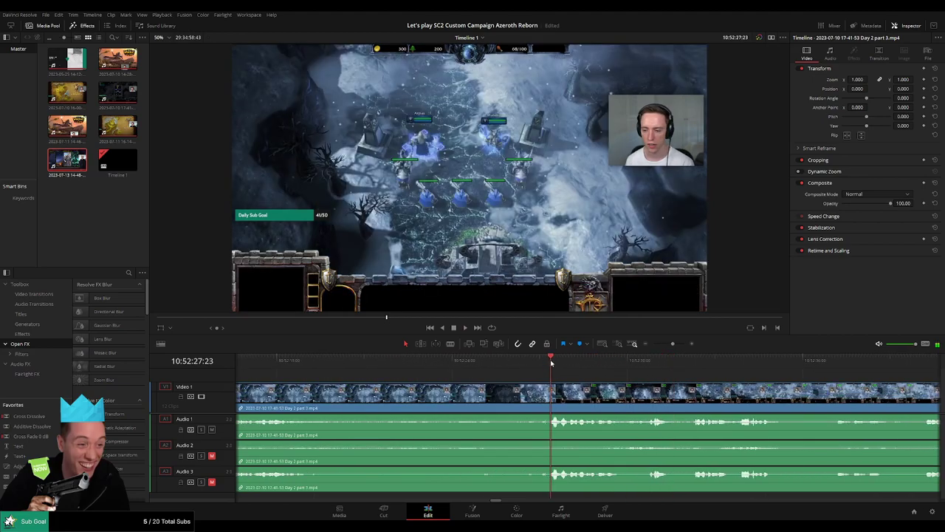
{"action": "mouse_move", "coordinate": [552, 363]}
{"action": "left_mouse_down"}
{"action": "mouse_move", "coordinate": [526, 367]}
{"action": "mouse_move", "coordinate": [539, 392]}
{"action": "mouse_move", "coordinate": [529, 387]}
{"action": "left_mouse_up"}
{"action": "key", "text": "ctrl+b"}
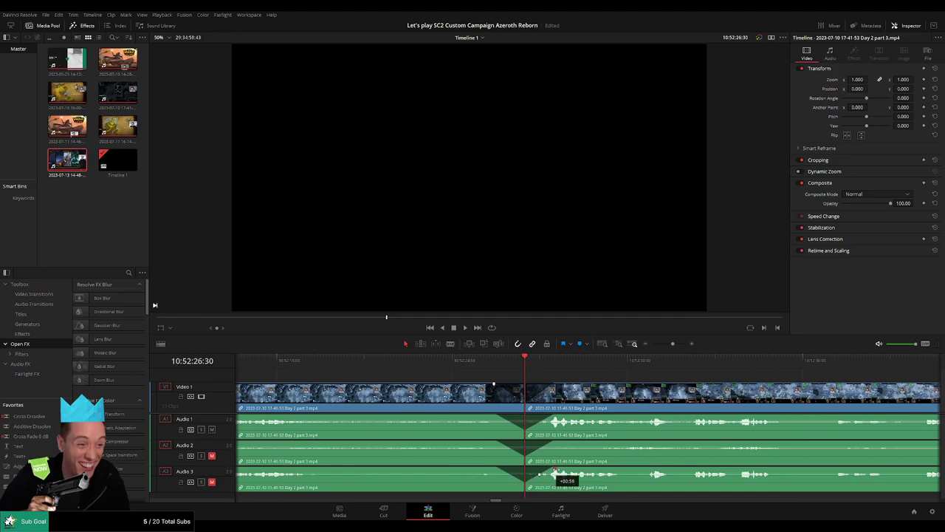
Step: Move the Day 2 part 3 piece after the 10:52:26 cut to start around 12:00:00 and preview it
{"action": "left_click", "coordinate": [652, 347]}
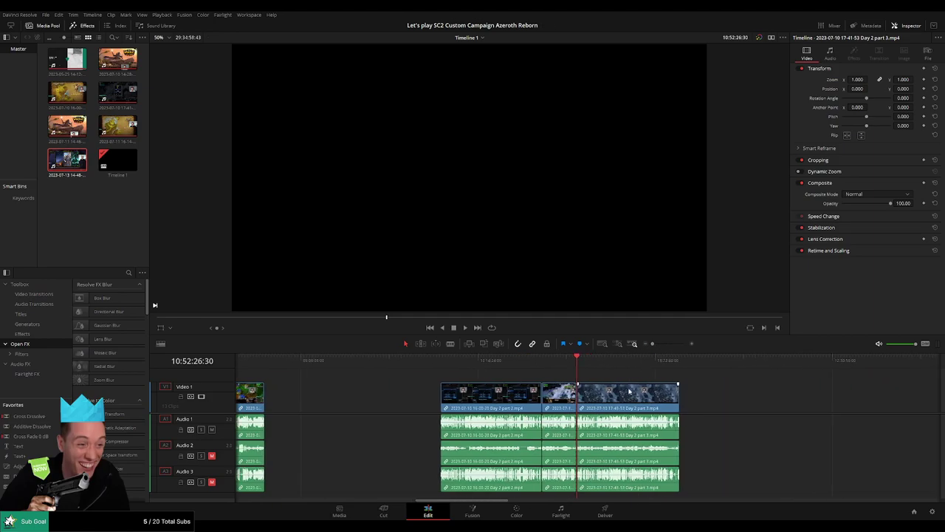
{"action": "scroll", "coordinate": [312, 367], "scroll_direction": "right", "scroll_amount": 5}
{"action": "left_click", "coordinate": [311, 361]}
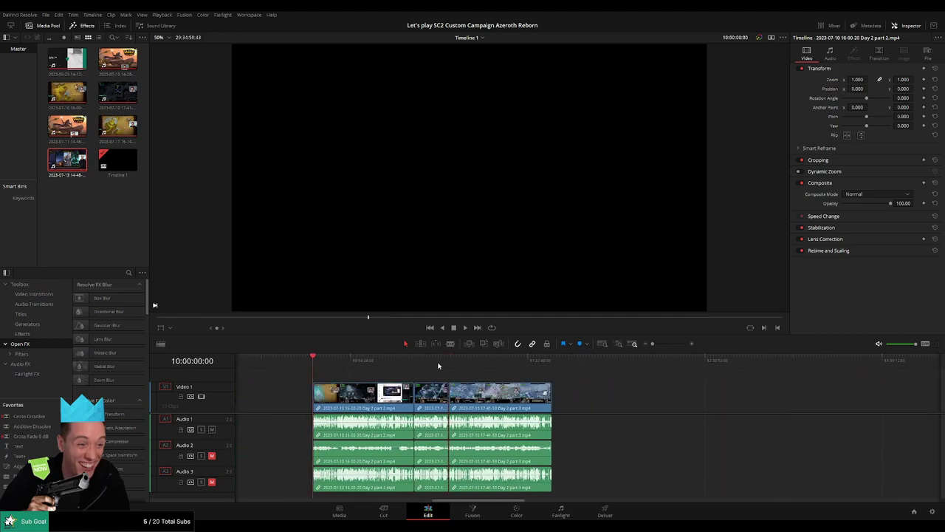
{"action": "scroll", "coordinate": [568, 382], "scroll_direction": "right", "scroll_amount": 3}
{"action": "left_click_drag", "start_coordinate": [370, 396], "coordinate": [667, 395]}
{"action": "left_click", "coordinate": [410, 395]}
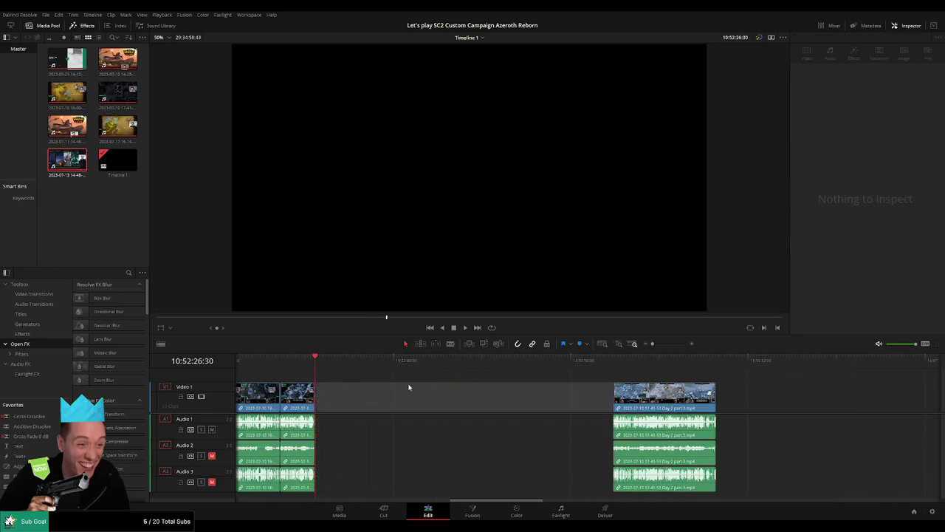
{"action": "left_click", "coordinate": [331, 366]}
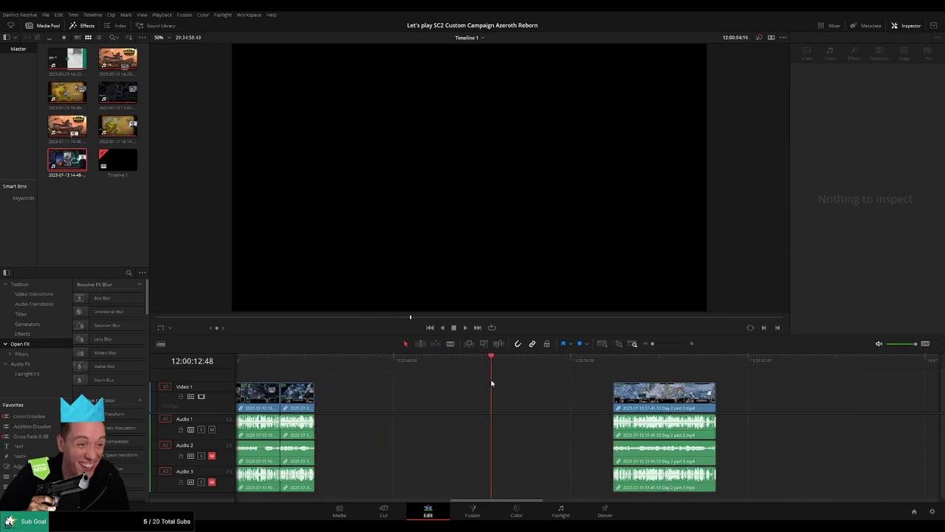
{"action": "scroll", "coordinate": [548, 387], "scroll_direction": "up", "scroll_amount": 5}
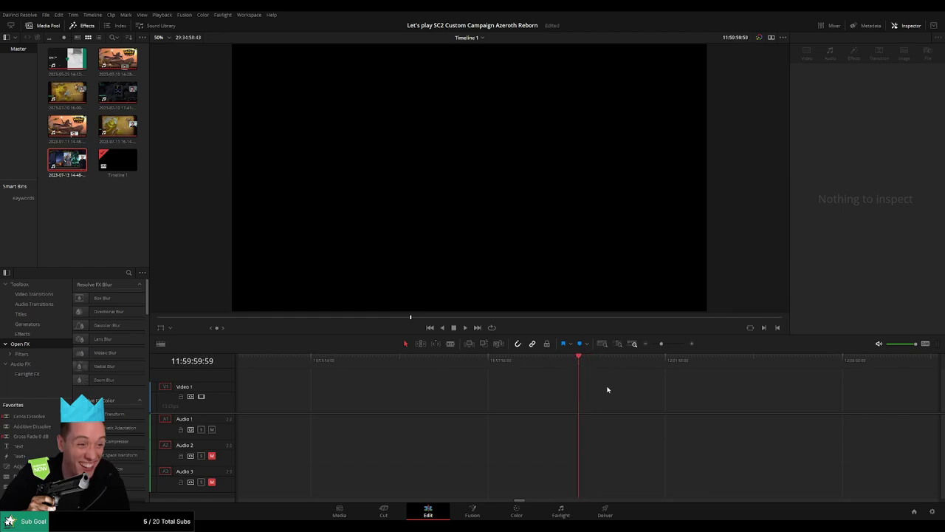
{"action": "scroll", "coordinate": [654, 354], "scroll_direction": "down", "scroll_amount": 5}
{"action": "left_click_drag", "start_coordinate": [761, 392], "coordinate": [438, 373]}
{"action": "key", "text": "space"}
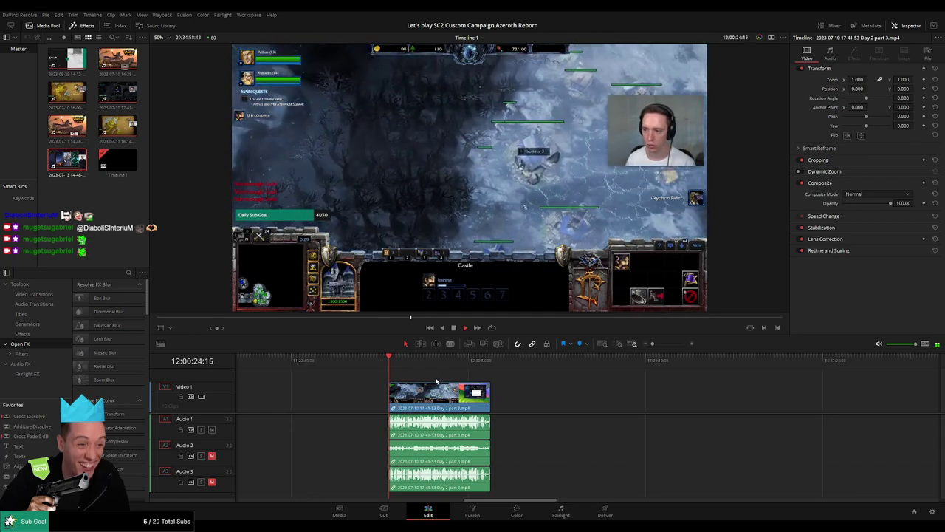
Step: Snap the Day 3 clip directly after the Day 2 part 3 footage and play across the join
{"action": "scroll", "coordinate": [436, 381], "scroll_direction": "right", "scroll_amount": 3}
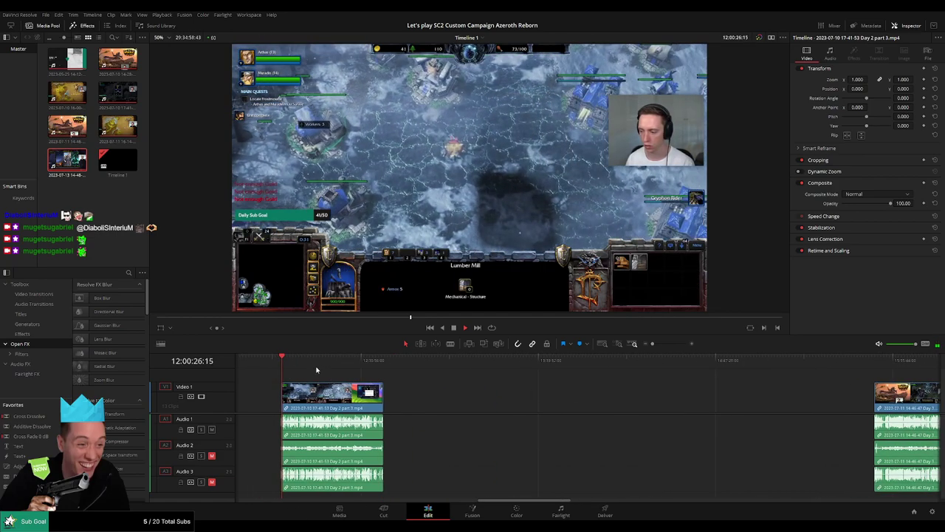
{"action": "left_click_drag", "start_coordinate": [348, 369], "coordinate": [377, 369]}
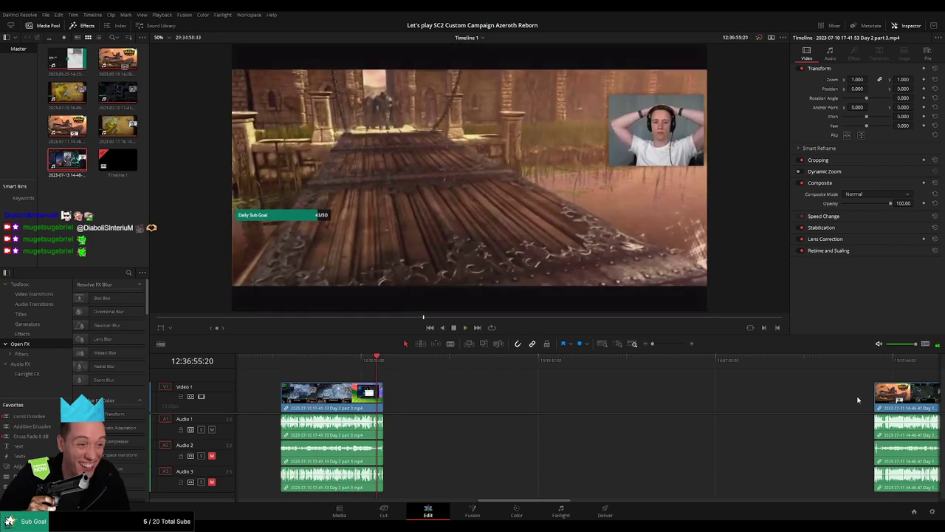
{"action": "left_click_drag", "start_coordinate": [886, 395], "coordinate": [410, 372]}
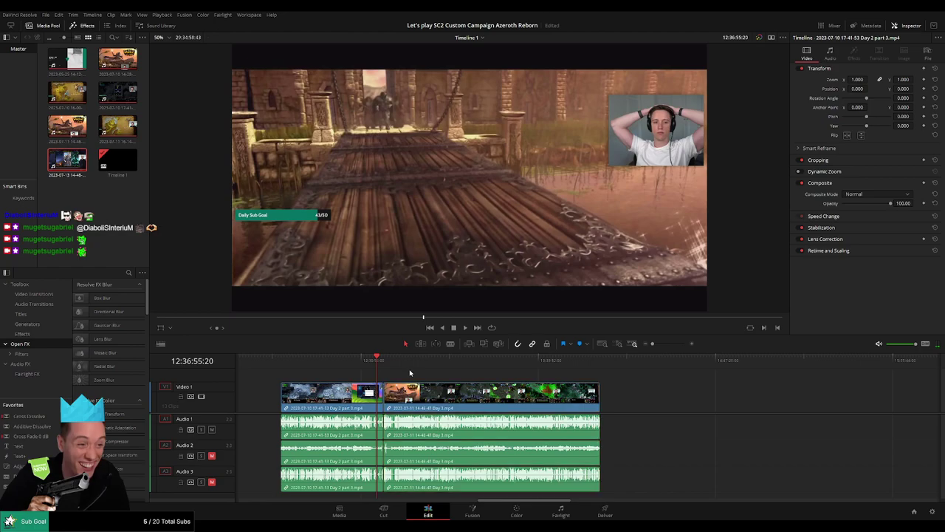
{"action": "key", "text": "space"}
Step: Review playback across the Day 2 part 3 to Day 3 join, including the Day 3 title screen
{"action": "scroll", "coordinate": [624, 355], "scroll_direction": "up", "scroll_amount": 5}
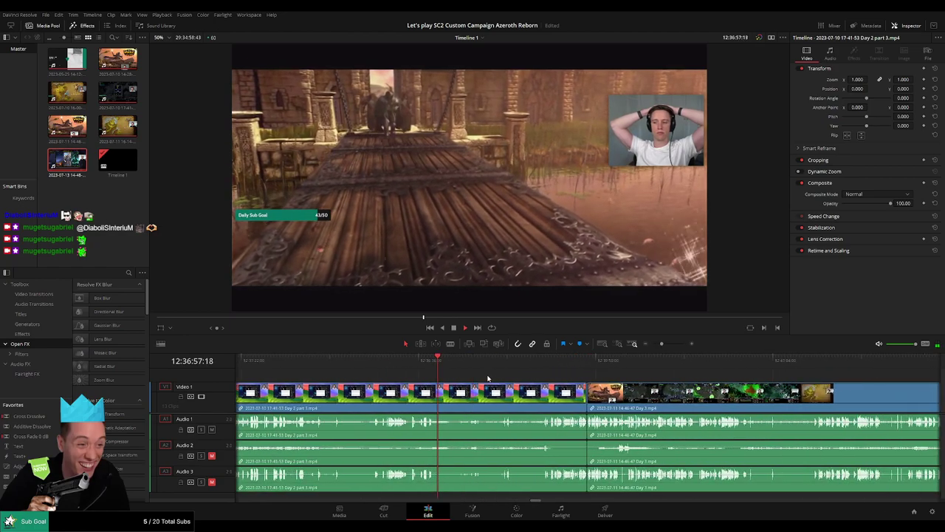
{"action": "left_click_drag", "start_coordinate": [488, 378], "coordinate": [583, 369]}
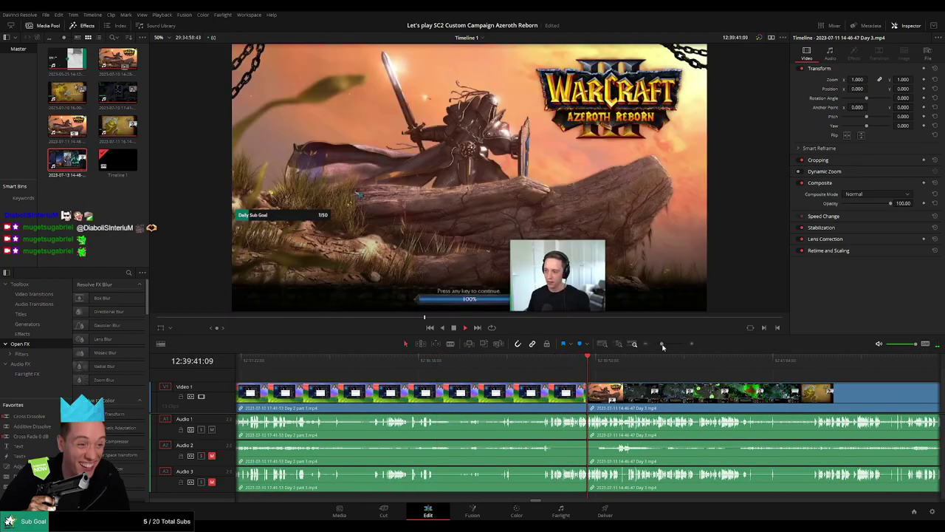
{"action": "scroll", "coordinate": [582, 364], "scroll_direction": "down", "scroll_amount": 1}
{"action": "left_click", "coordinate": [469, 360]}
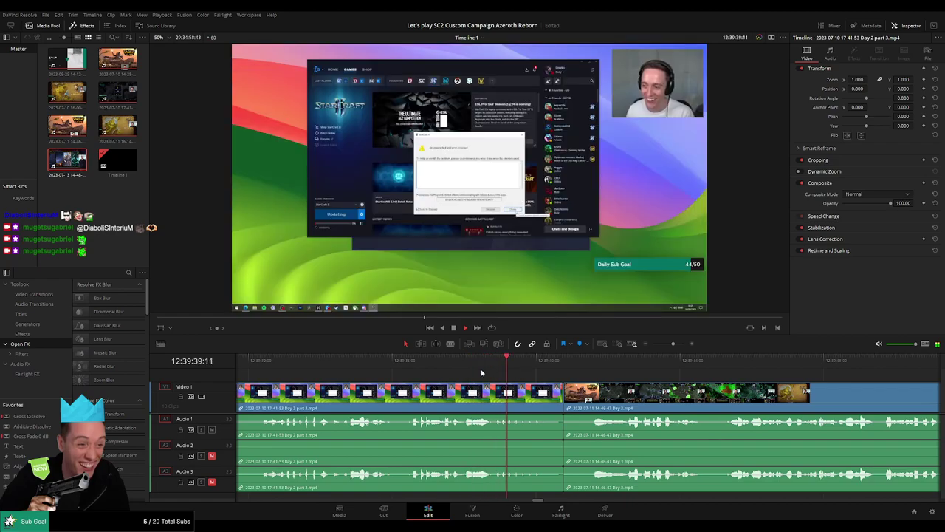
{"action": "left_click", "coordinate": [313, 370]}
{"action": "scroll", "coordinate": [344, 379], "scroll_direction": "up", "scroll_amount": 1}
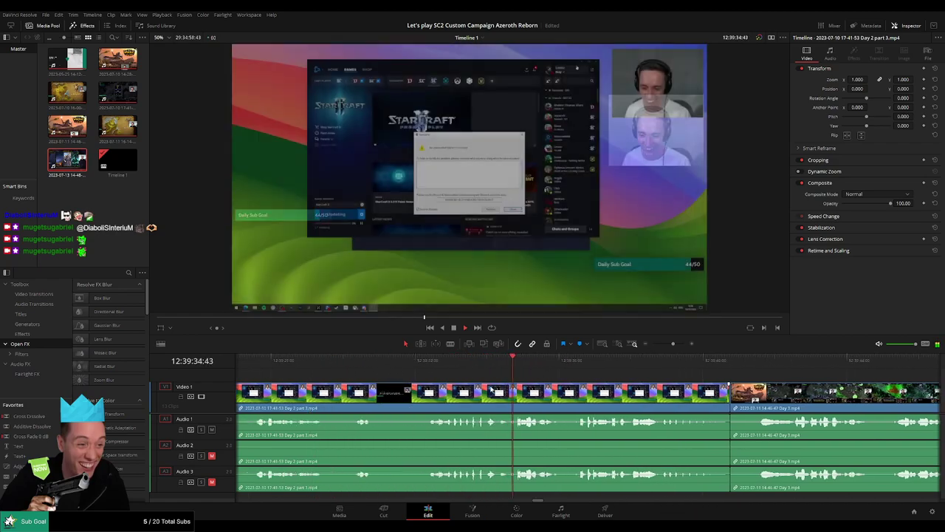
{"action": "left_click", "coordinate": [340, 363]}
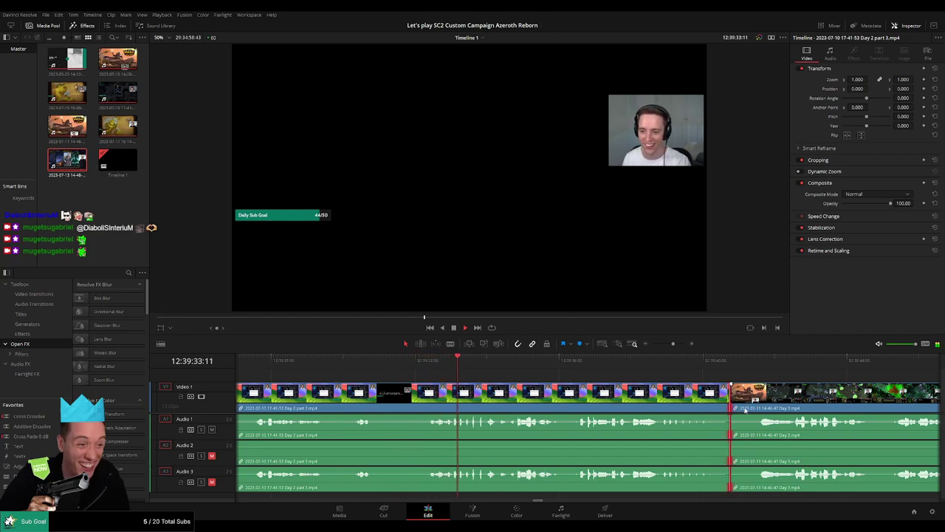
{"action": "left_click", "coordinate": [664, 360]}
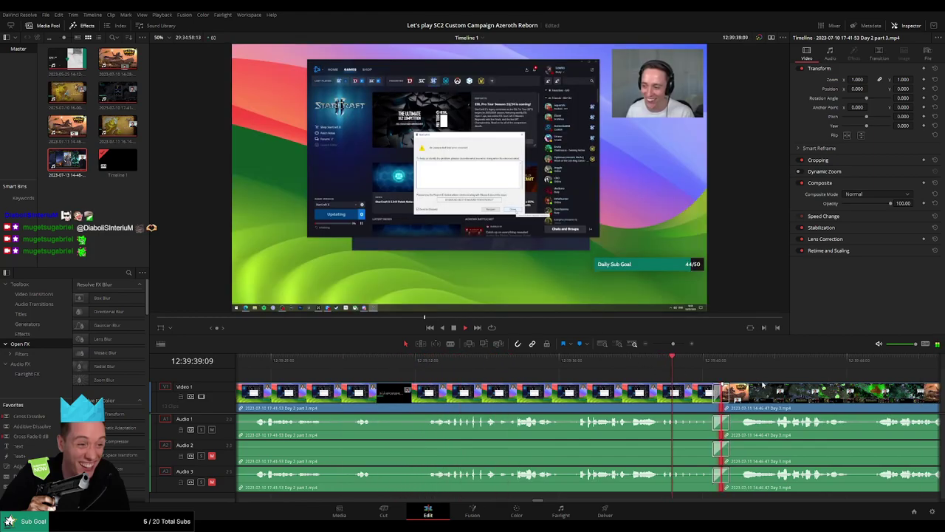
{"action": "scroll", "coordinate": [484, 374], "scroll_direction": "right", "scroll_amount": 5}
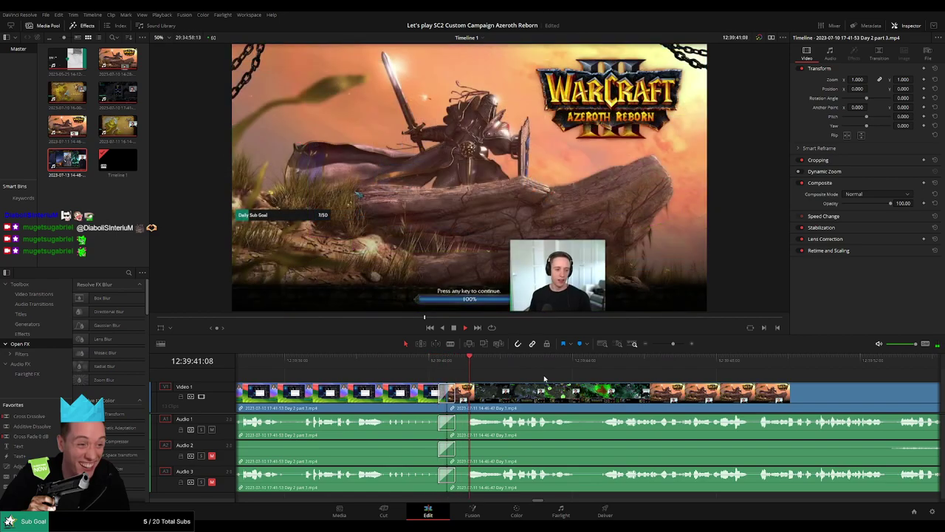
{"action": "scroll", "coordinate": [484, 376], "scroll_direction": "down", "scroll_amount": 5}
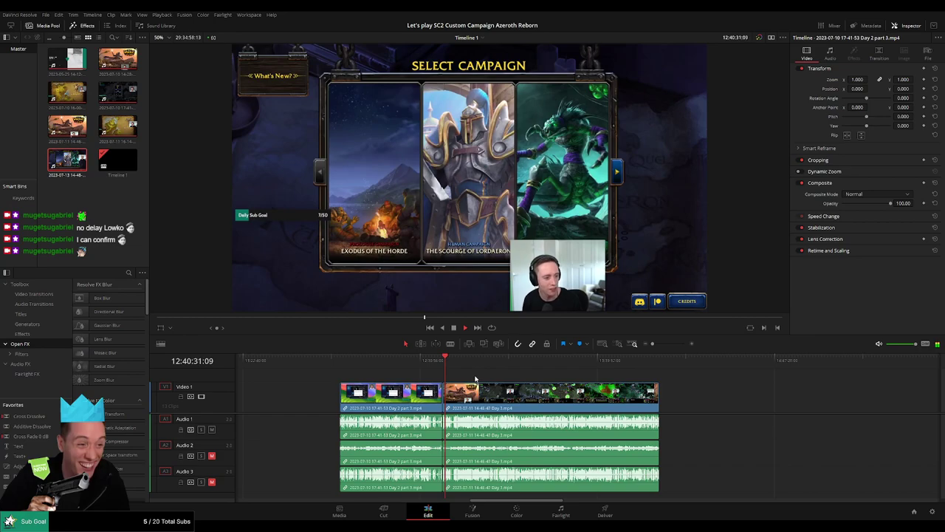
Step: Skim through the Day 3 footage around 12:52:30 to find where the in-game menu appears
{"action": "scroll", "coordinate": [477, 383], "scroll_direction": "right", "scroll_amount": 3}
{"action": "left_click_drag", "start_coordinate": [376, 366], "coordinate": [401, 367]}
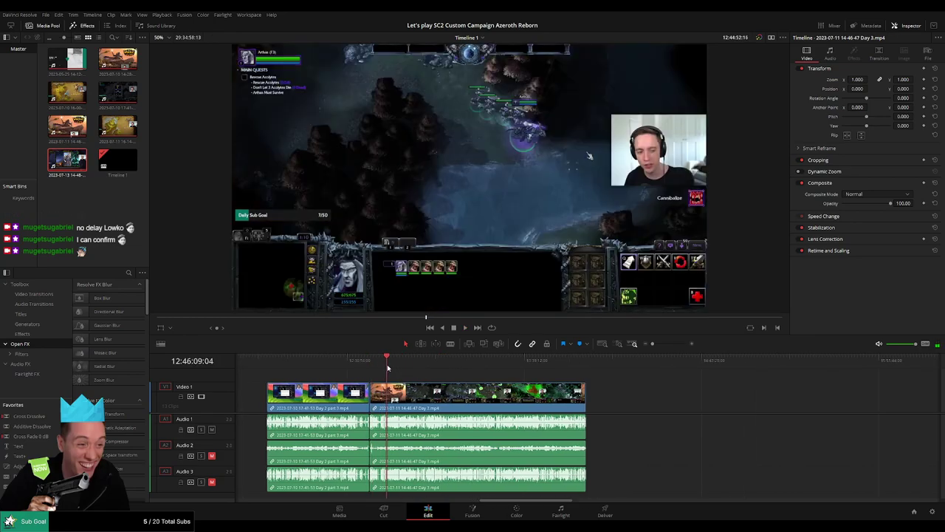
{"action": "scroll", "coordinate": [416, 380], "scroll_direction": "up", "scroll_amount": 5}
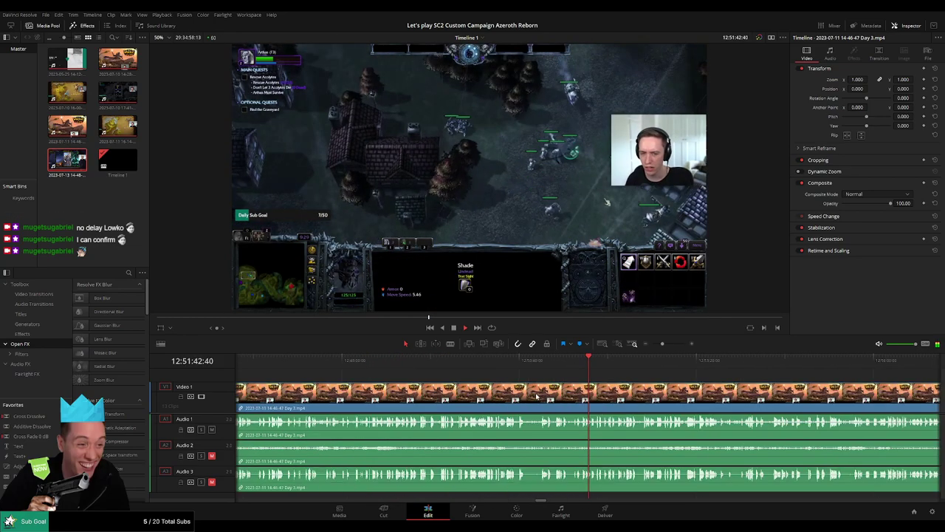
{"action": "key", "text": "l"}
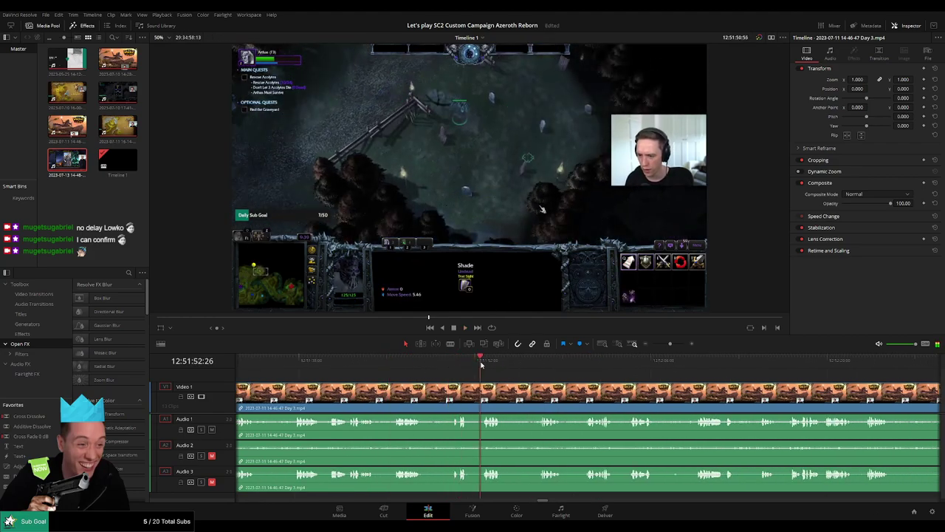
{"action": "left_click", "coordinate": [544, 362]}
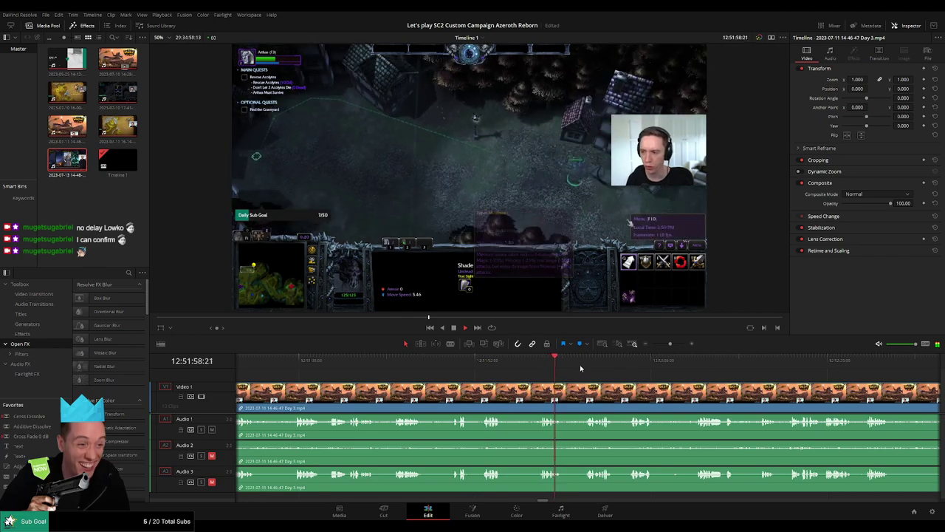
{"action": "left_click", "coordinate": [444, 364]}
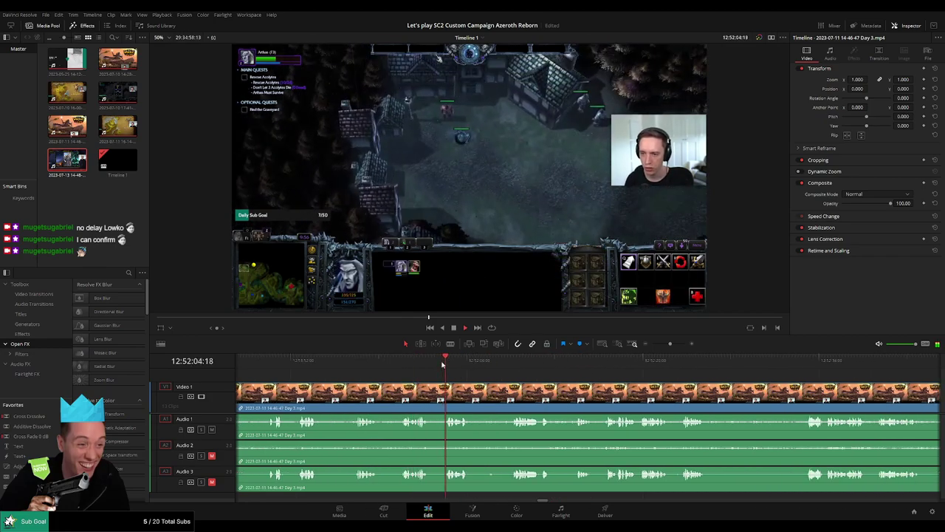
{"action": "left_click", "coordinate": [509, 364]}
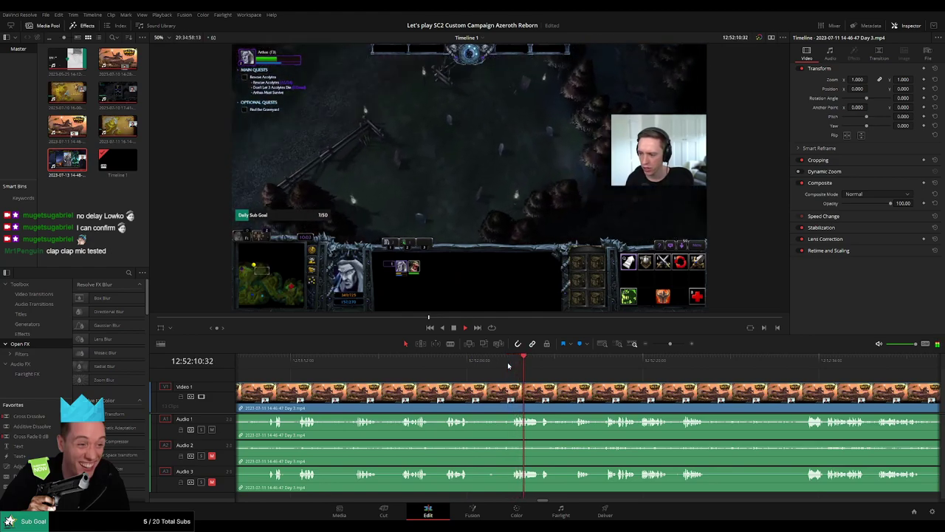
{"action": "scroll", "coordinate": [517, 367], "scroll_direction": "right", "scroll_amount": 2}
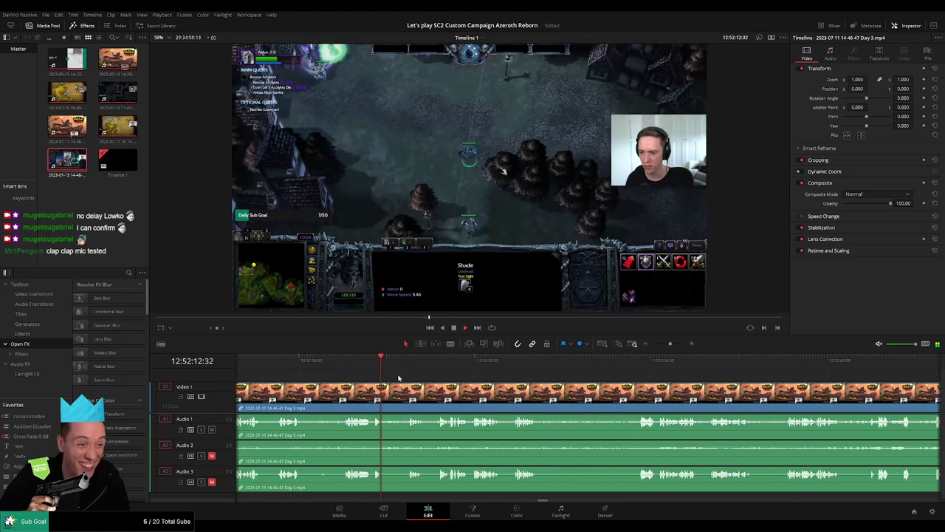
{"action": "left_click", "coordinate": [410, 364]}
{"action": "left_click", "coordinate": [443, 364]}
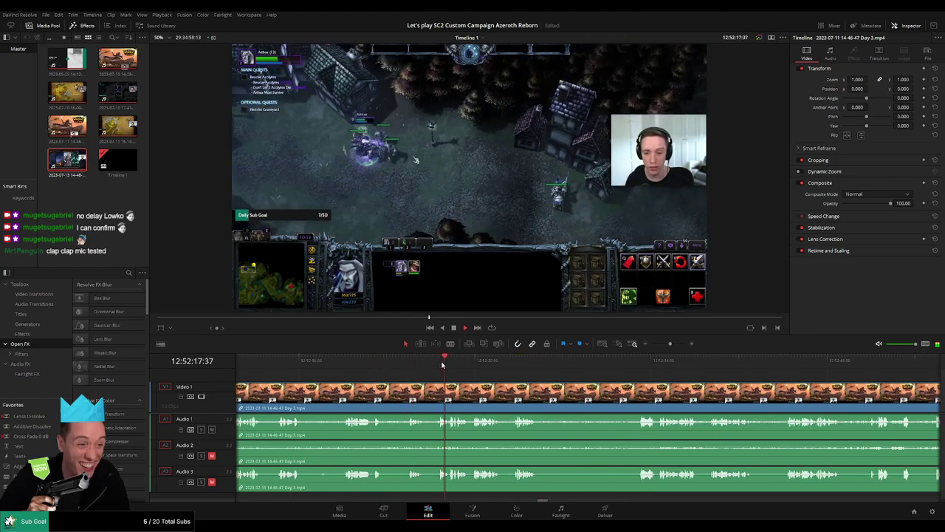
{"action": "left_click", "coordinate": [518, 367]}
{"action": "left_click", "coordinate": [633, 362]}
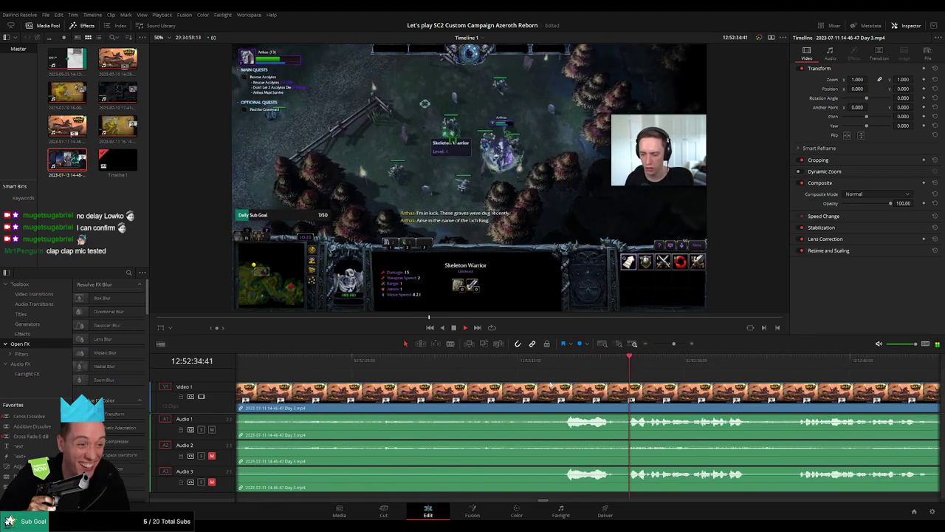
{"action": "left_click", "coordinate": [511, 367]}
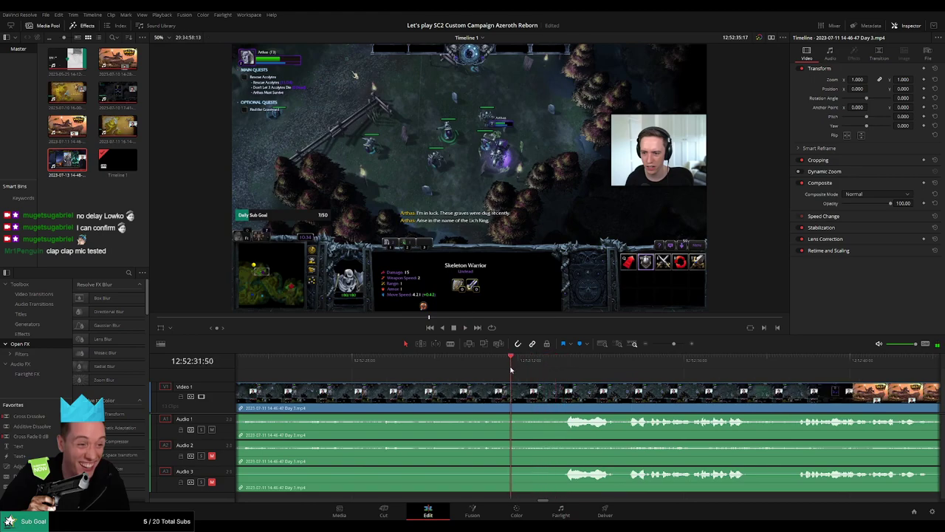
{"action": "left_click", "coordinate": [431, 367]}
{"action": "key", "text": "space"}
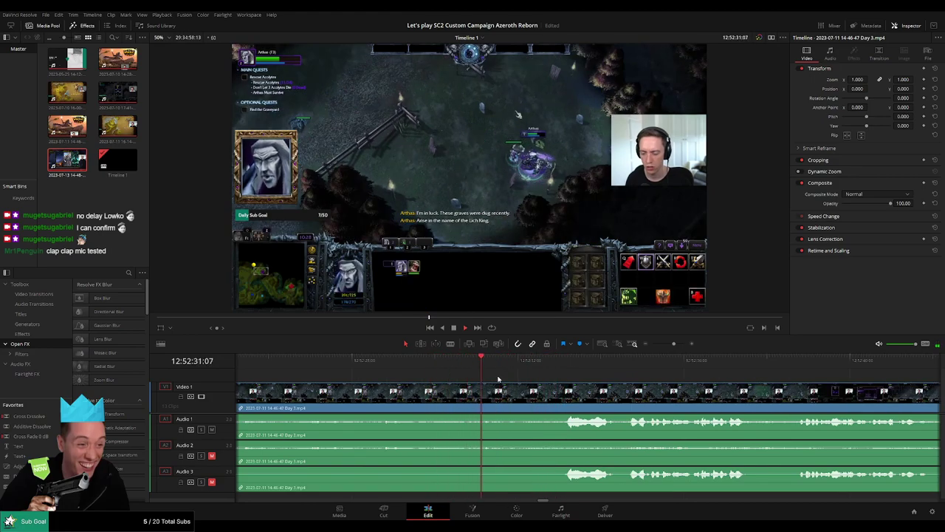
{"action": "left_click", "coordinate": [573, 367]}
{"action": "left_click", "coordinate": [763, 360]}
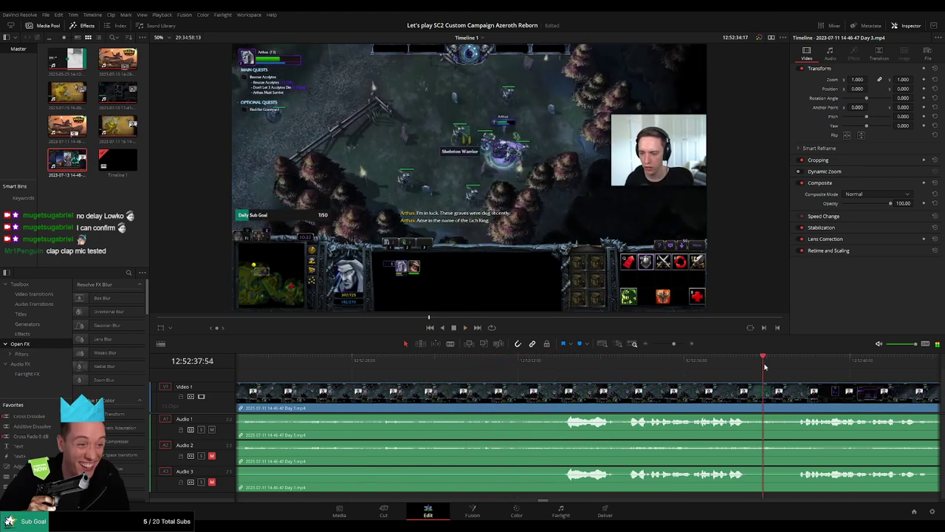
{"action": "left_click_drag", "start_coordinate": [674, 343], "coordinate": [669, 345]}
{"action": "key", "text": "space"}
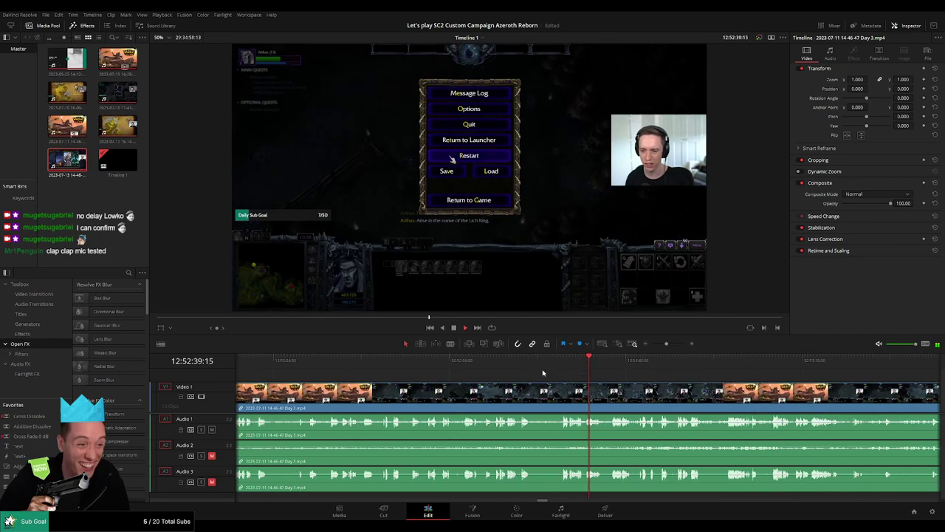
Step: Set the playhead to 12:52:08:30 and blade the Day 3 clip across all tracks
{"action": "left_click", "coordinate": [423, 362]}
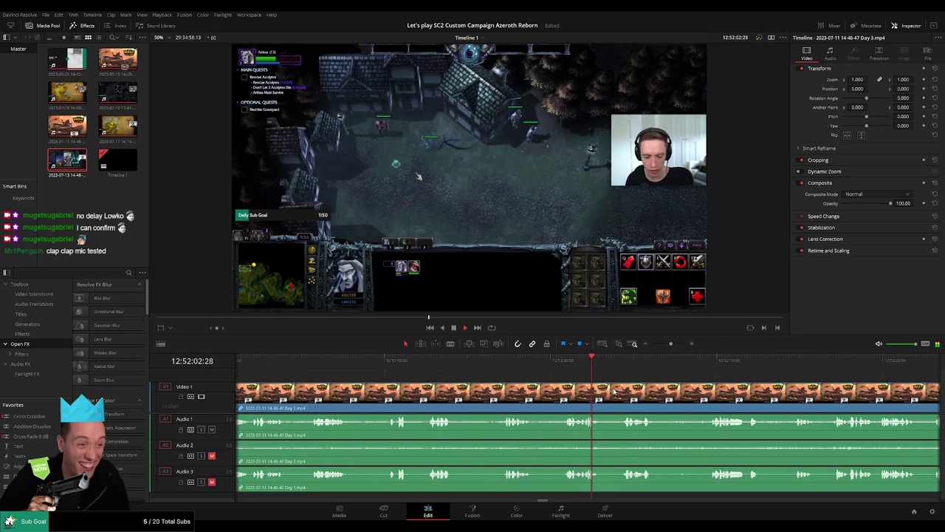
{"action": "left_click", "coordinate": [620, 362]}
{"action": "key", "text": "space"}
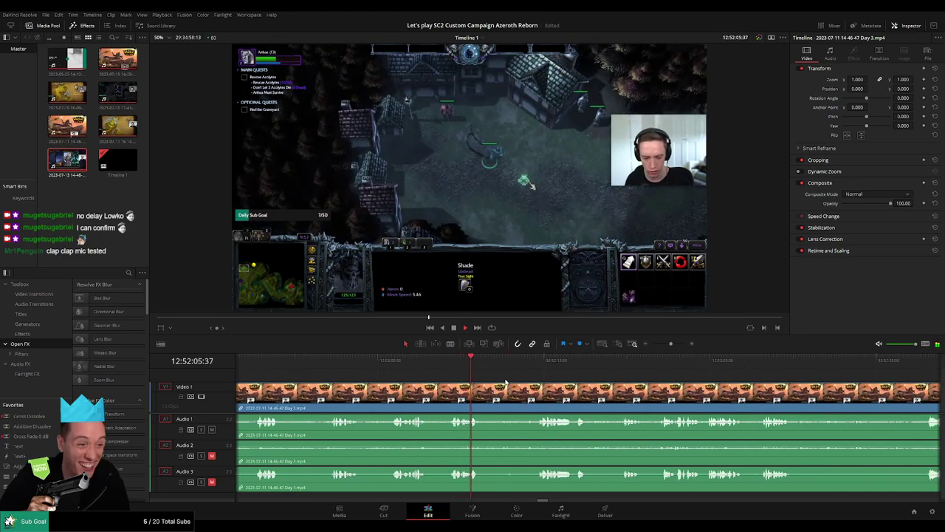
{"action": "left_click", "coordinate": [535, 361]}
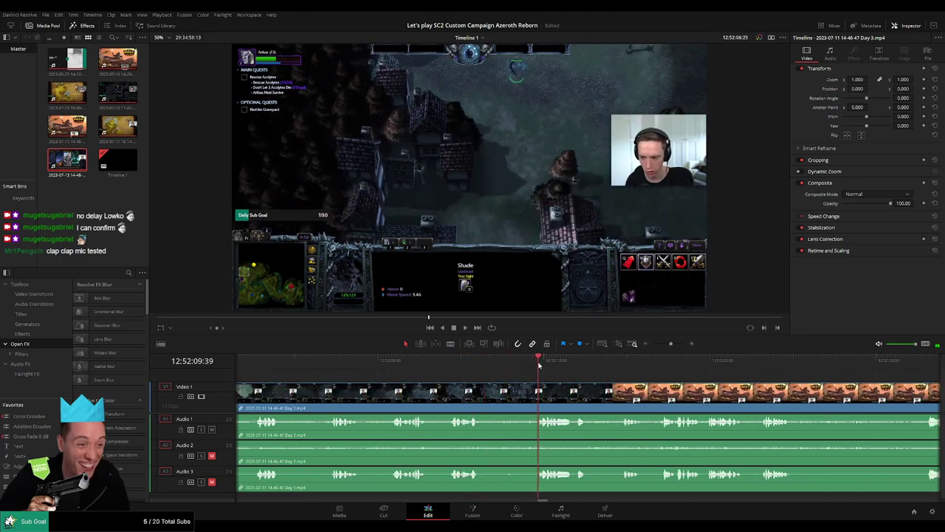
{"action": "left_click_drag", "start_coordinate": [535, 361], "coordinate": [519, 361]}
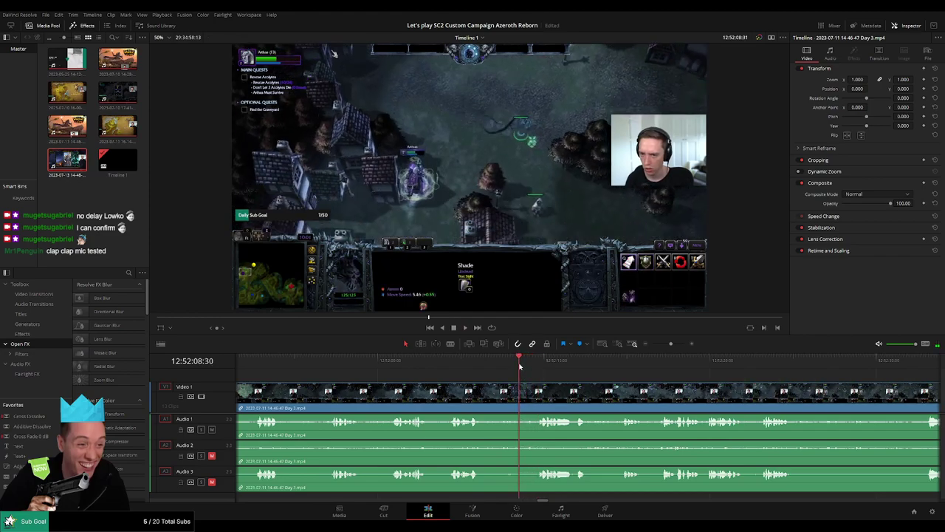
{"action": "key", "text": "b"}
{"action": "left_click", "coordinate": [521, 392]}
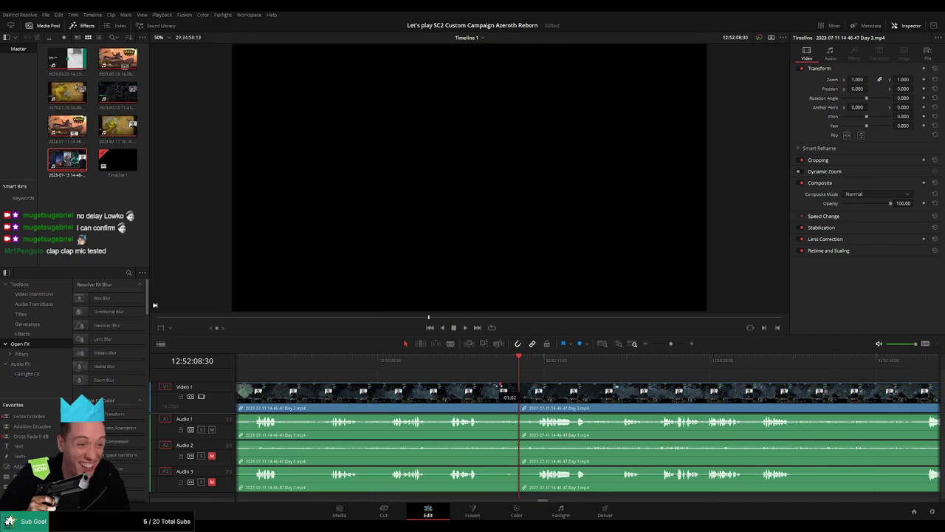
{"action": "scroll", "coordinate": [560, 411], "scroll_direction": "up", "scroll_amount": 2}
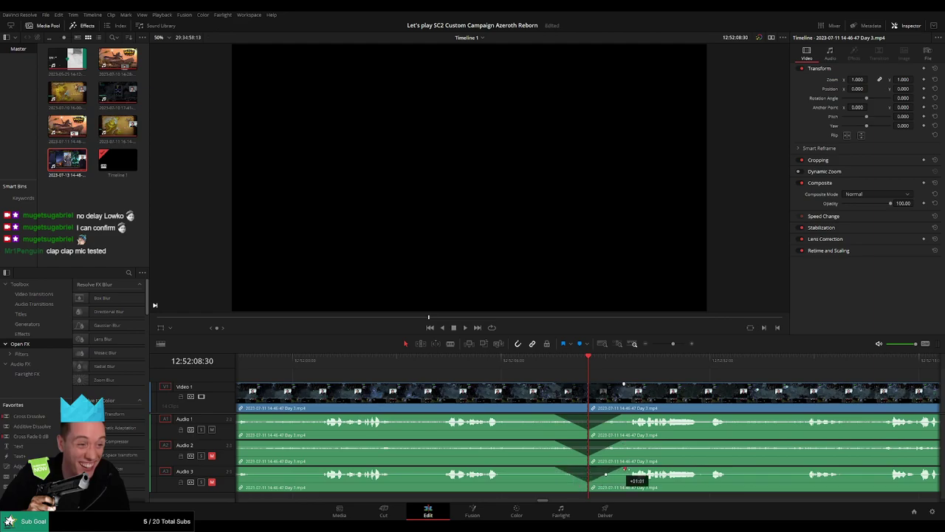
{"action": "left_click_drag", "start_coordinate": [672, 344], "coordinate": [653, 343]}
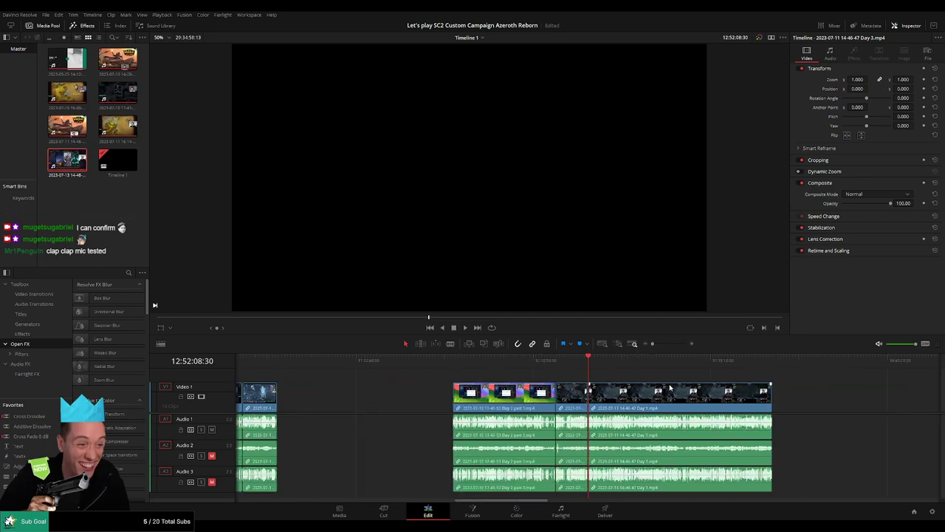
{"action": "left_click", "coordinate": [350, 360]}
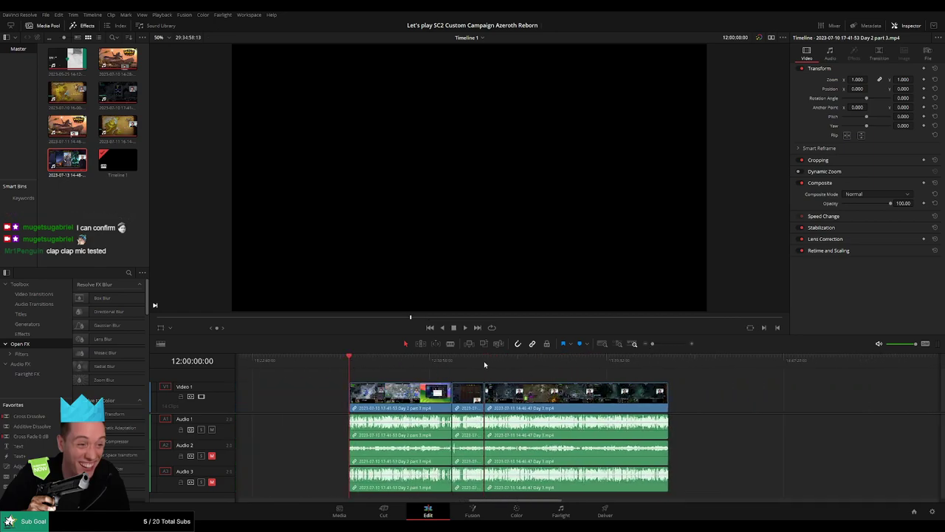
{"action": "scroll", "coordinate": [517, 392], "scroll_direction": "right", "scroll_amount": 5}
{"action": "left_click_drag", "start_coordinate": [378, 394], "coordinate": [649, 393]}
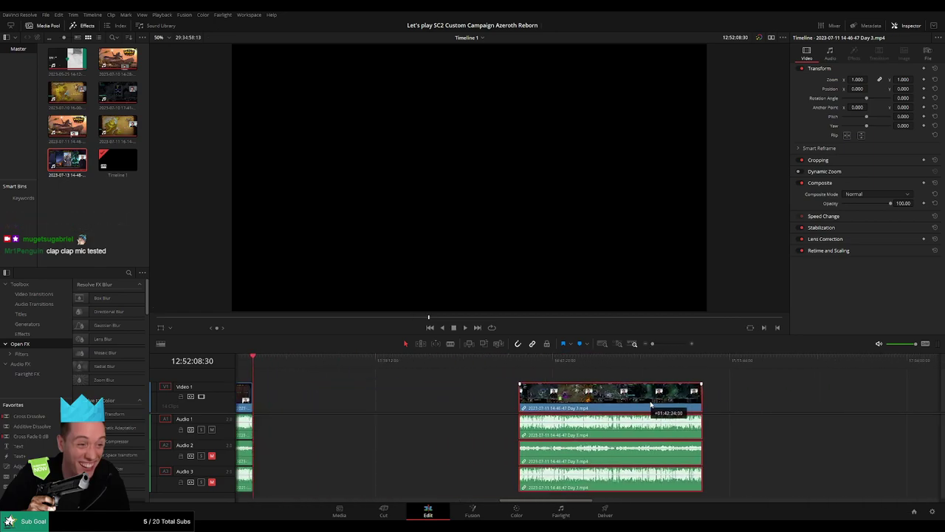
{"action": "left_click", "coordinate": [400, 378]}
{"action": "left_click_drag", "start_coordinate": [268, 364], "coordinate": [371, 376]}
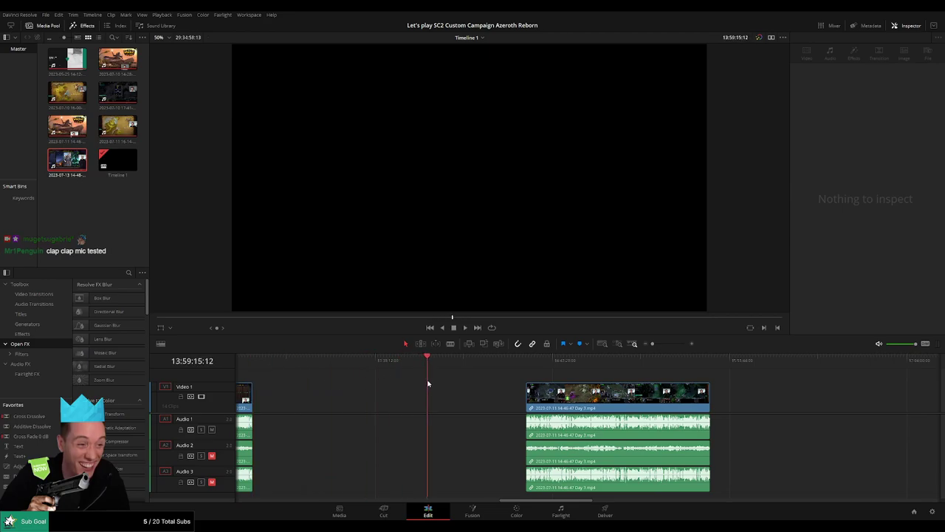
{"action": "scroll", "coordinate": [499, 392], "scroll_direction": "up", "scroll_amount": 2}
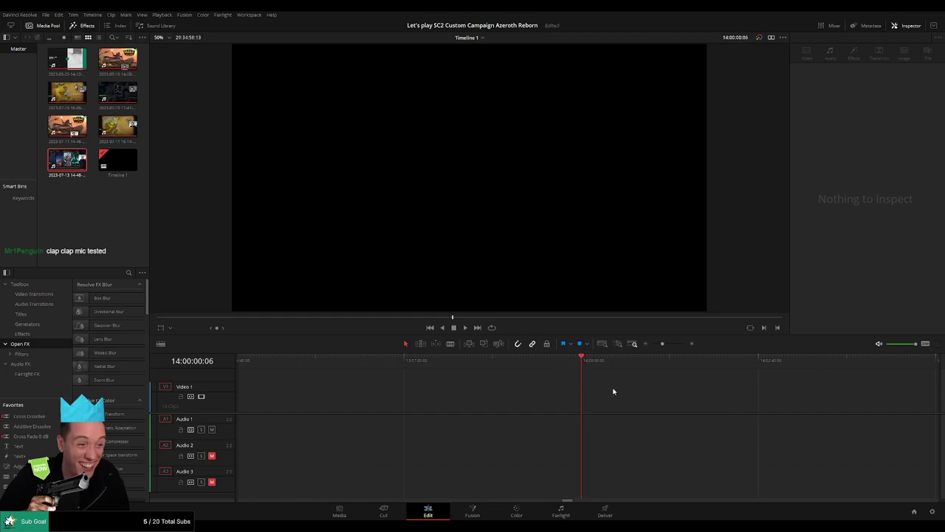
{"action": "scroll", "coordinate": [675, 353], "scroll_direction": "down", "scroll_amount": 2}
{"action": "left_click_drag", "start_coordinate": [770, 392], "coordinate": [672, 378]}
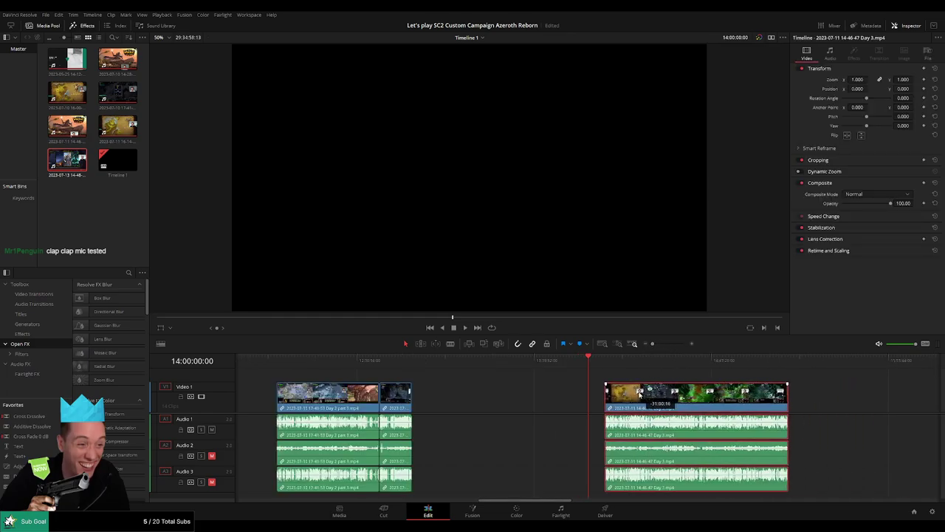
{"action": "key", "text": "space"}
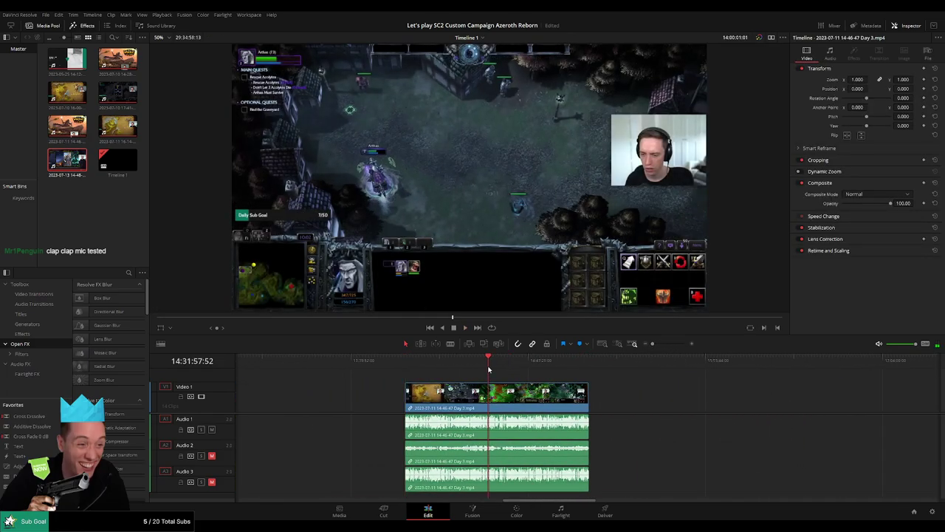
{"action": "left_click", "coordinate": [406, 366]}
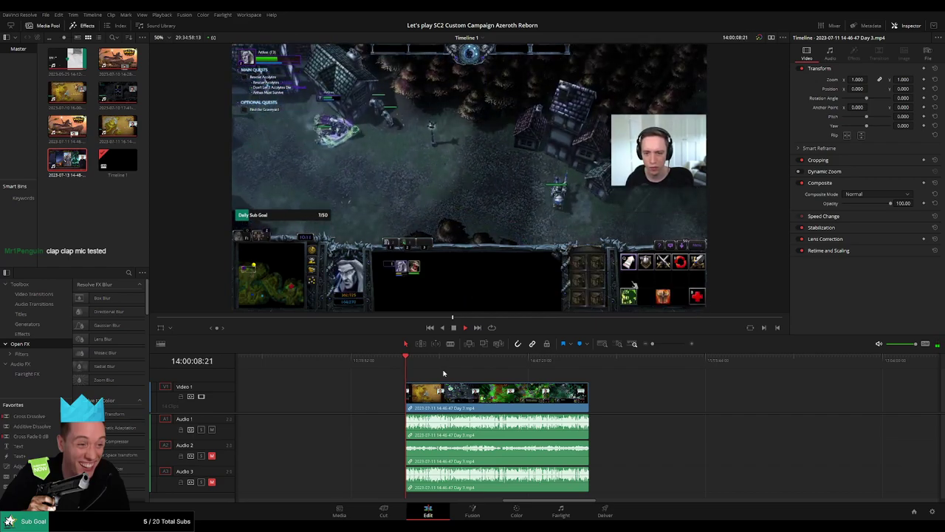
{"action": "left_click_drag", "start_coordinate": [409, 365], "coordinate": [542, 368]}
Step: Find the exact cut frame at 14:52:14:40 in the later Day 3 footage
{"action": "key", "text": "space"}
{"action": "scroll", "coordinate": [590, 387], "scroll_direction": "up", "scroll_amount": 3}
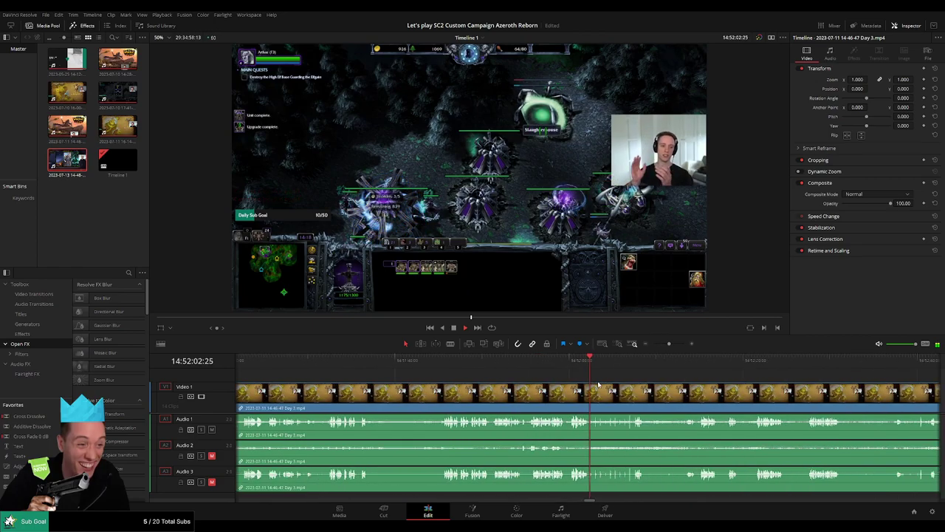
{"action": "left_click", "coordinate": [714, 360]}
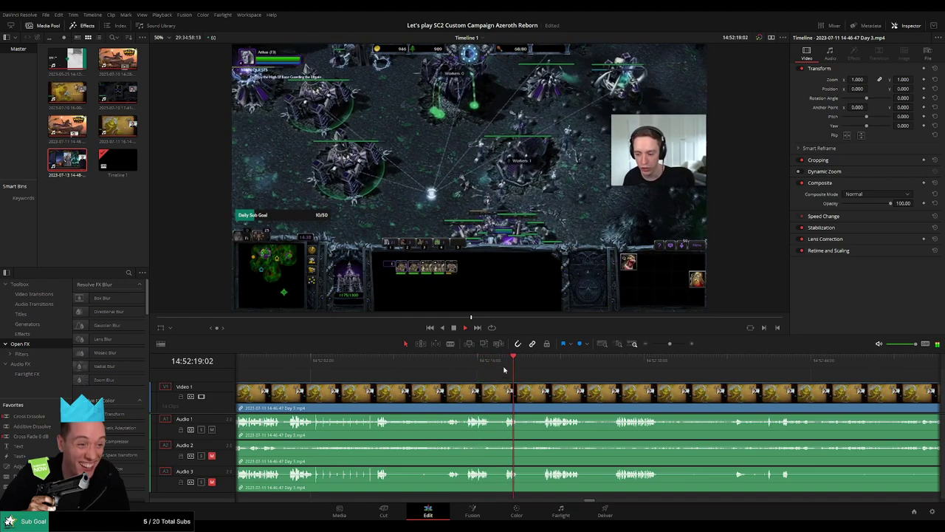
{"action": "left_click", "coordinate": [465, 362]}
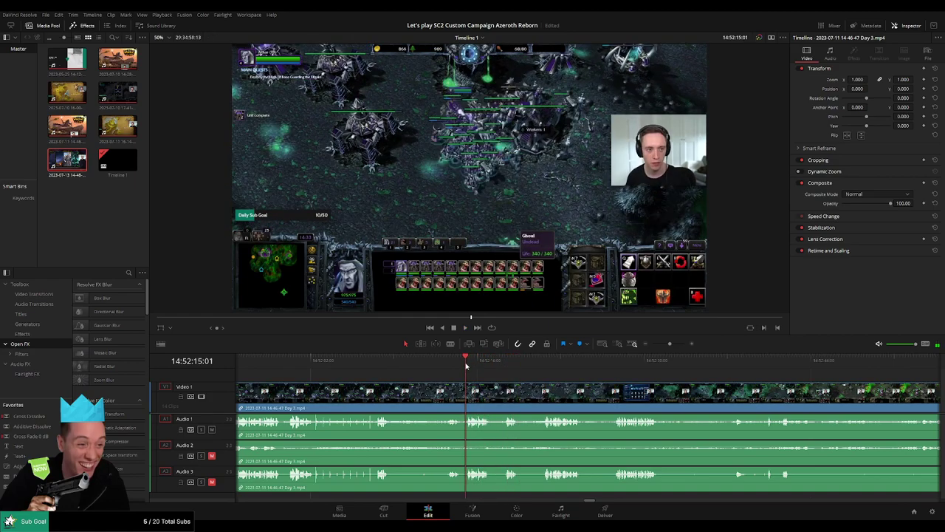
{"action": "left_click_drag", "start_coordinate": [670, 343], "coordinate": [676, 344]}
{"action": "key", "text": "space"}
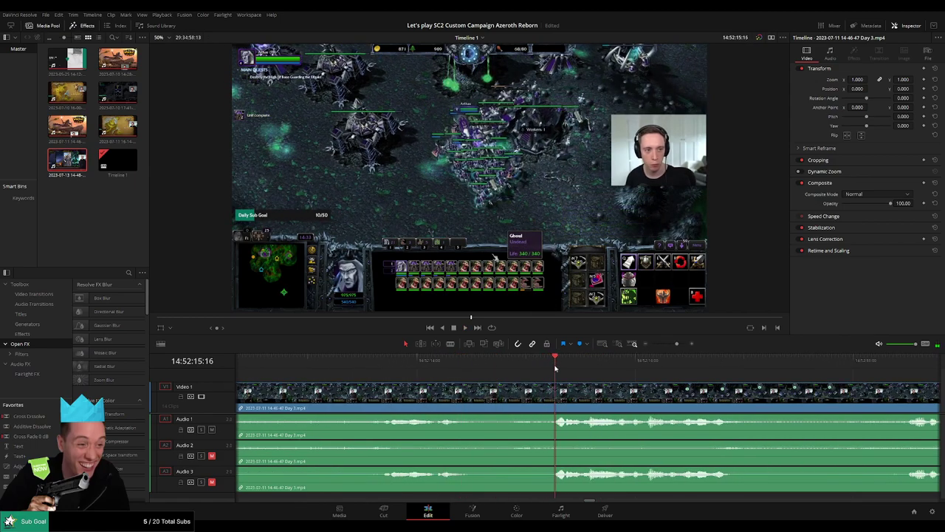
{"action": "left_click", "coordinate": [523, 373]}
{"action": "left_click_drag", "start_coordinate": [523, 373], "coordinate": [436, 385]}
Step: Split the Day 3 clip at 14:52:14:40 and fade Audio 1 out into the cut
{"action": "key", "text": "ctrl+b"}
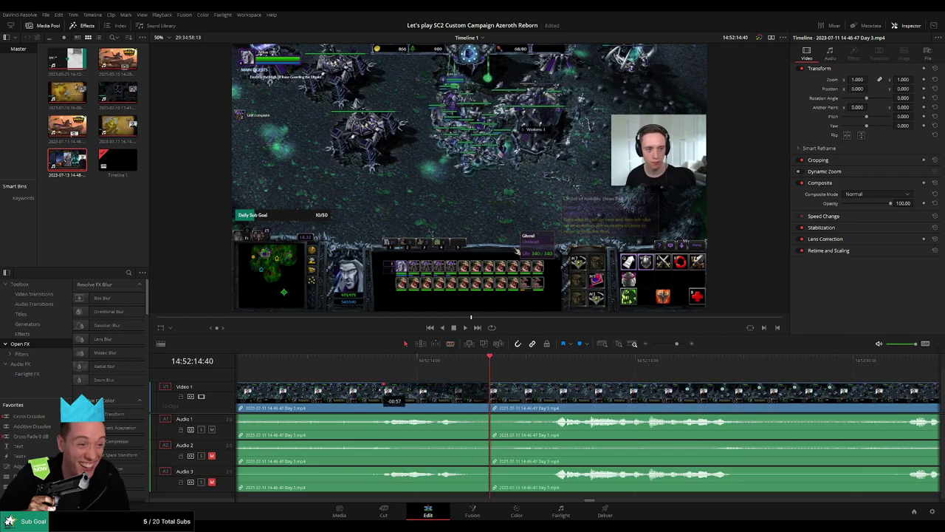
{"action": "mouse_move", "coordinate": [376, 387]}
{"action": "left_mouse_down"}
{"action": "mouse_move", "coordinate": [488, 415]}
{"action": "mouse_move", "coordinate": [500, 401]}
{"action": "mouse_move", "coordinate": [427, 417]}
{"action": "left_mouse_up"}
{"action": "key", "text": "space"}
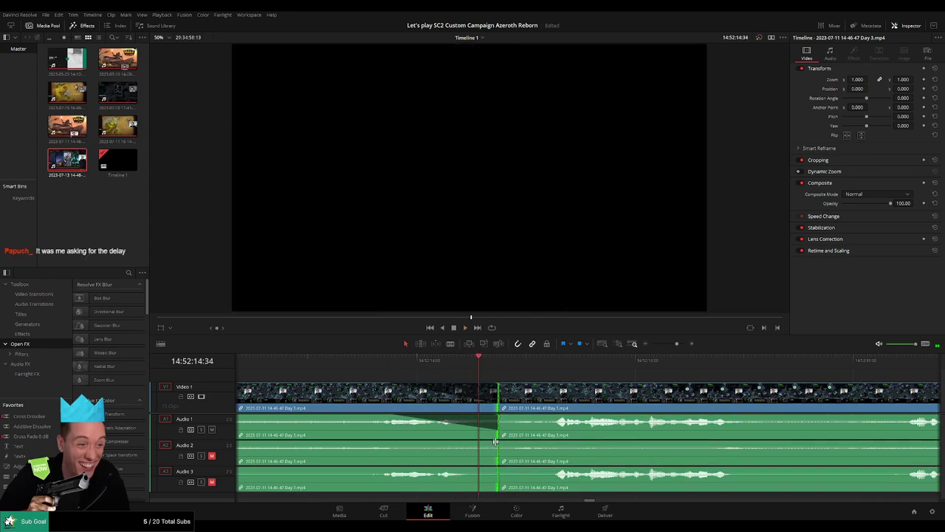
Step: Add audio fade-outs before the cut, lengthen the video fade, and fade Audio 3 in after it
{"action": "left_click_drag", "start_coordinate": [494, 442], "coordinate": [381, 441]}
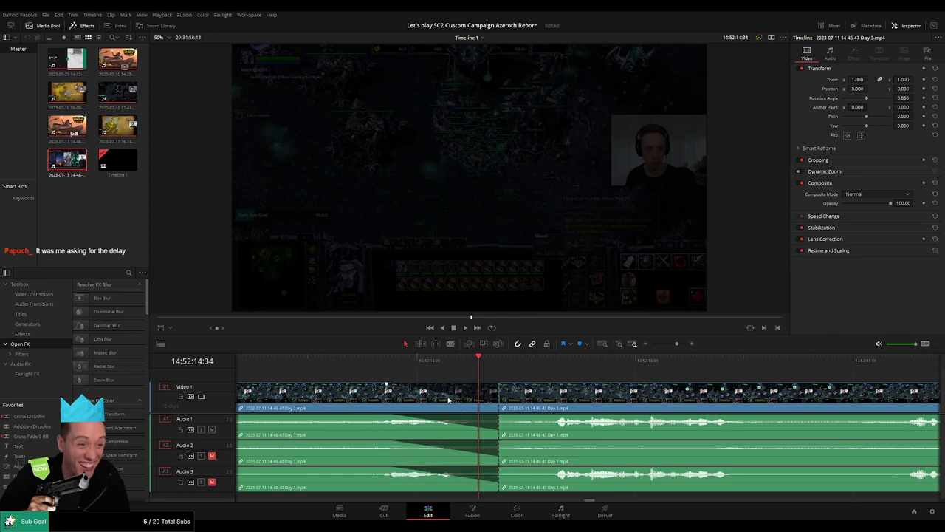
{"action": "key", "text": "slash"}
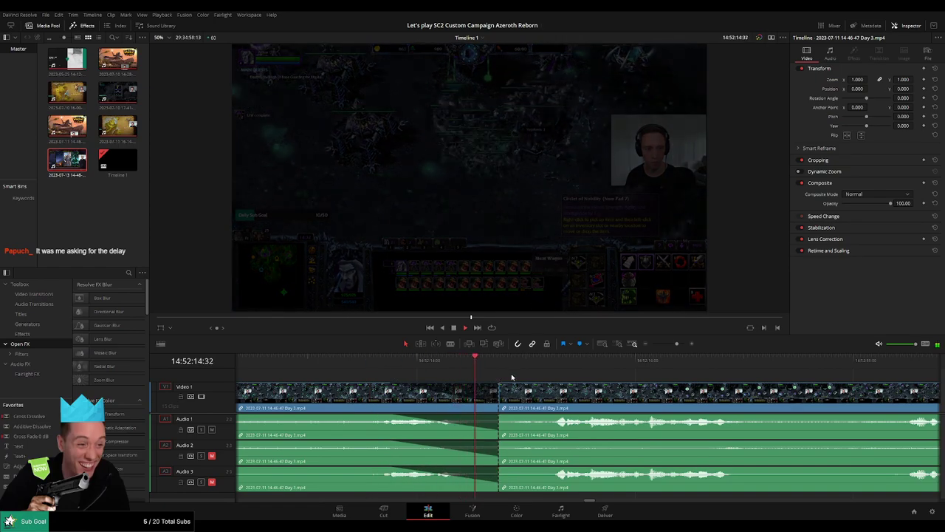
{"action": "left_click_drag", "start_coordinate": [507, 386], "coordinate": [609, 387]}
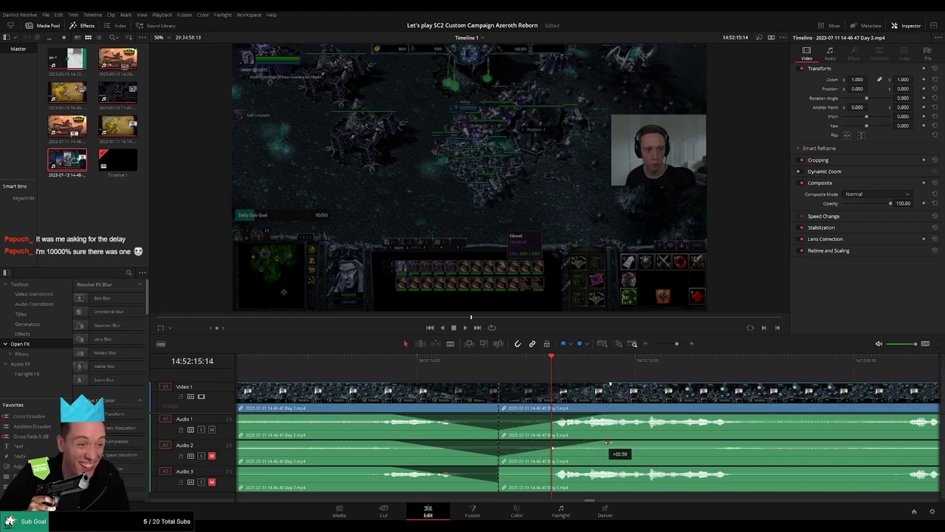
{"action": "left_click_drag", "start_coordinate": [502, 467], "coordinate": [591, 471]}
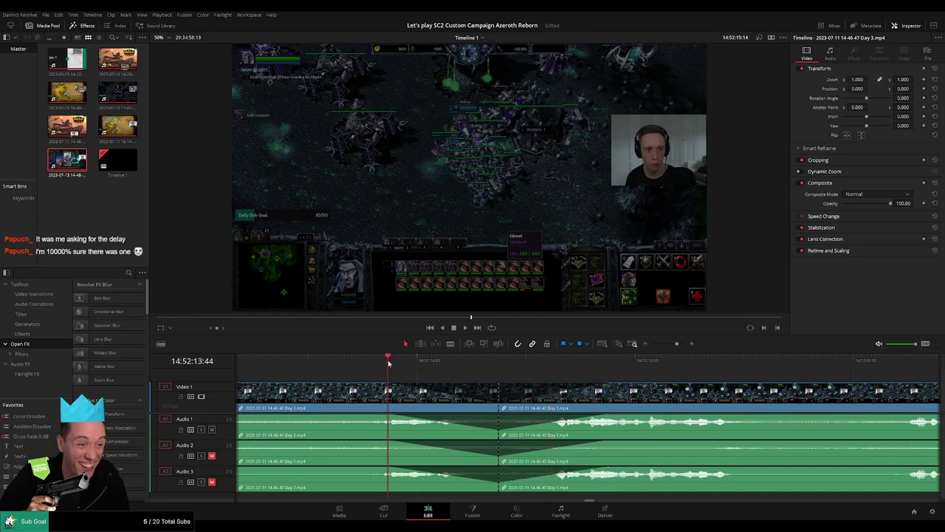
Step: Play back across the 14:52:14 cut to review the fades
{"action": "key", "text": "space"}
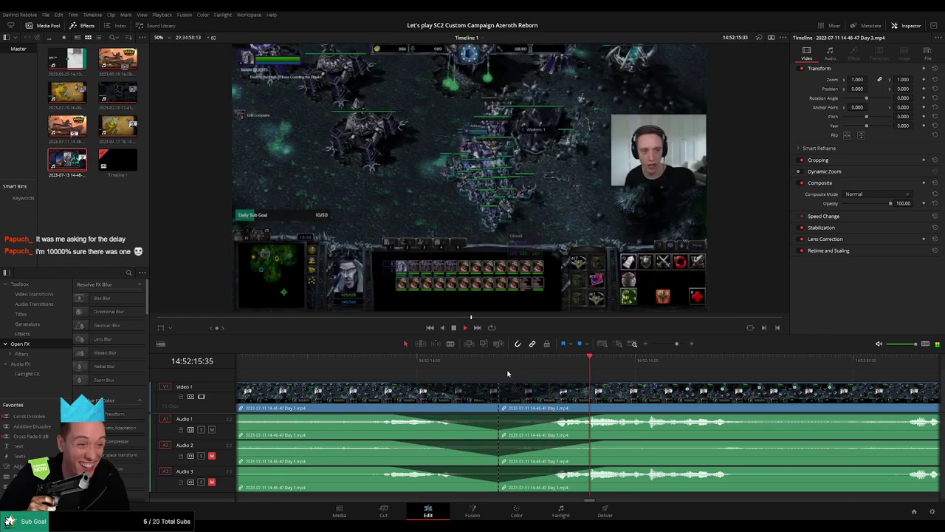
{"action": "left_click", "coordinate": [510, 368]}
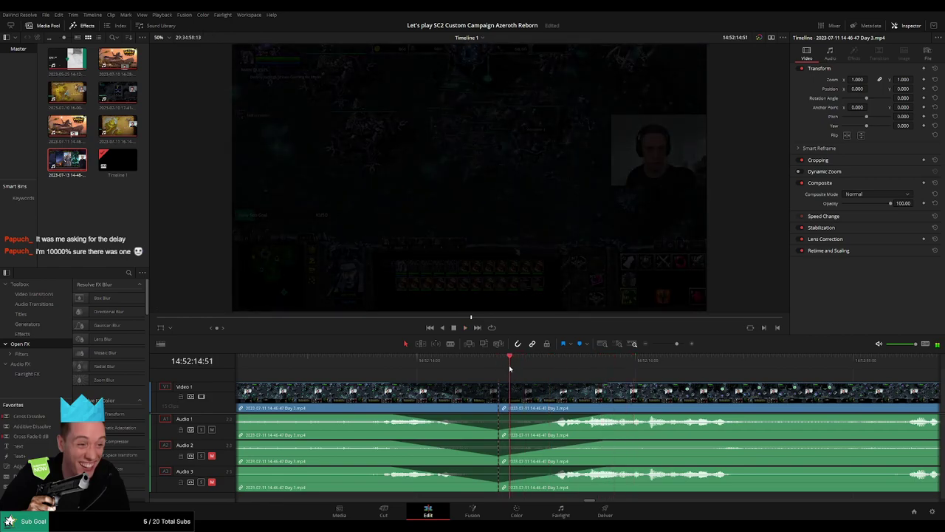
{"action": "left_click", "coordinate": [500, 397]}
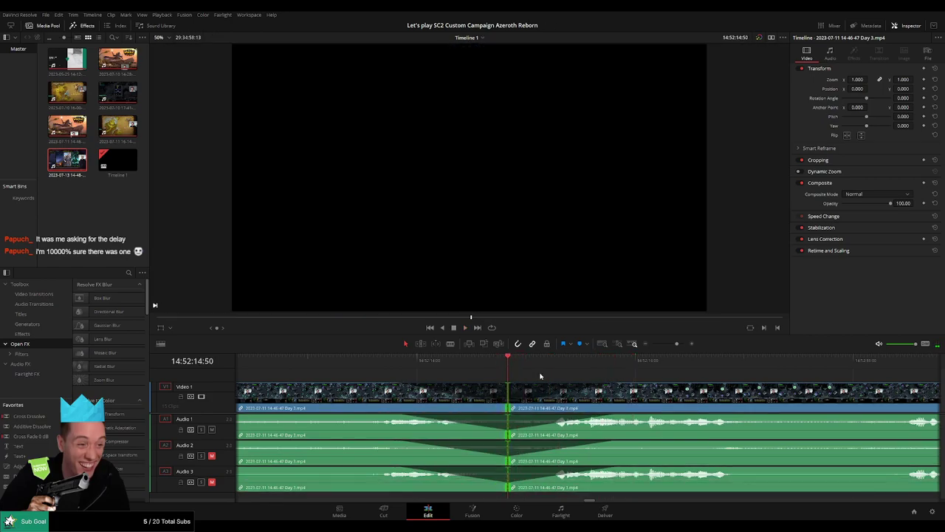
{"action": "key", "text": "space"}
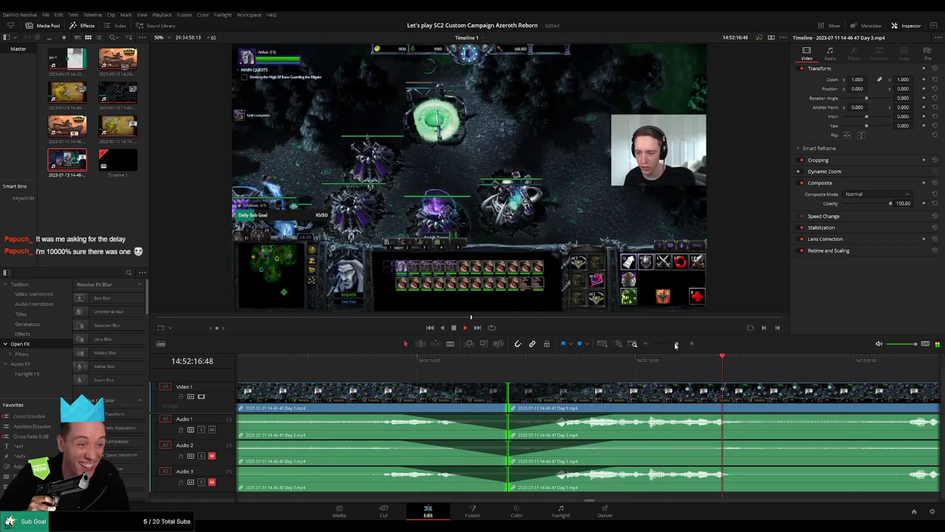
Step: Delete the dead section from the Day 3 timeline
{"action": "key", "text": "Delete"}
{"action": "scroll", "coordinate": [375, 367], "scroll_direction": "right", "scroll_amount": 3}
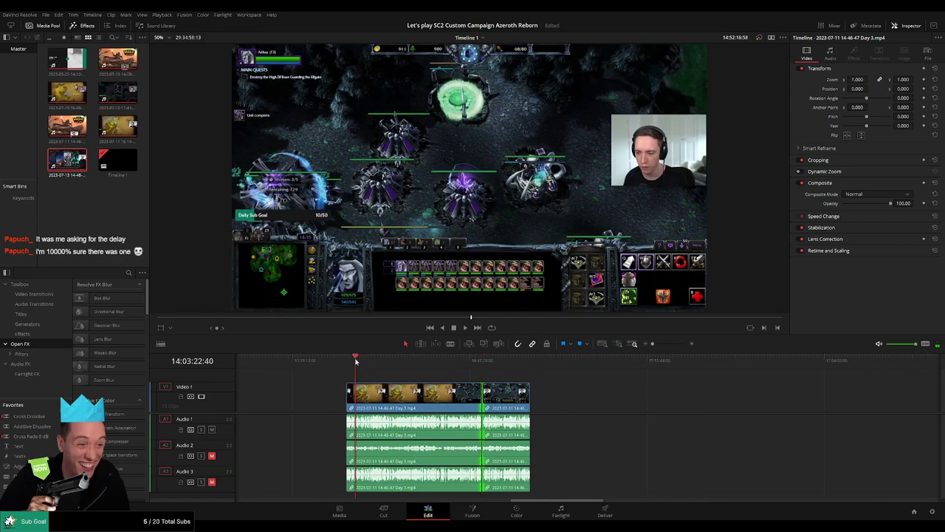
{"action": "key", "text": "space"}
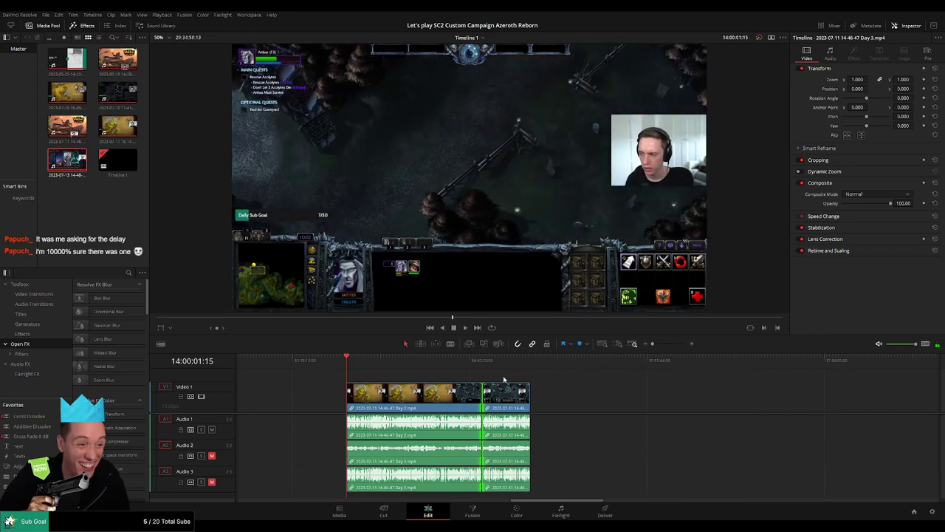
{"action": "key", "text": "ctrl+z"}
Step: Slide the Day 3 part 2 clip left so it butts directly against the trimmed Day 3 footage
{"action": "scroll", "coordinate": [532, 384], "scroll_direction": "right", "scroll_amount": 2}
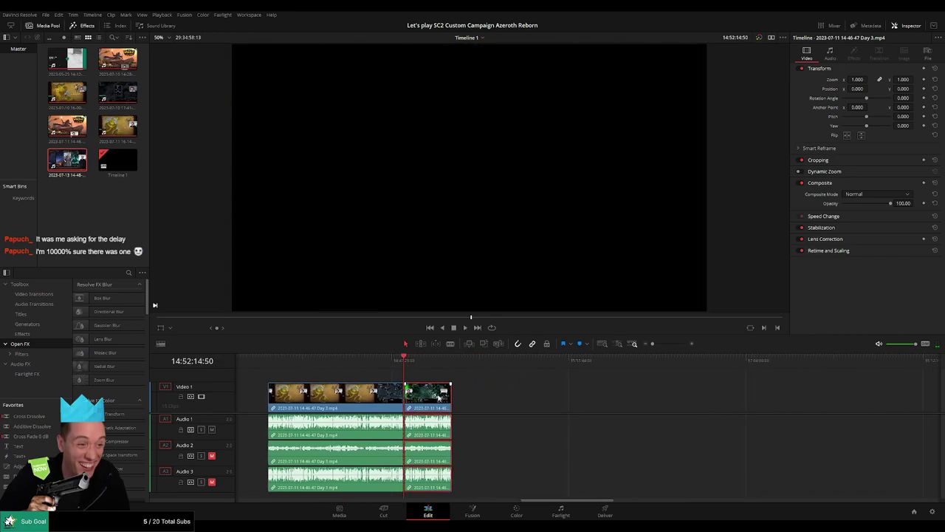
{"action": "left_click", "coordinate": [486, 394]}
{"action": "scroll", "coordinate": [413, 377], "scroll_direction": "left", "scroll_amount": 3}
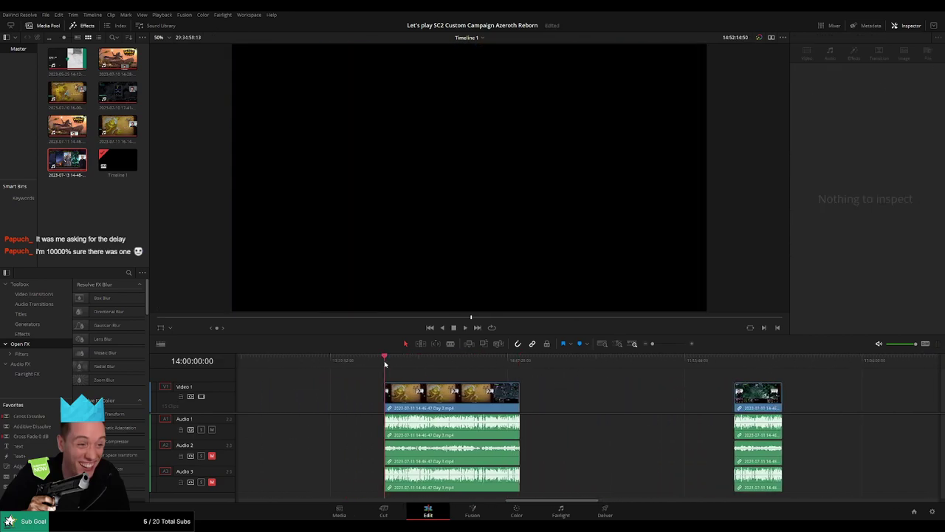
{"action": "left_click", "coordinate": [473, 392]}
{"action": "left_click", "coordinate": [589, 387]}
{"action": "scroll", "coordinate": [347, 366], "scroll_direction": "right", "scroll_amount": 2}
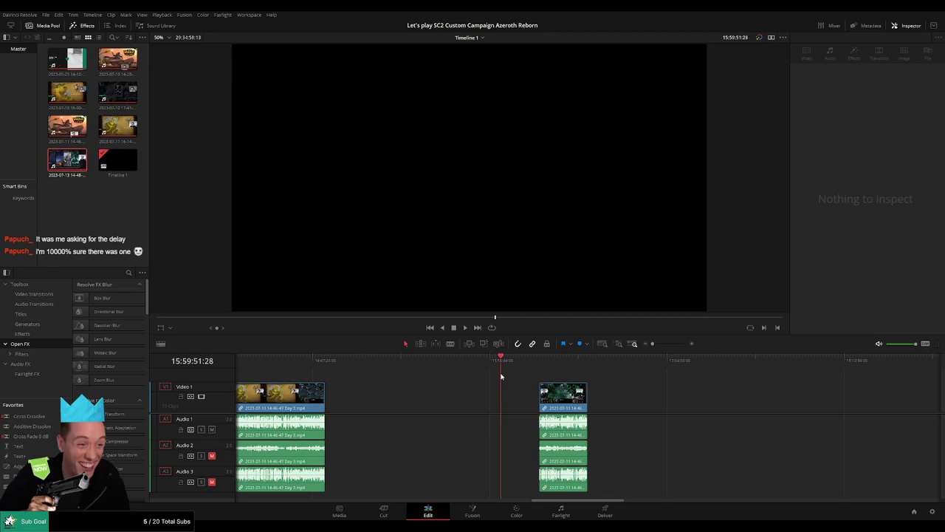
{"action": "left_click_drag", "start_coordinate": [562, 395], "coordinate": [538, 393]}
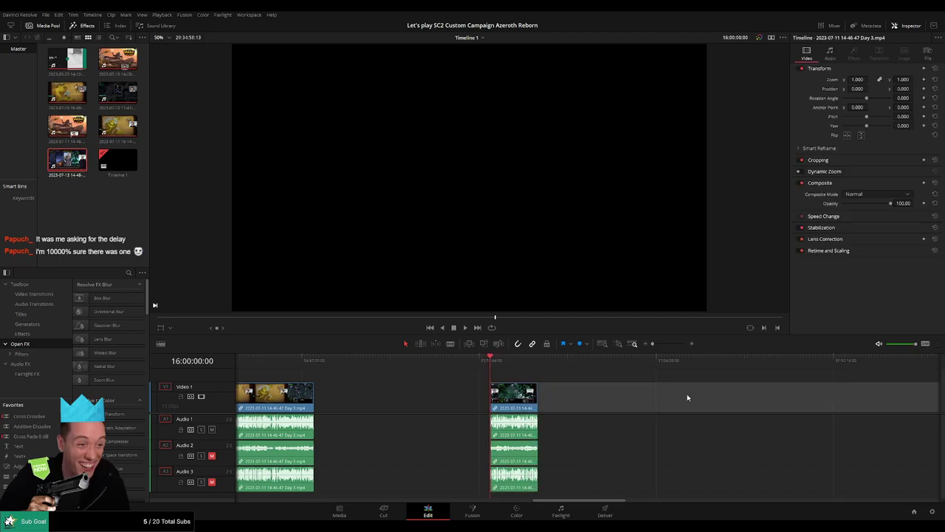
{"action": "scroll", "coordinate": [595, 398], "scroll_direction": "right", "scroll_amount": 5}
{"action": "left_click_drag", "start_coordinate": [621, 405], "coordinate": [569, 395]}
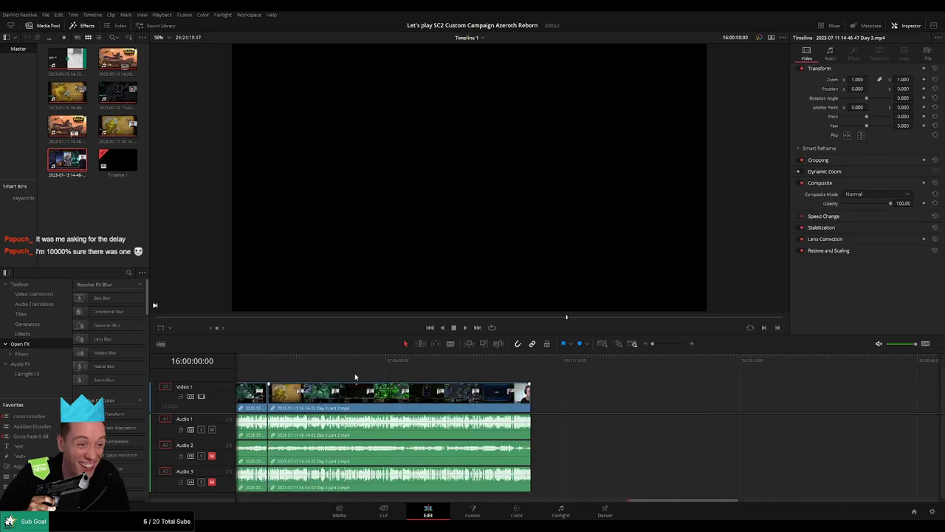
Step: Drop a Cross Dissolve on the join between the Day 3 footage and the Day 3 part 2 clip
{"action": "key", "text": "space"}
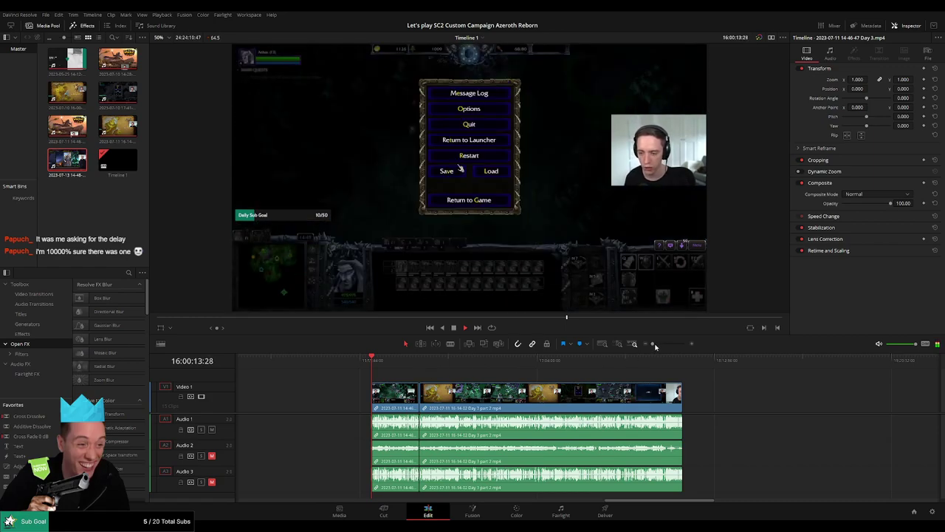
{"action": "left_click_drag", "start_coordinate": [652, 343], "coordinate": [658, 345]}
{"action": "scroll", "coordinate": [436, 385], "scroll_direction": "right", "scroll_amount": 5}
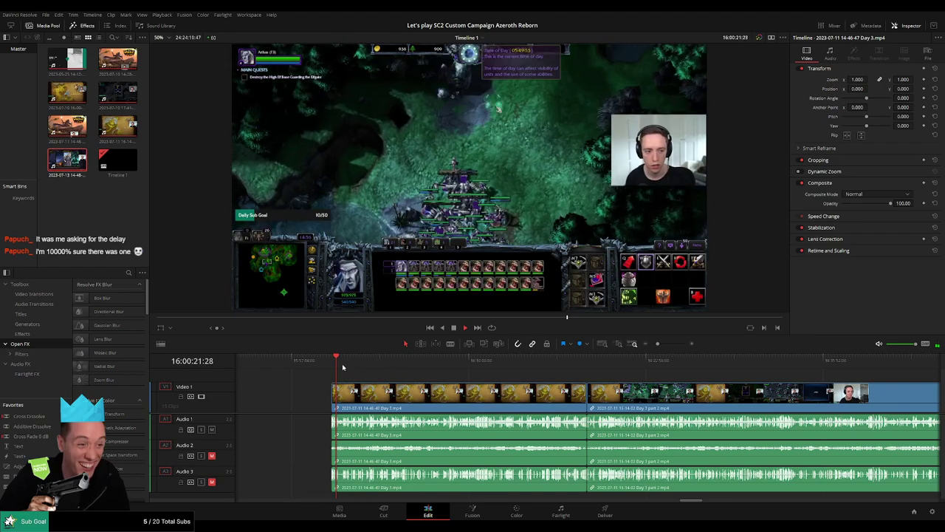
{"action": "left_click_drag", "start_coordinate": [495, 360], "coordinate": [588, 368]}
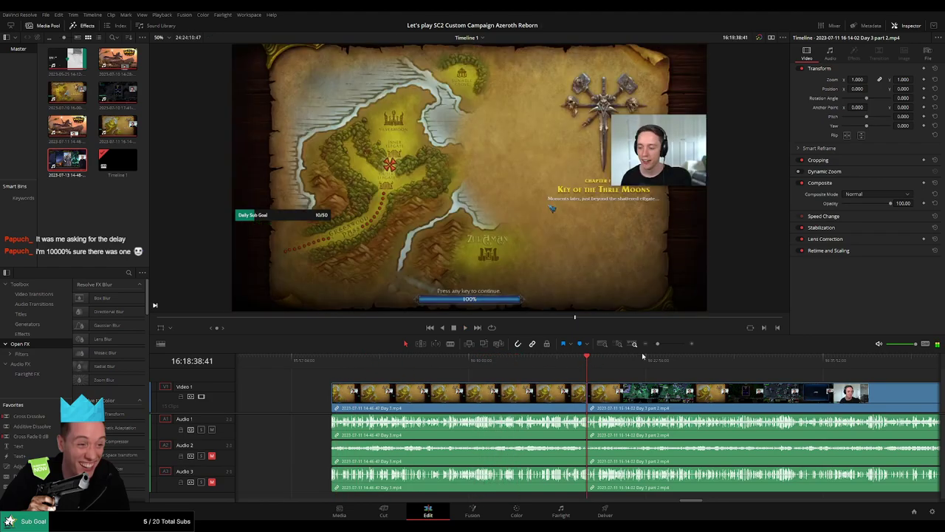
{"action": "scroll", "coordinate": [588, 369], "scroll_direction": "up", "scroll_amount": 1}
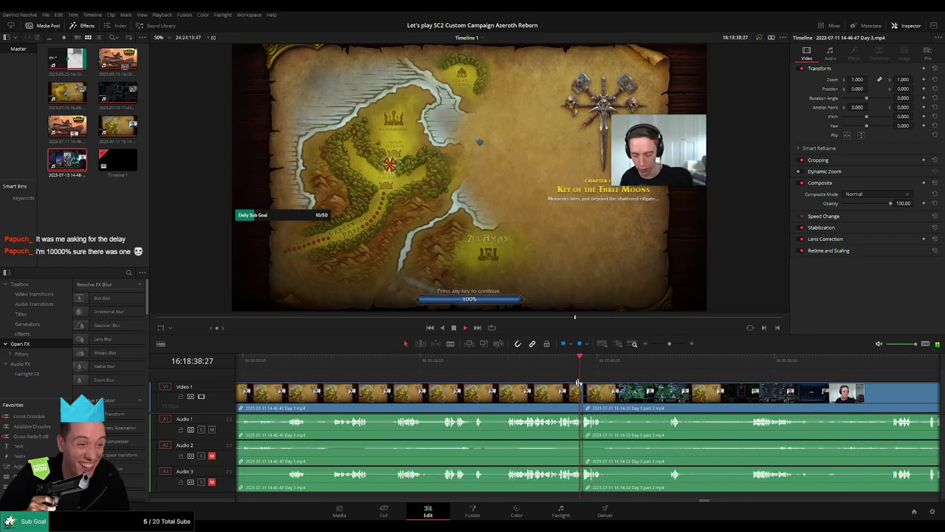
{"action": "mouse_move", "coordinate": [588, 382]}
{"action": "left_mouse_down"}
{"action": "mouse_move", "coordinate": [593, 406]}
{"action": "mouse_move", "coordinate": [578, 371]}
{"action": "left_mouse_up"}
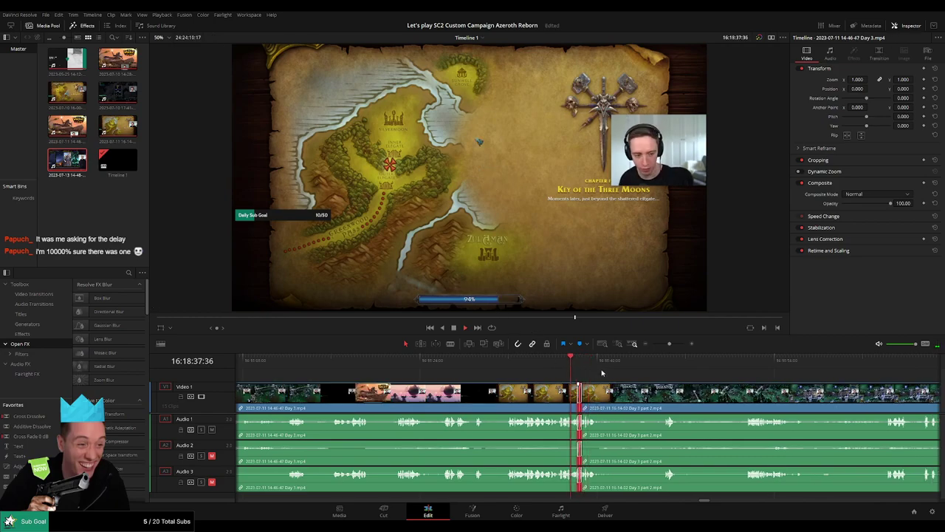
{"action": "scroll", "coordinate": [647, 367], "scroll_direction": "up", "scroll_amount": 3}
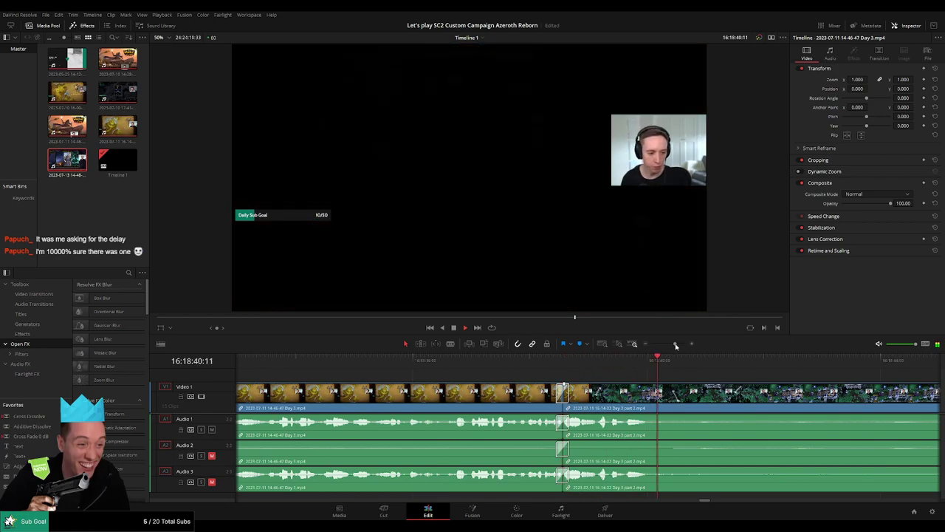
{"action": "scroll", "coordinate": [515, 377], "scroll_direction": "down", "scroll_amount": 3}
{"action": "scroll", "coordinate": [515, 378], "scroll_direction": "down", "scroll_amount": 2}
{"action": "scroll", "coordinate": [515, 377], "scroll_direction": "right", "scroll_amount": 3}
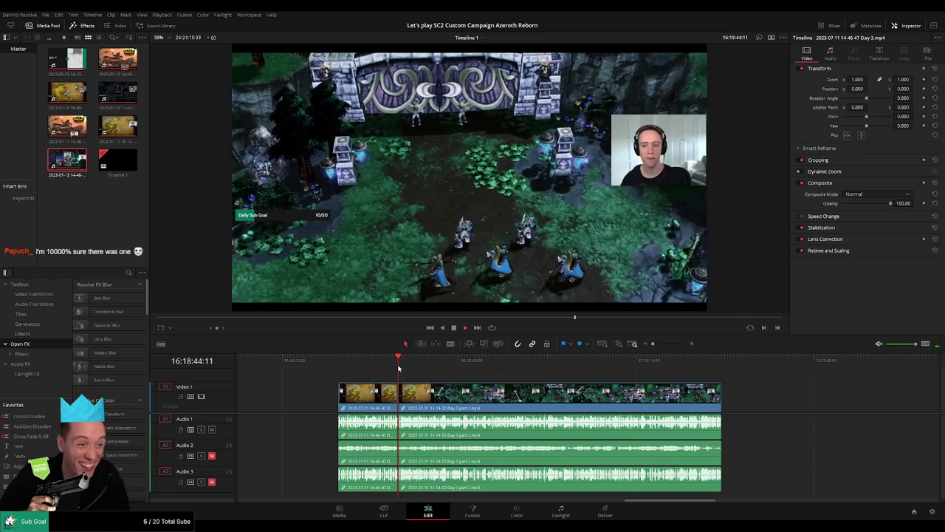
{"action": "left_click", "coordinate": [411, 365]}
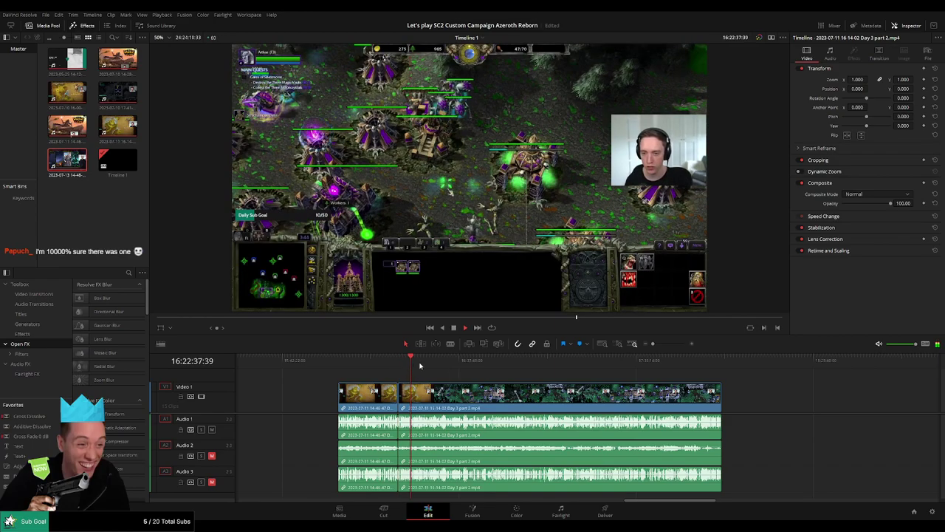
{"action": "left_click_drag", "start_coordinate": [412, 365], "coordinate": [500, 370]}
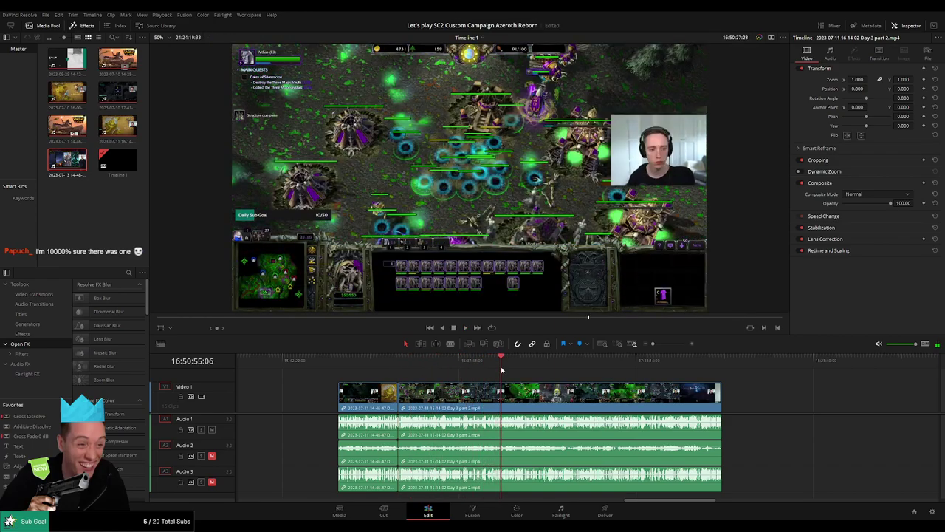
{"action": "scroll", "coordinate": [548, 384], "scroll_direction": "up", "scroll_amount": 3}
{"action": "scroll", "coordinate": [549, 385], "scroll_direction": "up", "scroll_amount": 2}
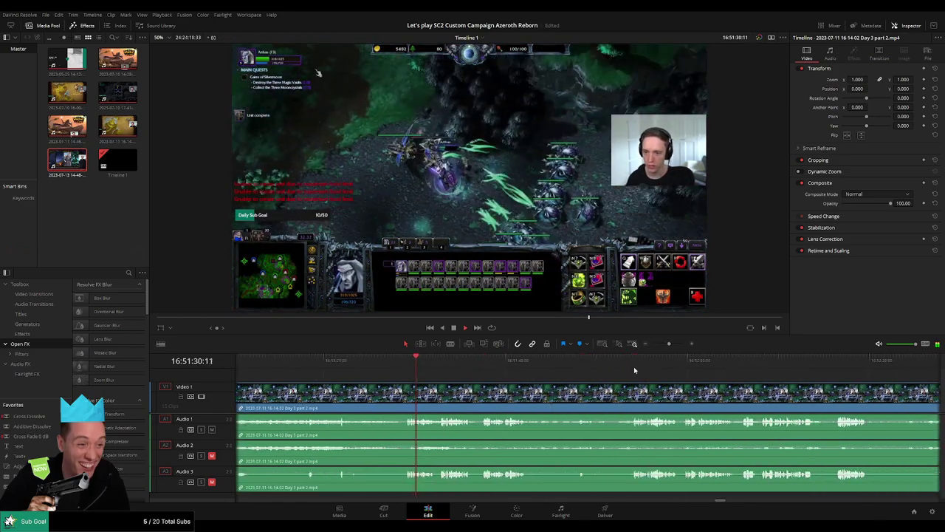
{"action": "left_click_drag", "start_coordinate": [633, 365], "coordinate": [638, 367]}
{"action": "left_click", "coordinate": [688, 365]}
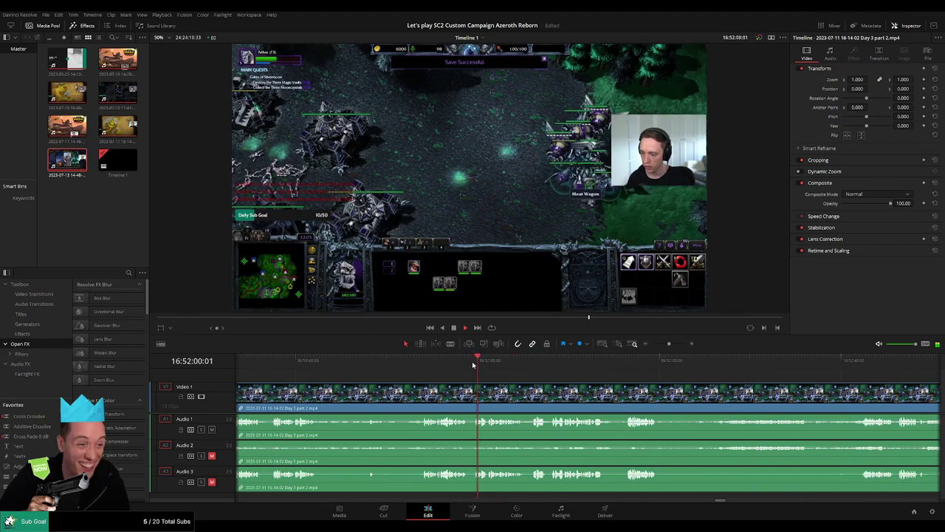
{"action": "left_click", "coordinate": [530, 361]}
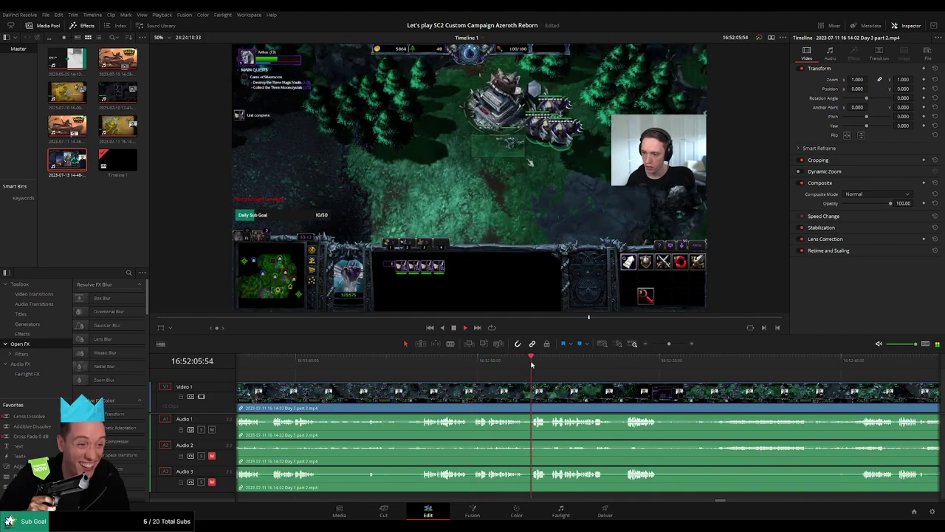
{"action": "left_click", "coordinate": [617, 361]}
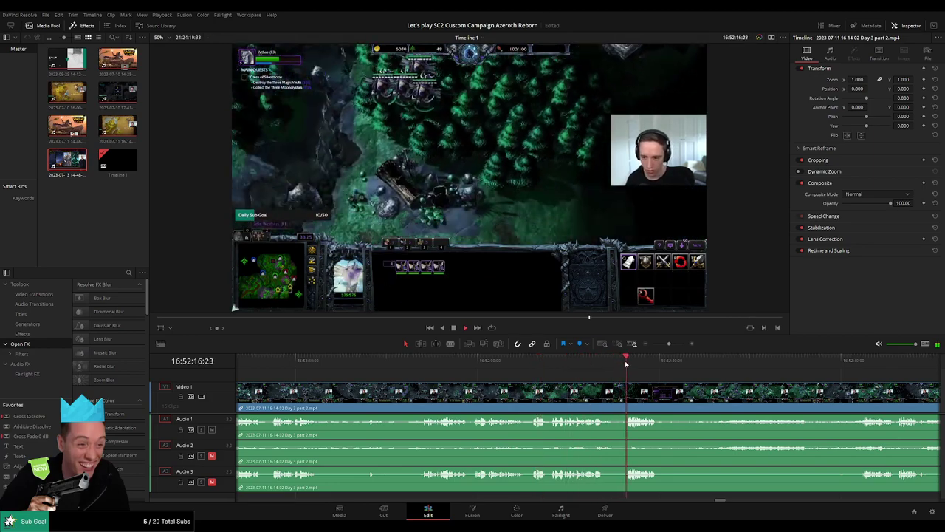
{"action": "scroll", "coordinate": [517, 369], "scroll_direction": "right", "scroll_amount": 3}
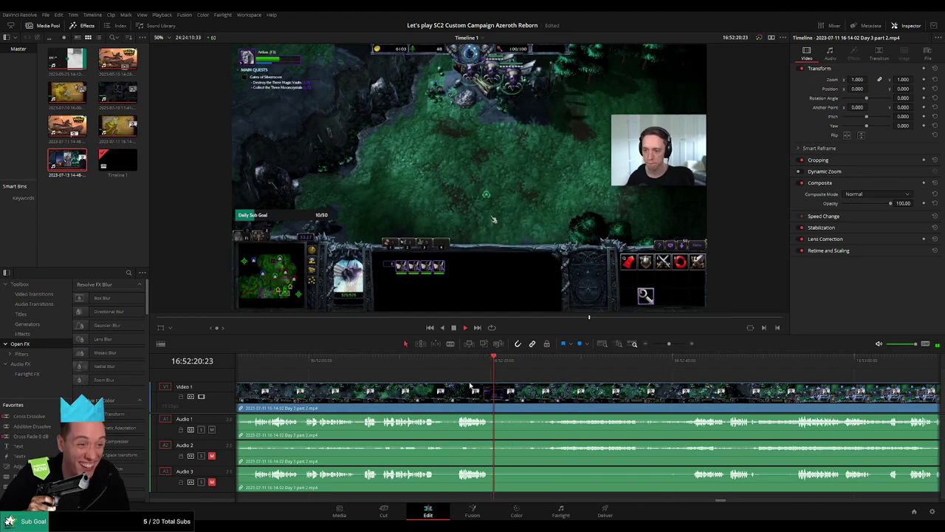
{"action": "left_click", "coordinate": [457, 360]}
{"action": "mouse_move", "coordinate": [669, 343]}
{"action": "left_mouse_down"}
{"action": "mouse_move", "coordinate": [679, 345]}
{"action": "mouse_move", "coordinate": [546, 378]}
{"action": "left_mouse_up"}
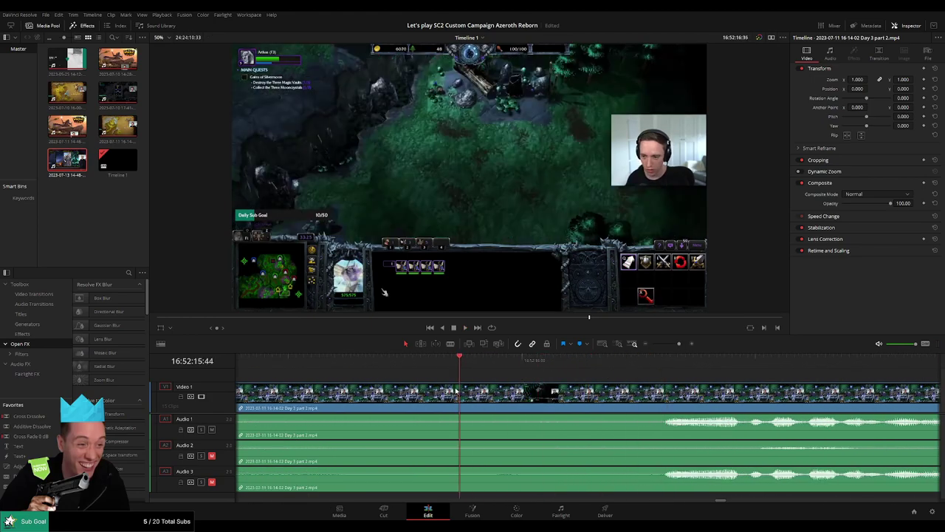
Step: Split Day 3 part 2 near 16:52:15:30 and trim out the dead stretch between the pieces
{"action": "mouse_move", "coordinate": [458, 392]}
{"action": "left_mouse_down"}
{"action": "mouse_move", "coordinate": [406, 385]}
{"action": "mouse_move", "coordinate": [582, 385]}
{"action": "left_mouse_up"}
{"action": "key", "text": "ctrl+b"}
{"action": "left_click_drag", "start_coordinate": [641, 385], "coordinate": [641, 385]}
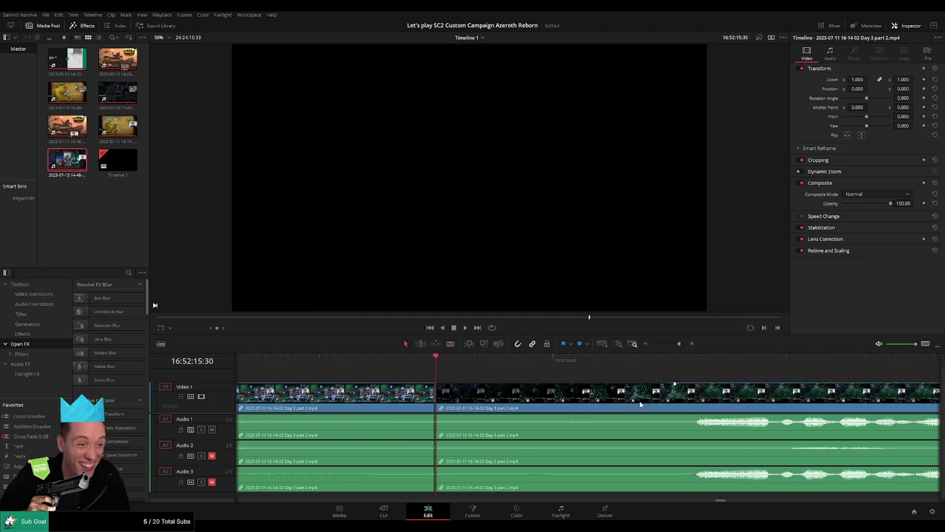
{"action": "left_click_drag", "start_coordinate": [544, 390], "coordinate": [347, 390]}
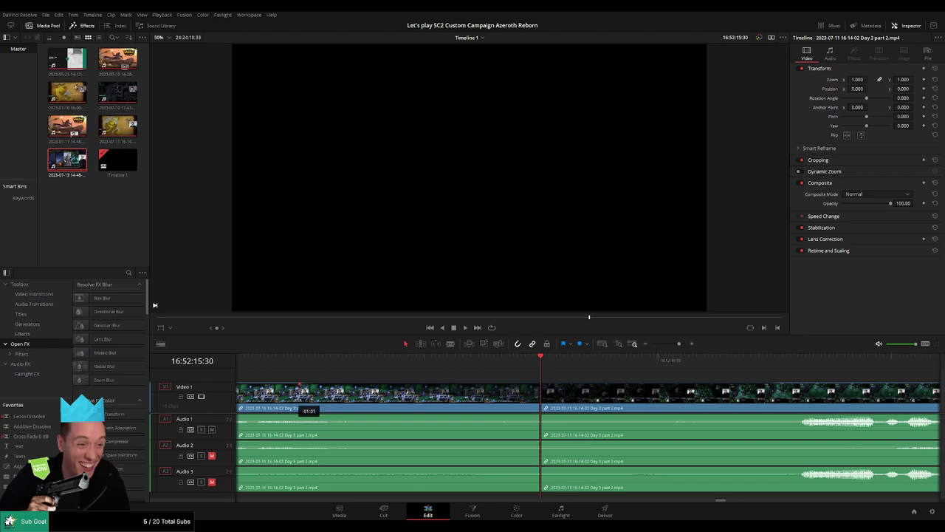
Step: Fade Audio 1, 2 and 3 out on the first piece and back in on the second
{"action": "left_click_drag", "start_coordinate": [533, 420], "coordinate": [355, 417]}
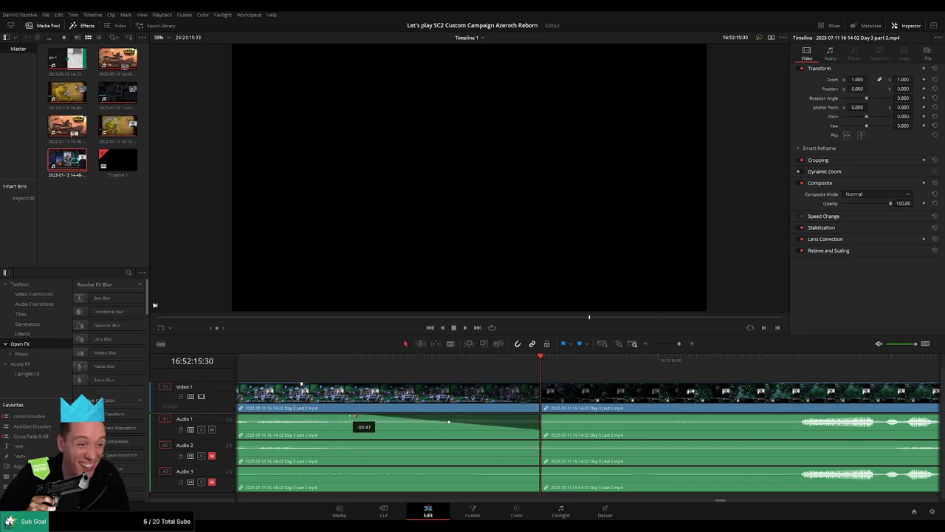
{"action": "left_click_drag", "start_coordinate": [552, 422], "coordinate": [773, 429]}
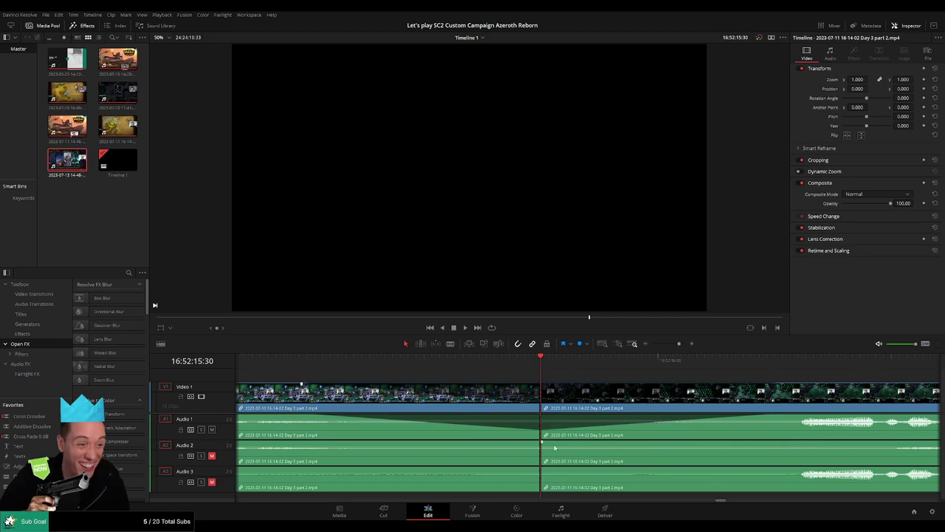
{"action": "left_click_drag", "start_coordinate": [600, 442], "coordinate": [787, 444]}
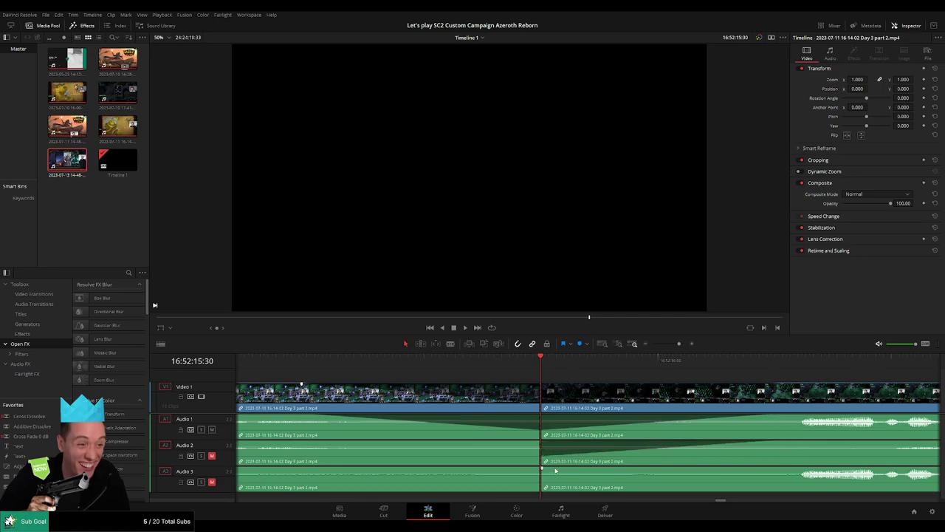
{"action": "left_click_drag", "start_coordinate": [608, 469], "coordinate": [782, 470]}
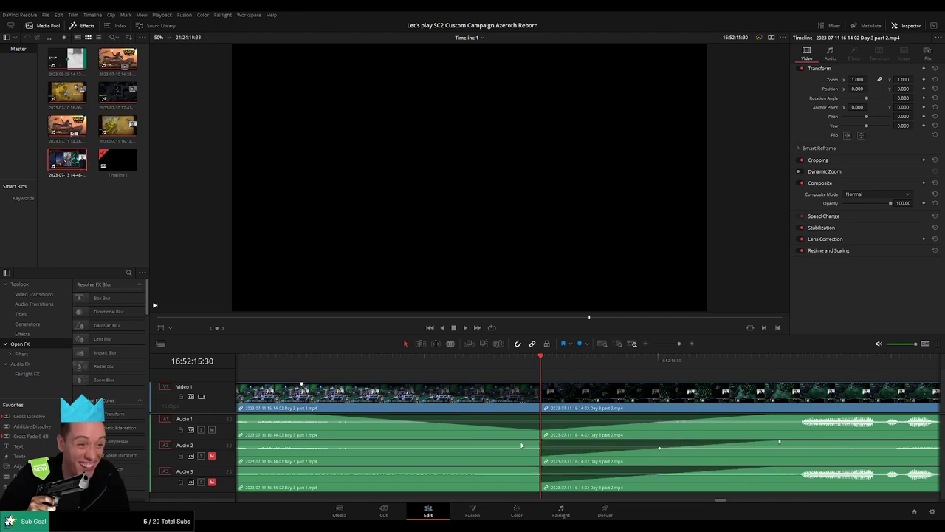
{"action": "left_click_drag", "start_coordinate": [538, 442], "coordinate": [437, 447]}
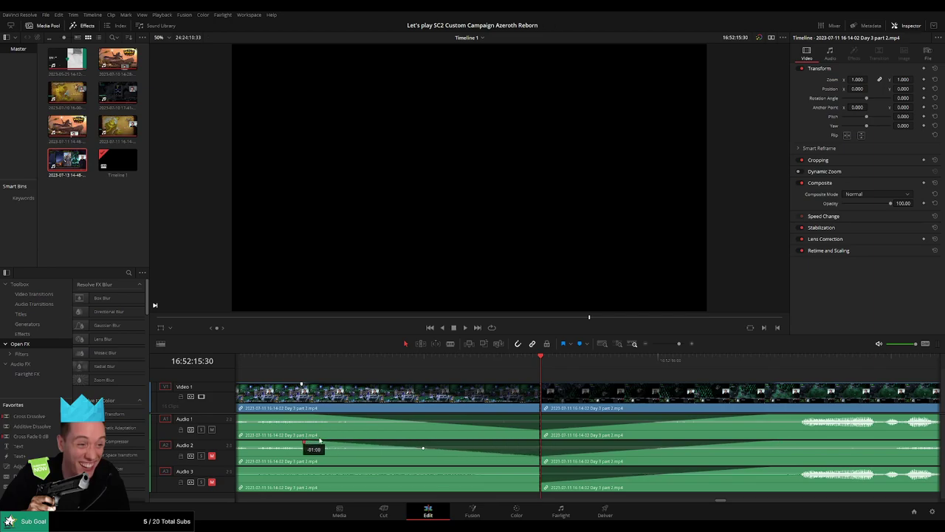
{"action": "left_click_drag", "start_coordinate": [537, 466], "coordinate": [310, 468]}
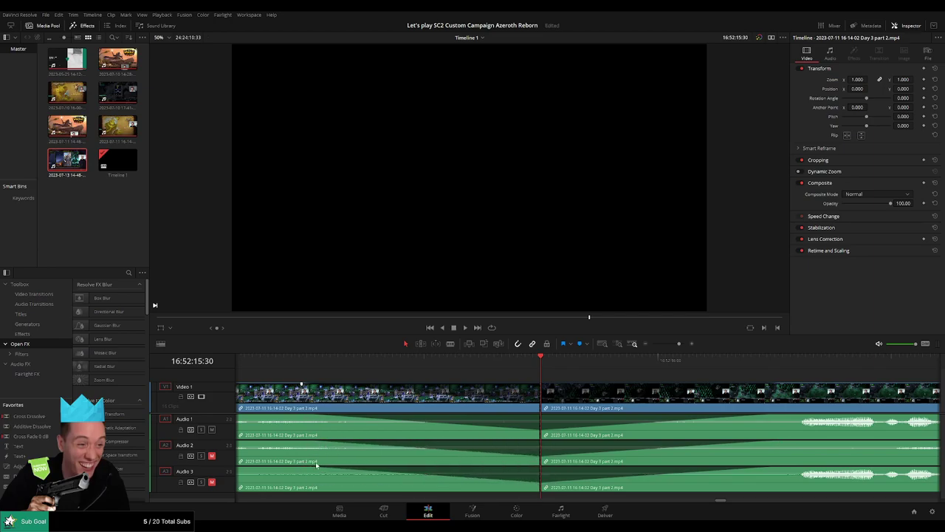
Step: Move the clips after the 16:52:15 cut further right, leaving an empty gap before them
{"action": "left_click_drag", "start_coordinate": [679, 355], "coordinate": [644, 351]}
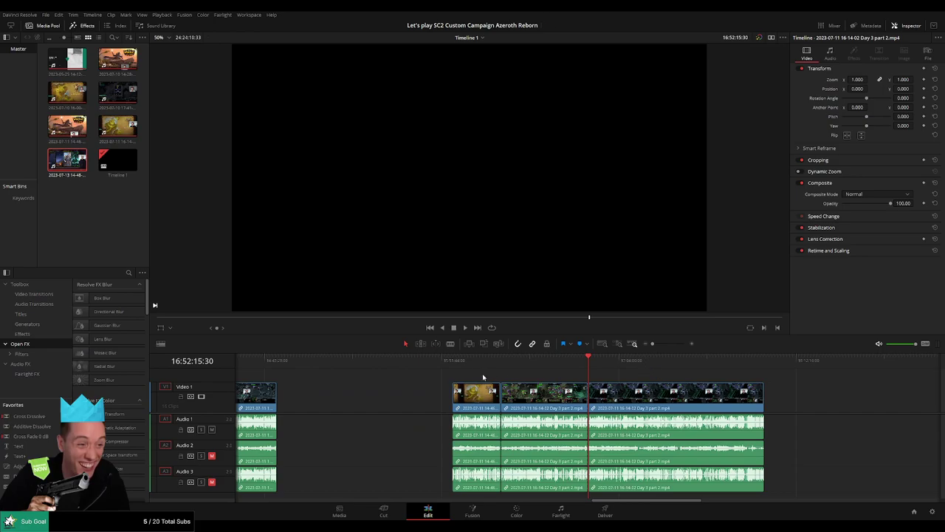
{"action": "scroll", "coordinate": [526, 367], "scroll_direction": "right", "scroll_amount": 5}
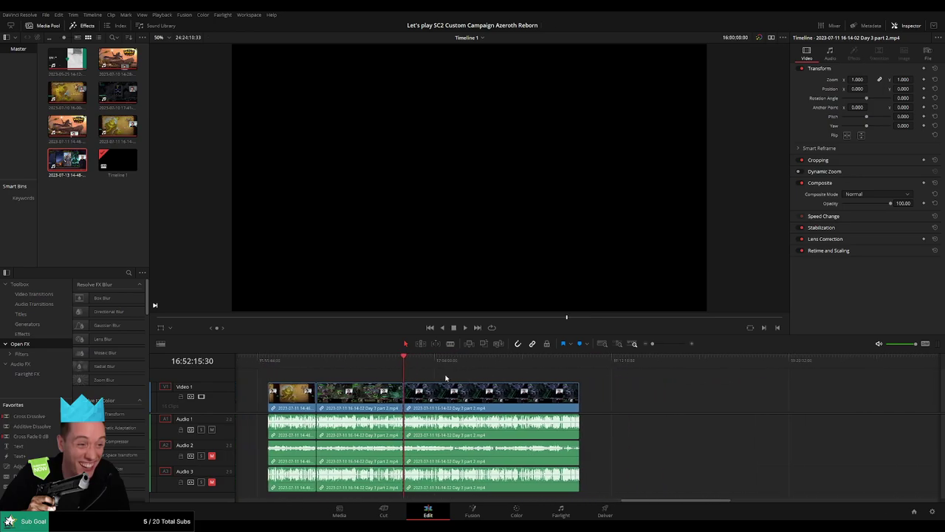
{"action": "scroll", "coordinate": [411, 361], "scroll_direction": "right", "scroll_amount": 2}
{"action": "left_click_drag", "start_coordinate": [443, 391], "coordinate": [695, 391]}
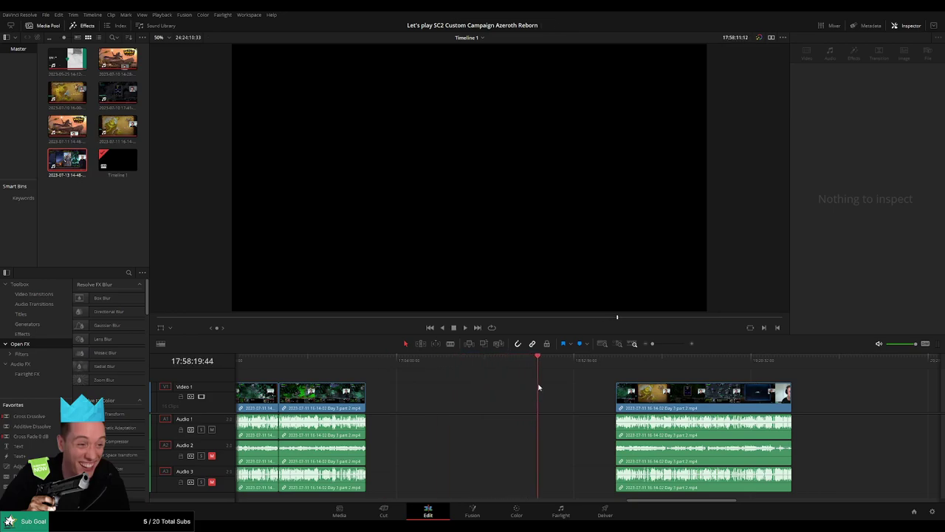
{"action": "scroll", "coordinate": [604, 373], "scroll_direction": "up", "scroll_amount": 3}
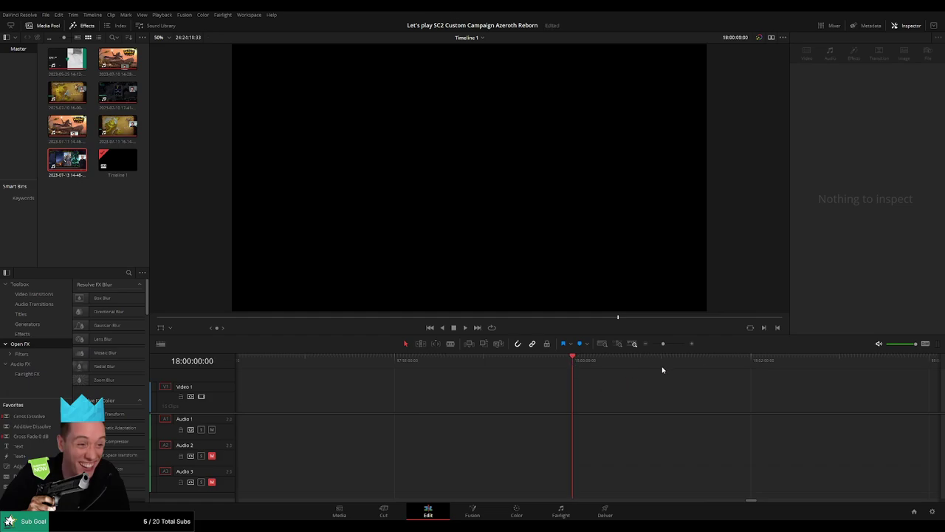
{"action": "left_click_drag", "start_coordinate": [663, 344], "coordinate": [652, 344]}
{"action": "left_click_drag", "start_coordinate": [707, 392], "coordinate": [630, 392]}
{"action": "key", "text": "space"}
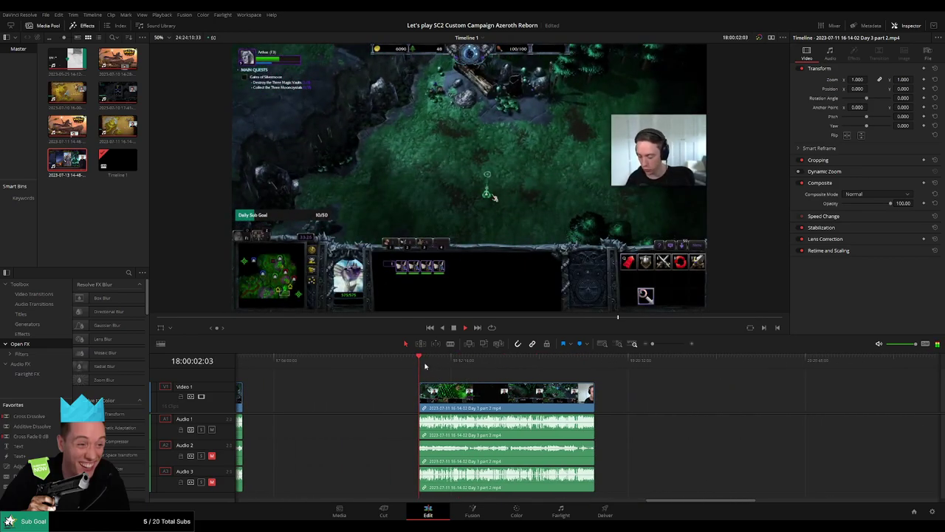
{"action": "mouse_move", "coordinate": [422, 366]}
{"action": "left_mouse_down"}
{"action": "mouse_move", "coordinate": [533, 375]}
{"action": "mouse_move", "coordinate": [511, 373]}
{"action": "left_mouse_up"}
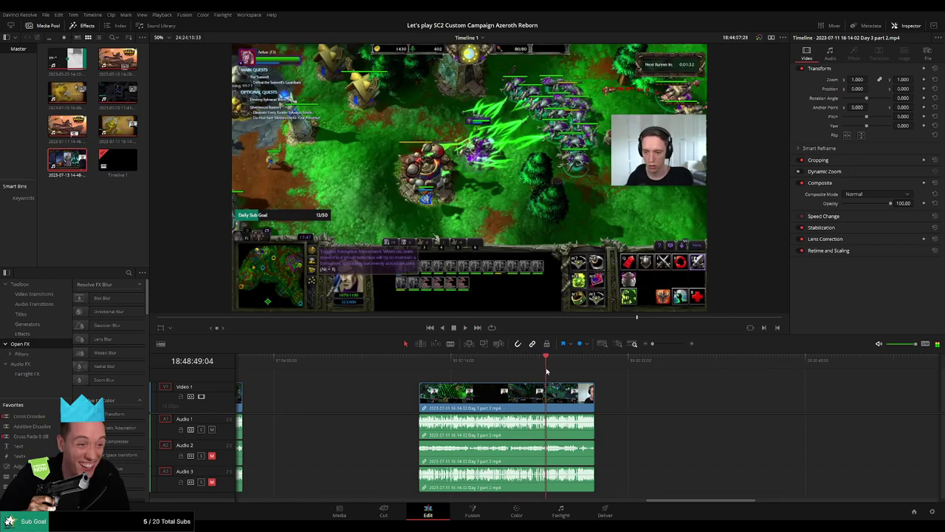
{"action": "left_click_drag", "start_coordinate": [527, 369], "coordinate": [606, 367]}
{"action": "key", "text": "shift+z"}
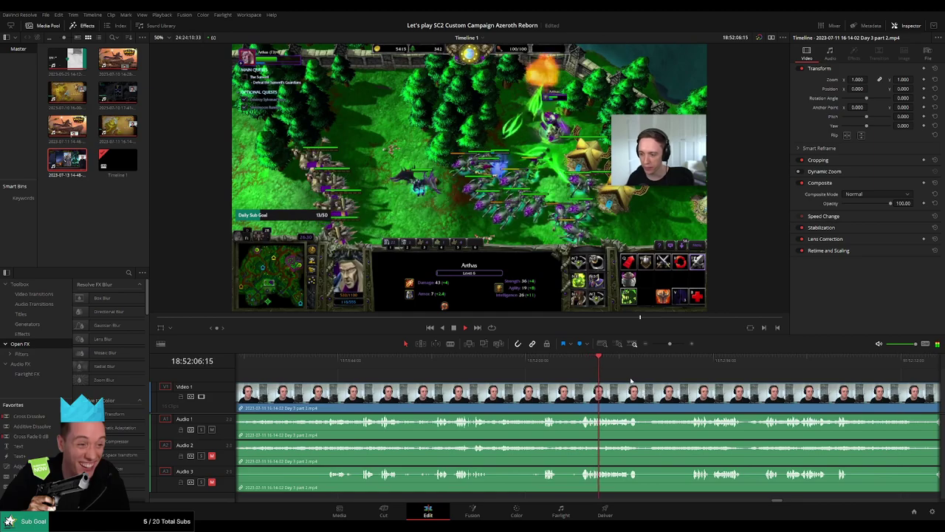
{"action": "left_click_drag", "start_coordinate": [652, 362], "coordinate": [691, 367]}
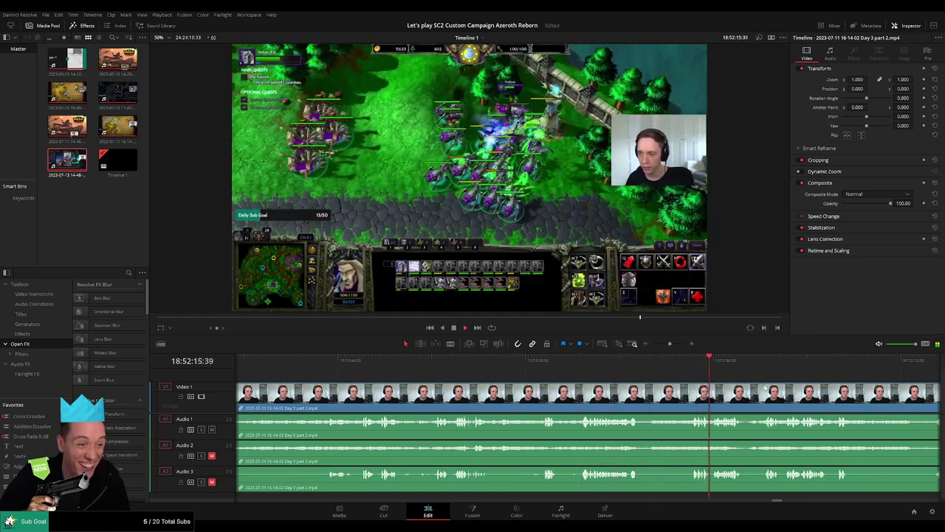
{"action": "scroll", "coordinate": [570, 373], "scroll_direction": "right", "scroll_amount": 3}
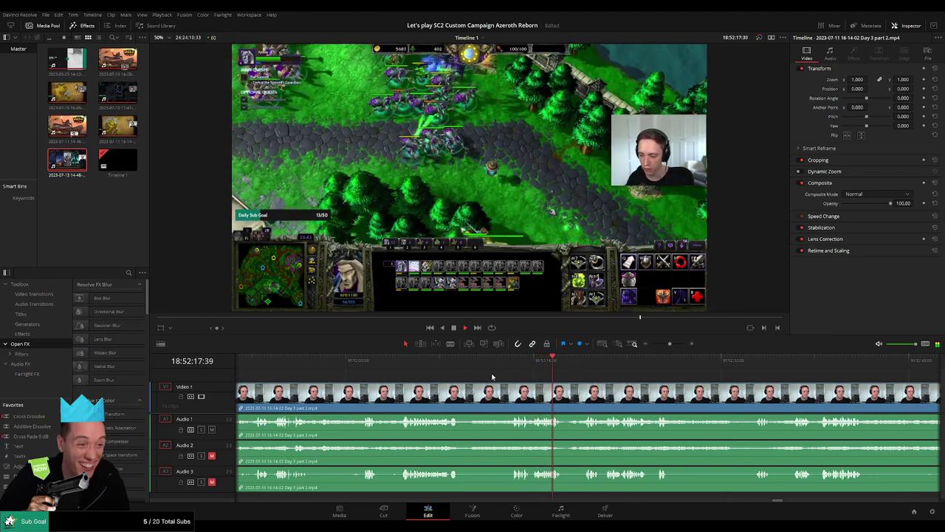
{"action": "left_click", "coordinate": [398, 362]}
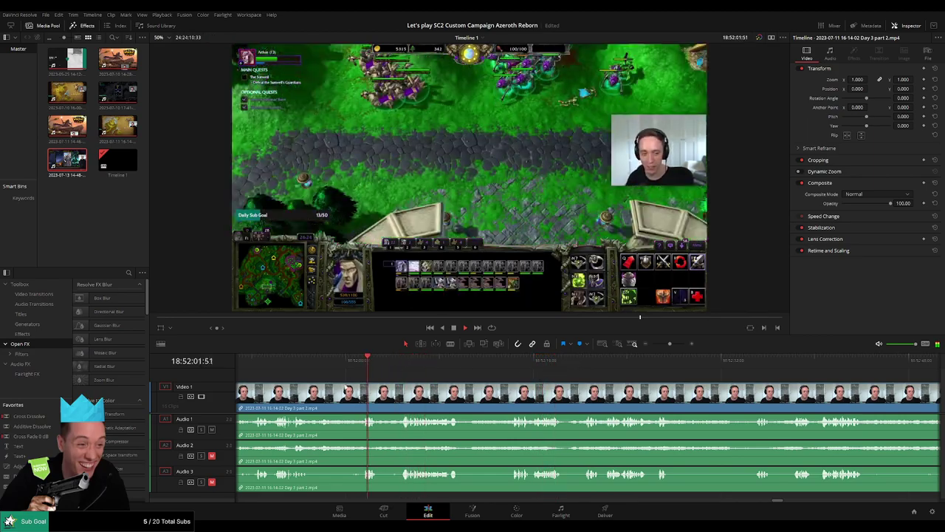
{"action": "scroll", "coordinate": [399, 369], "scroll_direction": "left", "scroll_amount": 3}
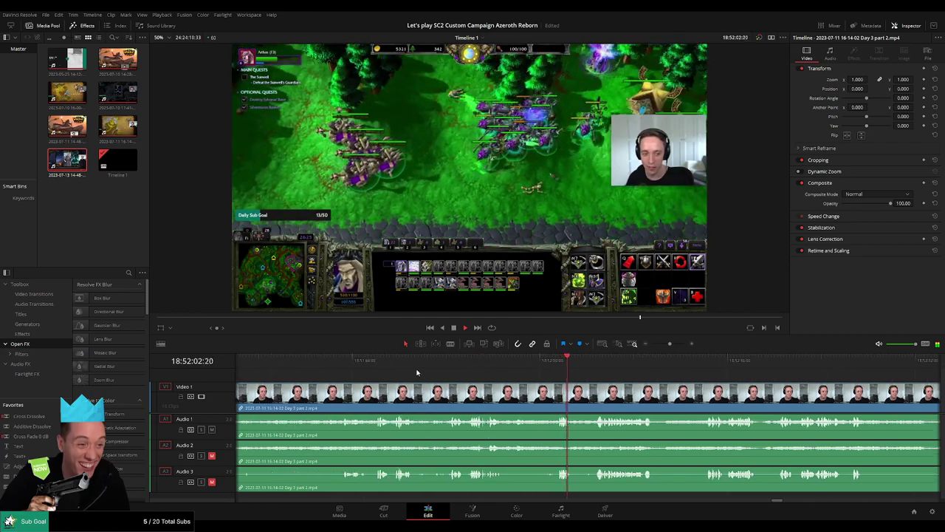
{"action": "left_click", "coordinate": [456, 367]}
{"action": "left_click", "coordinate": [381, 366]}
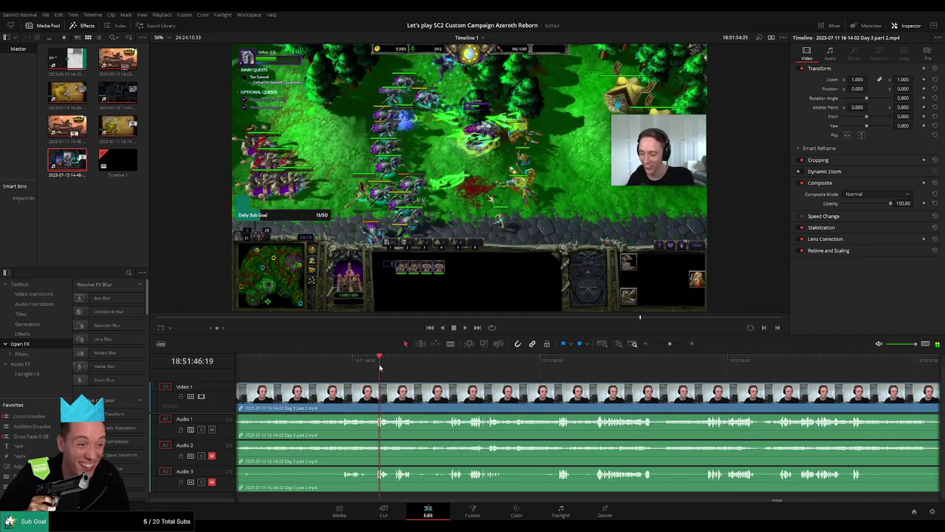
{"action": "left_click", "coordinate": [373, 366]}
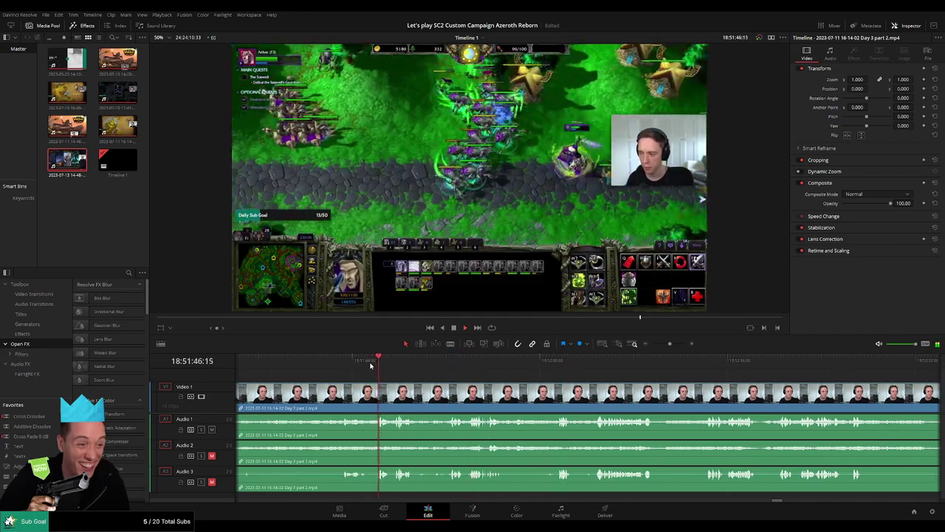
{"action": "left_click", "coordinate": [344, 364]}
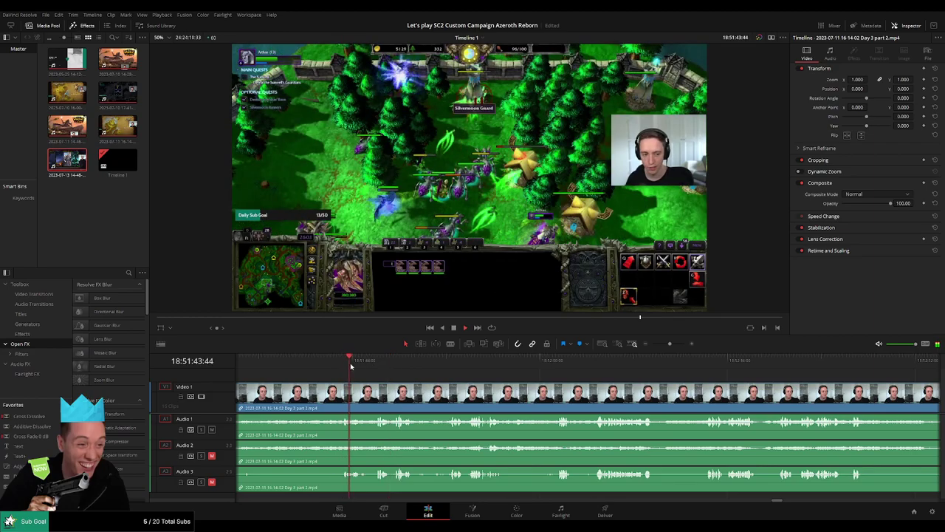
{"action": "left_click", "coordinate": [383, 366]}
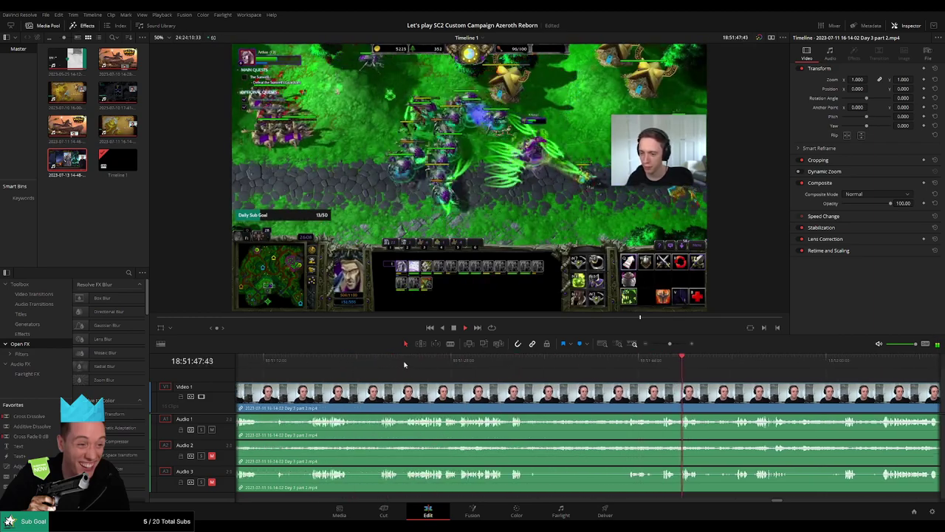
{"action": "left_click", "coordinate": [403, 363]}
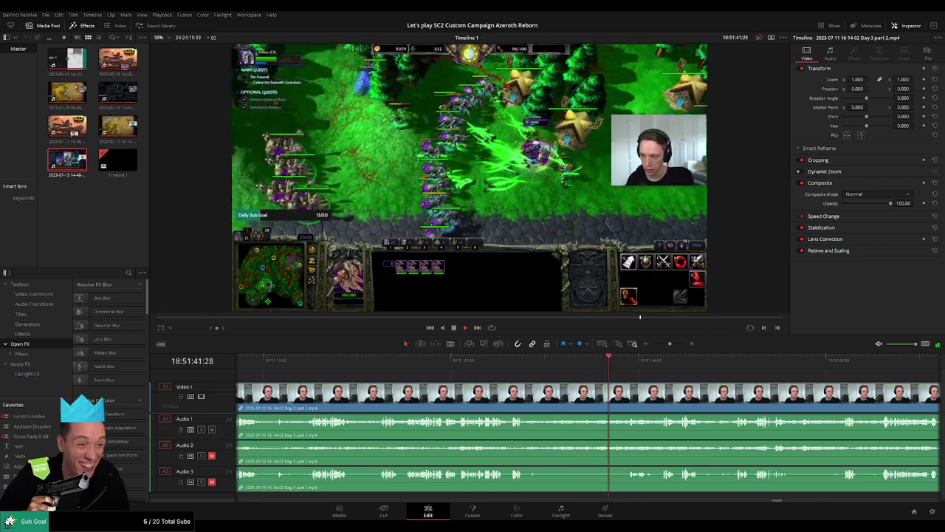
{"action": "scroll", "coordinate": [436, 414], "scroll_direction": "right", "scroll_amount": 5}
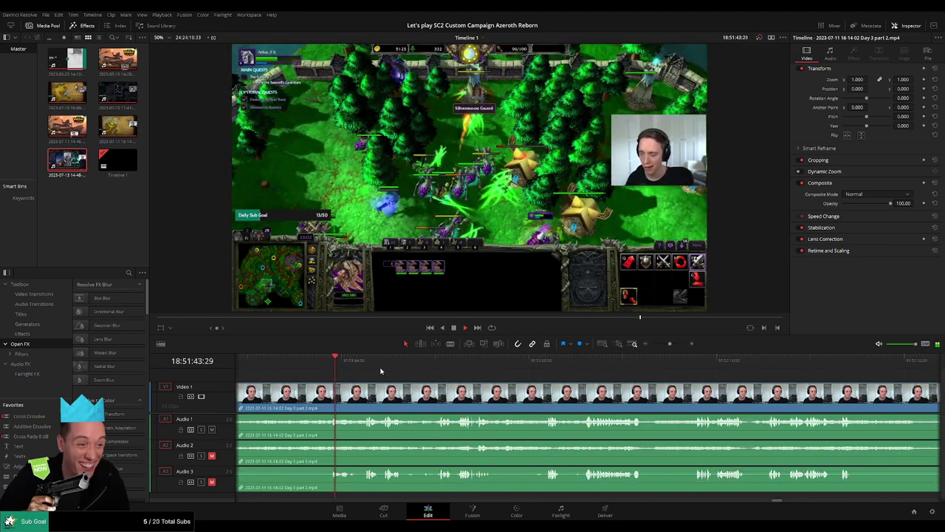
{"action": "left_click", "coordinate": [436, 356]}
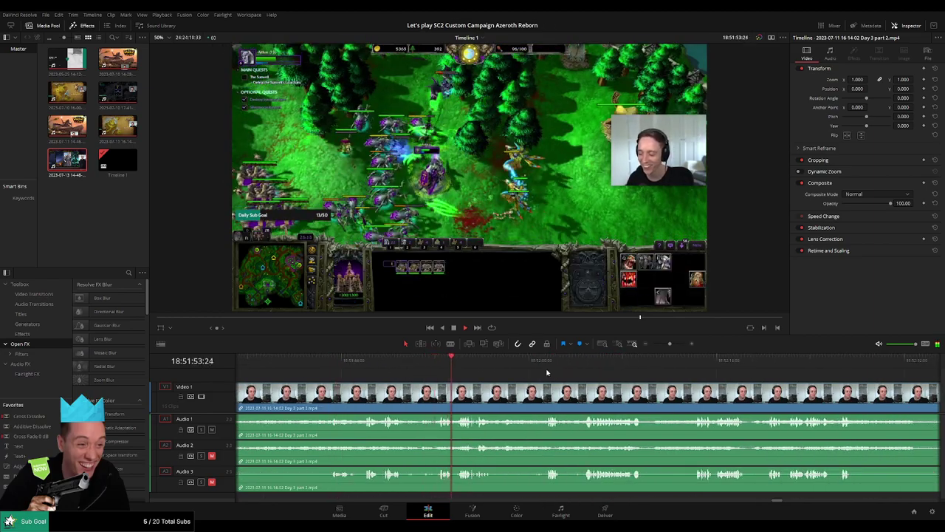
{"action": "scroll", "coordinate": [465, 373], "scroll_direction": "right", "scroll_amount": 3}
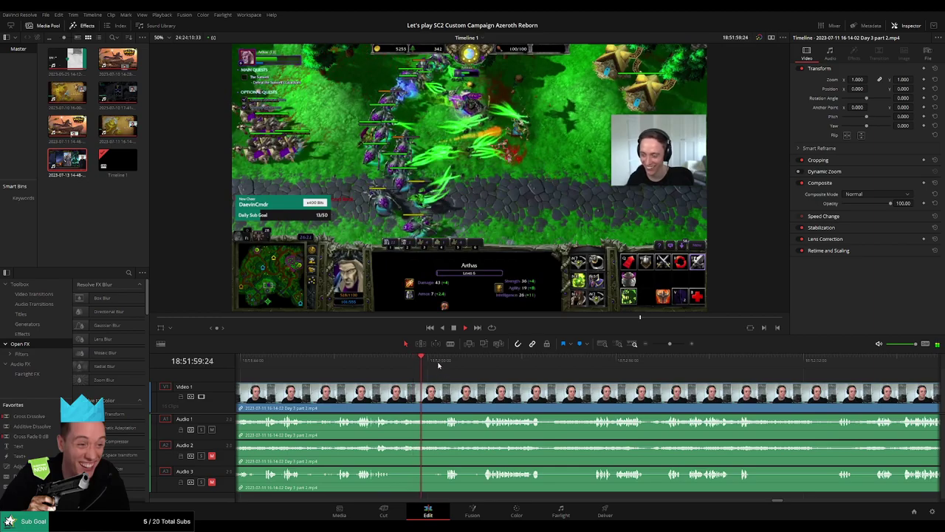
{"action": "left_click", "coordinate": [480, 362]}
{"action": "scroll", "coordinate": [517, 370], "scroll_direction": "up", "scroll_amount": 1}
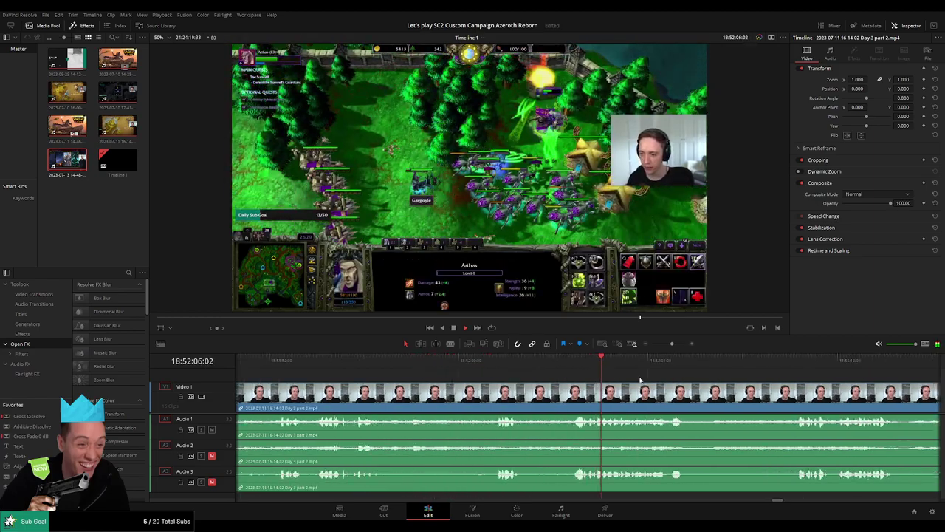
{"action": "scroll", "coordinate": [540, 375], "scroll_direction": "down", "scroll_amount": 2}
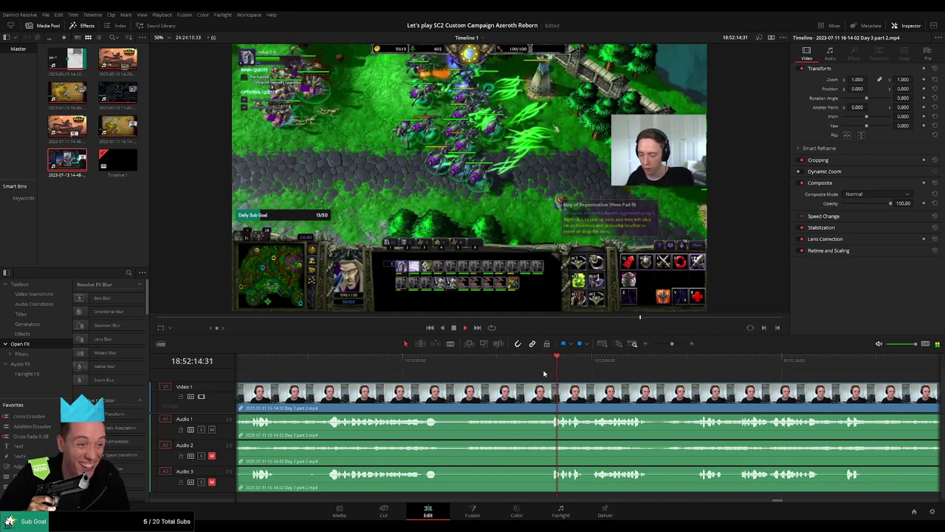
{"action": "left_click", "coordinate": [553, 363]}
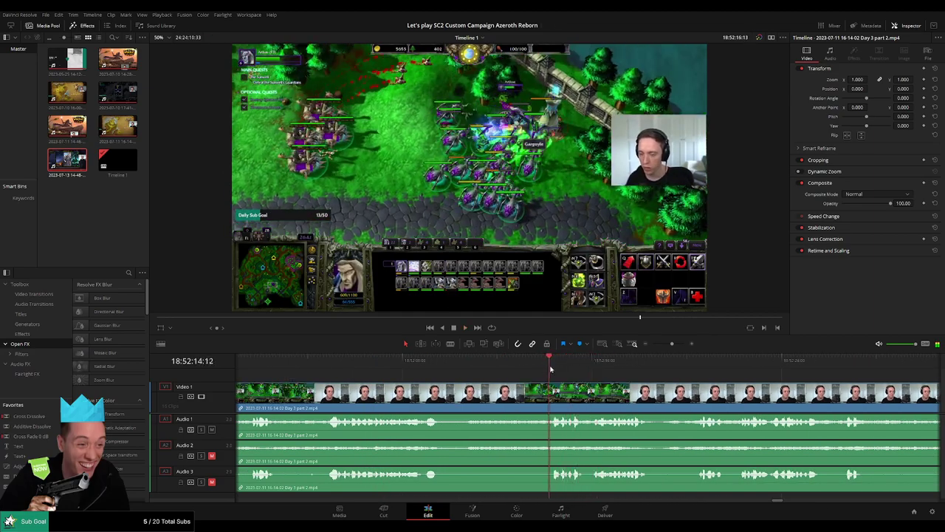
Step: Blade all tracks at 18:52:13:00 and move the remaining piece right against the later clips
{"action": "mouse_move", "coordinate": [553, 369]}
{"action": "left_mouse_down"}
{"action": "mouse_move", "coordinate": [521, 374]}
{"action": "mouse_move", "coordinate": [538, 390]}
{"action": "mouse_move", "coordinate": [545, 385]}
{"action": "left_mouse_up"}
{"action": "key", "text": "ctrl+backslash"}
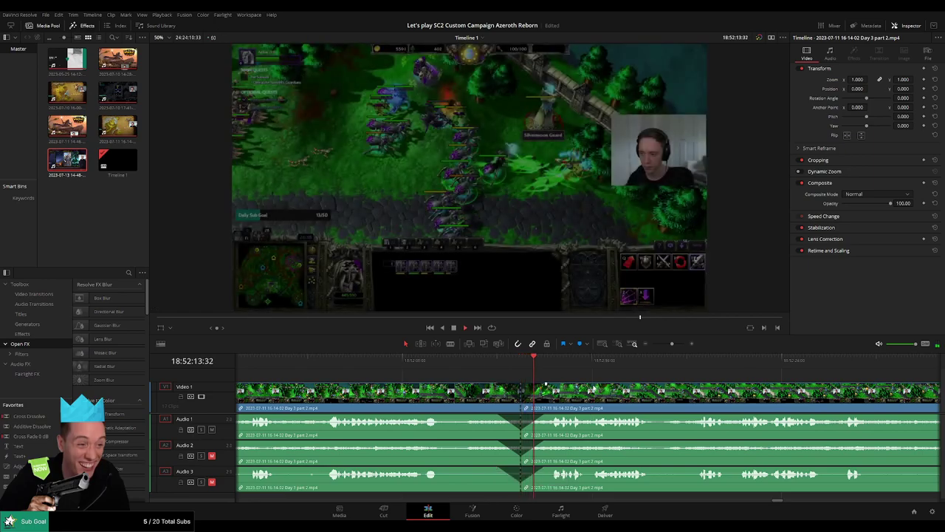
{"action": "scroll", "coordinate": [647, 392], "scroll_direction": "down", "scroll_amount": 3}
{"action": "scroll", "coordinate": [492, 380], "scroll_direction": "right", "scroll_amount": 3}
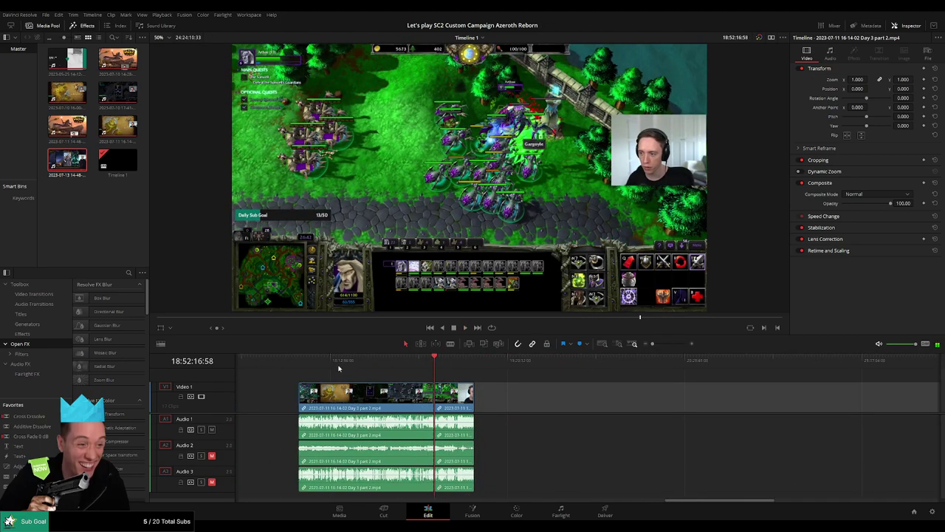
{"action": "left_click", "coordinate": [426, 367]}
{"action": "scroll", "coordinate": [425, 369], "scroll_direction": "right", "scroll_amount": 1}
{"action": "left_click_drag", "start_coordinate": [404, 399], "coordinate": [894, 401]}
Step: Place a marker at the 18:52:13 end of the first Day 3 part 2 clip
{"action": "left_click", "coordinate": [492, 398]}
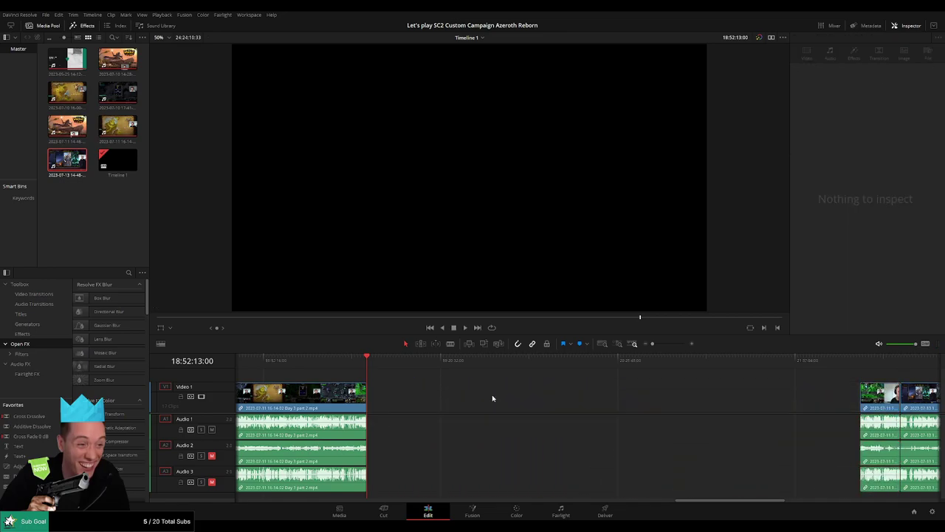
{"action": "key", "text": "m"}
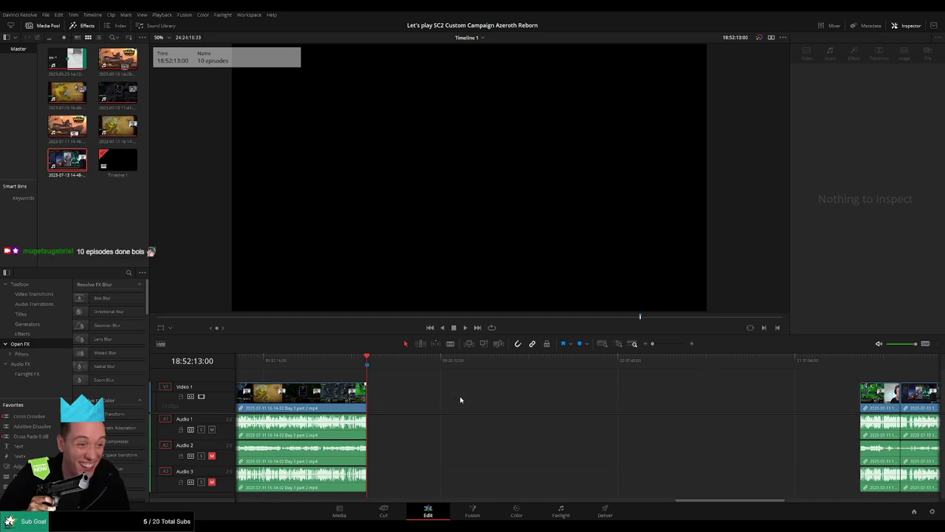
{"action": "scroll", "coordinate": [460, 399], "scroll_direction": "down", "scroll_amount": 3}
{"action": "scroll", "coordinate": [466, 394], "scroll_direction": "up", "scroll_amount": 3}
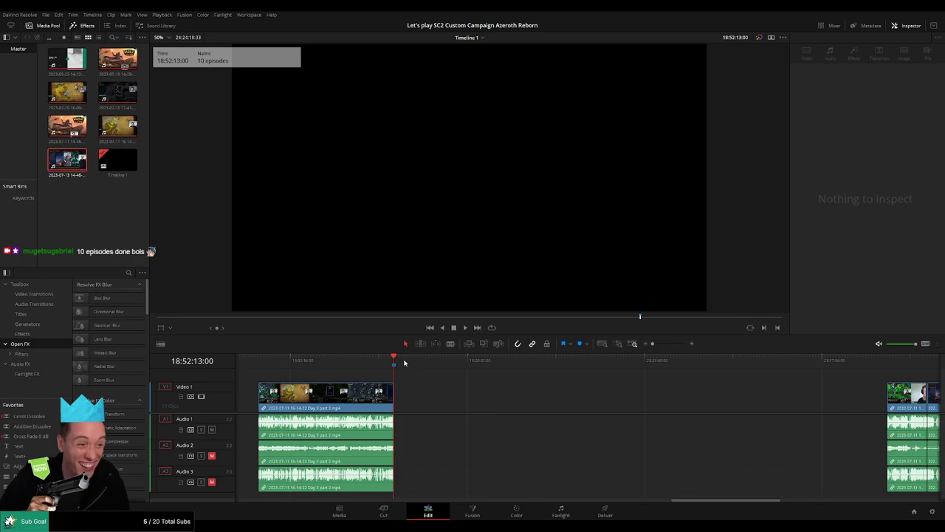
{"action": "left_click_drag", "start_coordinate": [404, 363], "coordinate": [485, 366]}
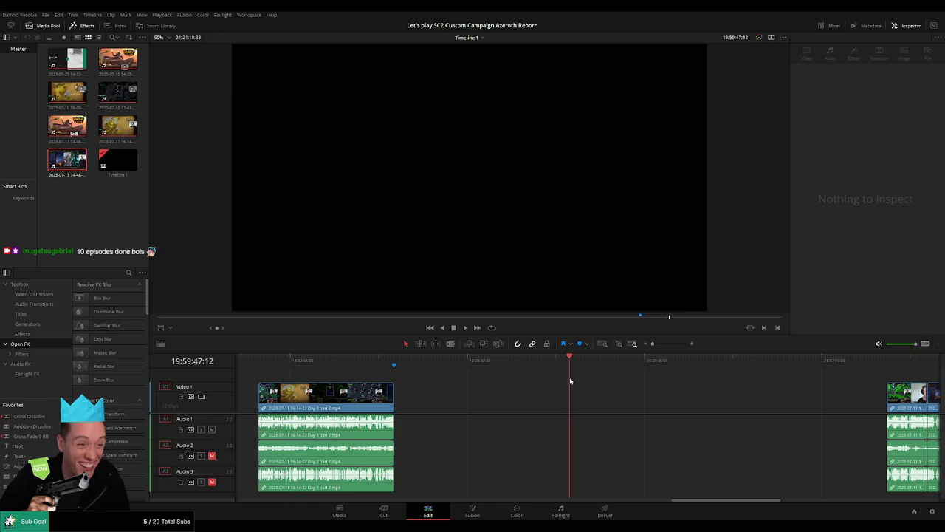
{"action": "left_click_drag", "start_coordinate": [570, 381], "coordinate": [590, 387]}
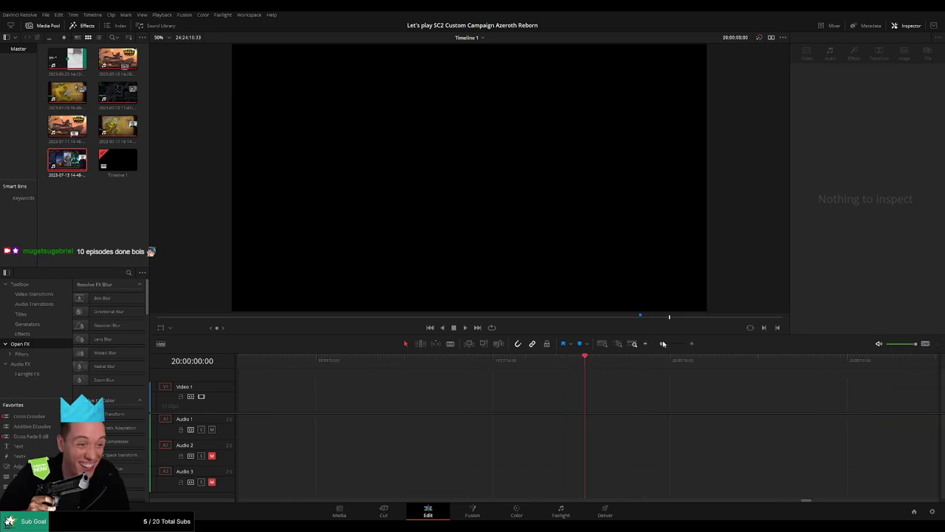
Step: Move the remaining Day 3 part 2 piece and the Day 4 clips to start at 20:00:00:00
{"action": "left_click_drag", "start_coordinate": [662, 343], "coordinate": [651, 343]}
{"action": "left_click_drag", "start_coordinate": [612, 384], "coordinate": [764, 443]}
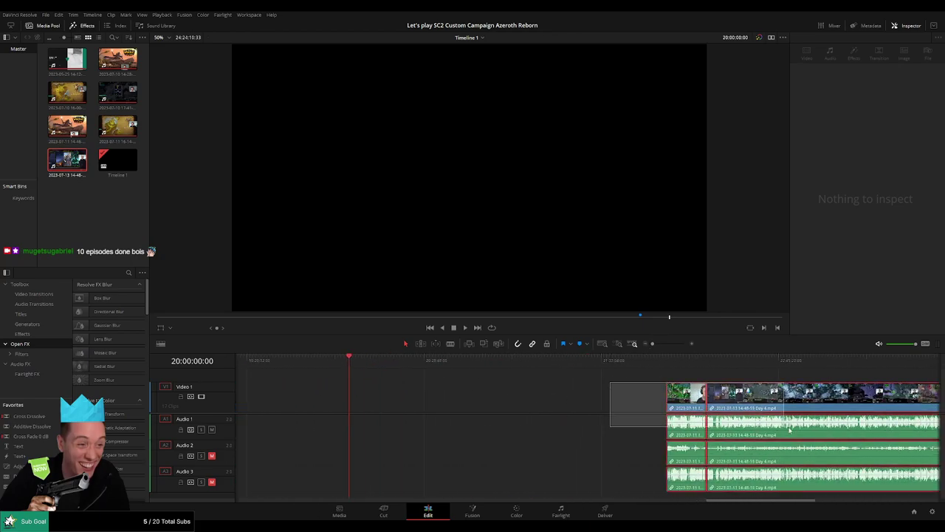
{"action": "left_click_drag", "start_coordinate": [779, 402], "coordinate": [461, 402]}
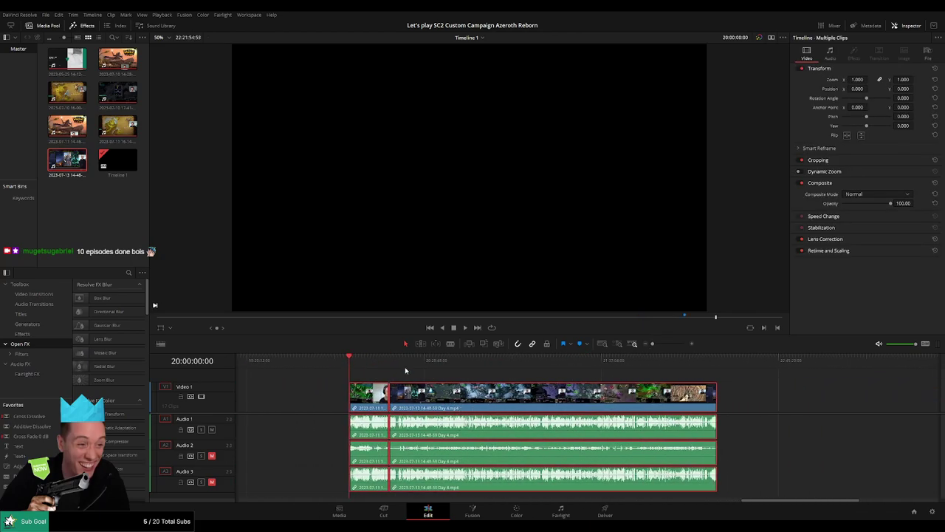
{"action": "left_click", "coordinate": [380, 373]}
{"action": "key", "text": "space"}
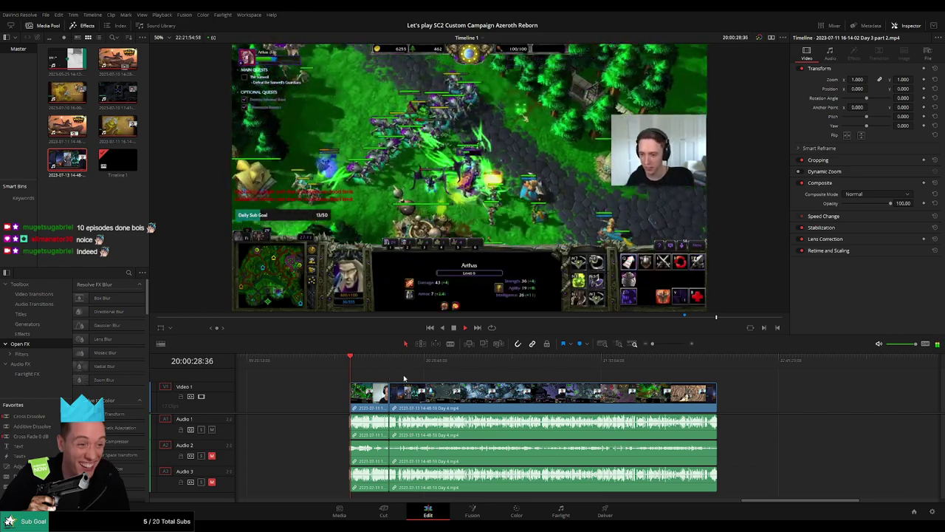
Step: Scrub to the join between the end of Day 3 part 2 and the start of Day 4
{"action": "left_click_drag", "start_coordinate": [653, 344], "coordinate": [659, 343]}
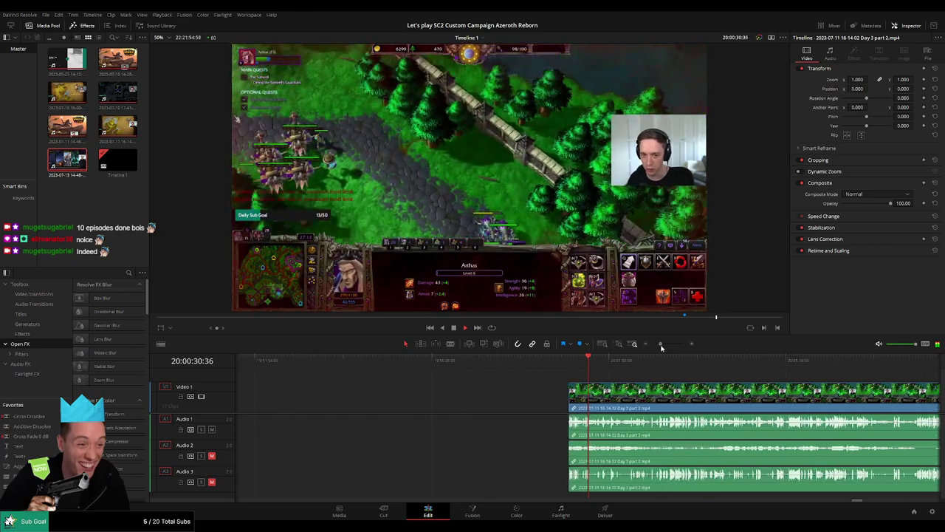
{"action": "scroll", "coordinate": [681, 383], "scroll_direction": "right", "scroll_amount": 5}
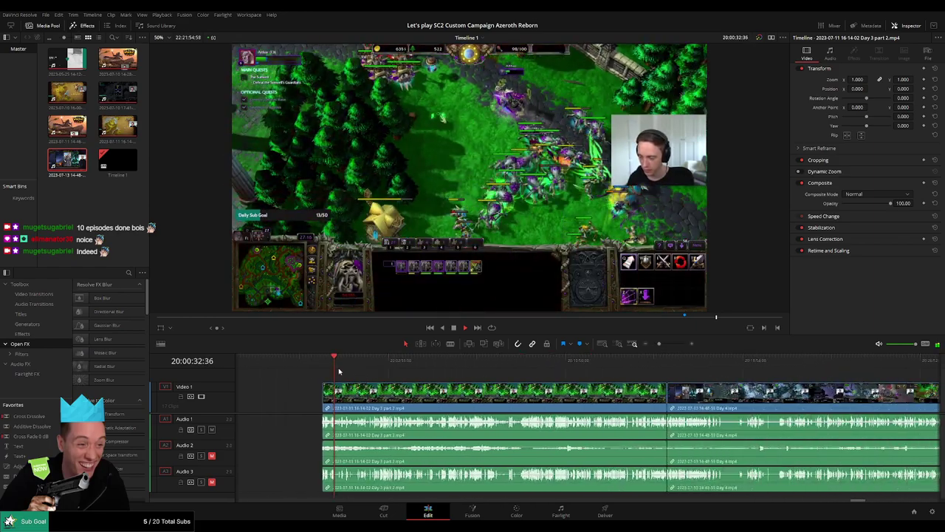
{"action": "left_click", "coordinate": [454, 365]}
{"action": "left_click", "coordinate": [534, 367]}
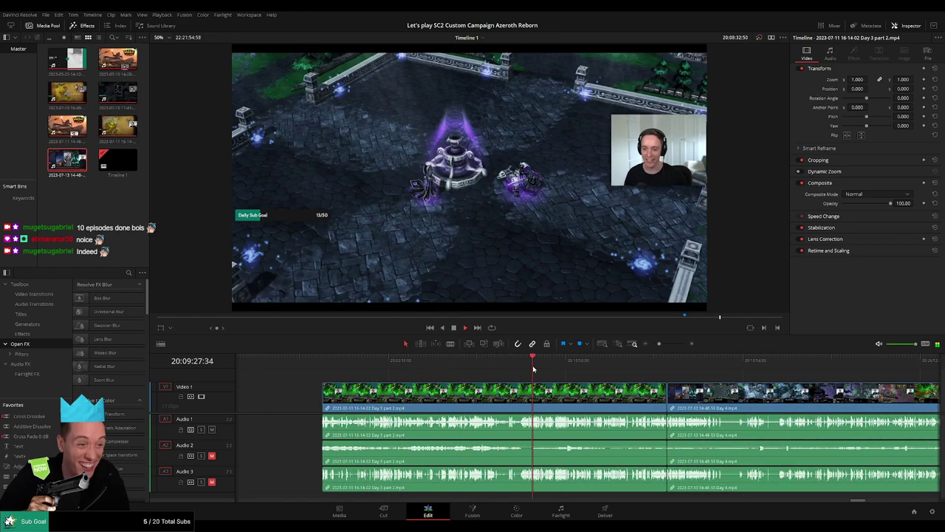
{"action": "left_click_drag", "start_coordinate": [534, 368], "coordinate": [524, 366]}
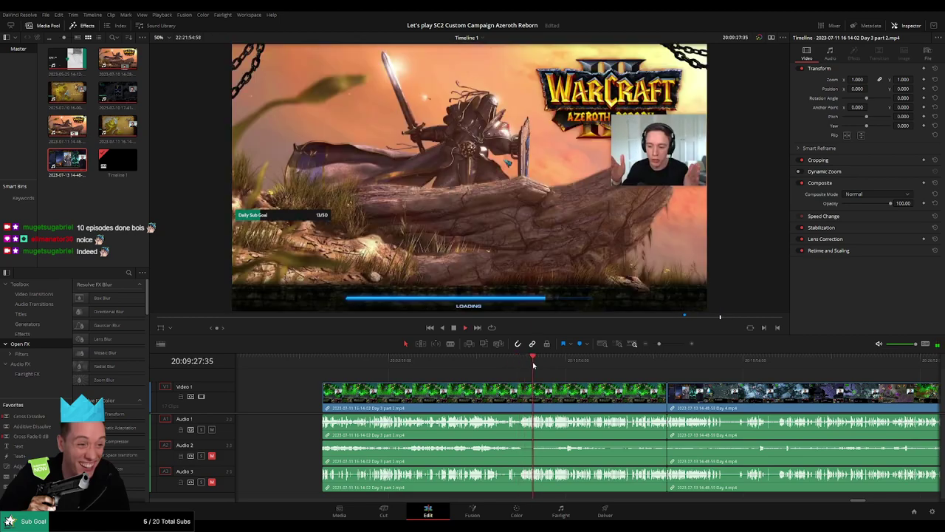
{"action": "left_click", "coordinate": [533, 364]}
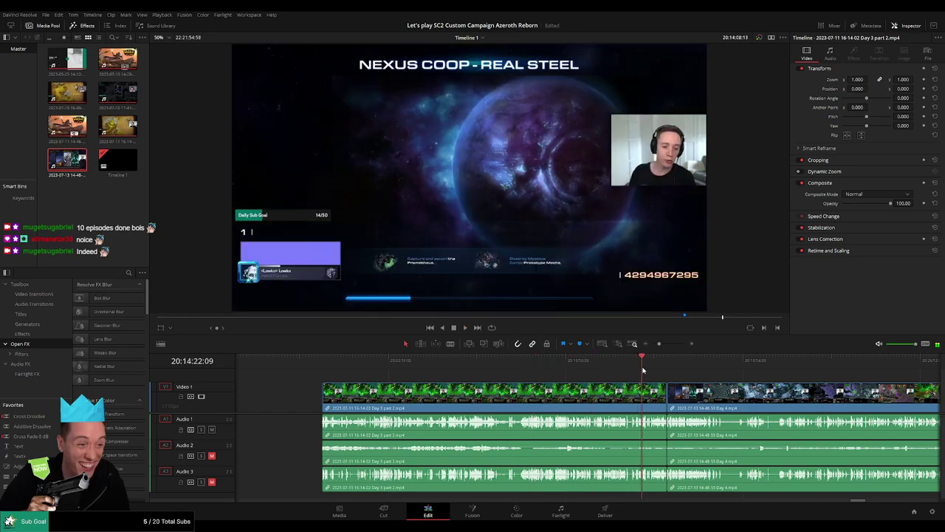
{"action": "mouse_move", "coordinate": [547, 366]}
{"action": "left_mouse_down"}
{"action": "mouse_move", "coordinate": [665, 366]}
{"action": "mouse_move", "coordinate": [668, 348]}
{"action": "left_mouse_up"}
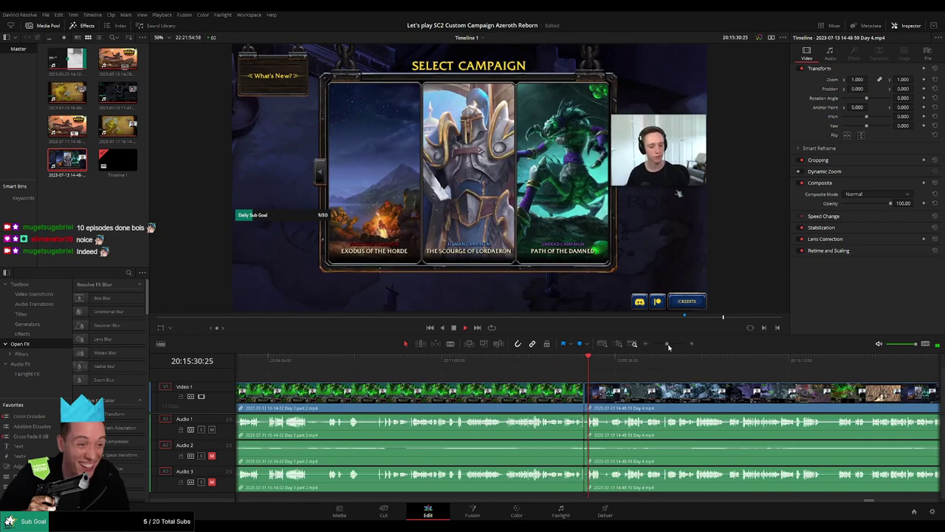
{"action": "left_click", "coordinate": [553, 362]}
{"action": "scroll", "coordinate": [571, 384], "scroll_direction": "up", "scroll_amount": 2}
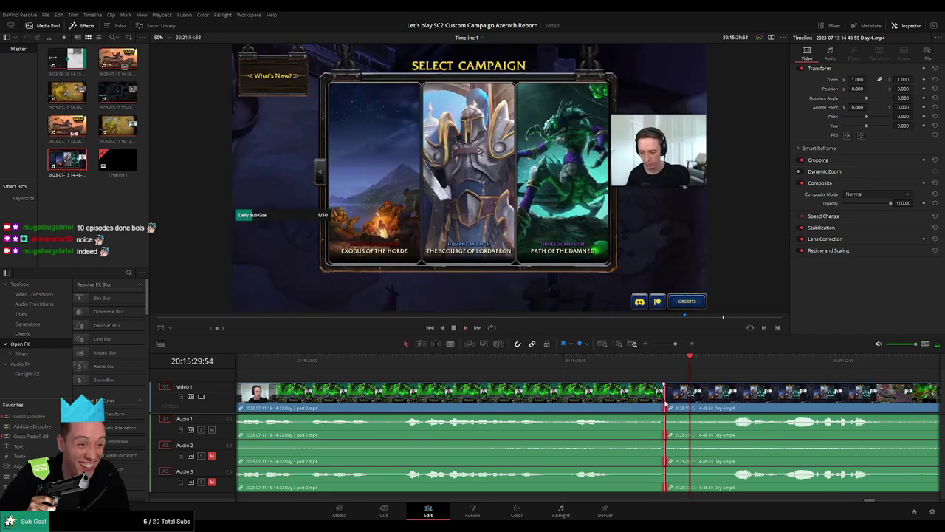
Step: Add the default cross dissolve at the Day 3/Day 4 cut with Ctrl+T and play through it
{"action": "key", "text": "ctrl+t"}
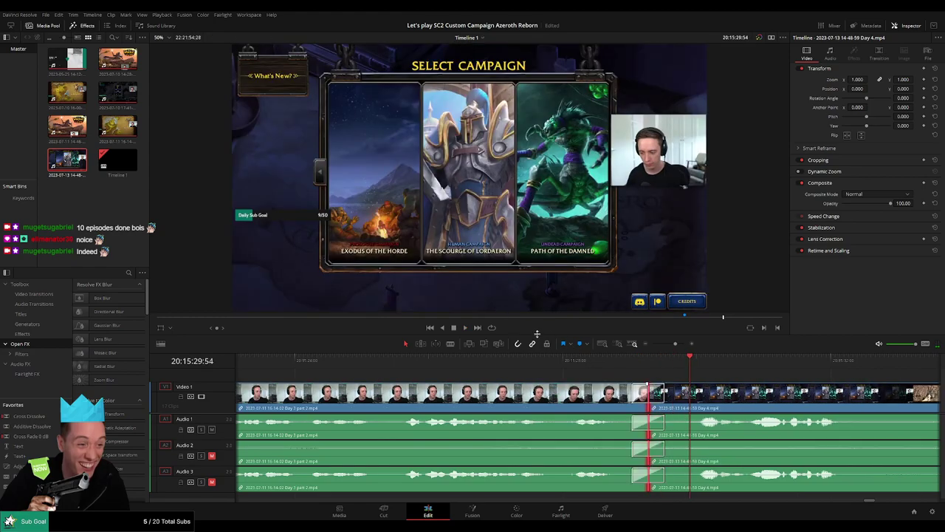
{"action": "key", "text": "slash"}
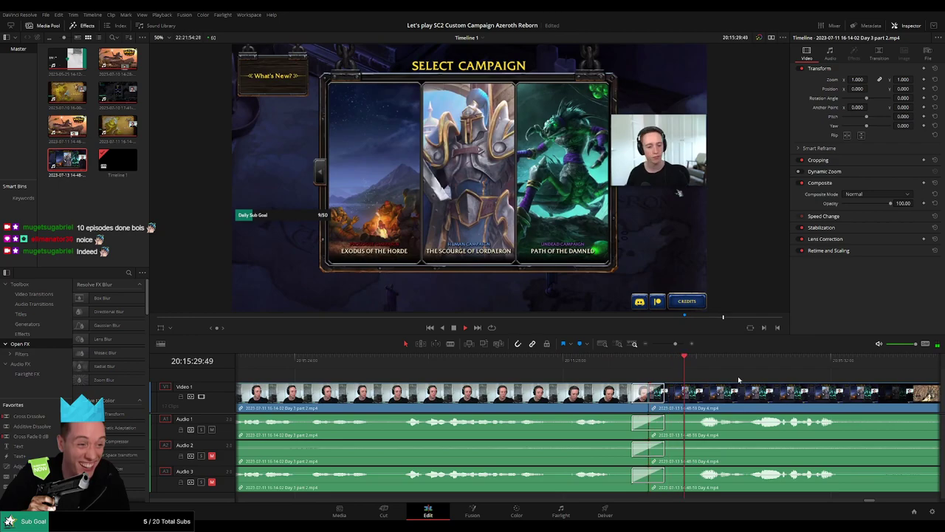
{"action": "left_click_drag", "start_coordinate": [675, 343], "coordinate": [664, 343]}
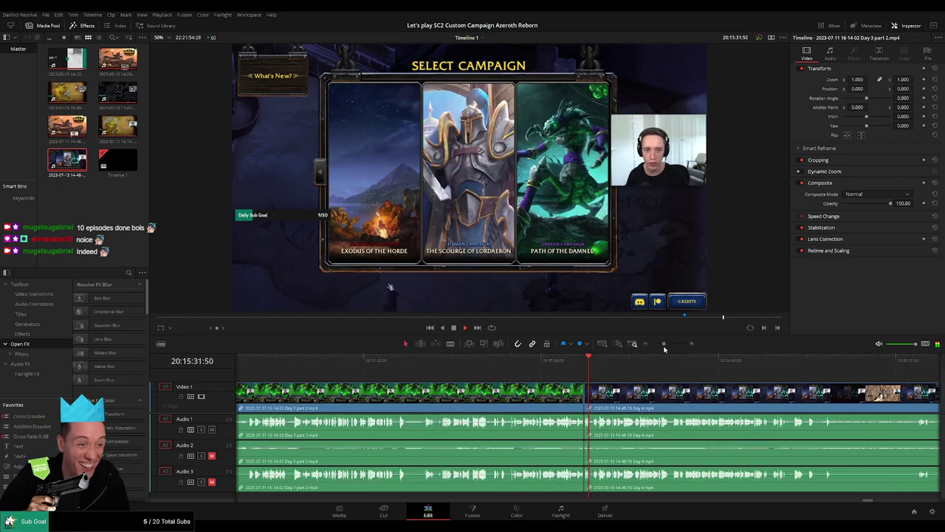
{"action": "scroll", "coordinate": [447, 379], "scroll_direction": "right", "scroll_amount": 3}
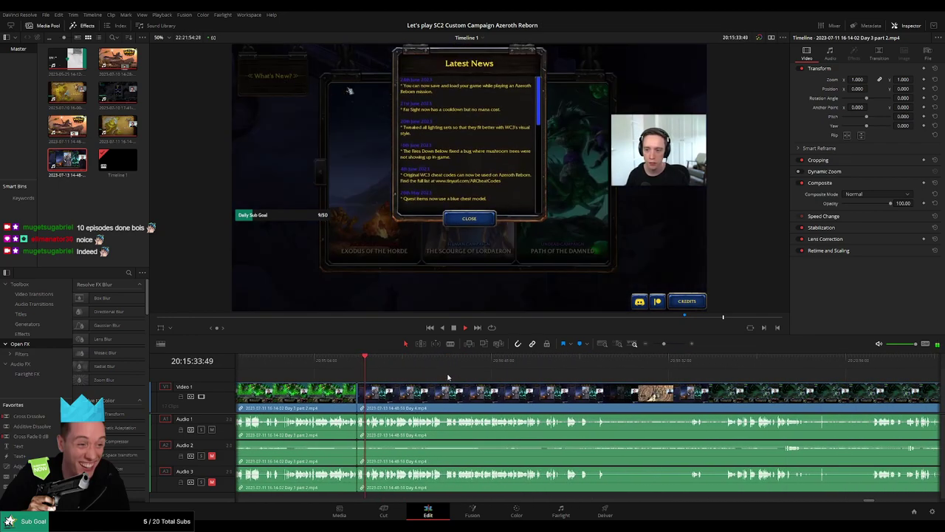
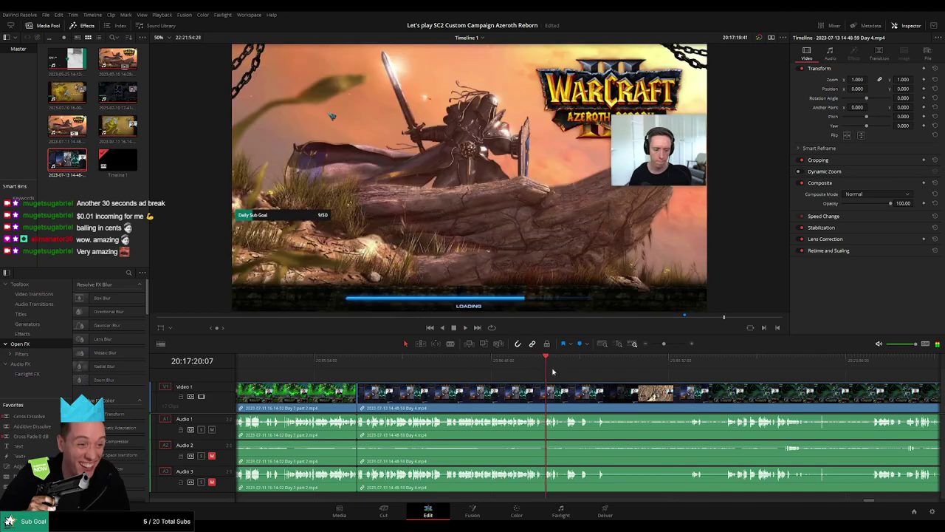
Step: Skip ahead in the Day 4 clip, past the loading screen, into gameplay
{"action": "key", "text": "Delete"}
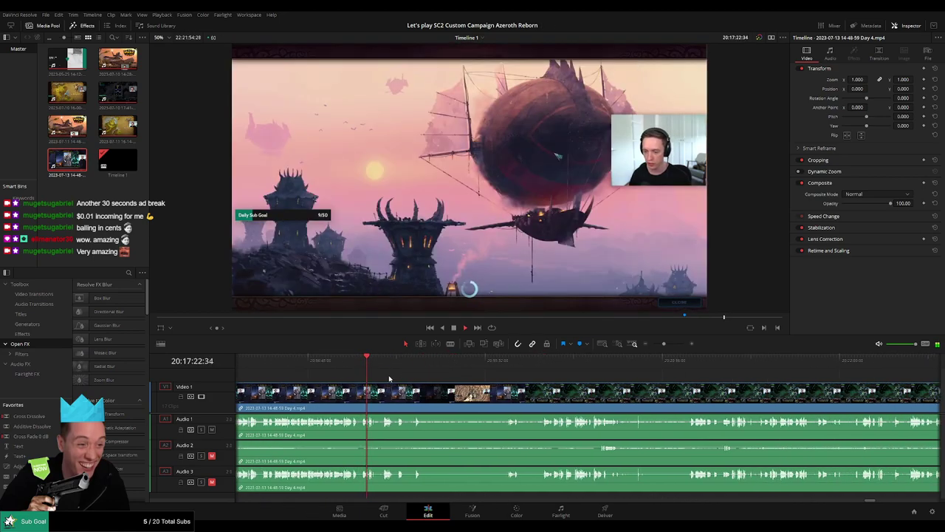
{"action": "scroll", "coordinate": [387, 377], "scroll_direction": "left", "scroll_amount": 5}
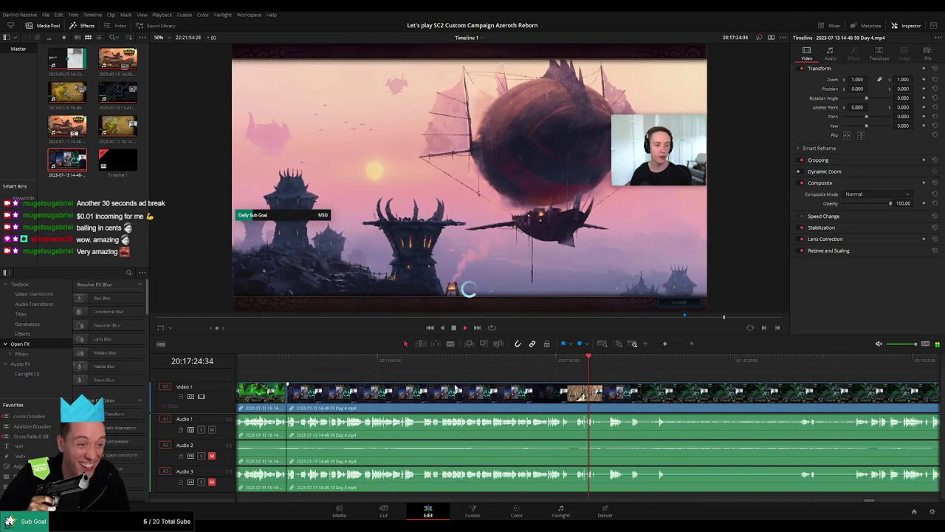
{"action": "left_click", "coordinate": [624, 360]}
{"action": "scroll", "coordinate": [457, 375], "scroll_direction": "right", "scroll_amount": 5}
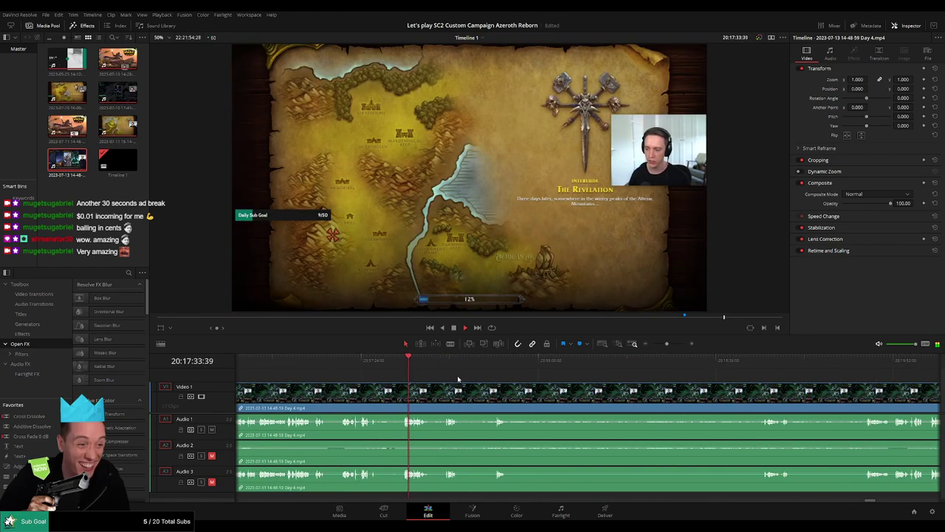
{"action": "left_click", "coordinate": [445, 360]}
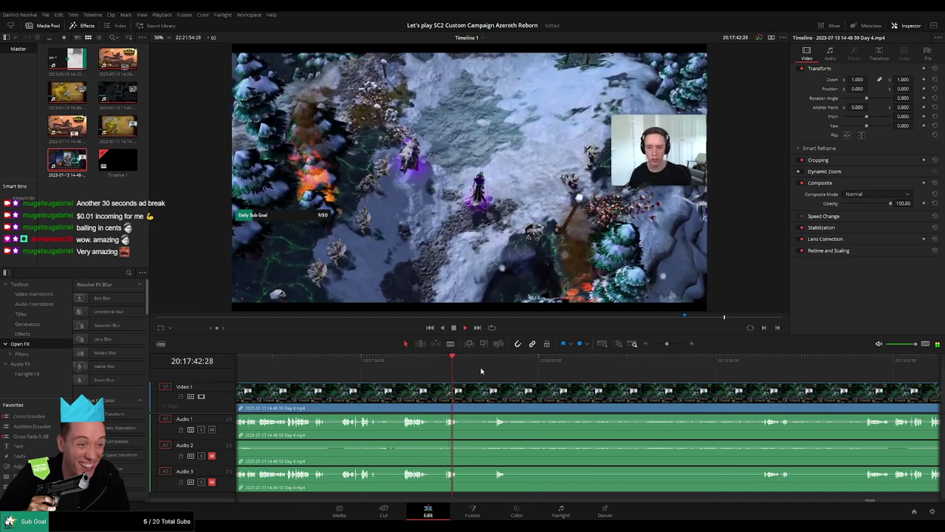
{"action": "left_click", "coordinate": [487, 367]}
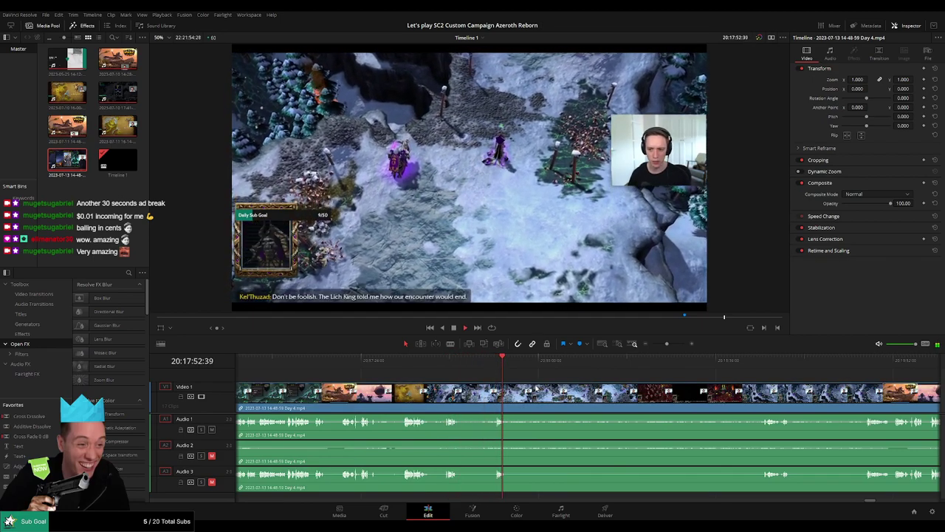
{"action": "left_click", "coordinate": [497, 371]}
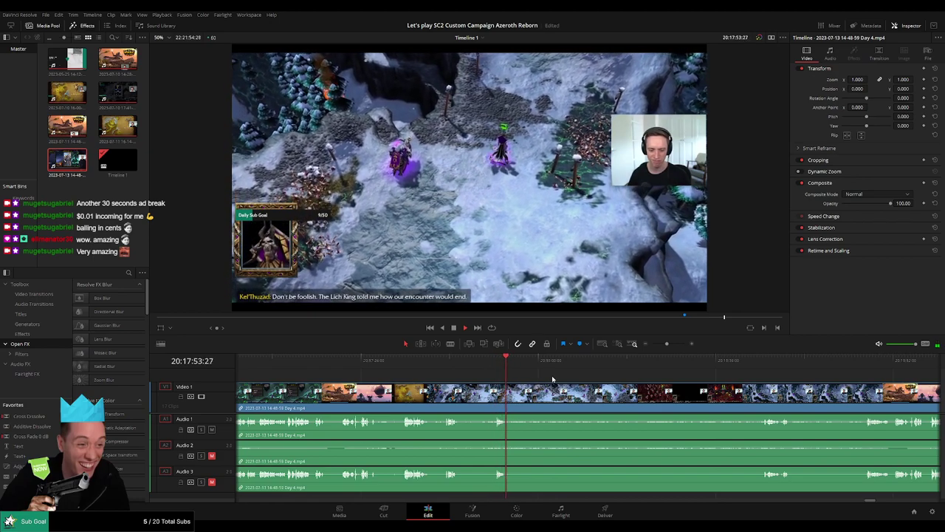
{"action": "scroll", "coordinate": [422, 374], "scroll_direction": "right", "scroll_amount": 3}
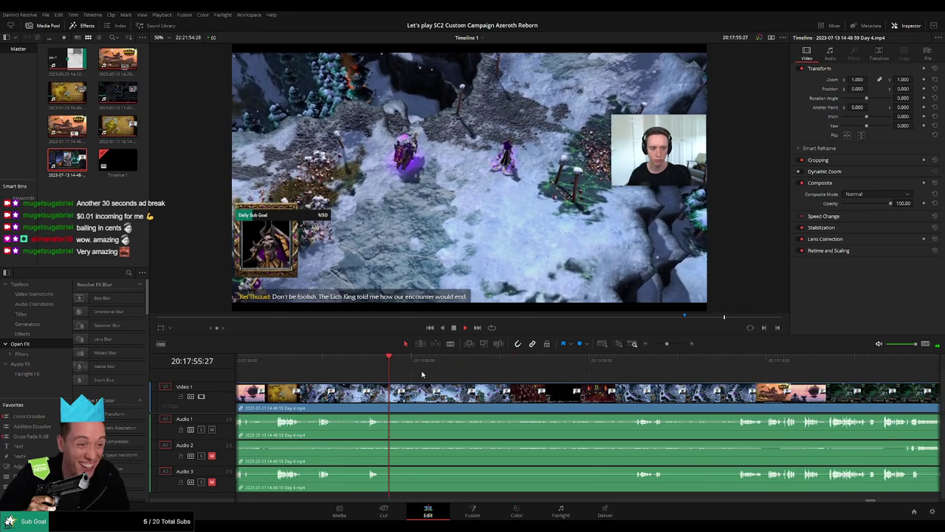
Step: Zoom the timeline out and scrub through the snowy-map Arthas and Kel'Thuzad dialogue
{"action": "mouse_move", "coordinate": [667, 344]}
{"action": "left_mouse_down"}
{"action": "mouse_move", "coordinate": [652, 345]}
{"action": "mouse_move", "coordinate": [666, 346]}
{"action": "left_mouse_up"}
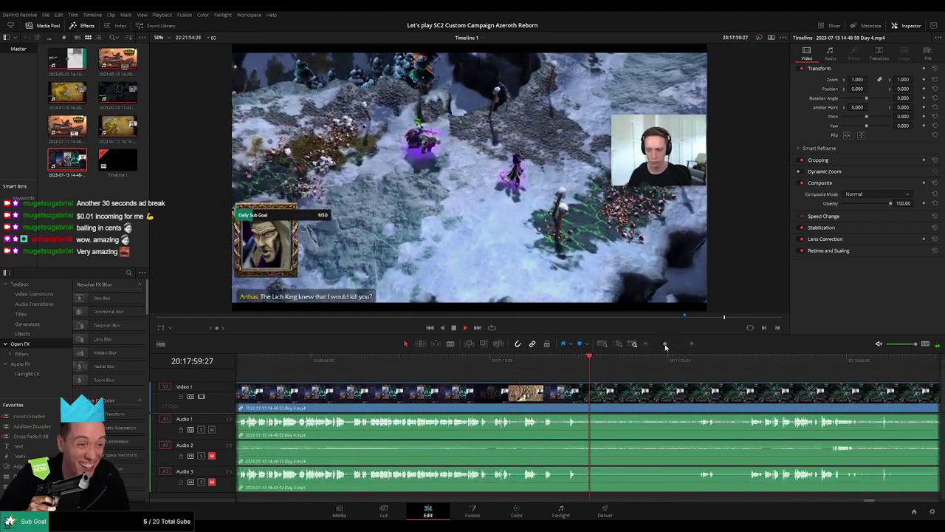
{"action": "scroll", "coordinate": [415, 397], "scroll_direction": "right", "scroll_amount": 3}
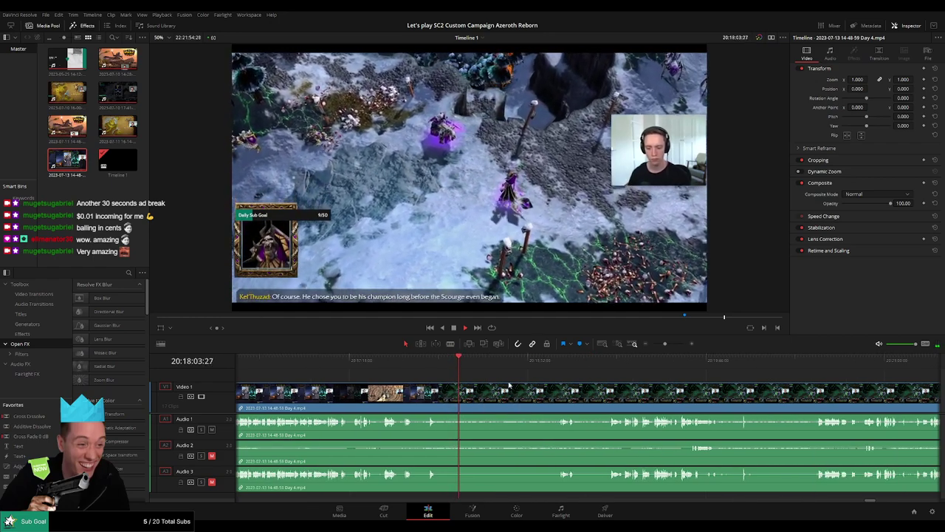
{"action": "scroll", "coordinate": [444, 379], "scroll_direction": "right", "scroll_amount": 2}
{"action": "scroll", "coordinate": [377, 373], "scroll_direction": "right", "scroll_amount": 1}
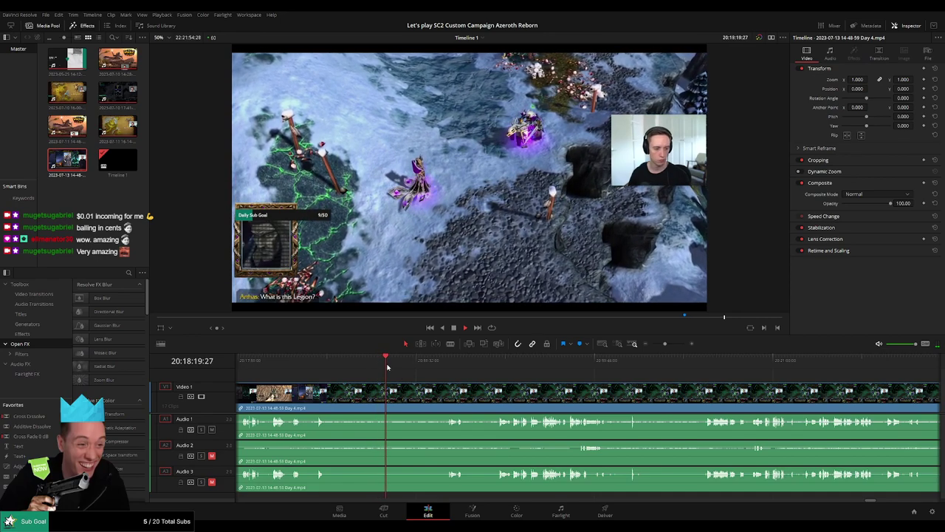
{"action": "left_click_drag", "start_coordinate": [387, 367], "coordinate": [647, 377]}
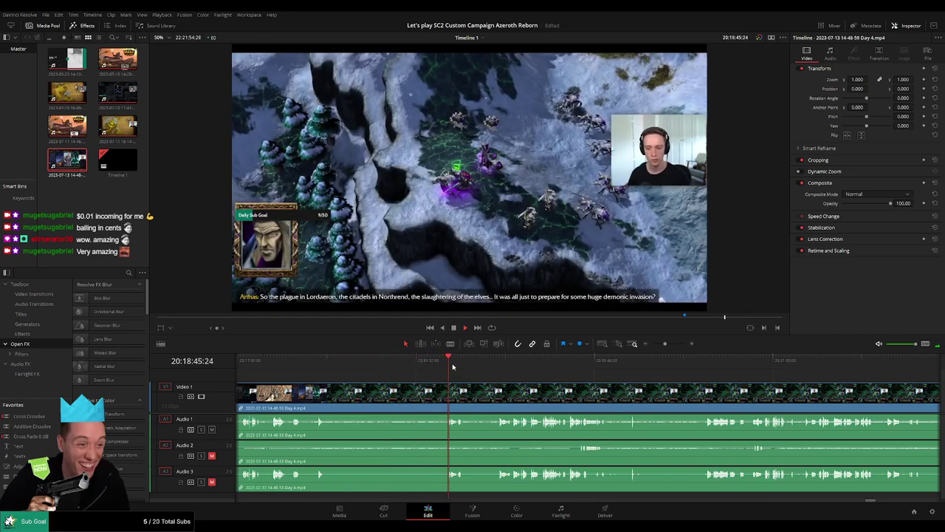
Step: Zoom out and move forward to the orc base battle in the Day 4 footage
{"action": "left_click_drag", "start_coordinate": [662, 346], "coordinate": [654, 346]}
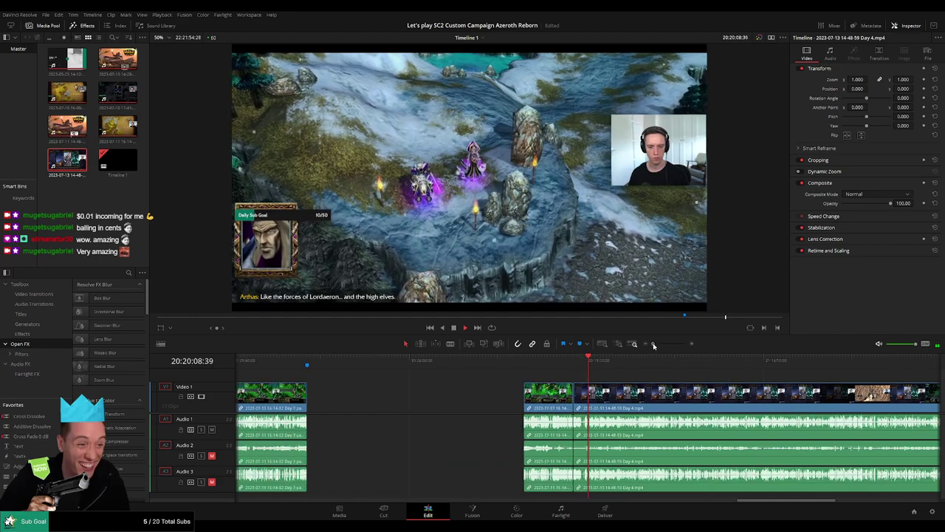
{"action": "left_click_drag", "start_coordinate": [344, 361], "coordinate": [444, 372]}
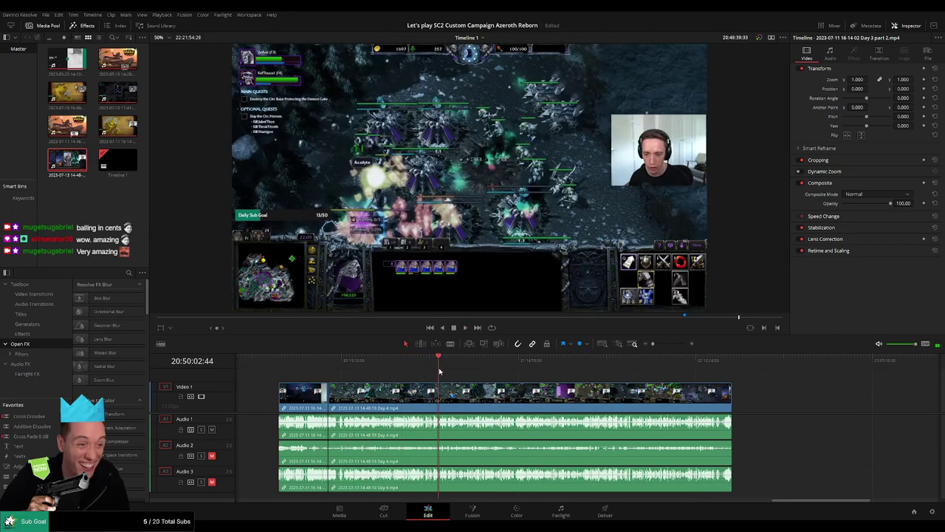
{"action": "scroll", "coordinate": [457, 379], "scroll_direction": "up", "scroll_amount": 3}
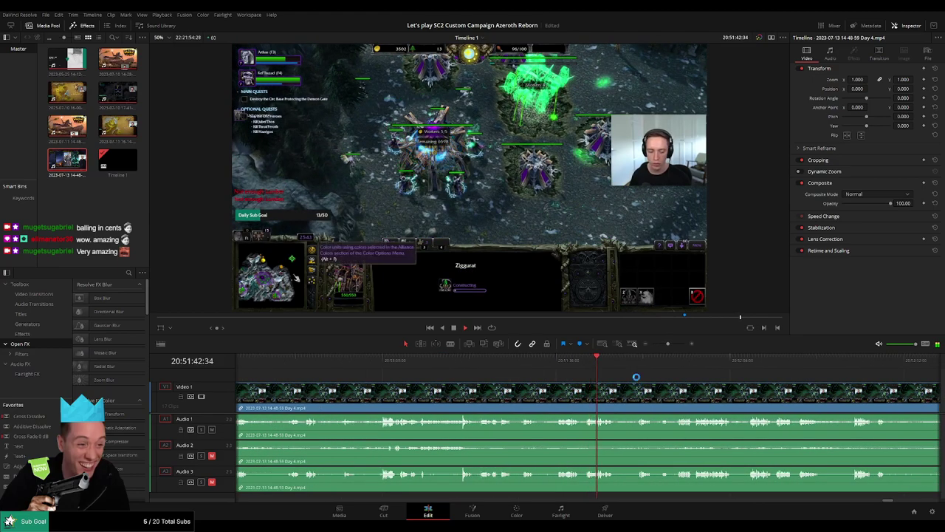
{"action": "scroll", "coordinate": [517, 373], "scroll_direction": "right", "scroll_amount": 2}
{"action": "left_click", "coordinate": [461, 360]}
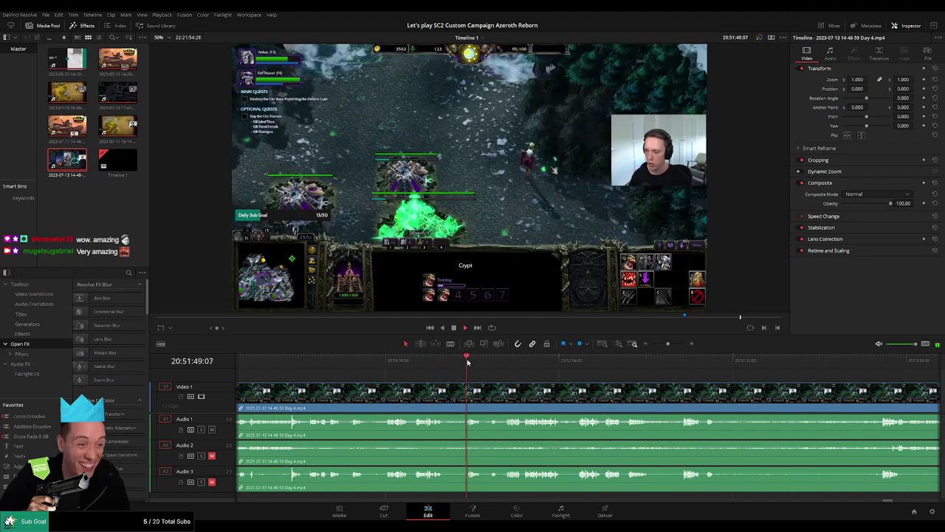
{"action": "left_click_drag", "start_coordinate": [612, 367], "coordinate": [473, 368]}
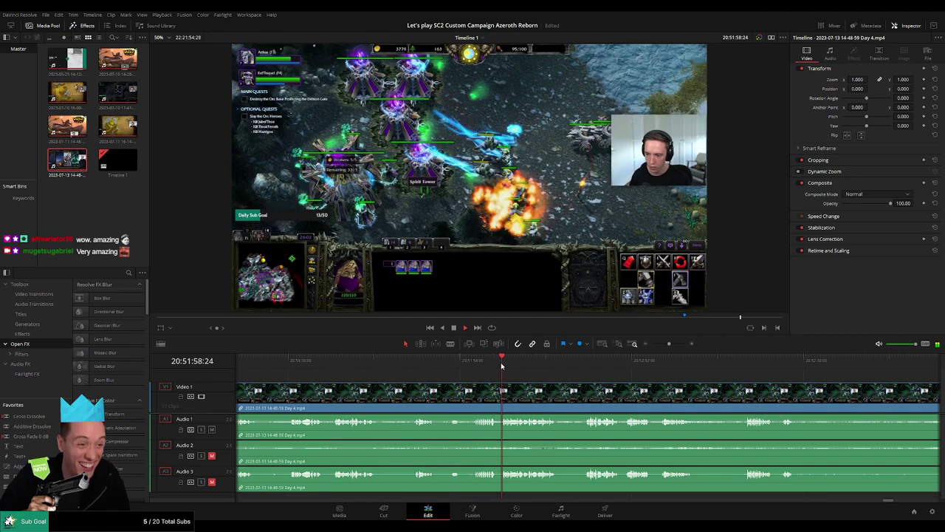
Step: Park the playhead at 20:52:06:00, where the 'Save Successful' notice appears
{"action": "scroll", "coordinate": [472, 370], "scroll_direction": "right", "scroll_amount": 3}
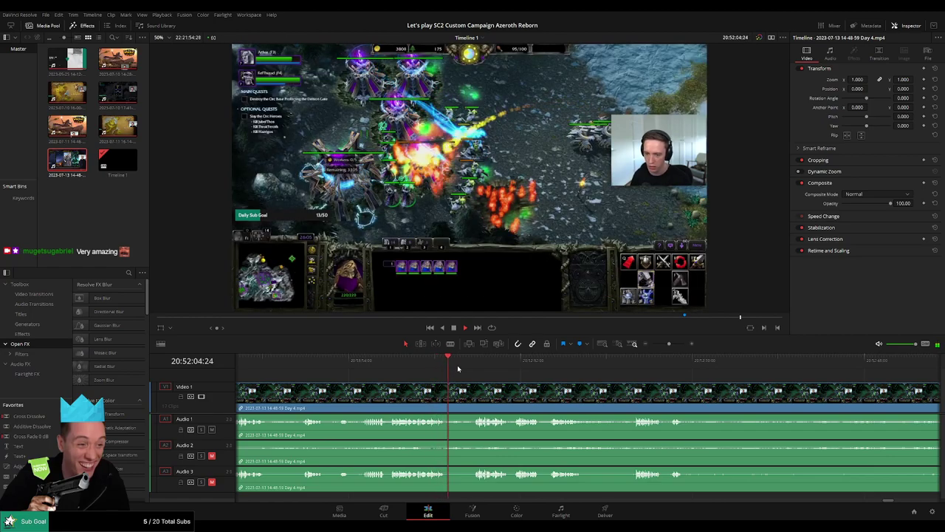
{"action": "scroll", "coordinate": [436, 369], "scroll_direction": "up", "scroll_amount": 1}
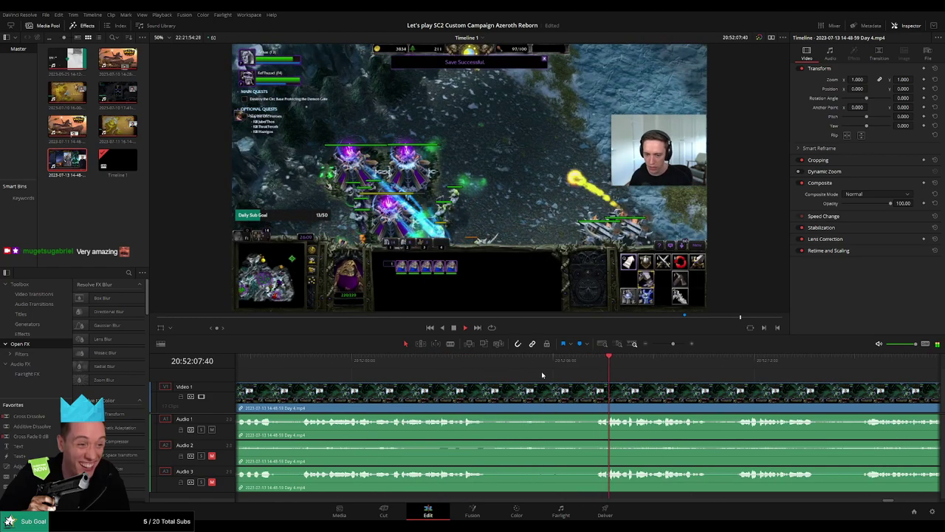
{"action": "left_click", "coordinate": [596, 362]}
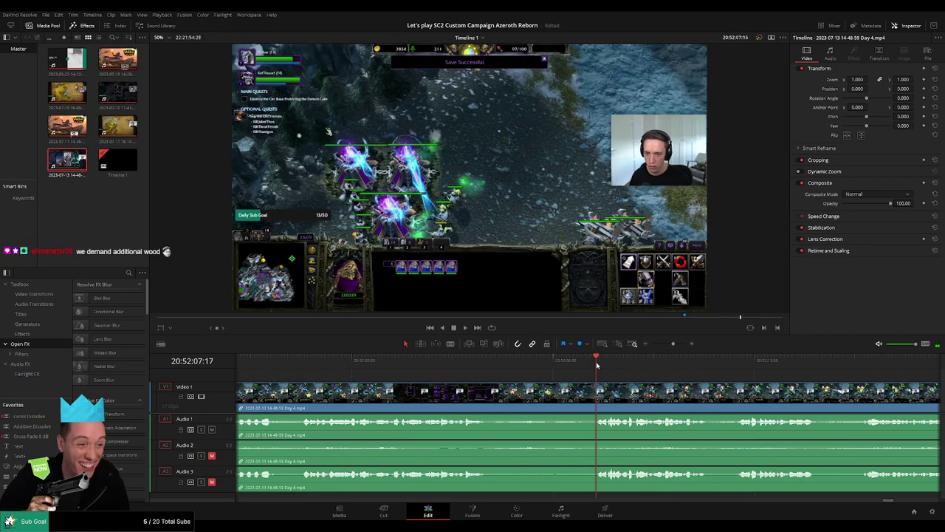
{"action": "left_click", "coordinate": [566, 366]}
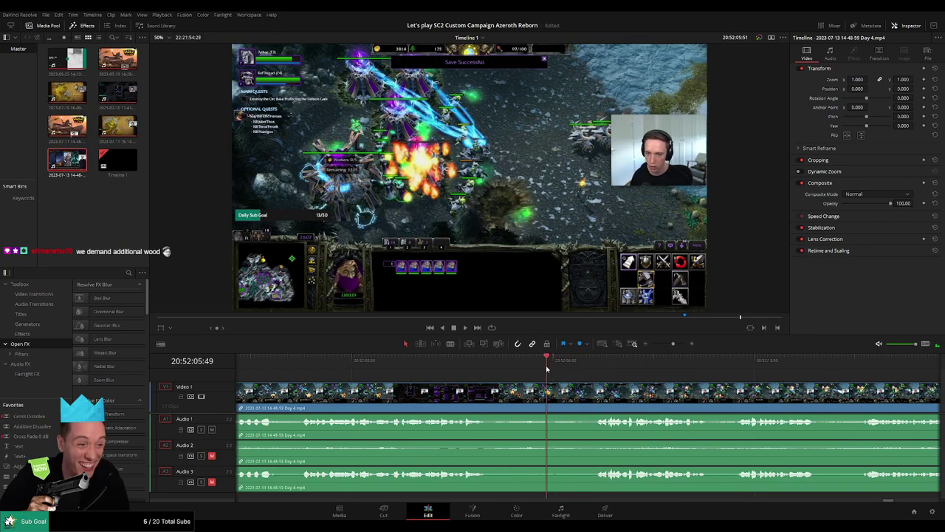
{"action": "left_click", "coordinate": [554, 367]}
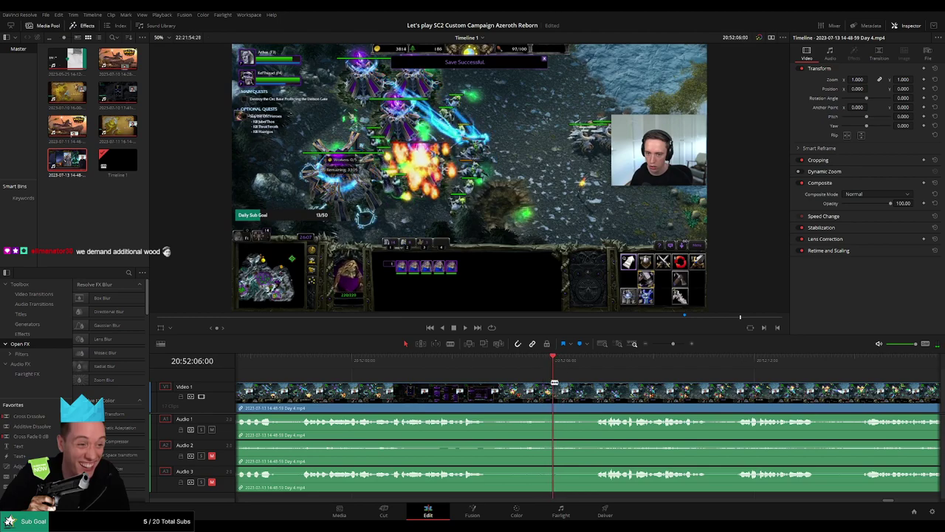
Step: Blade all tracks at 20:52:06:00, add one-second audio fade-outs into the cut, and review
{"action": "key", "text": "ctrl+b"}
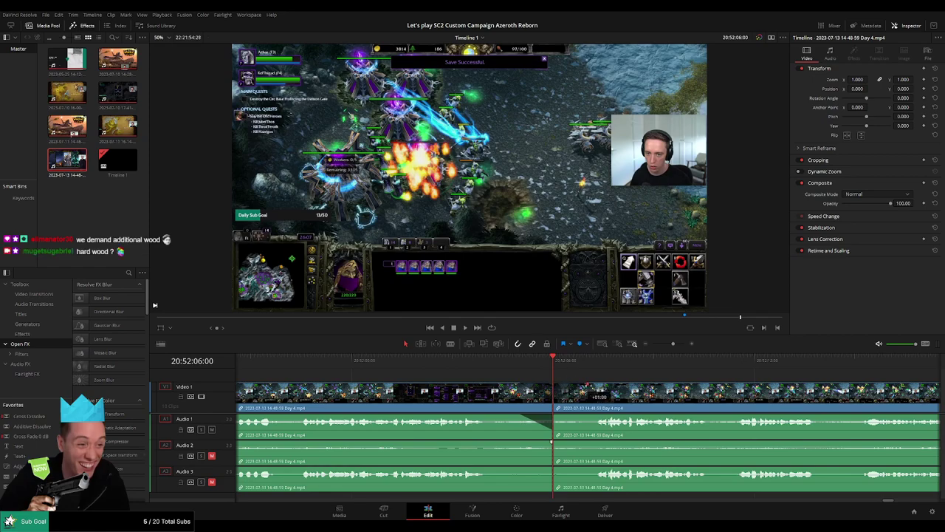
{"action": "mouse_move", "coordinate": [576, 404]}
{"action": "left_mouse_down"}
{"action": "mouse_move", "coordinate": [557, 413]}
{"action": "mouse_move", "coordinate": [595, 419]}
{"action": "left_mouse_up"}
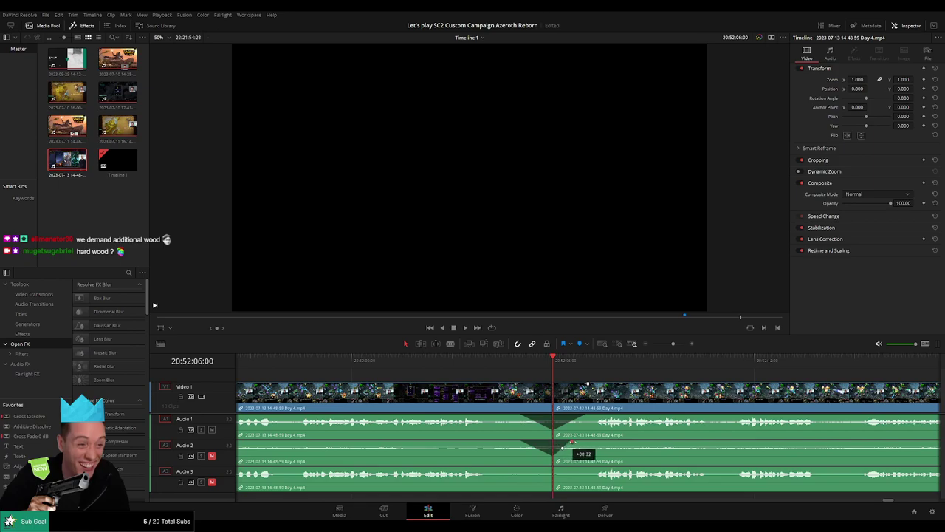
{"action": "left_click_drag", "start_coordinate": [567, 448], "coordinate": [521, 469]}
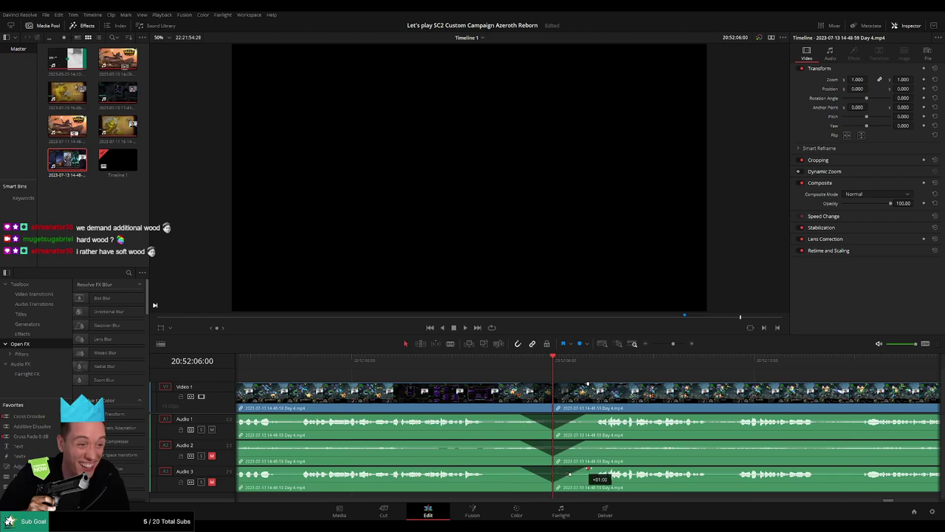
{"action": "key", "text": "slash"}
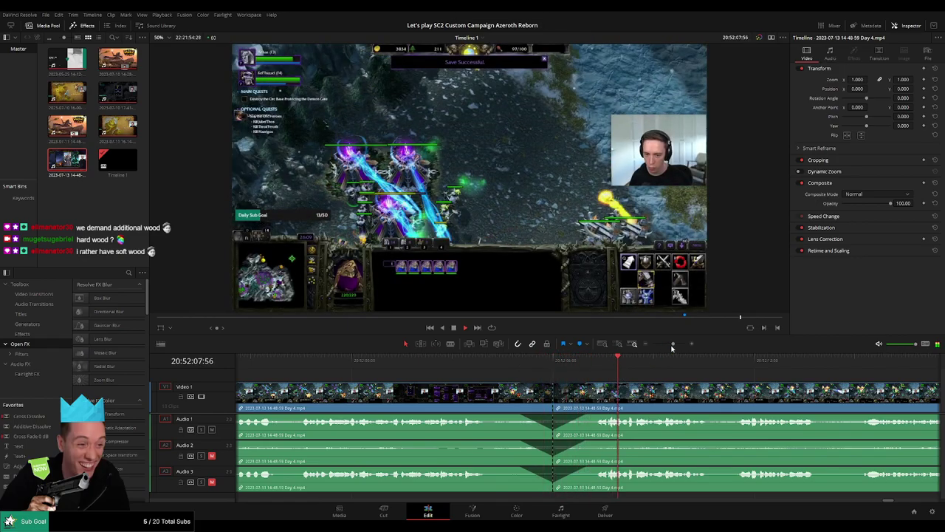
{"action": "left_click_drag", "start_coordinate": [668, 345], "coordinate": [652, 344]}
Step: Stop playback and return the playhead to the 20:52:06:00 cut
{"action": "key", "text": "space"}
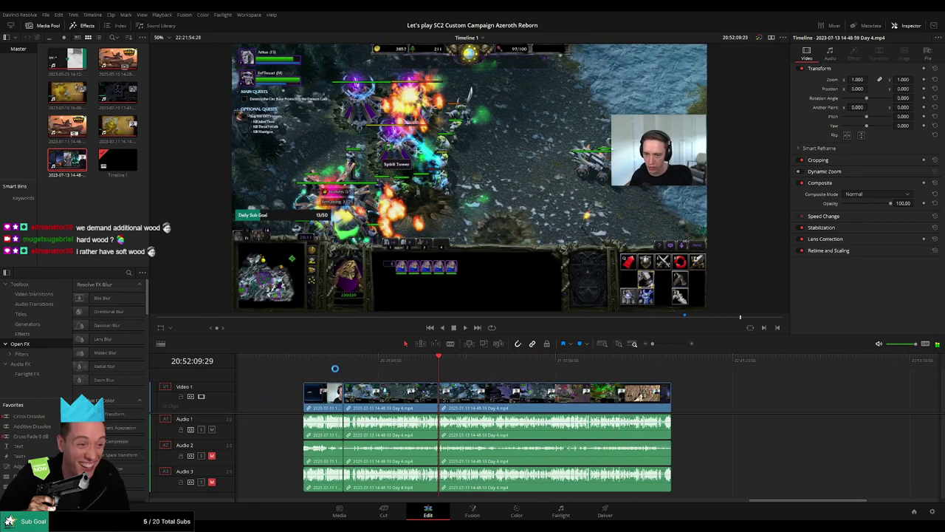
{"action": "left_click", "coordinate": [306, 361]}
{"action": "left_click", "coordinate": [433, 362]}
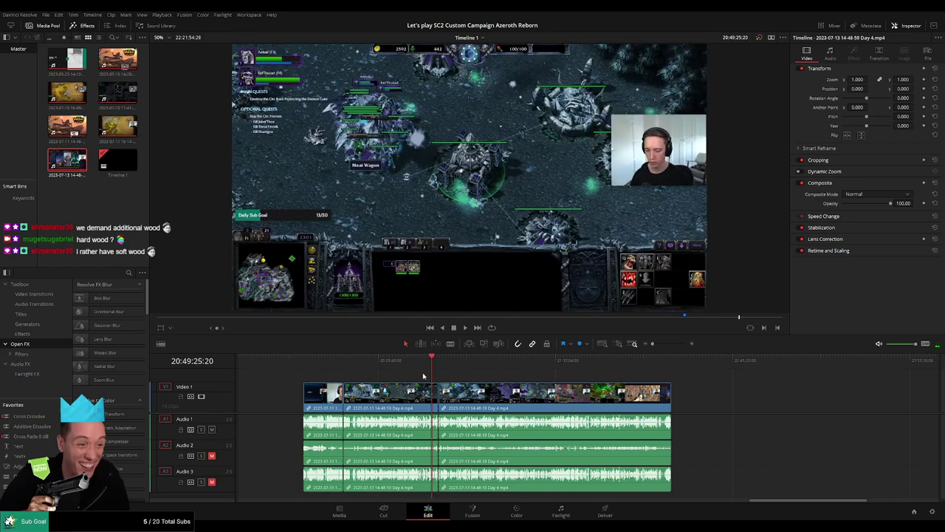
{"action": "scroll", "coordinate": [451, 376], "scroll_direction": "right", "scroll_amount": 2}
{"action": "left_click", "coordinate": [418, 370]}
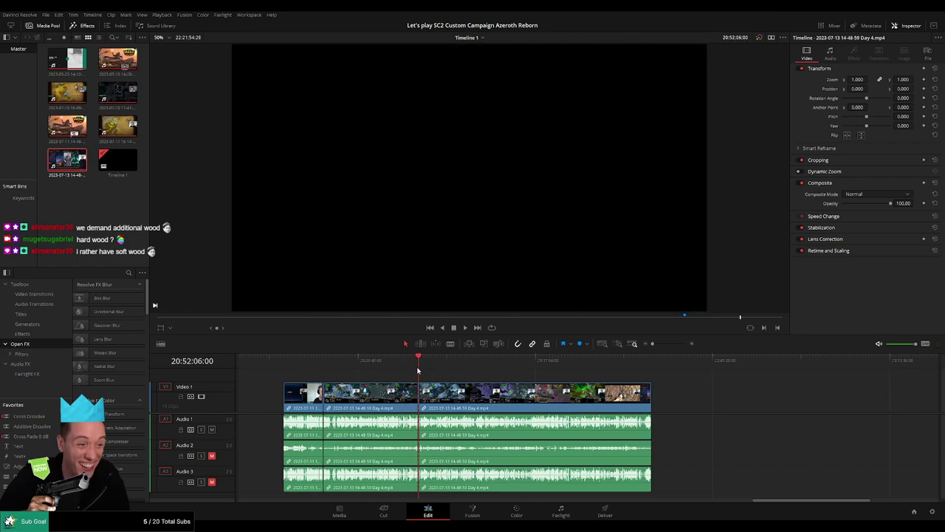
Step: Move the Day 4 clip after the cut so it starts at the playhead
{"action": "left_click_drag", "start_coordinate": [562, 395], "coordinate": [677, 399]}
{"action": "left_click", "coordinate": [458, 389]}
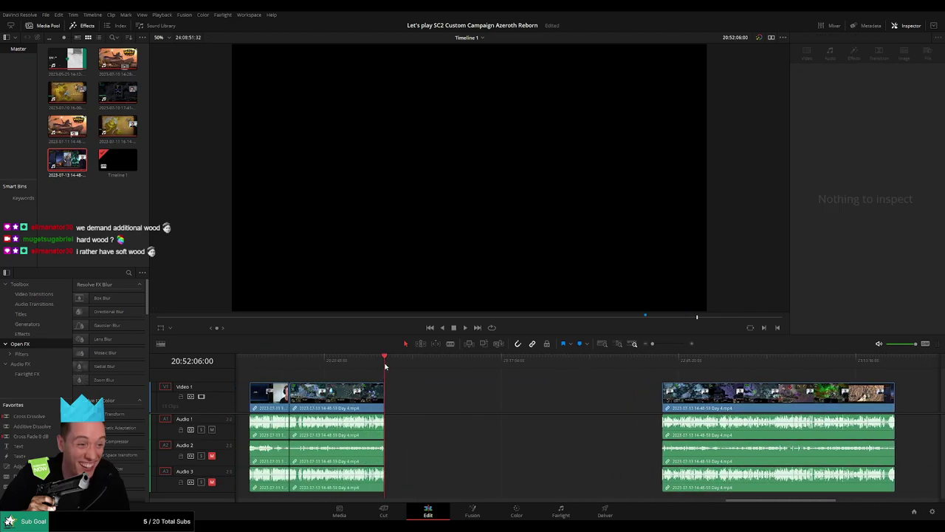
{"action": "left_click_drag", "start_coordinate": [502, 382], "coordinate": [529, 385]}
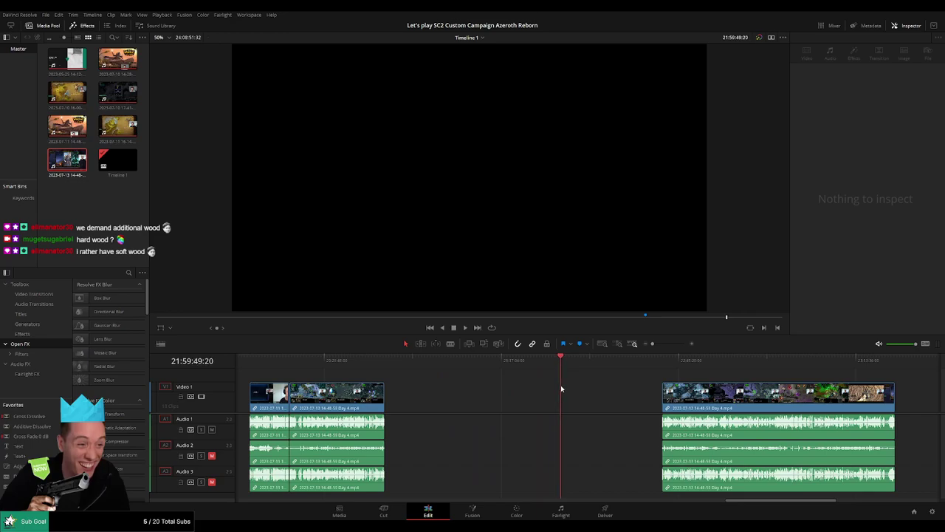
{"action": "scroll", "coordinate": [583, 391], "scroll_direction": "up", "scroll_amount": 3}
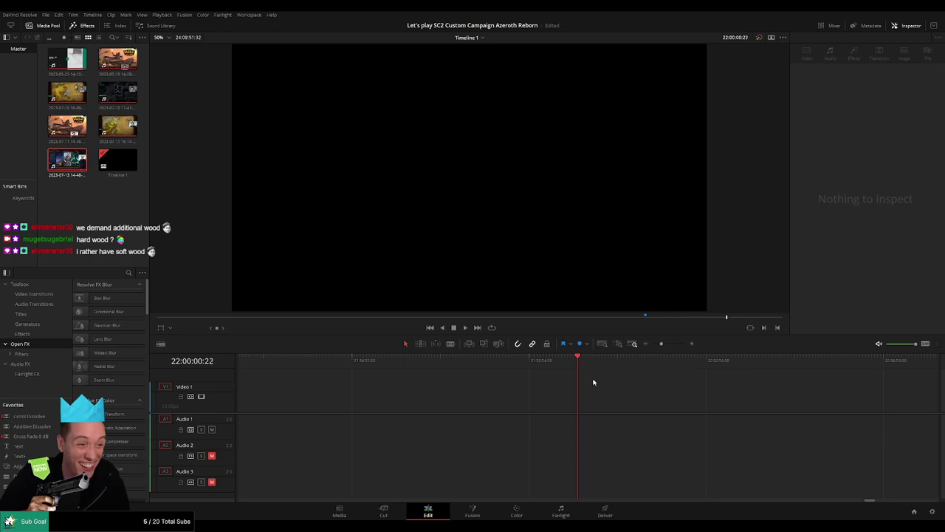
{"action": "scroll", "coordinate": [680, 350], "scroll_direction": "down", "scroll_amount": 3}
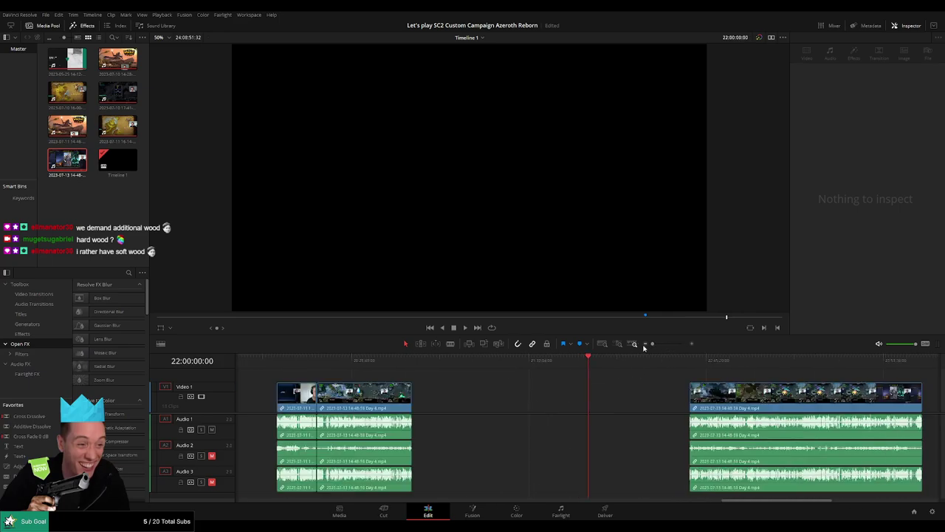
{"action": "left_click_drag", "start_coordinate": [502, 396], "coordinate": [456, 399]}
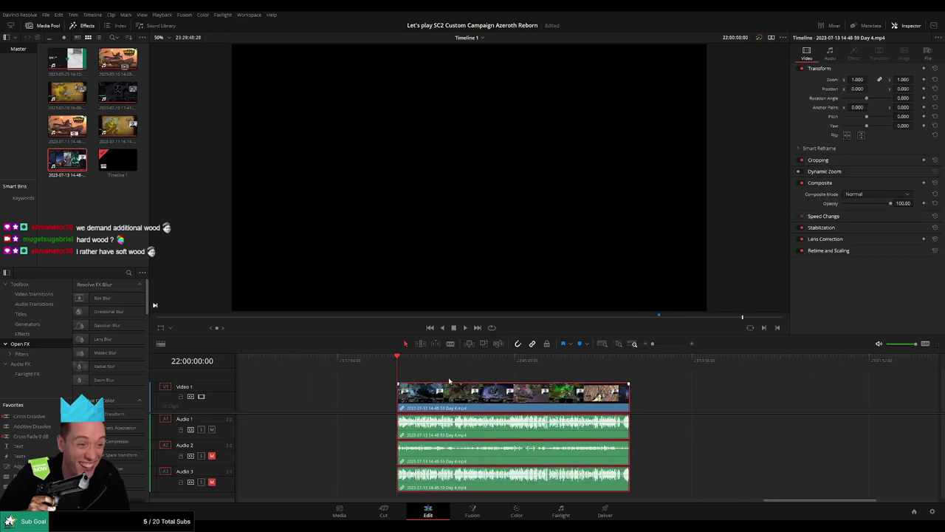
{"action": "key", "text": "space"}
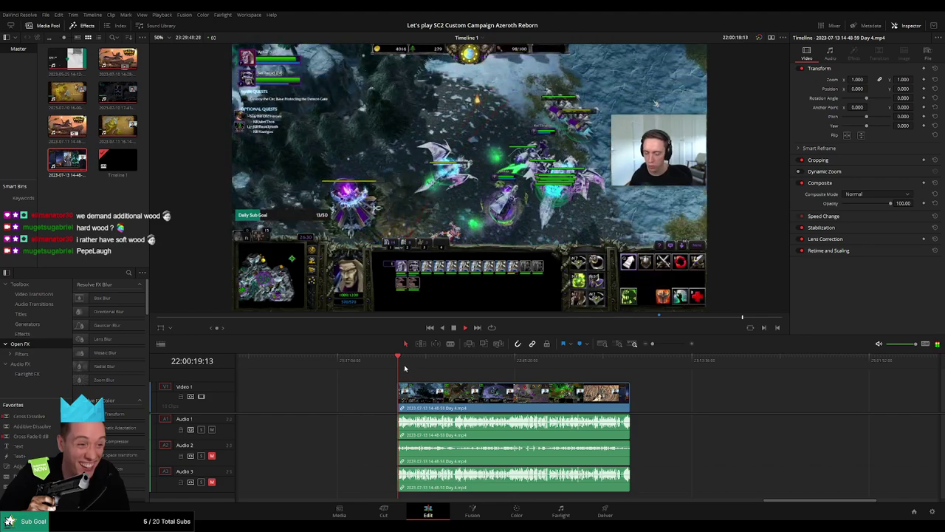
{"action": "left_click_drag", "start_coordinate": [405, 368], "coordinate": [528, 367]}
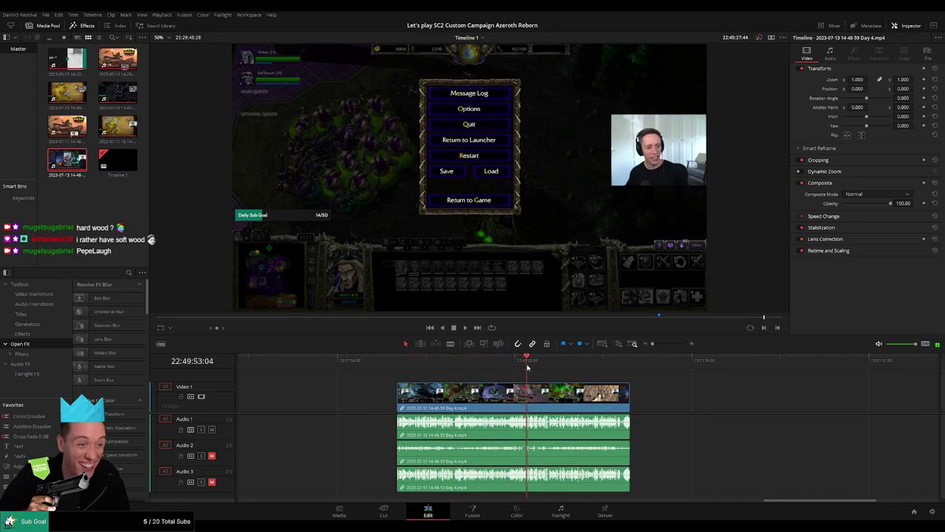
{"action": "key", "text": "space"}
{"action": "key", "text": "shift+z"}
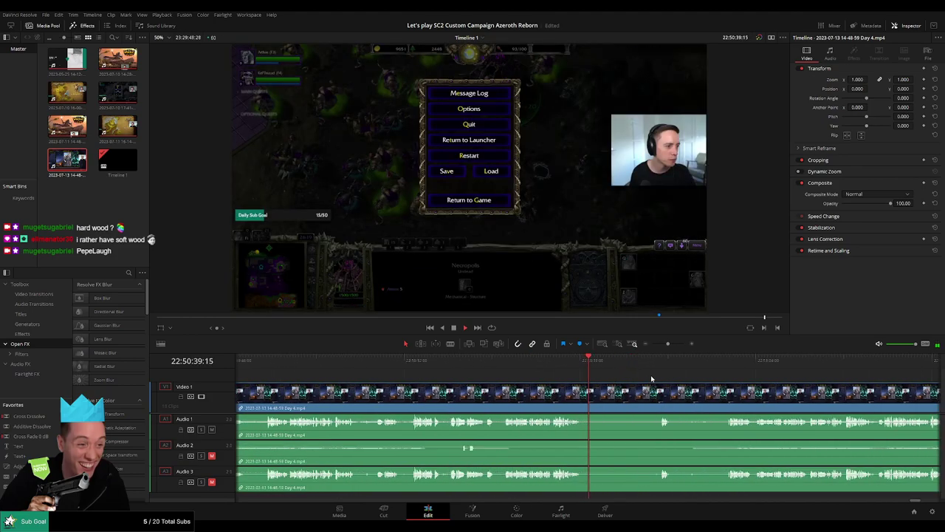
{"action": "scroll", "coordinate": [620, 369], "scroll_direction": "up", "scroll_amount": 1}
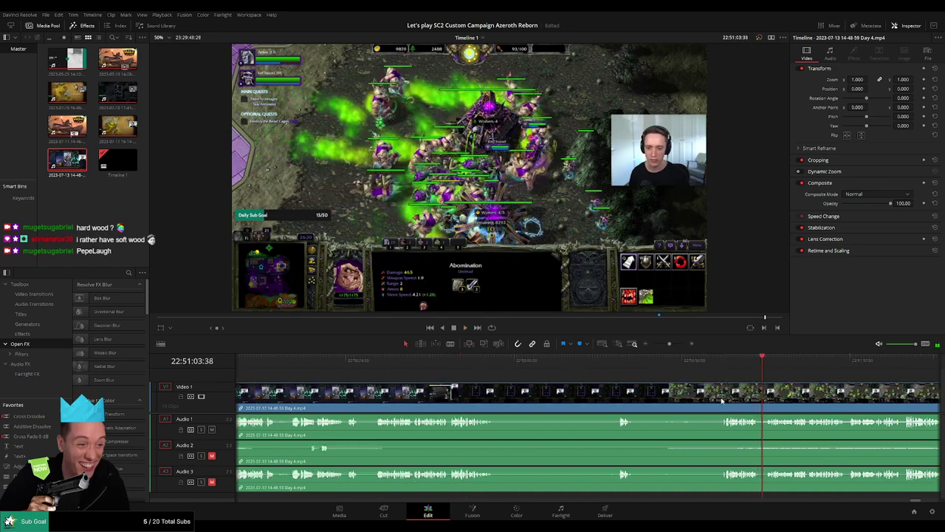
{"action": "left_click_drag", "start_coordinate": [460, 362], "coordinate": [374, 362]}
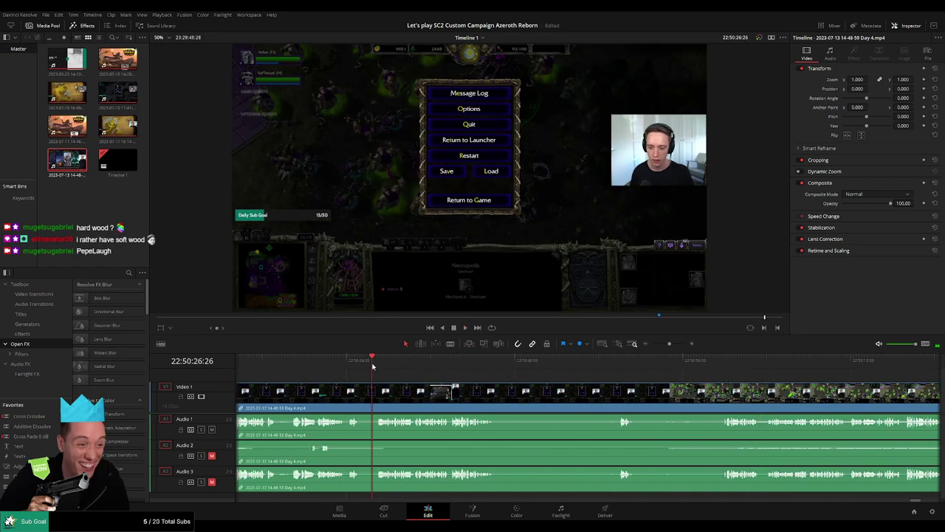
{"action": "left_click", "coordinate": [491, 361]}
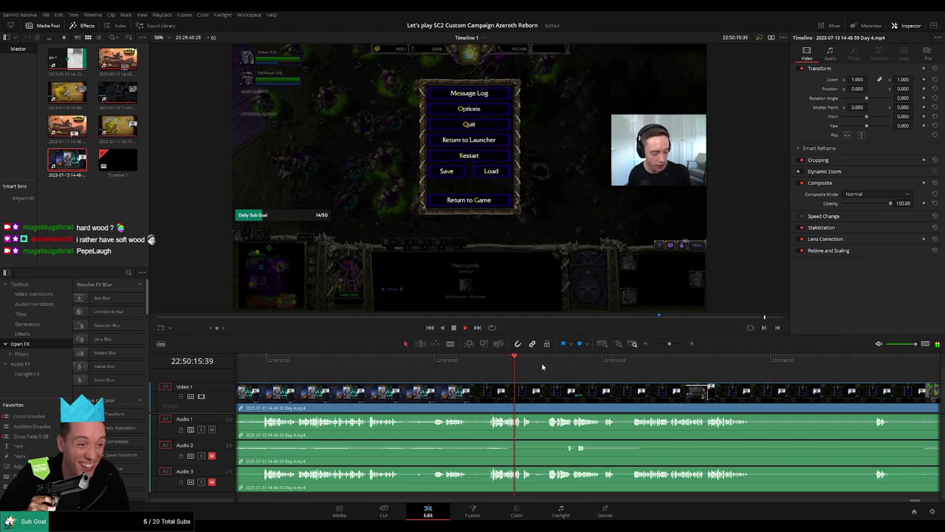
{"action": "left_click", "coordinate": [545, 365]}
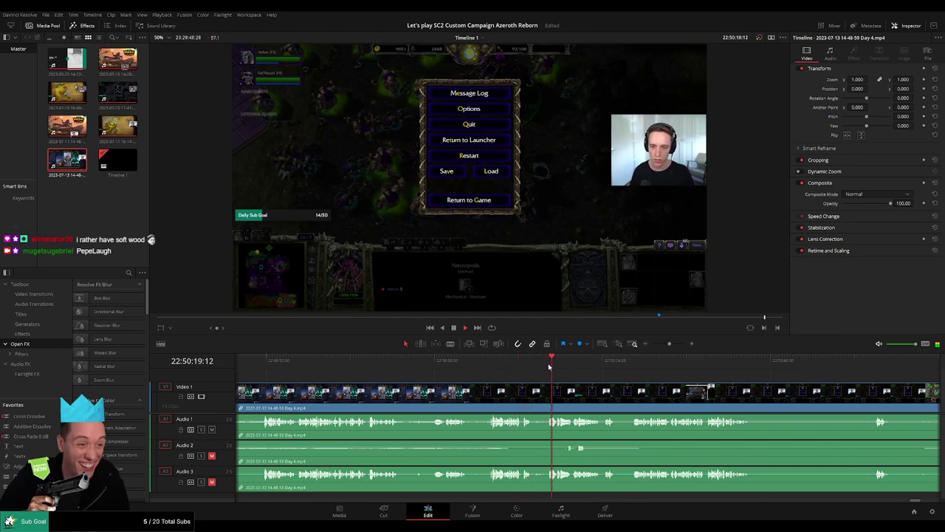
{"action": "left_click", "coordinate": [463, 362]}
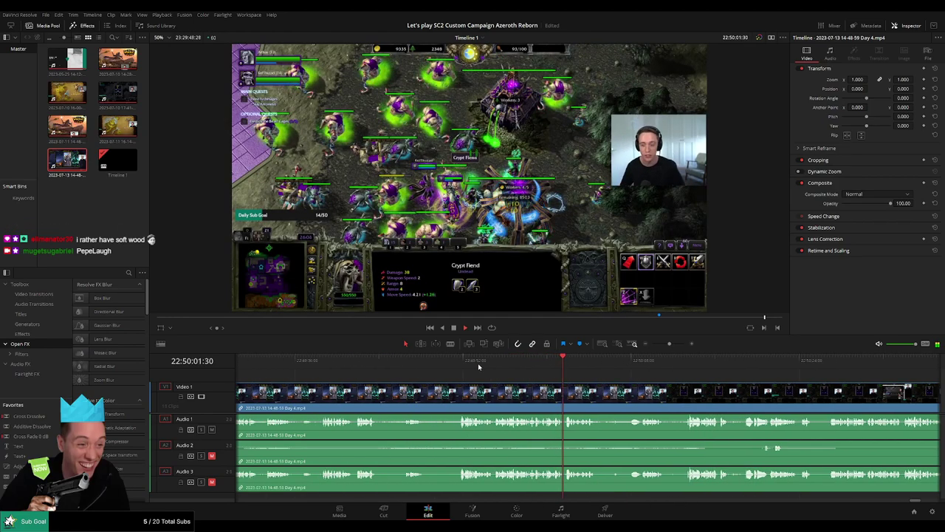
{"action": "left_click", "coordinate": [355, 362]}
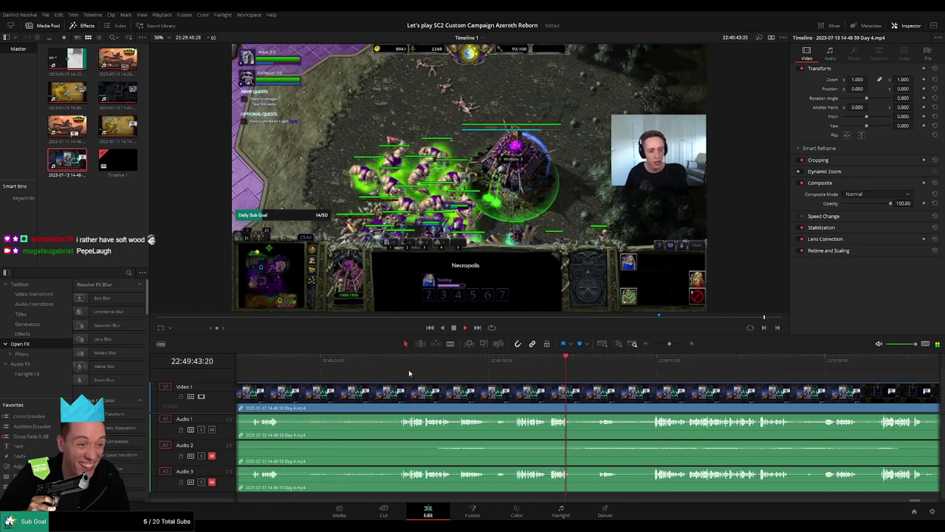
{"action": "left_click", "coordinate": [402, 366]}
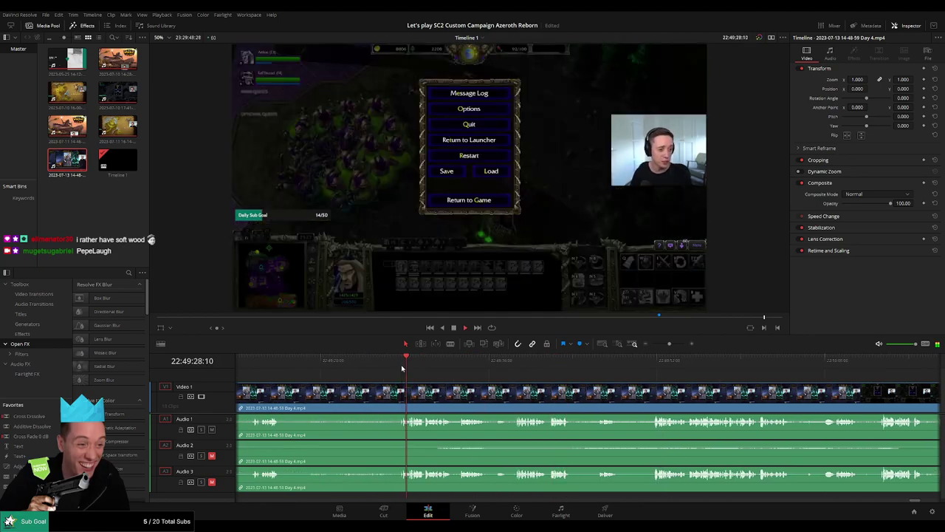
{"action": "scroll", "coordinate": [411, 367], "scroll_direction": "up", "scroll_amount": 2}
{"action": "left_click", "coordinate": [414, 366]}
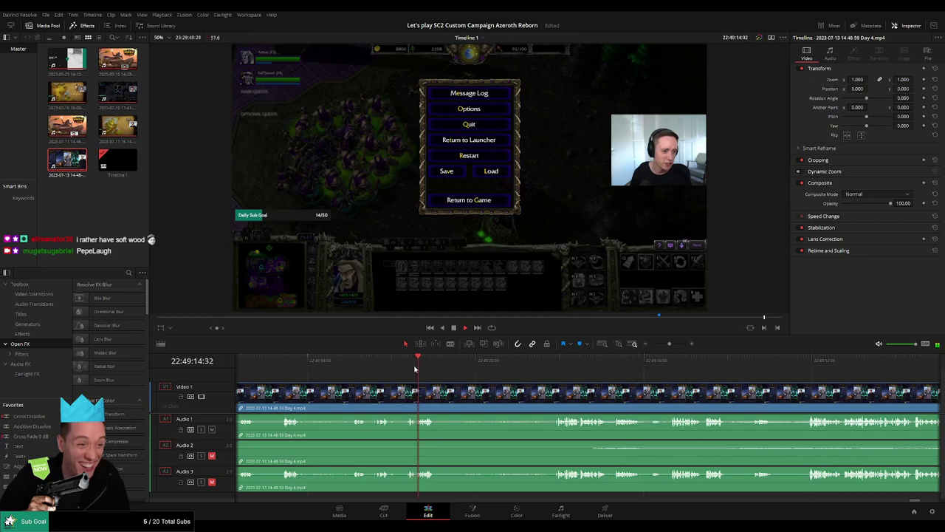
{"action": "scroll", "coordinate": [443, 369], "scroll_direction": "up", "scroll_amount": 2}
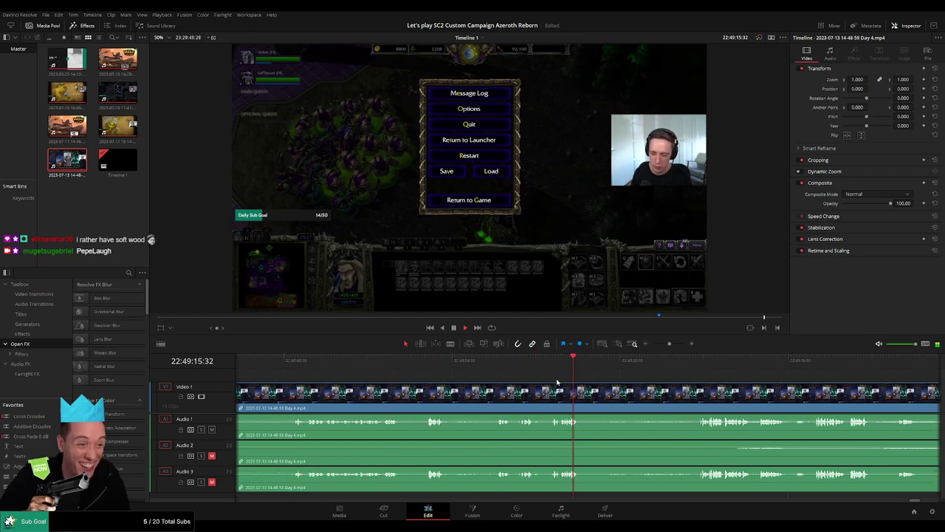
{"action": "left_click", "coordinate": [467, 366]}
{"action": "left_click", "coordinate": [424, 366]}
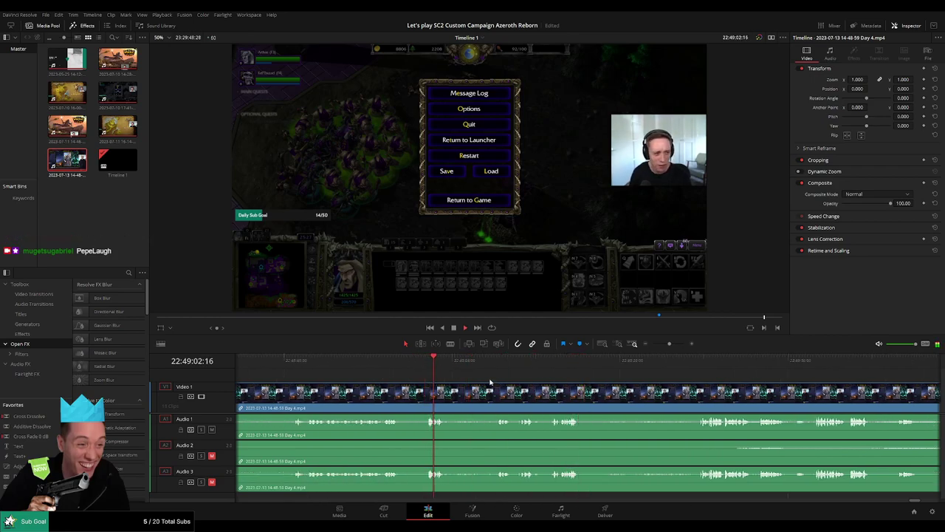
{"action": "scroll", "coordinate": [332, 373], "scroll_direction": "up", "scroll_amount": 3}
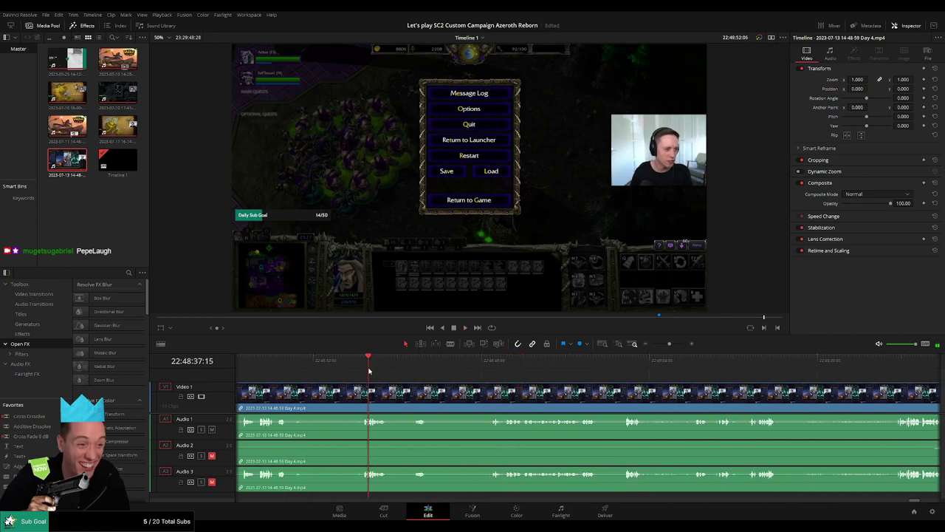
{"action": "scroll", "coordinate": [480, 368], "scroll_direction": "down", "scroll_amount": 2}
{"action": "left_click", "coordinate": [518, 366]}
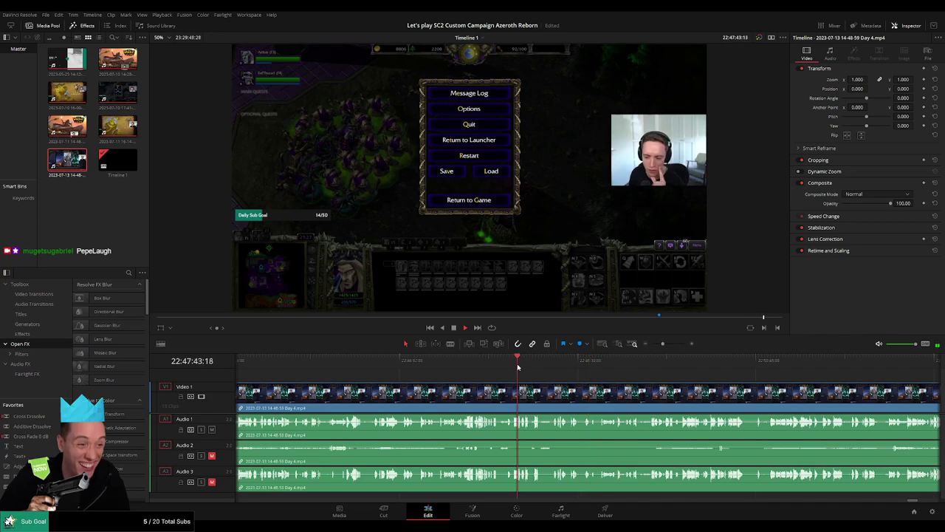
{"action": "left_click_drag", "start_coordinate": [517, 367], "coordinate": [433, 370]}
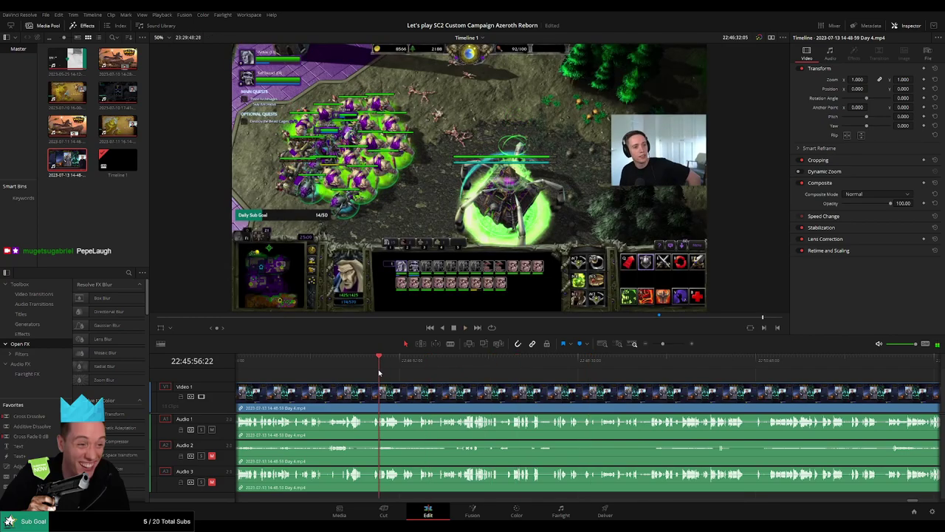
{"action": "mouse_move", "coordinate": [434, 370]}
{"action": "left_mouse_down"}
{"action": "mouse_move", "coordinate": [380, 373]}
{"action": "mouse_move", "coordinate": [468, 370]}
{"action": "left_mouse_up"}
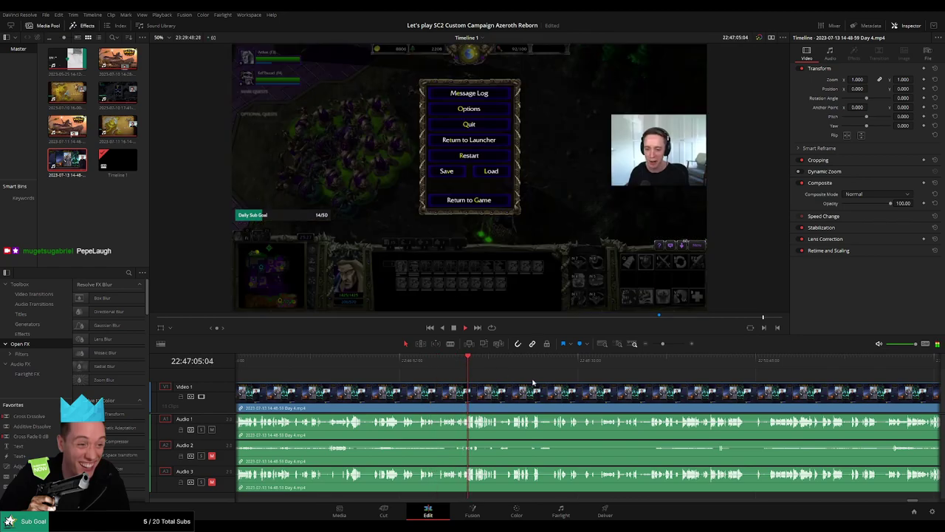
{"action": "scroll", "coordinate": [533, 382], "scroll_direction": "up", "scroll_amount": 2}
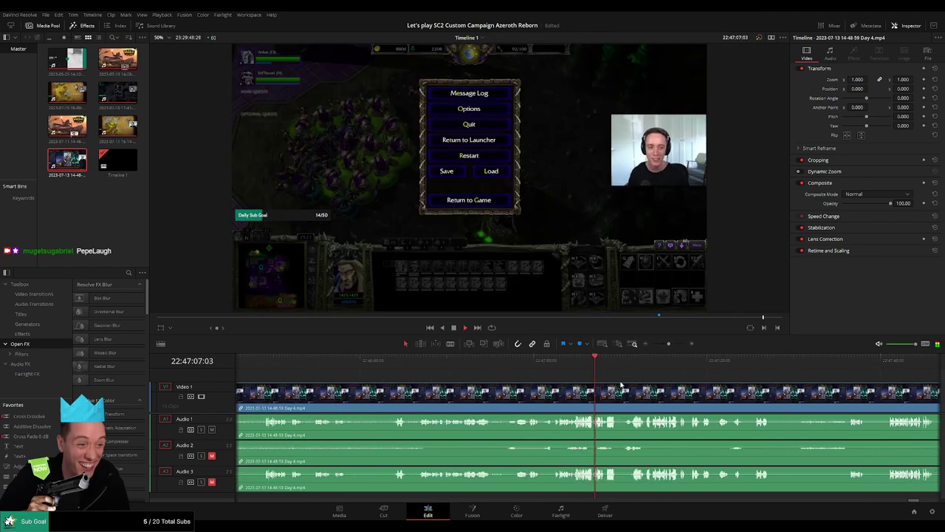
{"action": "scroll", "coordinate": [621, 385], "scroll_direction": "left", "scroll_amount": 3}
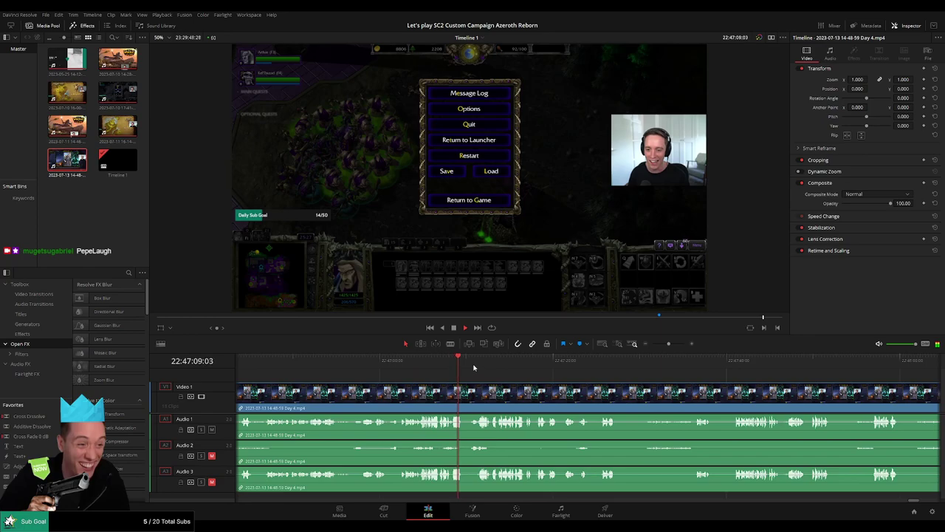
{"action": "left_click", "coordinate": [475, 366]}
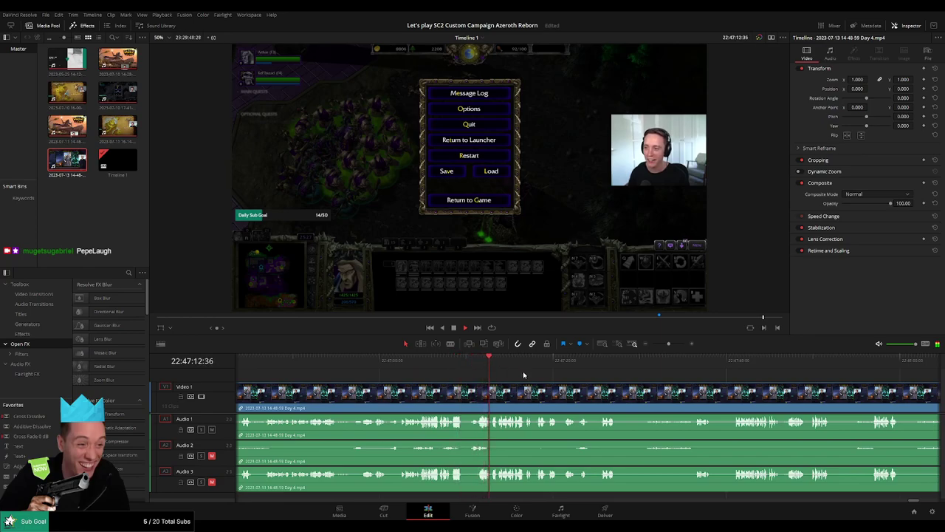
{"action": "scroll", "coordinate": [447, 374], "scroll_direction": "right", "scroll_amount": 2}
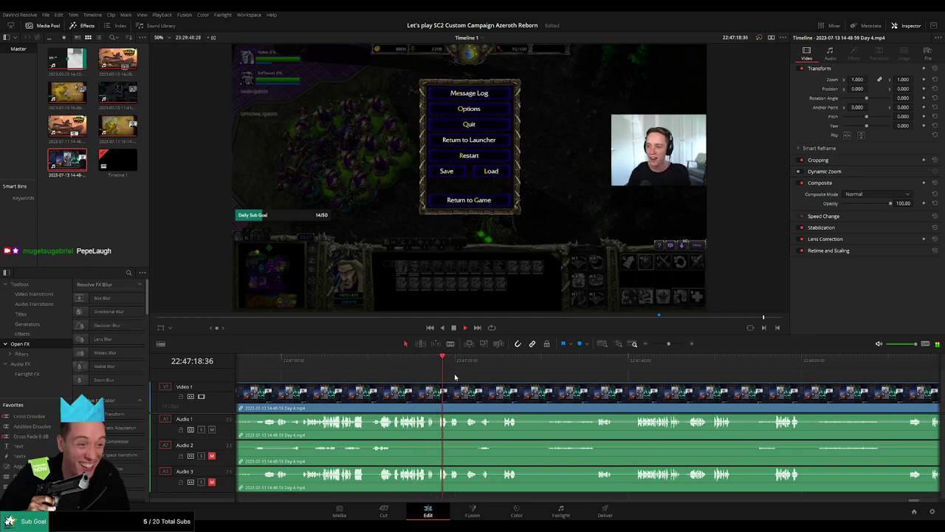
{"action": "left_click", "coordinate": [470, 365]}
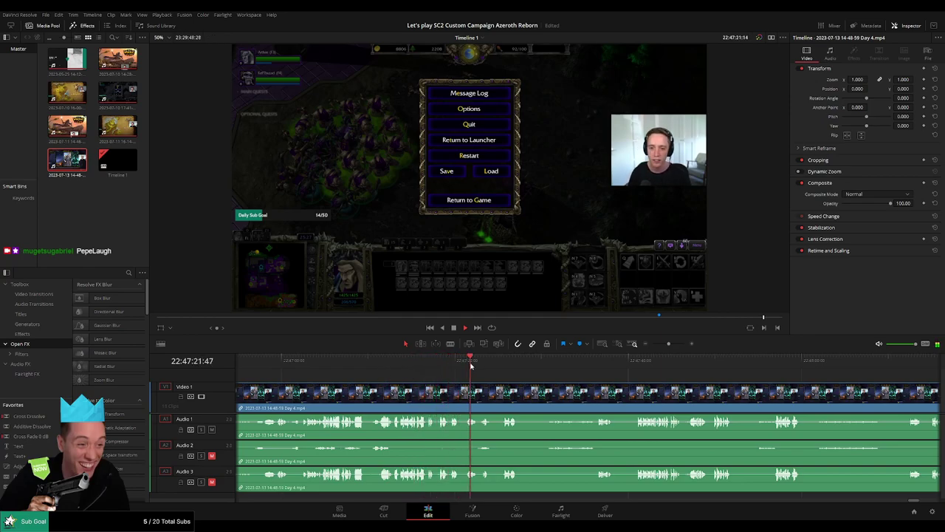
{"action": "scroll", "coordinate": [526, 379], "scroll_direction": "right", "scroll_amount": 3}
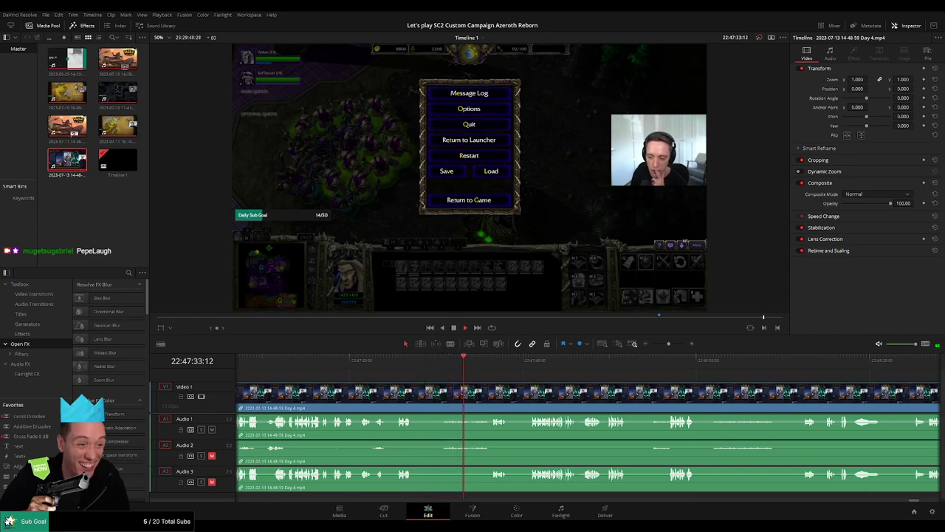
{"action": "left_click", "coordinate": [491, 364]}
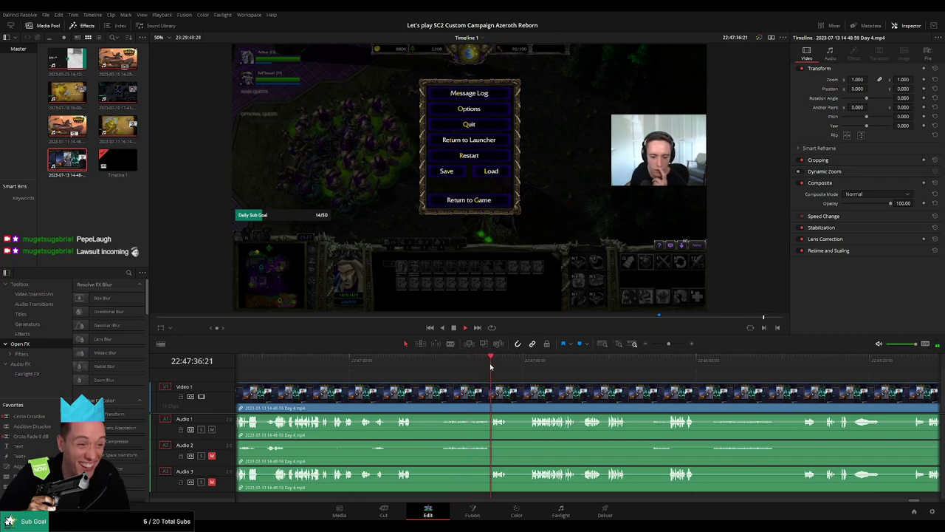
{"action": "left_click", "coordinate": [532, 369]}
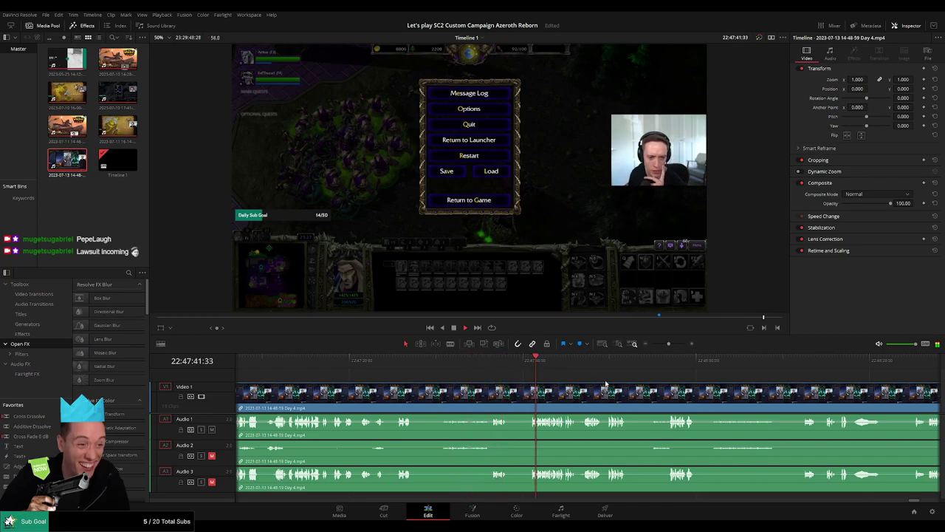
{"action": "left_click", "coordinate": [452, 369]}
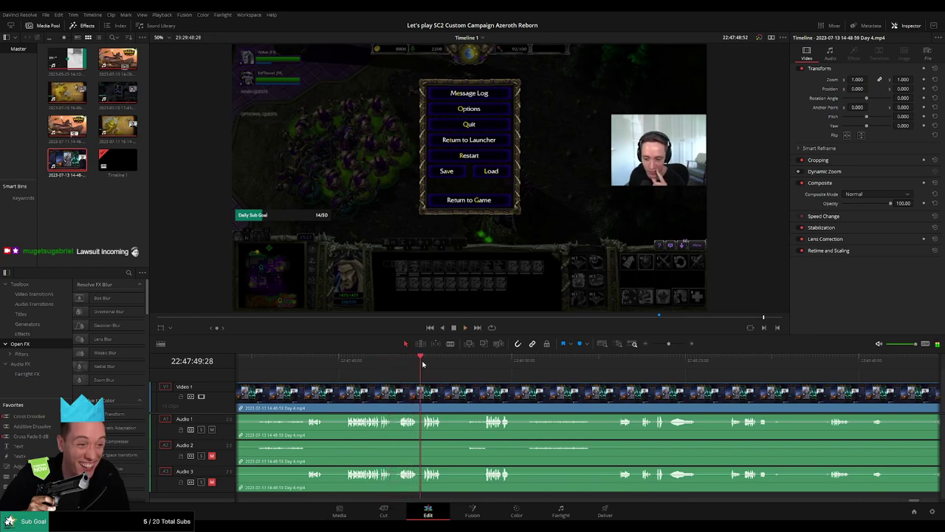
{"action": "left_click", "coordinate": [461, 361]}
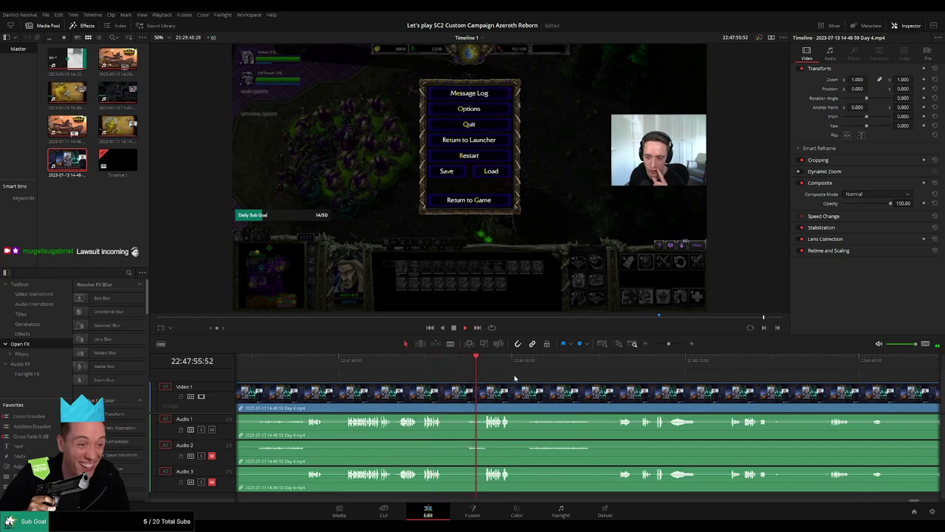
{"action": "left_click", "coordinate": [467, 361]}
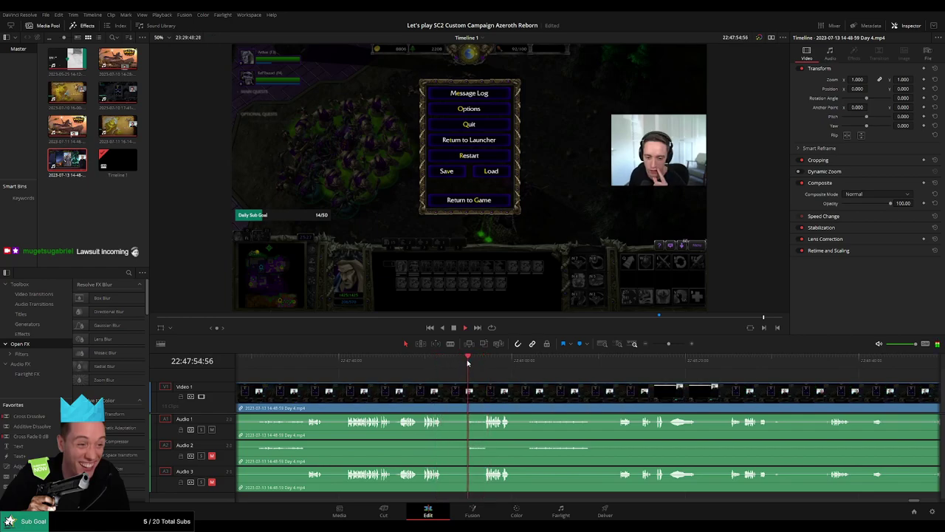
{"action": "left_click", "coordinate": [468, 361]}
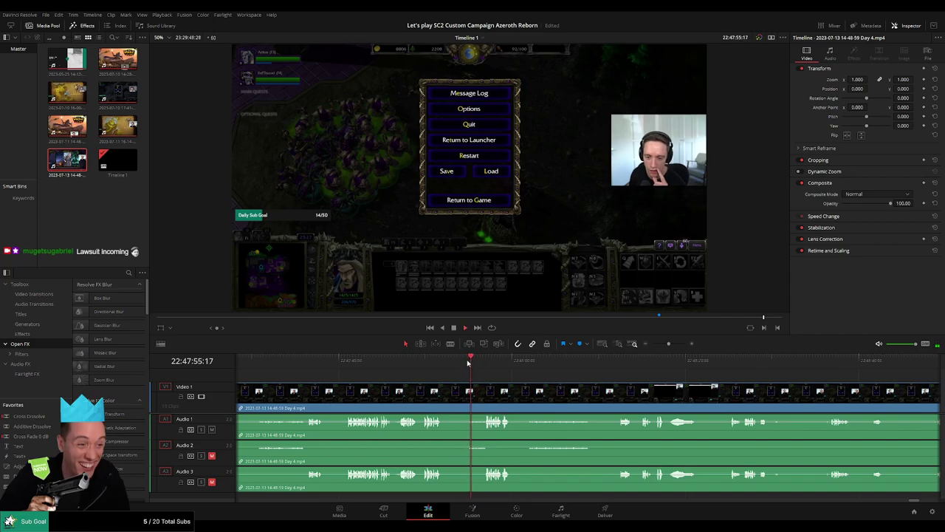
{"action": "left_click", "coordinate": [468, 362]}
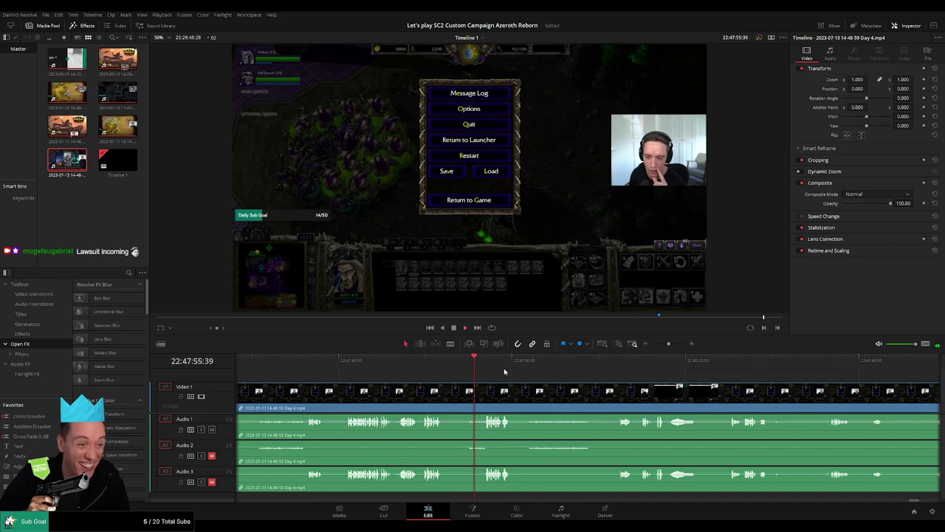
{"action": "scroll", "coordinate": [458, 380], "scroll_direction": "right", "scroll_amount": 3}
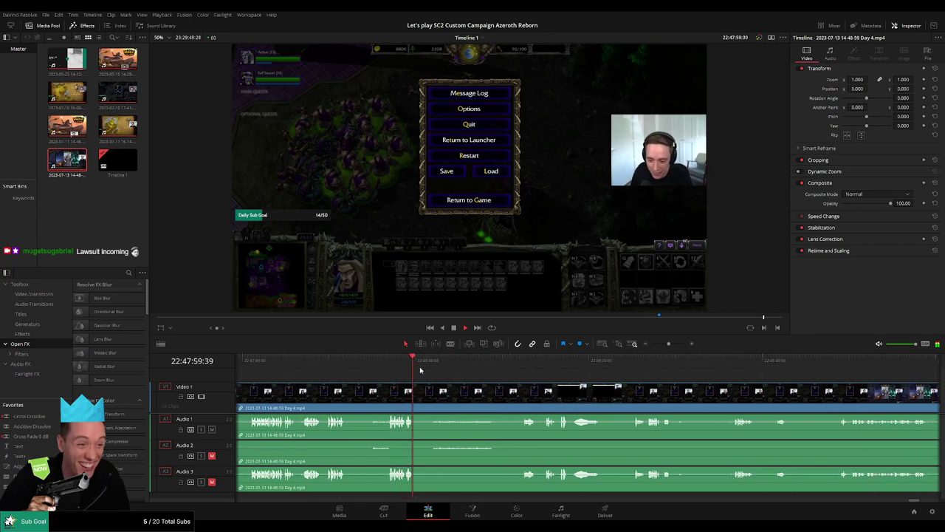
{"action": "left_click", "coordinate": [428, 361]}
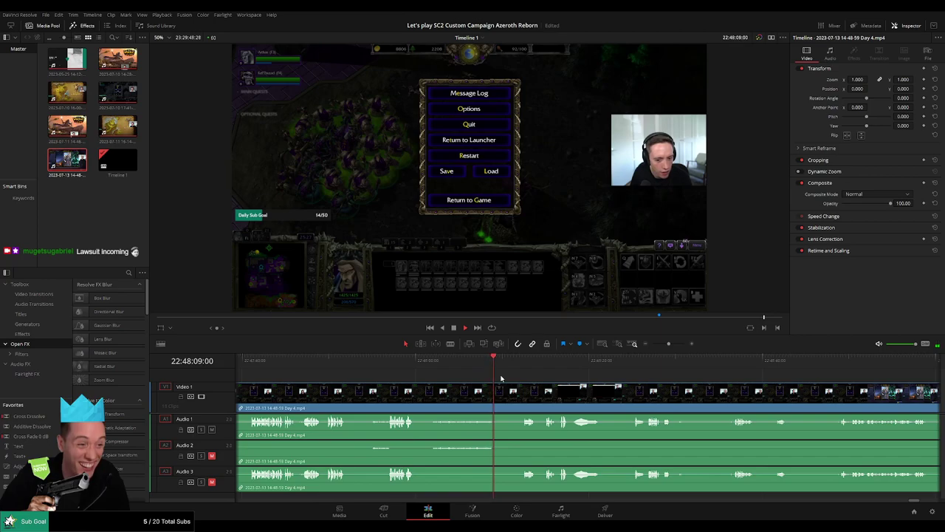
{"action": "left_click_drag", "start_coordinate": [505, 372], "coordinate": [514, 365]}
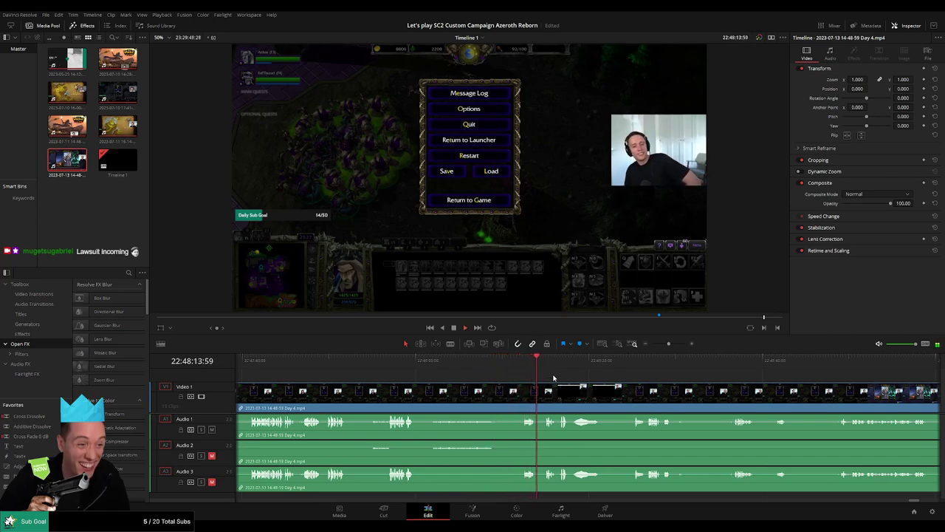
{"action": "scroll", "coordinate": [547, 378], "scroll_direction": "right", "scroll_amount": 2}
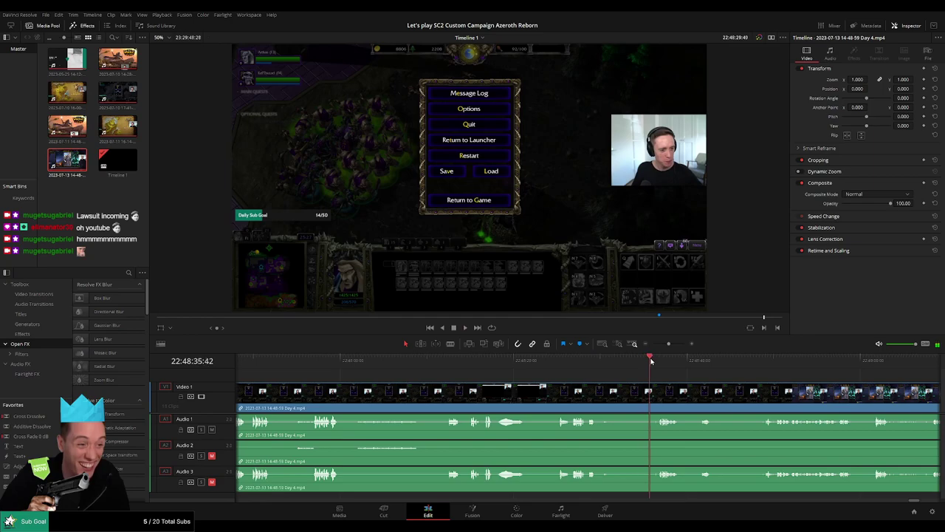
{"action": "scroll", "coordinate": [516, 375], "scroll_direction": "right", "scroll_amount": 3}
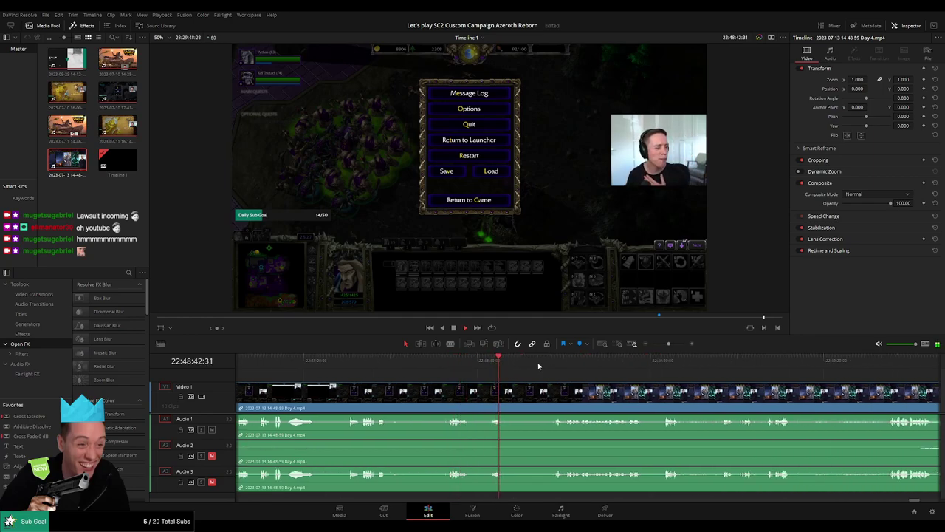
{"action": "scroll", "coordinate": [547, 378], "scroll_direction": "right", "scroll_amount": 2}
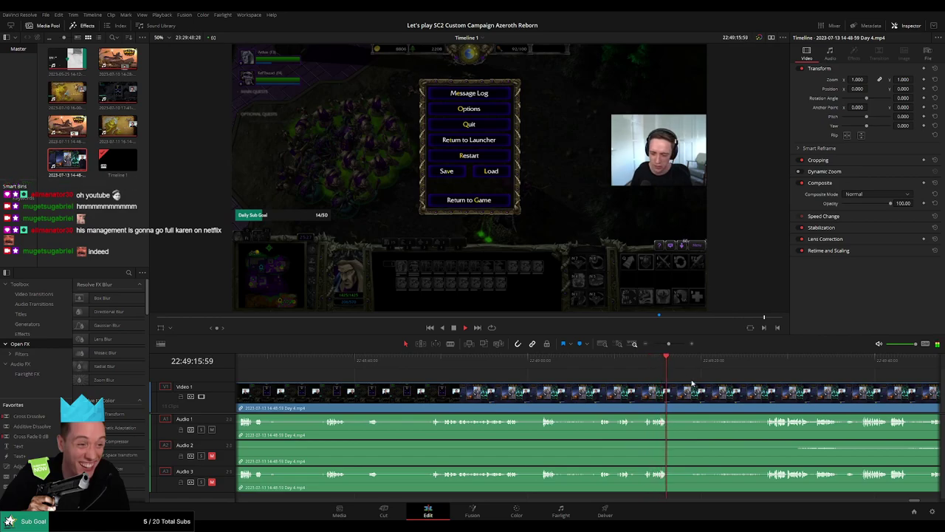
{"action": "left_click", "coordinate": [713, 361]}
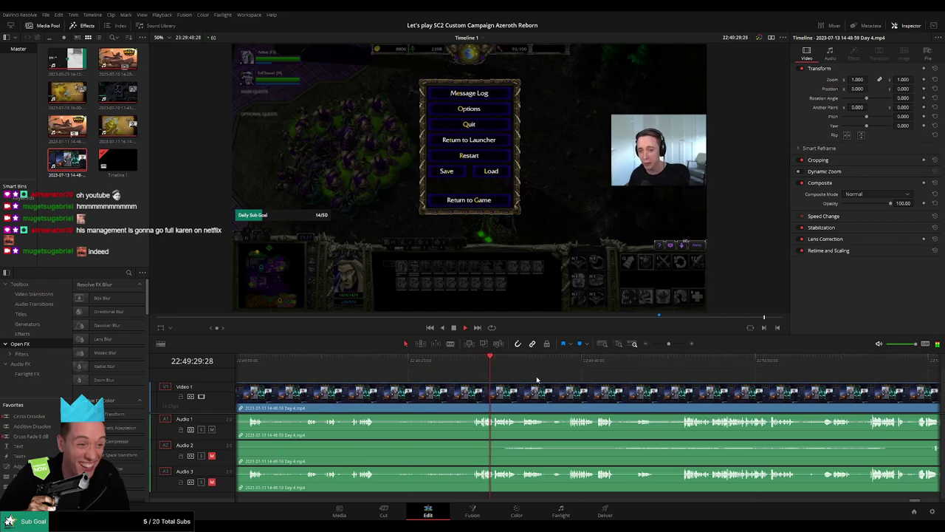
{"action": "scroll", "coordinate": [487, 376], "scroll_direction": "right", "scroll_amount": 2}
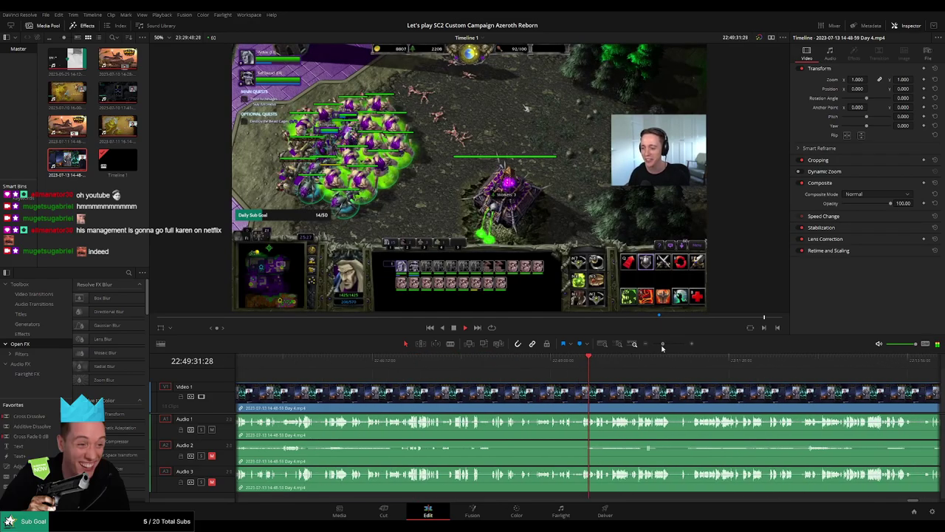
{"action": "left_click_drag", "start_coordinate": [670, 346], "coordinate": [664, 349]}
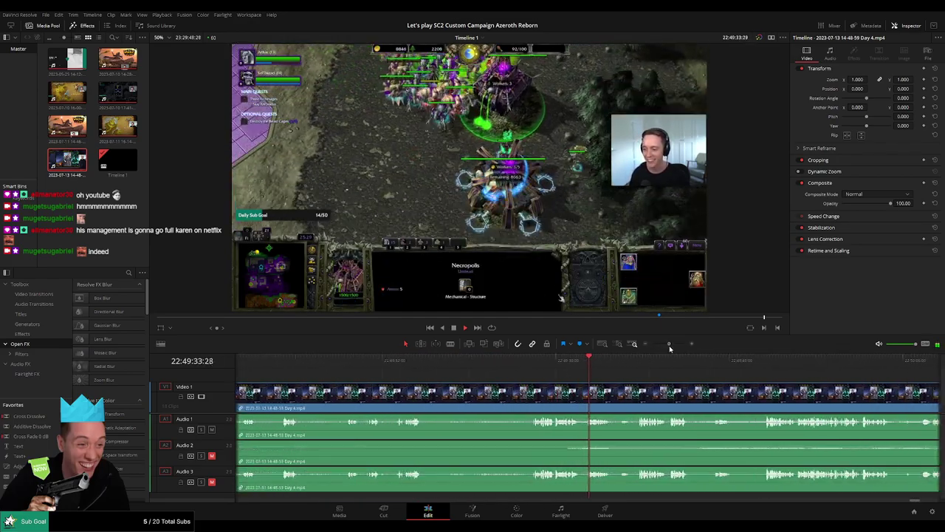
{"action": "scroll", "coordinate": [382, 379], "scroll_direction": "right", "scroll_amount": 5}
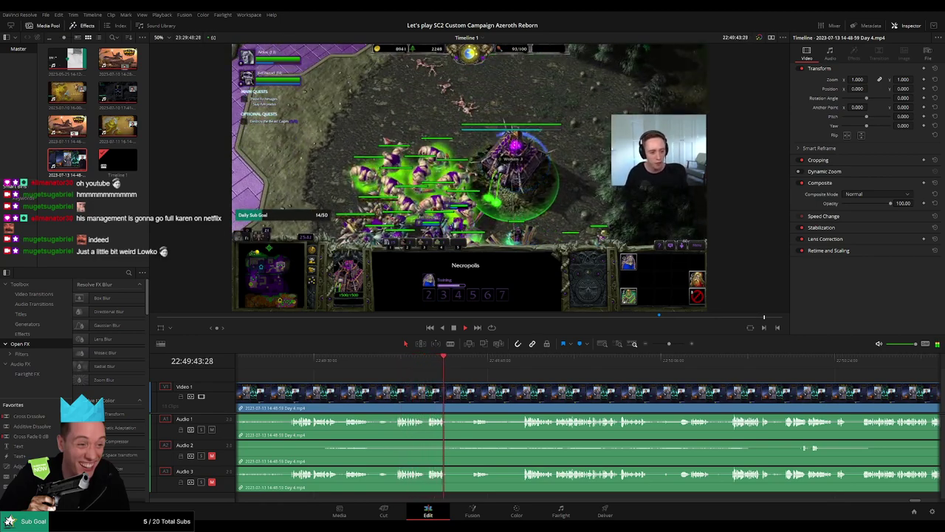
{"action": "left_click", "coordinate": [469, 368]}
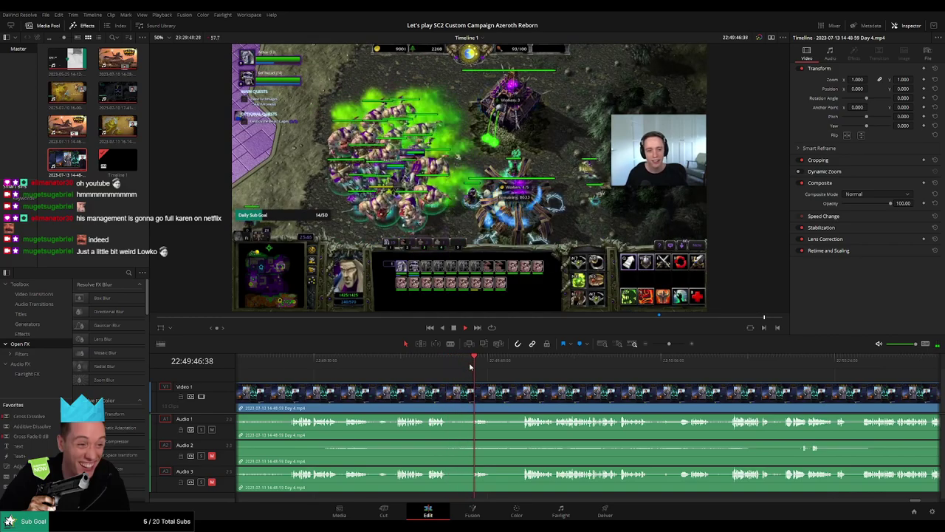
{"action": "left_click", "coordinate": [519, 367]}
{"action": "scroll", "coordinate": [517, 381], "scroll_direction": "right", "scroll_amount": 3}
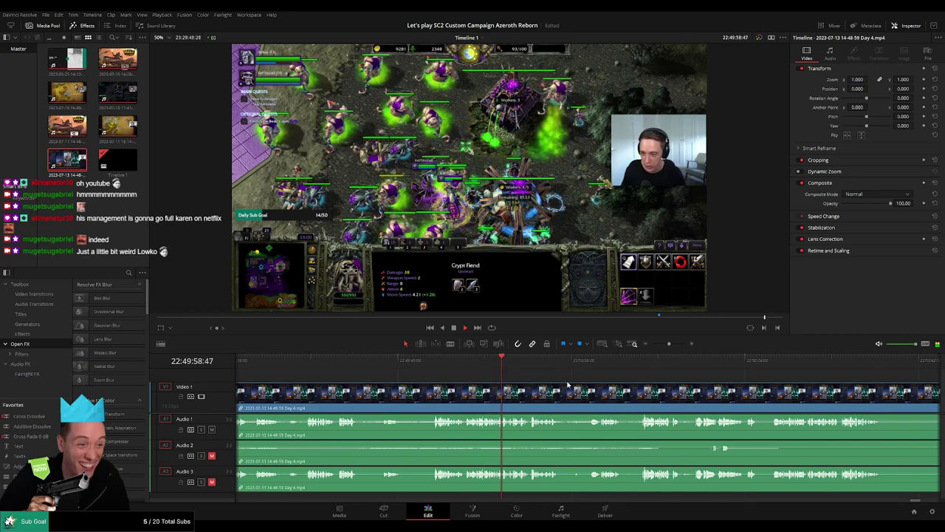
{"action": "scroll", "coordinate": [568, 384], "scroll_direction": "right", "scroll_amount": 3}
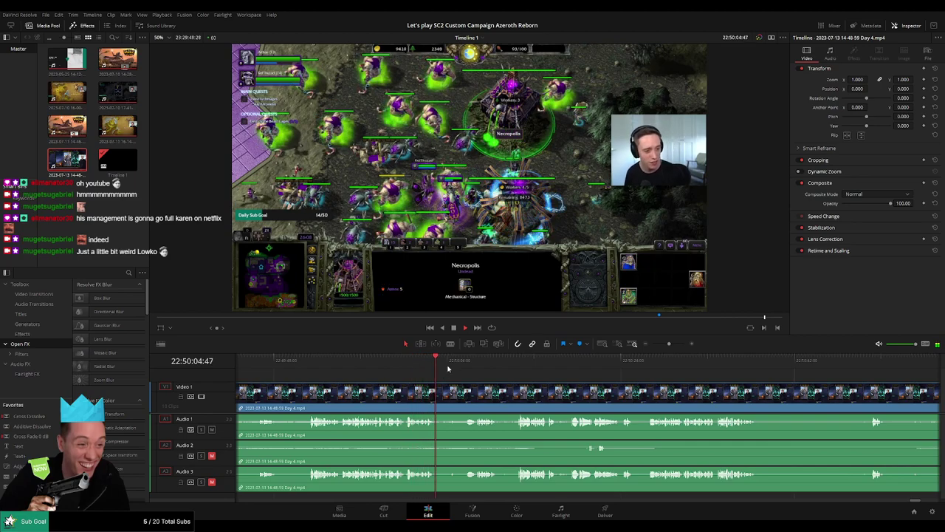
{"action": "key", "text": "l"}
{"action": "scroll", "coordinate": [436, 379], "scroll_direction": "right", "scroll_amount": 3}
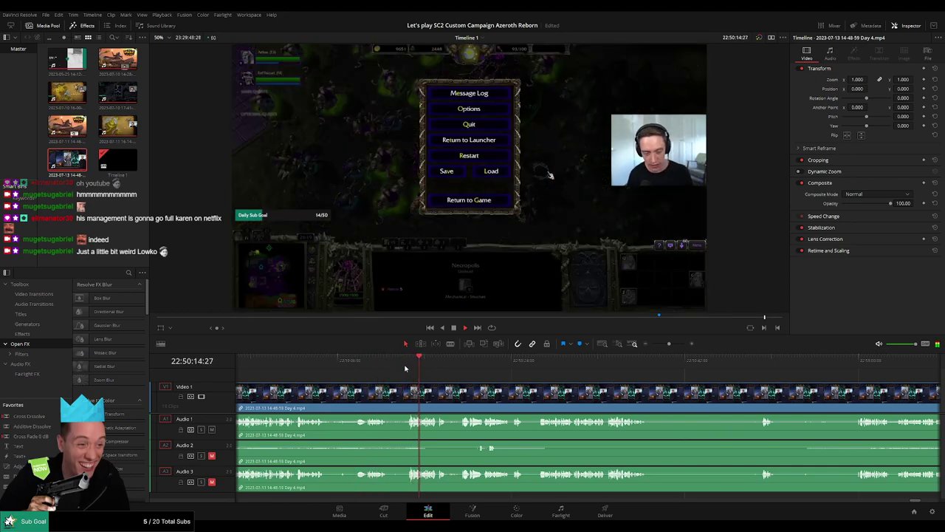
{"action": "scroll", "coordinate": [425, 379], "scroll_direction": "right", "scroll_amount": 3}
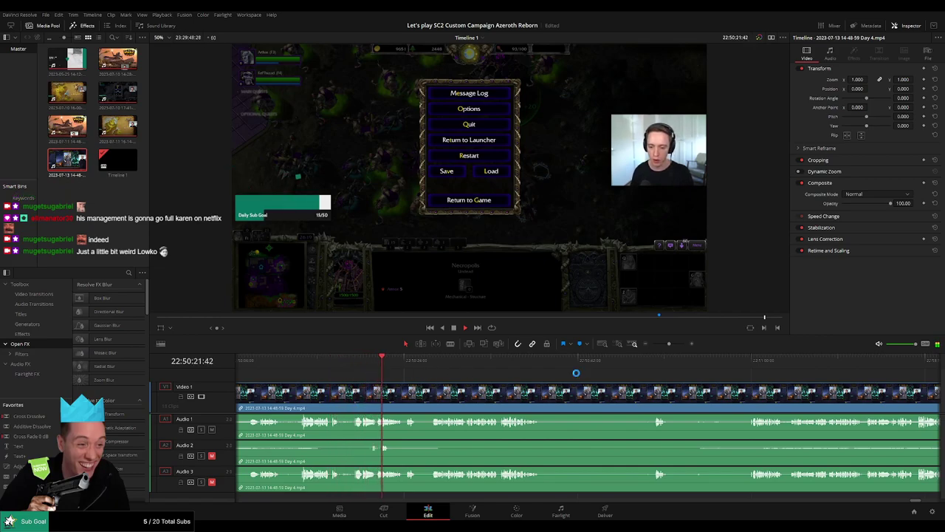
{"action": "left_click_drag", "start_coordinate": [669, 343], "coordinate": [660, 351]}
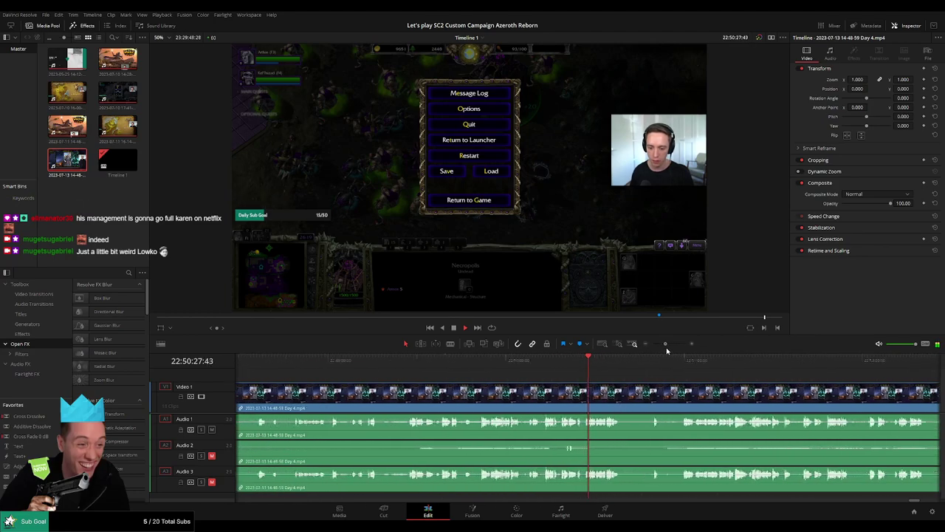
{"action": "left_click_drag", "start_coordinate": [660, 350], "coordinate": [669, 352]}
{"action": "scroll", "coordinate": [672, 387], "scroll_direction": "right", "scroll_amount": 5}
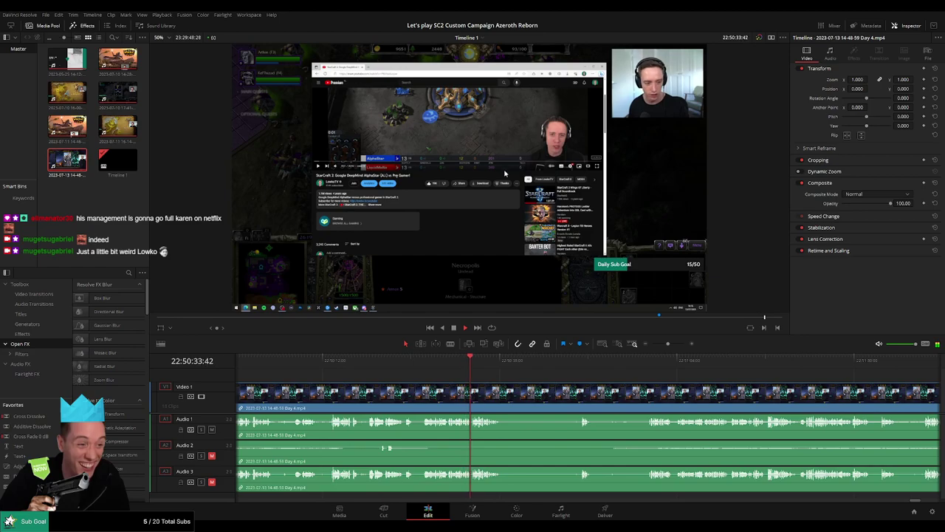
{"action": "scroll", "coordinate": [469, 379], "scroll_direction": "right", "scroll_amount": 1}
{"action": "scroll", "coordinate": [465, 379], "scroll_direction": "right", "scroll_amount": 1}
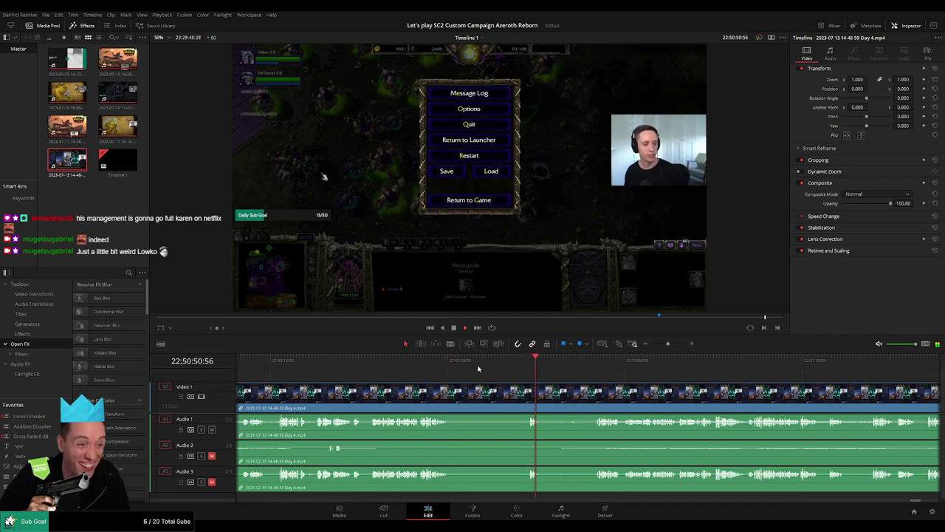
{"action": "left_click", "coordinate": [475, 368]}
Step: Blade at 22:50:38 and 22:50:46, then ripple-delete the pause-menu piece between
{"action": "left_click", "coordinate": [447, 365]}
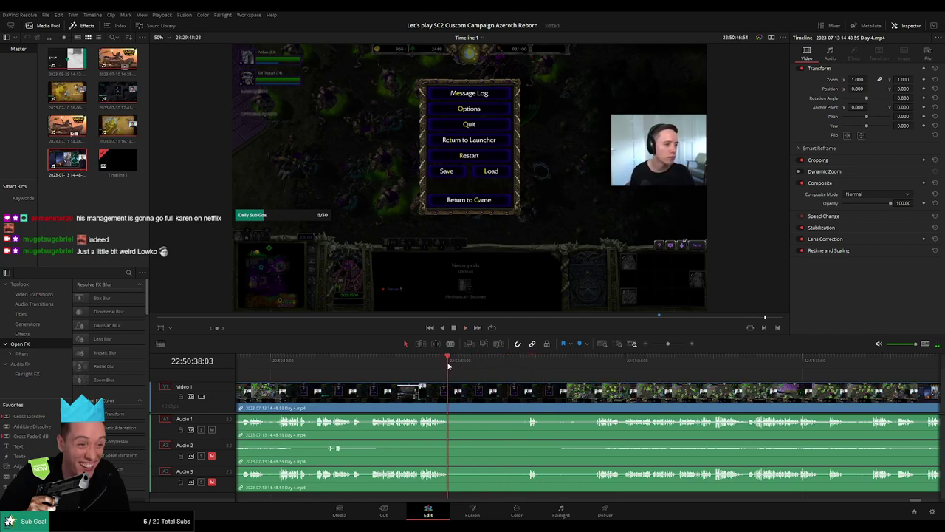
{"action": "left_click", "coordinate": [453, 391]}
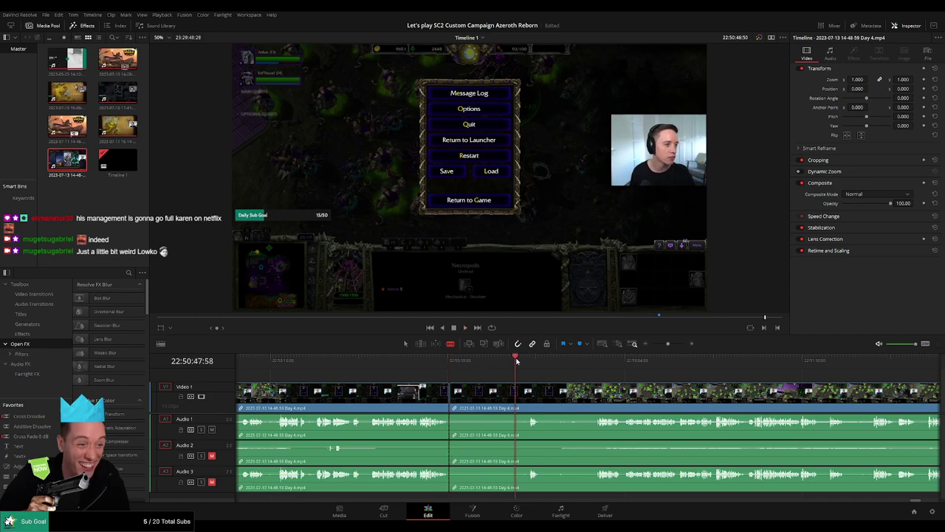
{"action": "left_click", "coordinate": [529, 391]}
{"action": "key", "text": "a"}
{"action": "left_click", "coordinate": [495, 401]}
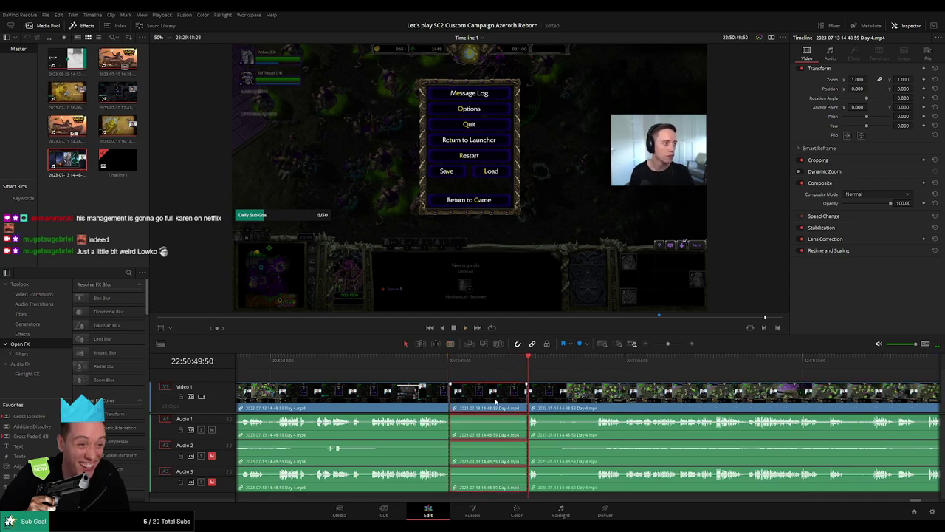
{"action": "key", "text": "Delete"}
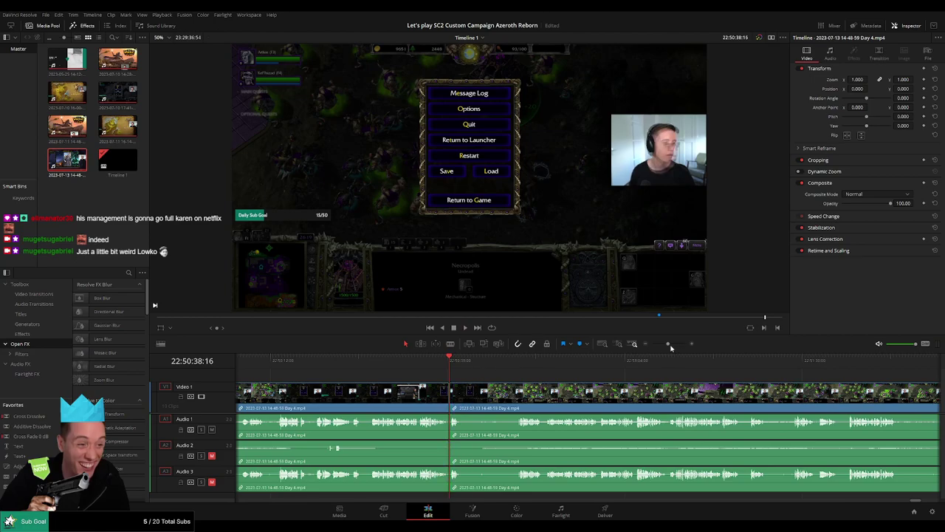
Step: Zoom in and replay across the new cut to check it
{"action": "left_click_drag", "start_coordinate": [669, 346], "coordinate": [675, 346]}
{"action": "left_click", "coordinate": [566, 362]}
{"action": "scroll", "coordinate": [679, 377], "scroll_direction": "down", "scroll_amount": 2}
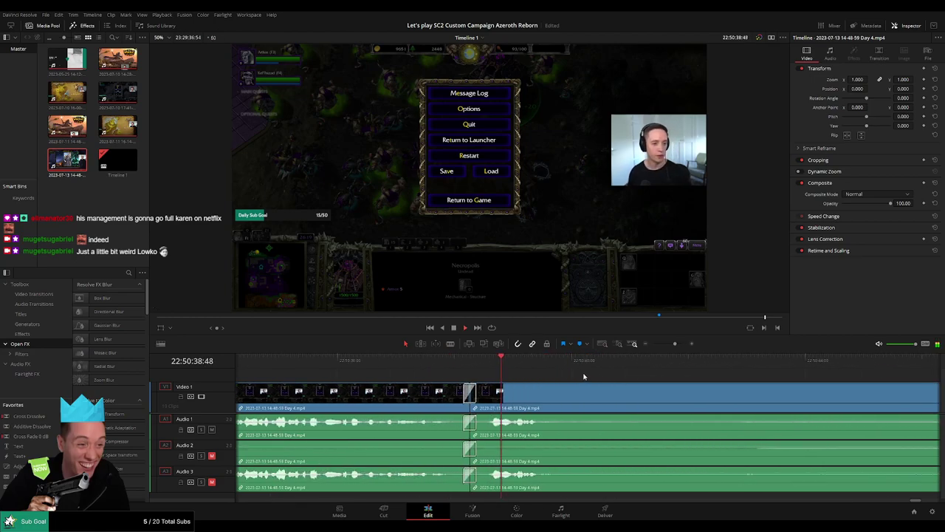
{"action": "left_click", "coordinate": [414, 359]}
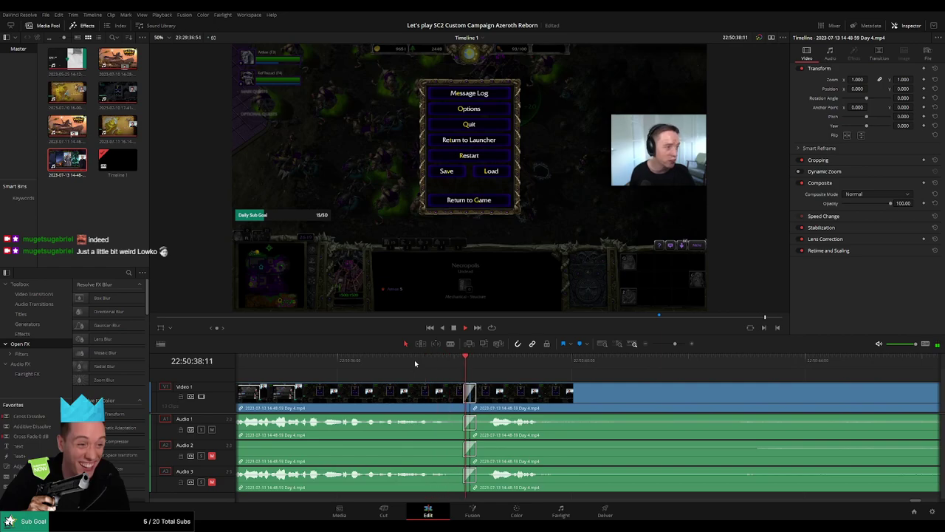
{"action": "left_click_drag", "start_coordinate": [674, 344], "coordinate": [670, 345]}
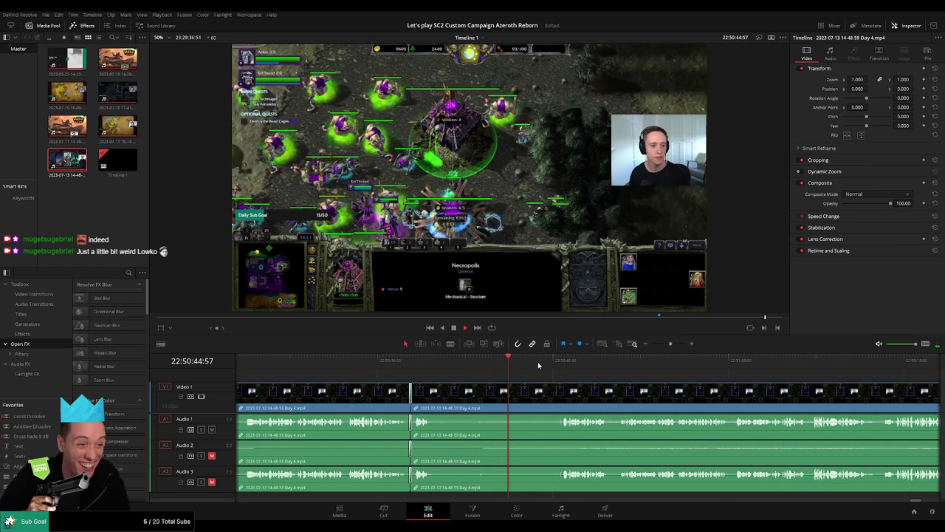
Step: Play and skip forward through the Day 4 fight footage after the cut
{"action": "left_click", "coordinate": [561, 368]}
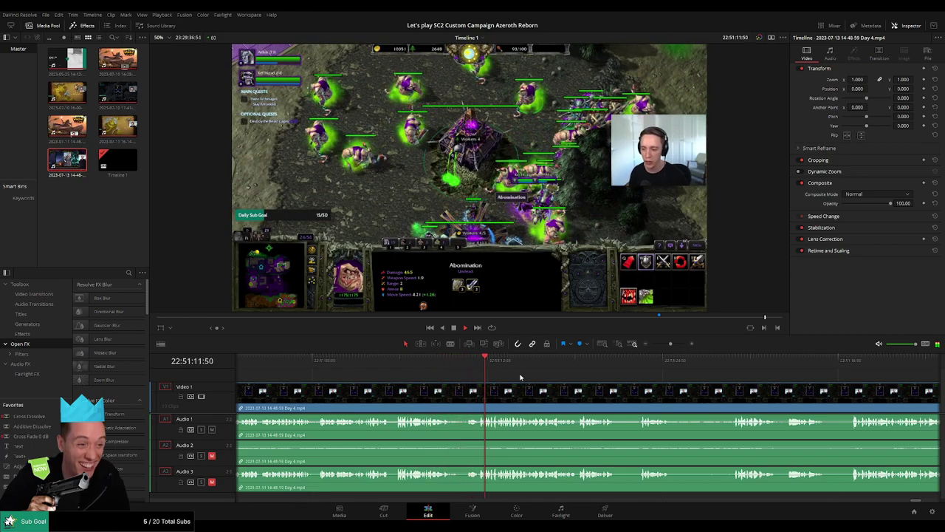
{"action": "mouse_move", "coordinate": [670, 343]}
{"action": "left_mouse_down"}
{"action": "mouse_move", "coordinate": [652, 345]}
{"action": "mouse_move", "coordinate": [670, 344]}
{"action": "left_mouse_up"}
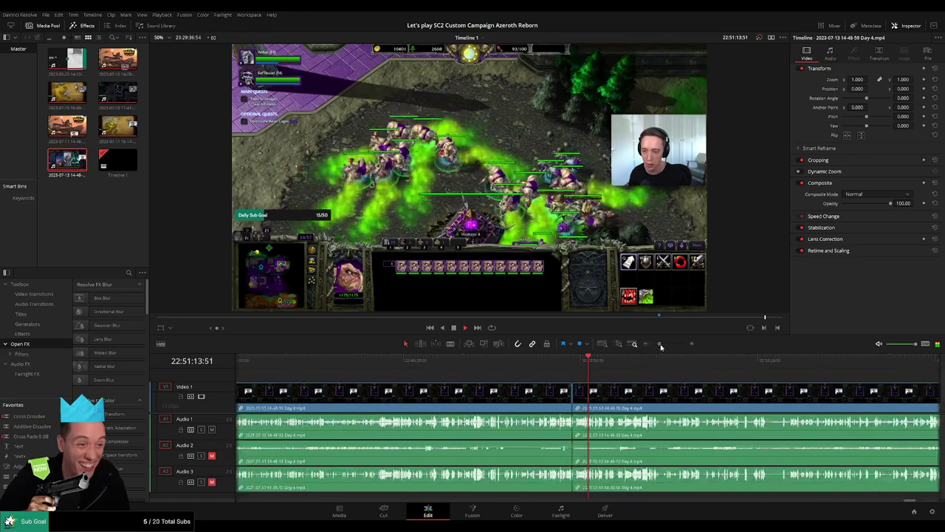
{"action": "scroll", "coordinate": [655, 381], "scroll_direction": "right", "scroll_amount": 3}
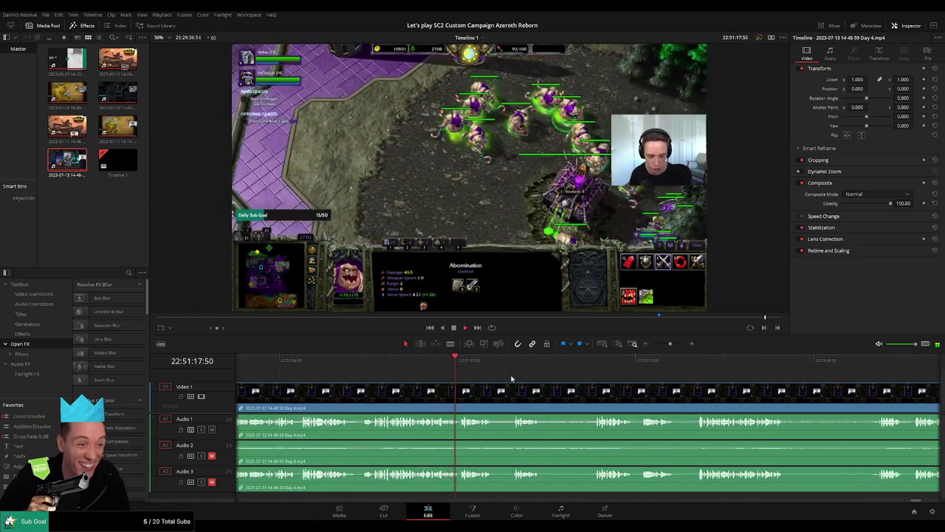
{"action": "scroll", "coordinate": [417, 379], "scroll_direction": "right", "scroll_amount": 3}
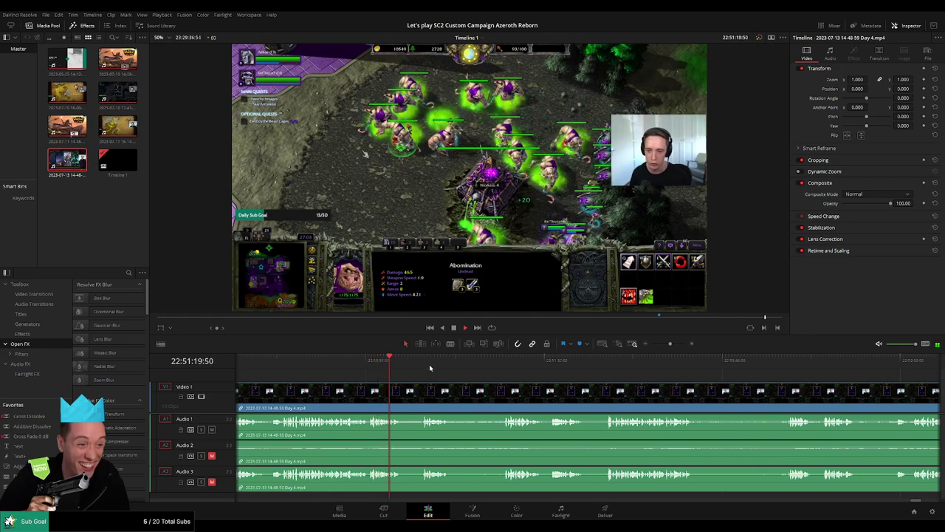
{"action": "left_click", "coordinate": [421, 364]}
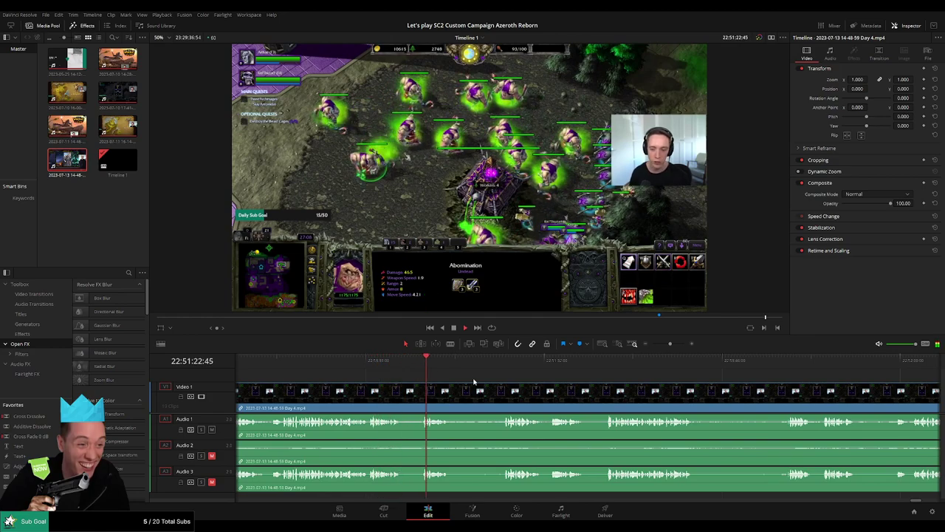
{"action": "scroll", "coordinate": [392, 380], "scroll_direction": "right", "scroll_amount": 3}
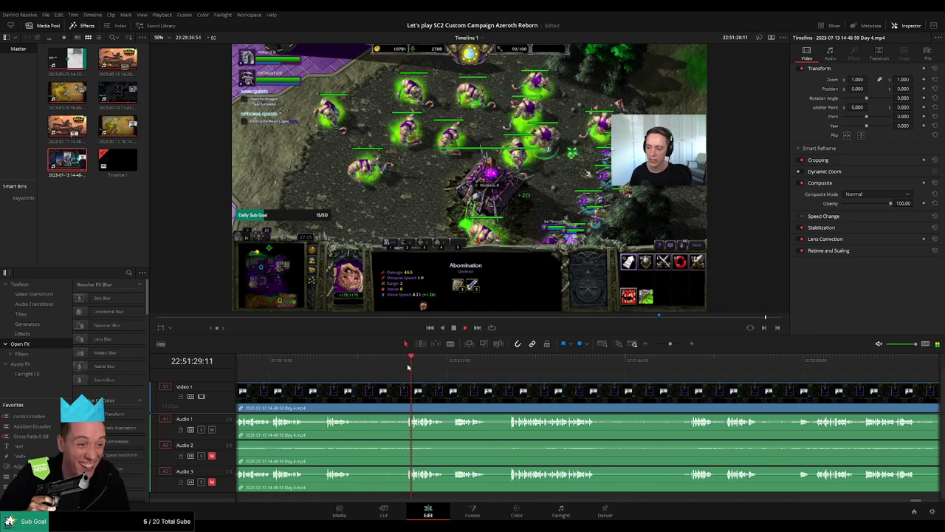
{"action": "scroll", "coordinate": [386, 382], "scroll_direction": "right", "scroll_amount": 3}
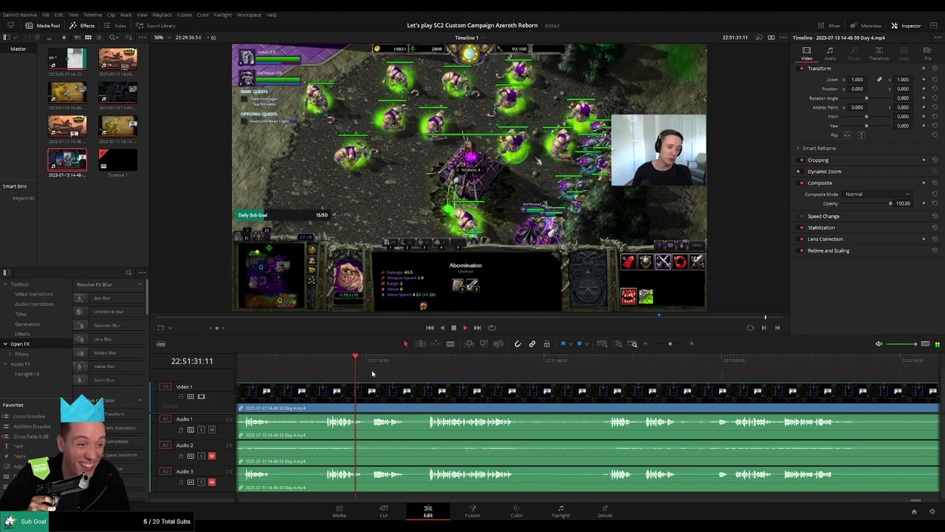
{"action": "left_click", "coordinate": [425, 362]}
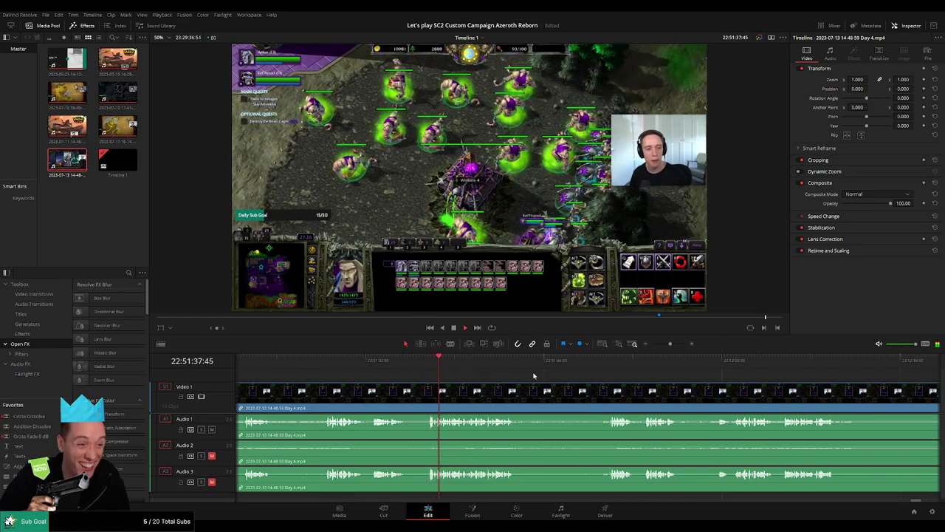
{"action": "scroll", "coordinate": [451, 380], "scroll_direction": "right", "scroll_amount": 3}
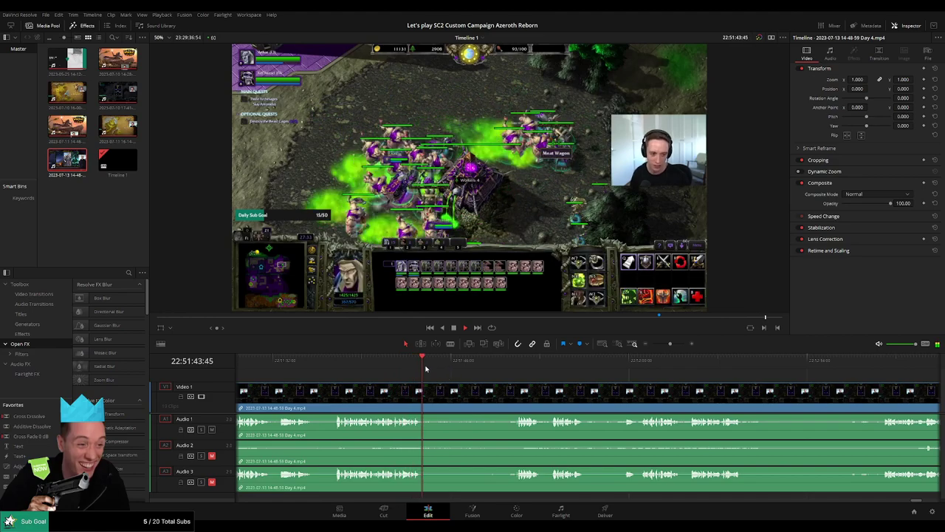
{"action": "key", "text": "shift+Right"}
{"action": "key", "text": "shift+Right"}
{"action": "key", "text": "shift+Right"}
{"action": "key", "text": "shift+Right"}
{"action": "key", "text": "shift+Right"}
{"action": "key", "text": "shift+Right"}
{"action": "scroll", "coordinate": [604, 386], "scroll_direction": "right", "scroll_amount": 3}
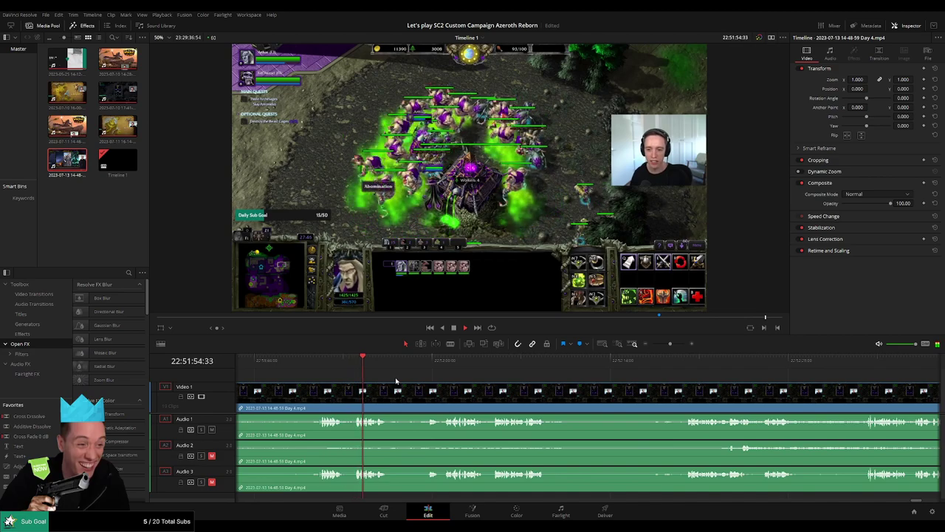
{"action": "key", "text": "shift+Right"}
{"action": "key", "text": "shift+Right"}
{"action": "key", "text": "shift+Right"}
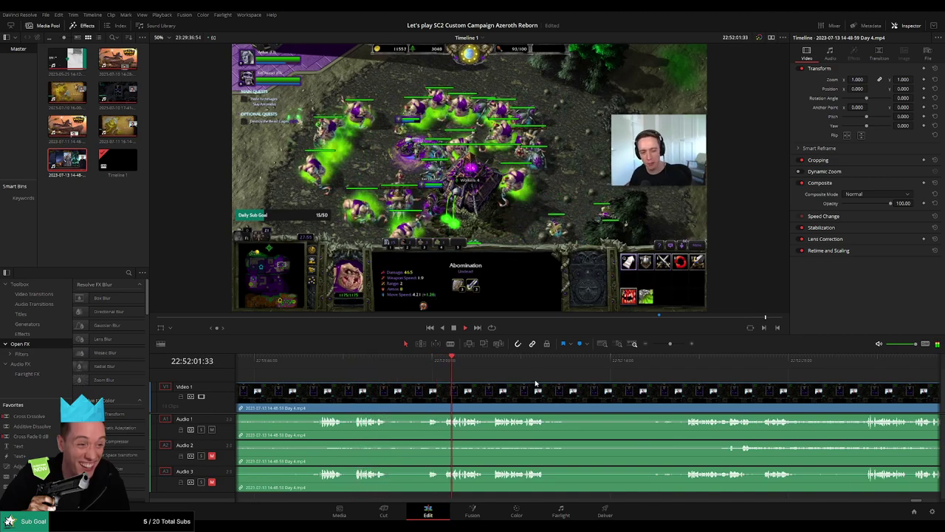
{"action": "scroll", "coordinate": [517, 380], "scroll_direction": "right", "scroll_amount": 2}
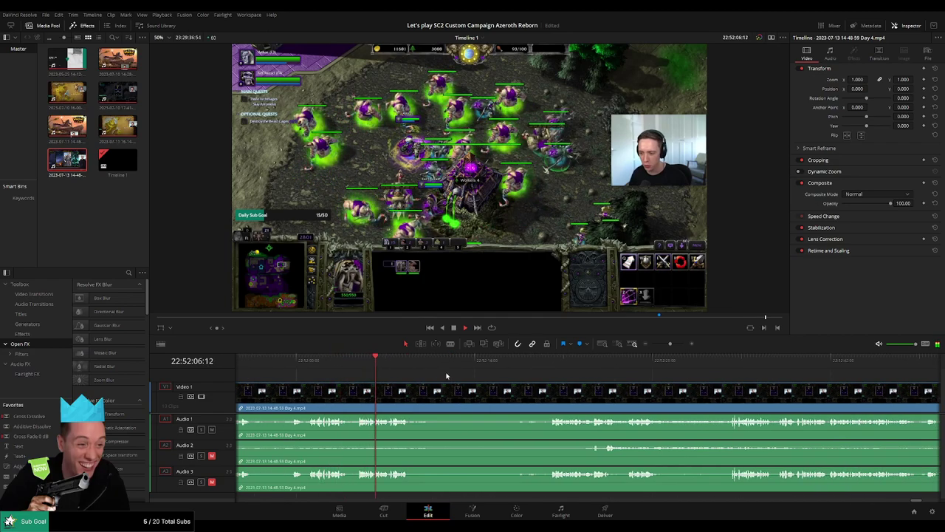
{"action": "scroll", "coordinate": [473, 380], "scroll_direction": "right", "scroll_amount": 2}
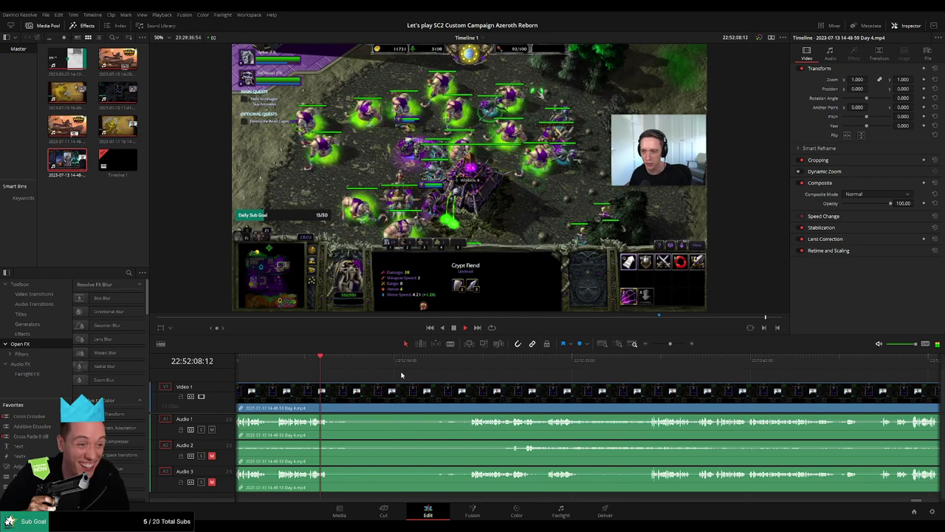
Step: Rewatch 22:51:59 to 22:52:19 and zoom in where the fight winds down
{"action": "left_click", "coordinate": [467, 362]}
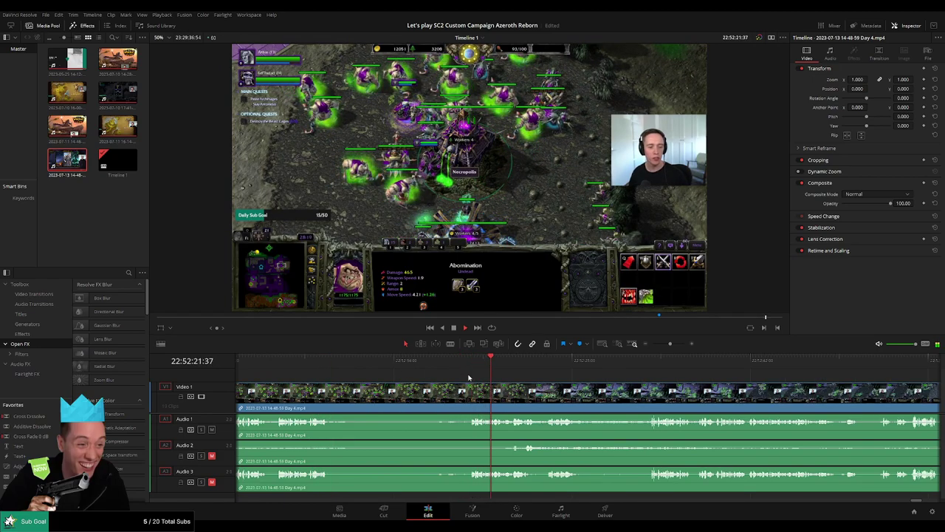
{"action": "left_click", "coordinate": [280, 362]}
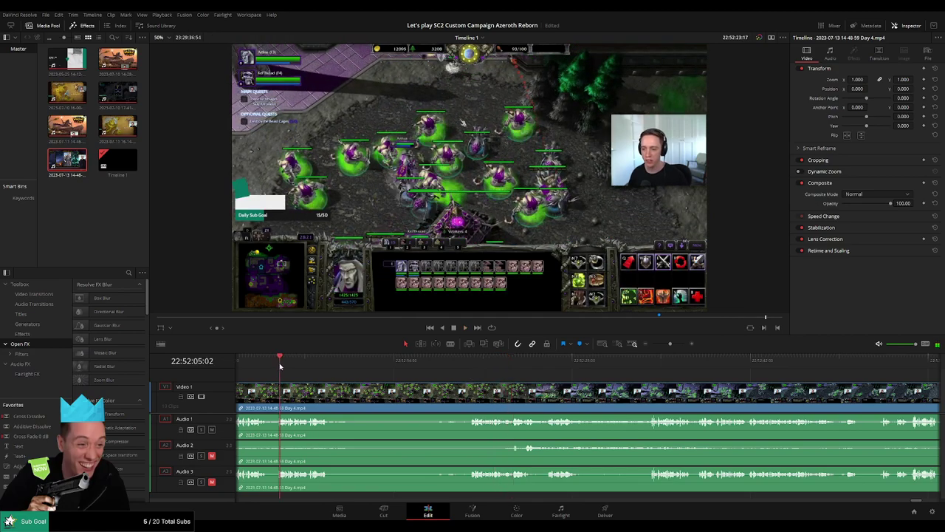
{"action": "scroll", "coordinate": [485, 397], "scroll_direction": "left", "scroll_amount": 5}
{"action": "left_click", "coordinate": [395, 369]}
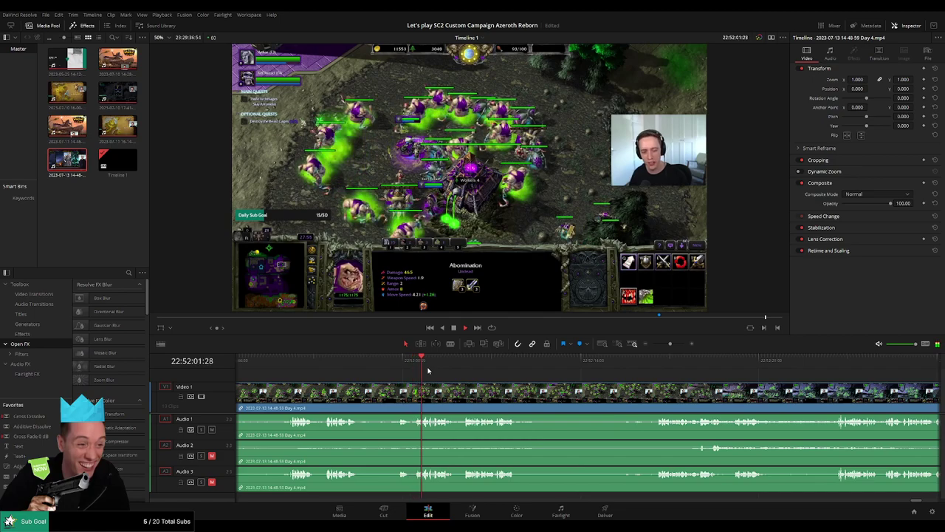
{"action": "left_click", "coordinate": [606, 361]}
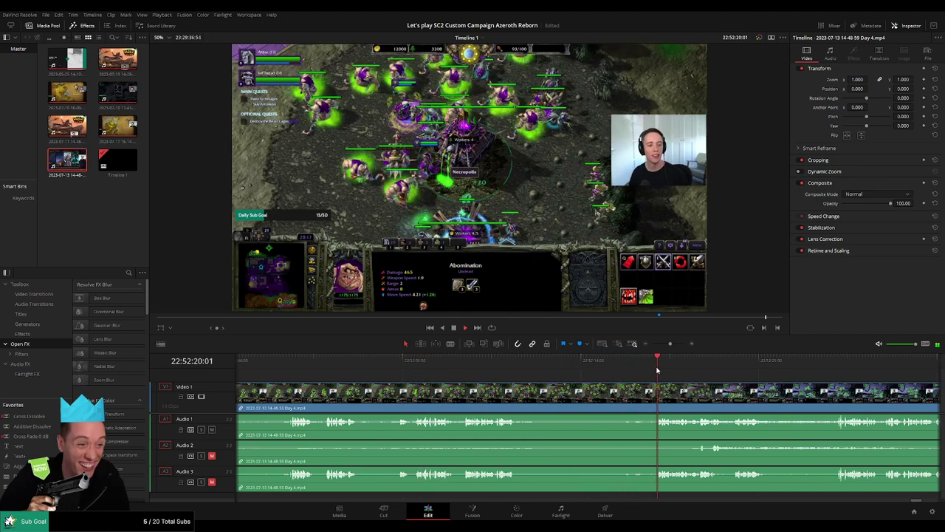
{"action": "left_click", "coordinate": [634, 345]}
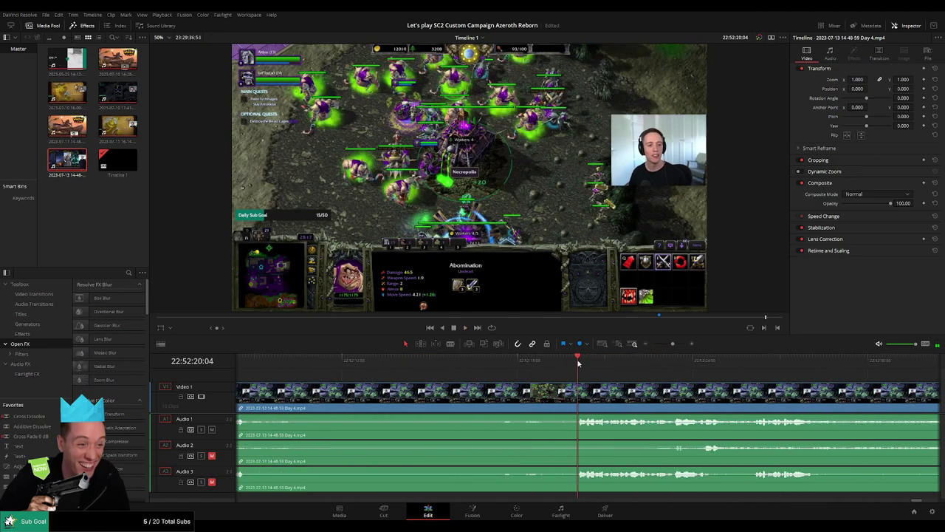
Step: Blade all tracks at 22:52:19 and drag the later part right, leaving a gap
{"action": "left_click_drag", "start_coordinate": [579, 362], "coordinate": [548, 367]}
{"action": "key", "text": "b"}
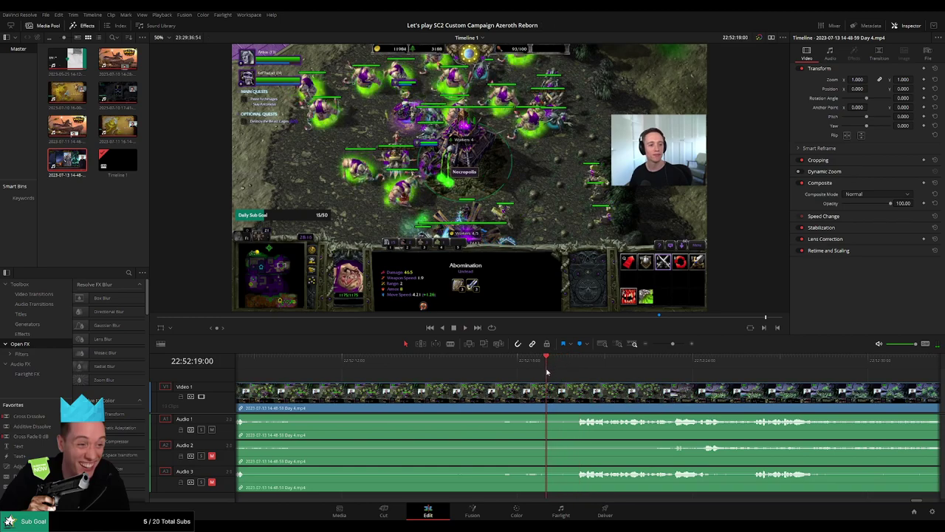
{"action": "left_click", "coordinate": [548, 390]}
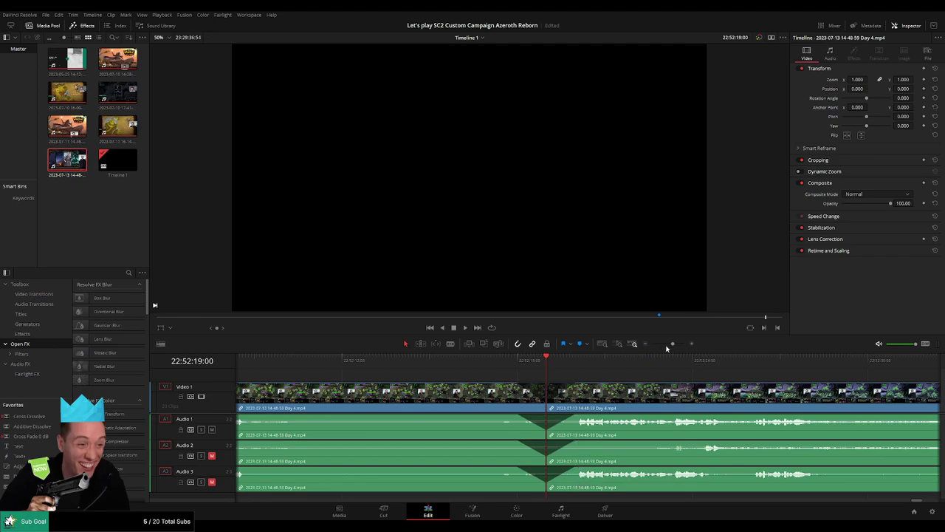
{"action": "left_click_drag", "start_coordinate": [671, 345], "coordinate": [652, 344]}
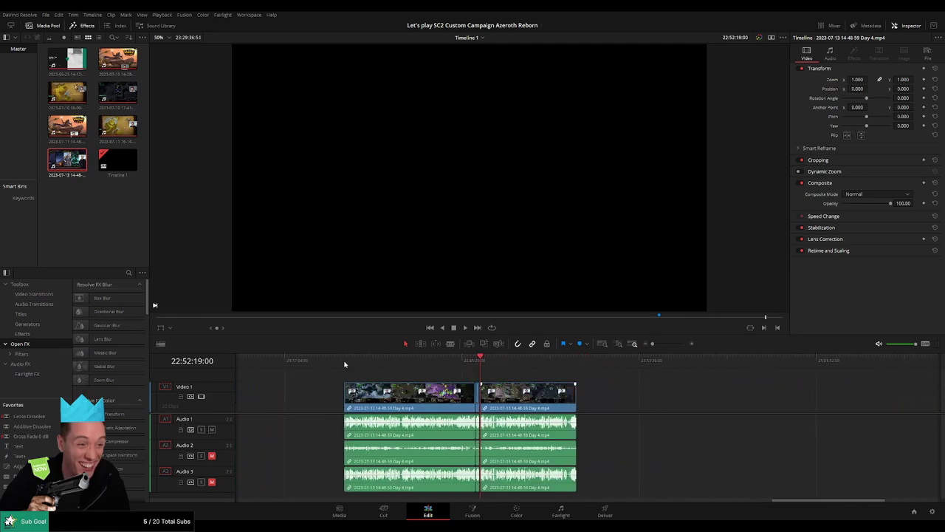
{"action": "scroll", "coordinate": [482, 362], "scroll_direction": "down", "scroll_amount": 2}
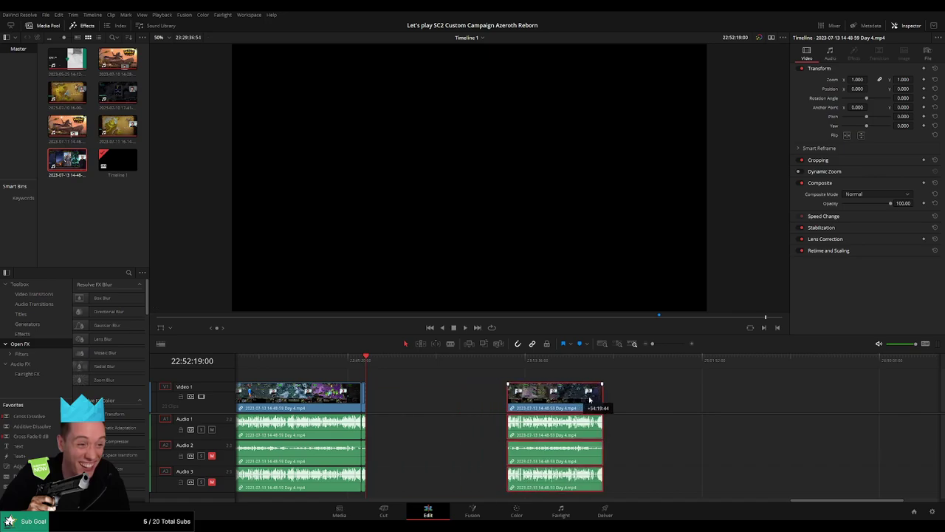
{"action": "left_click_drag", "start_coordinate": [457, 387], "coordinate": [685, 388]}
{"action": "left_click", "coordinate": [454, 385]}
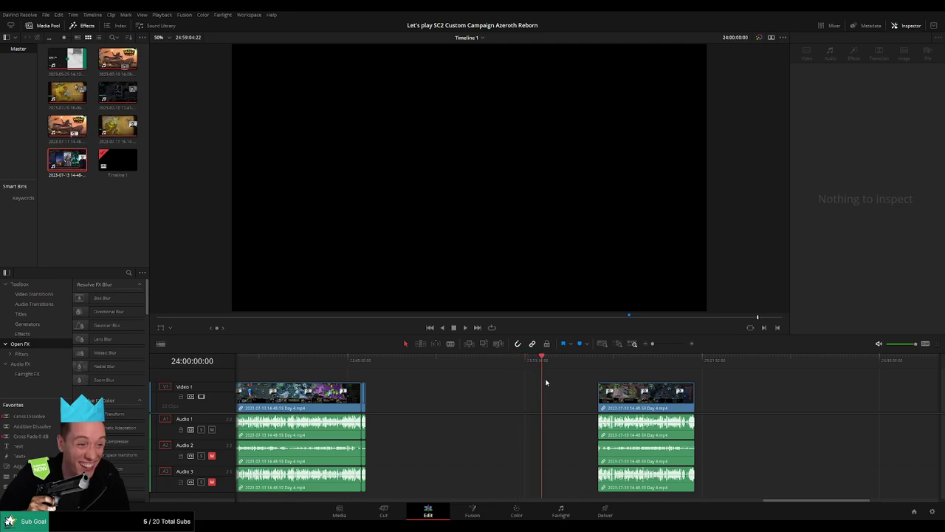
Step: Snap the second clip to start at 24:00:00:00 and play it back
{"action": "left_click_drag", "start_coordinate": [626, 400], "coordinate": [570, 399]}
{"action": "key", "text": "space"}
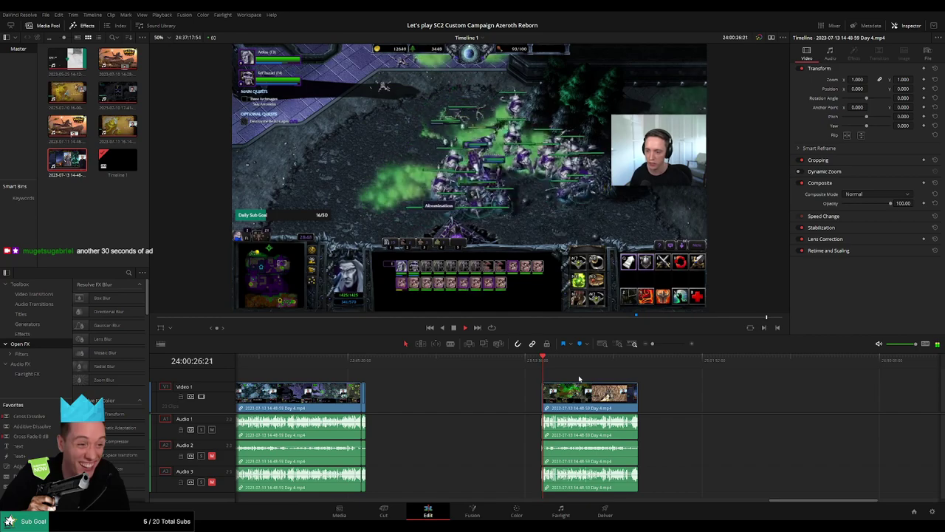
Step: Review the second clip's airship loading and chapter map screens
{"action": "left_click_drag", "start_coordinate": [652, 343], "coordinate": [659, 345]}
{"action": "scroll", "coordinate": [428, 364], "scroll_direction": "right", "scroll_amount": 5}
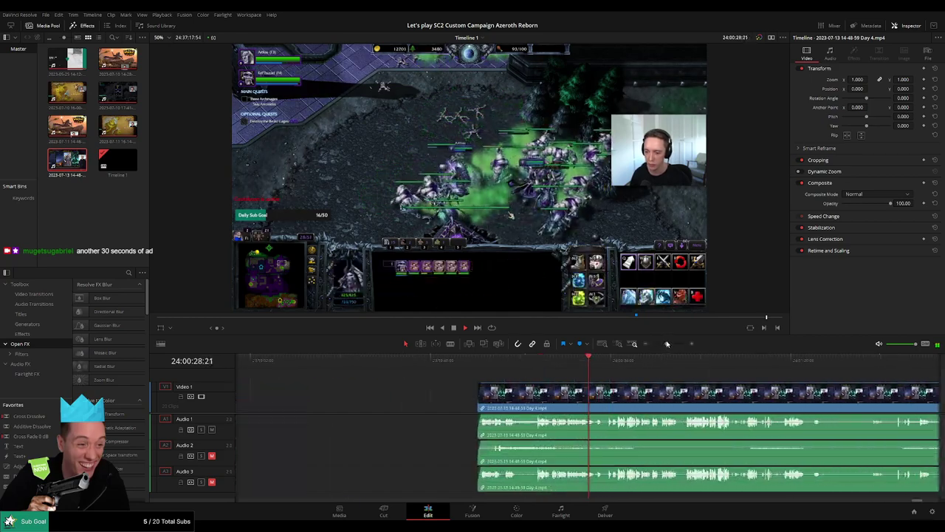
{"action": "left_click", "coordinate": [587, 360]}
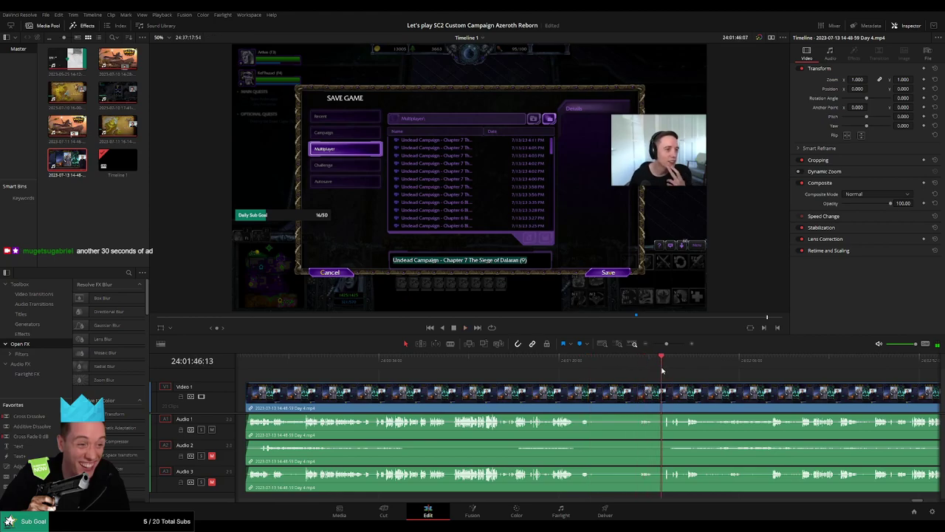
{"action": "key", "text": "ctrl+z"}
{"action": "key", "text": "ctrl+z"}
{"action": "key", "text": "ctrl+z"}
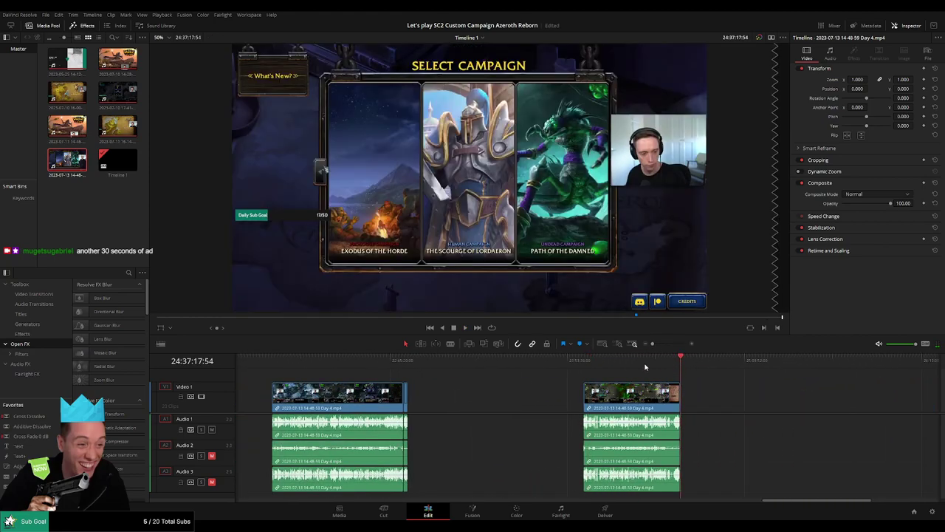
{"action": "left_click", "coordinate": [595, 361]}
{"action": "key", "text": "space"}
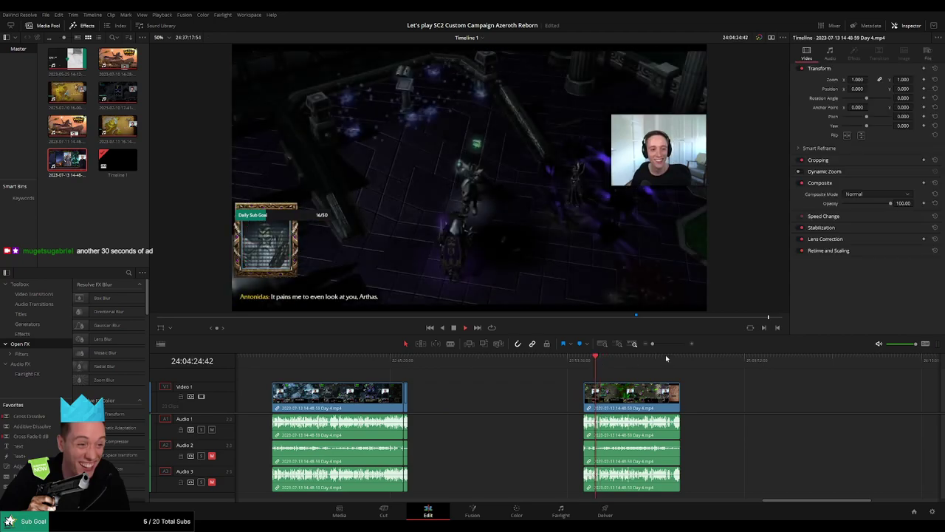
{"action": "left_click_drag", "start_coordinate": [656, 345], "coordinate": [664, 345]}
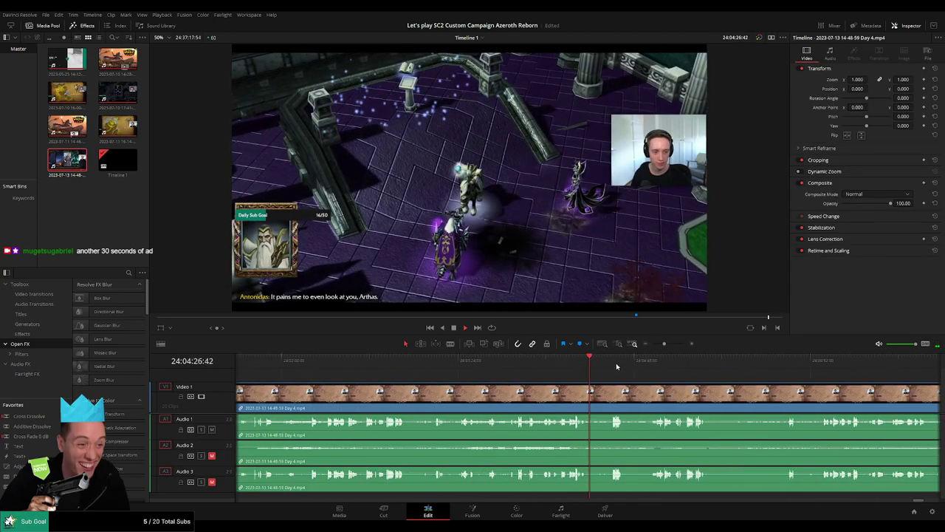
{"action": "left_click", "coordinate": [512, 360]}
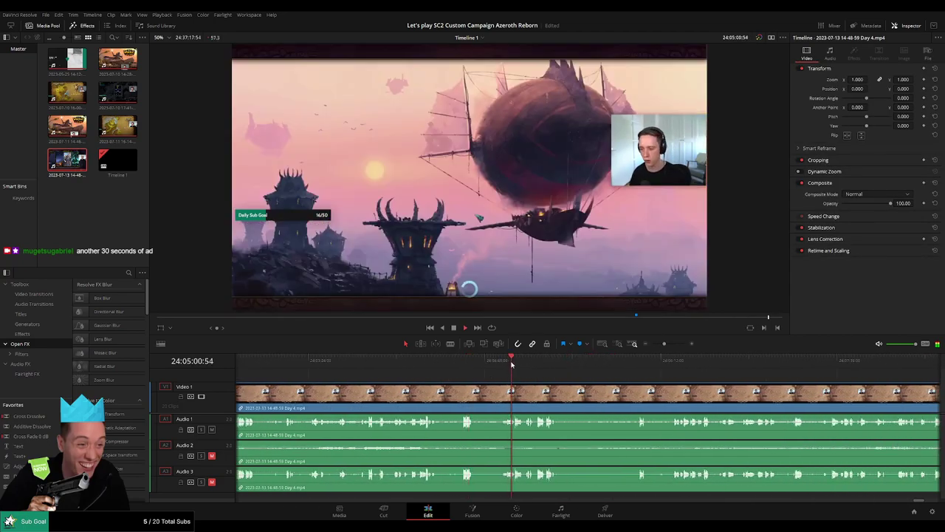
{"action": "left_click", "coordinate": [546, 366]}
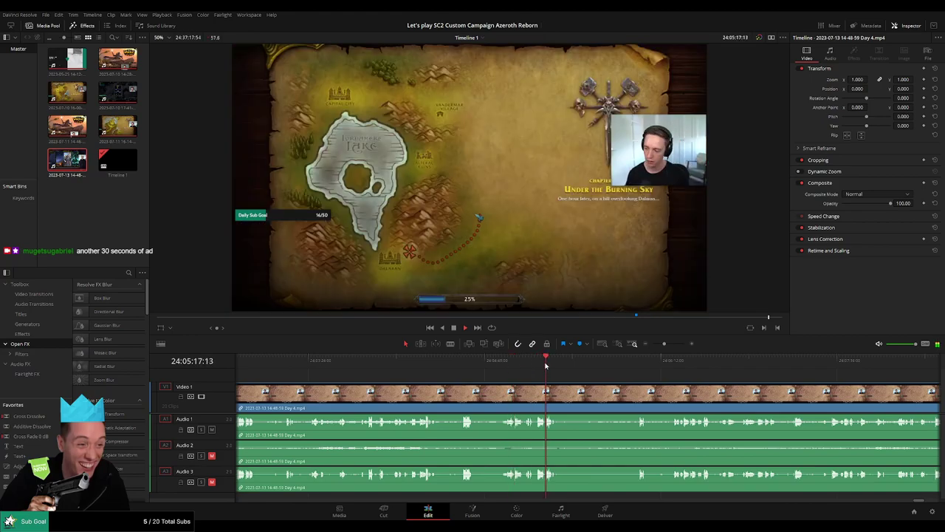
{"action": "key", "text": "shift+z"}
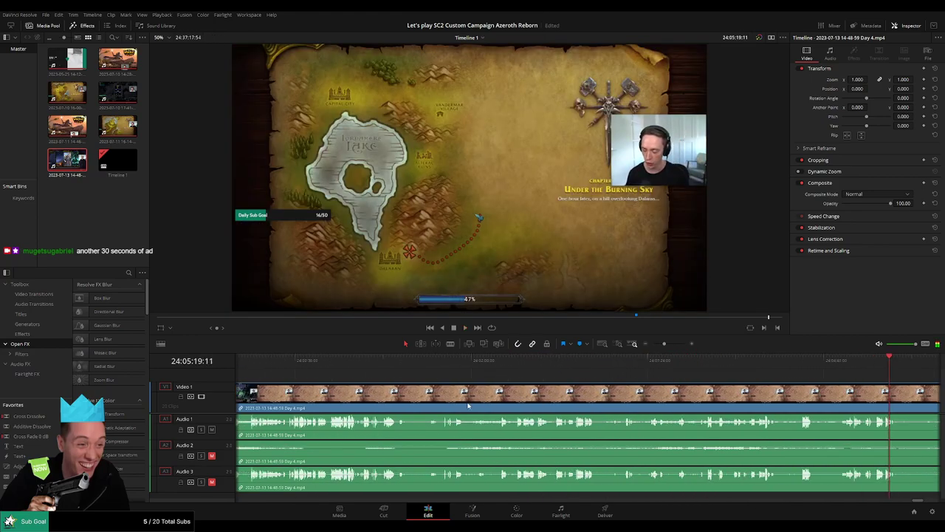
Step: Shift the second clip later and review 24:00:54 through the save-game screen
{"action": "left_click_drag", "start_coordinate": [390, 391], "coordinate": [592, 385]}
{"action": "left_click", "coordinate": [617, 366]}
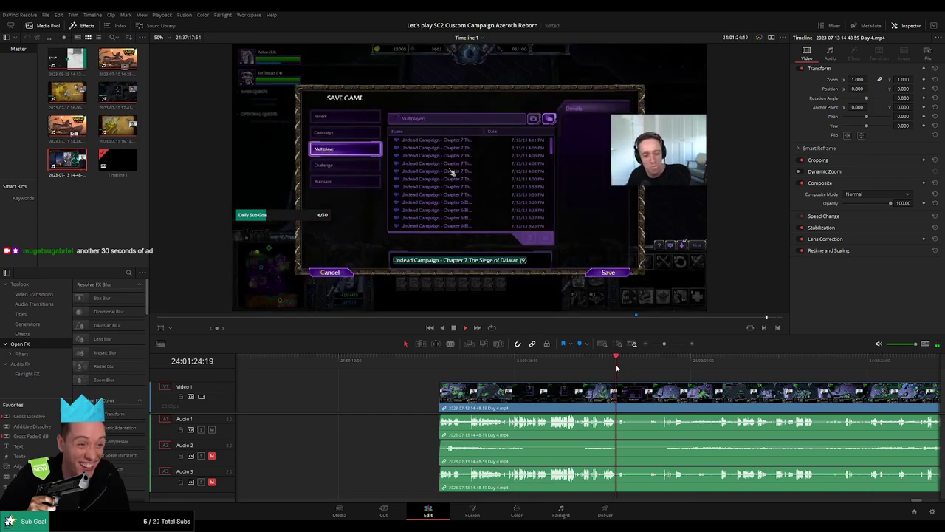
{"action": "scroll", "coordinate": [643, 384], "scroll_direction": "up", "scroll_amount": 2}
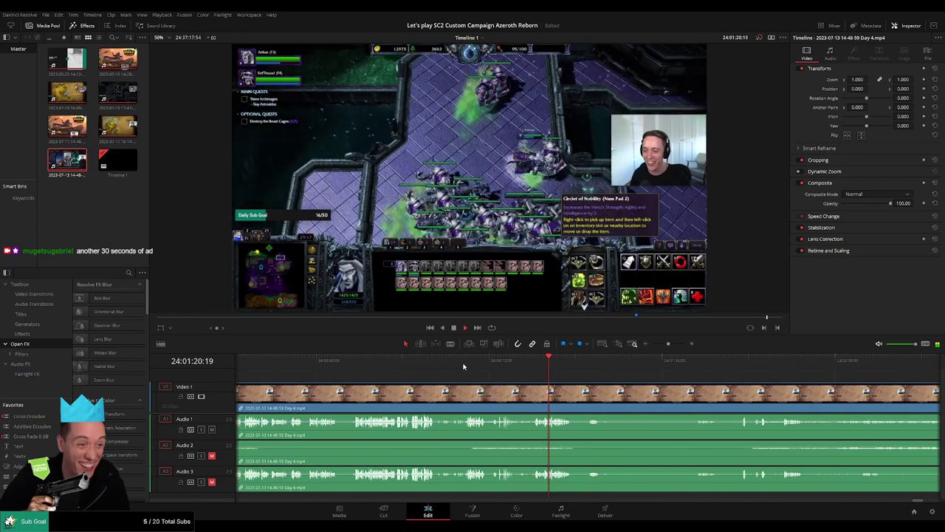
{"action": "left_click", "coordinate": [464, 367]}
{"action": "left_click", "coordinate": [359, 366]}
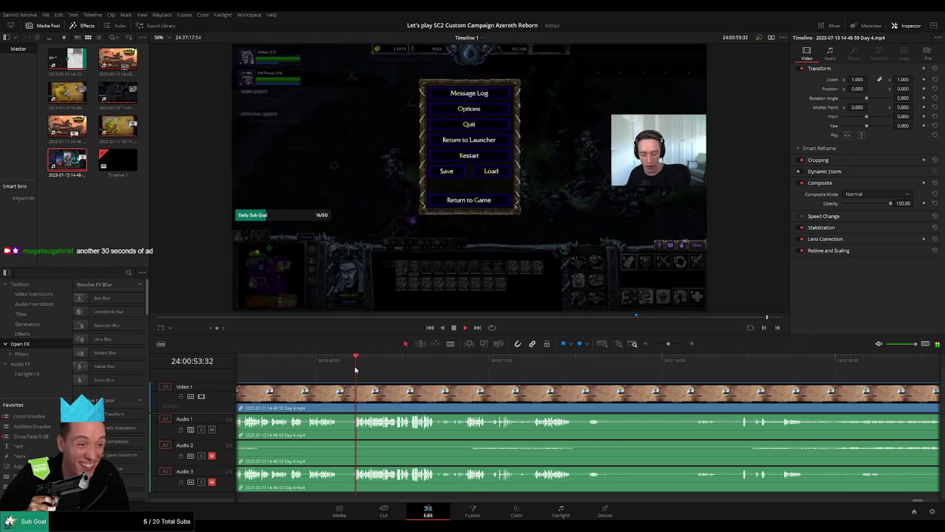
{"action": "scroll", "coordinate": [579, 376], "scroll_direction": "left", "scroll_amount": 3}
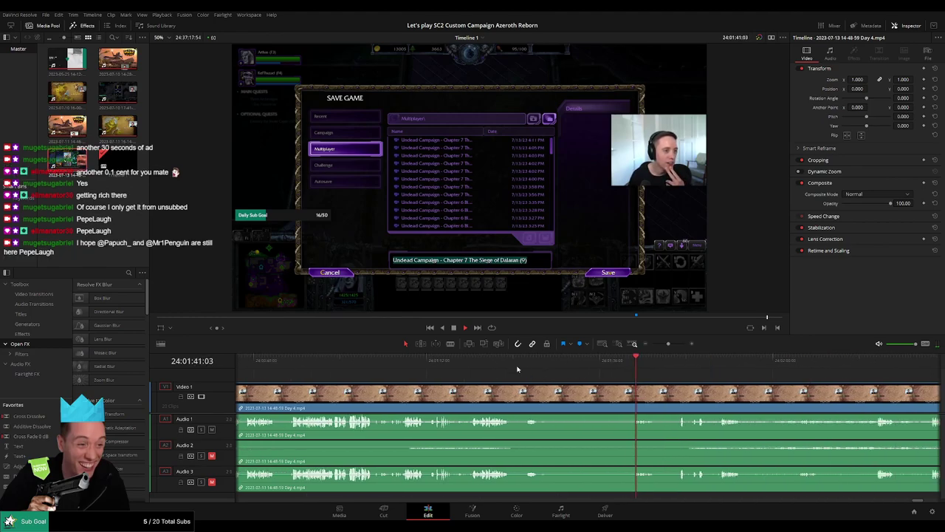
Step: Blade around the save and pause menu footage and ripple-delete it
{"action": "left_click", "coordinate": [497, 359]}
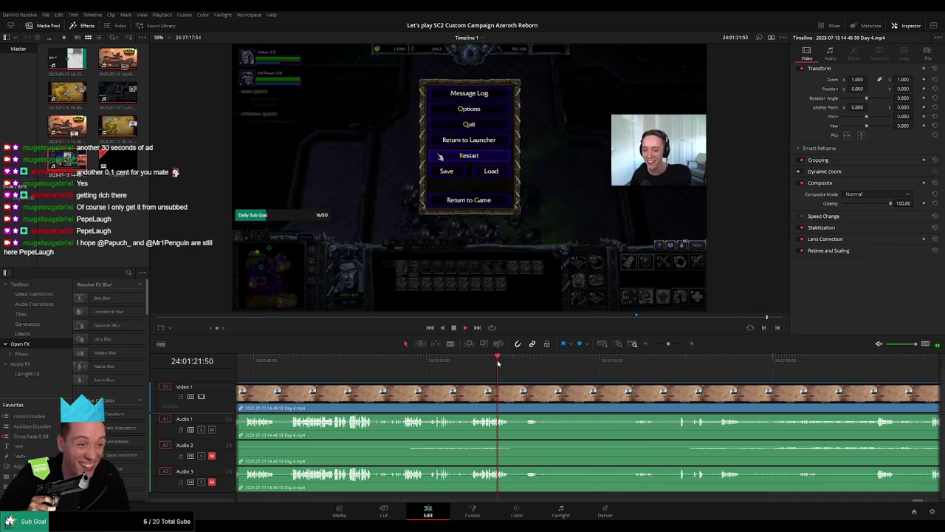
{"action": "key", "text": "b"}
{"action": "left_click", "coordinate": [513, 395]}
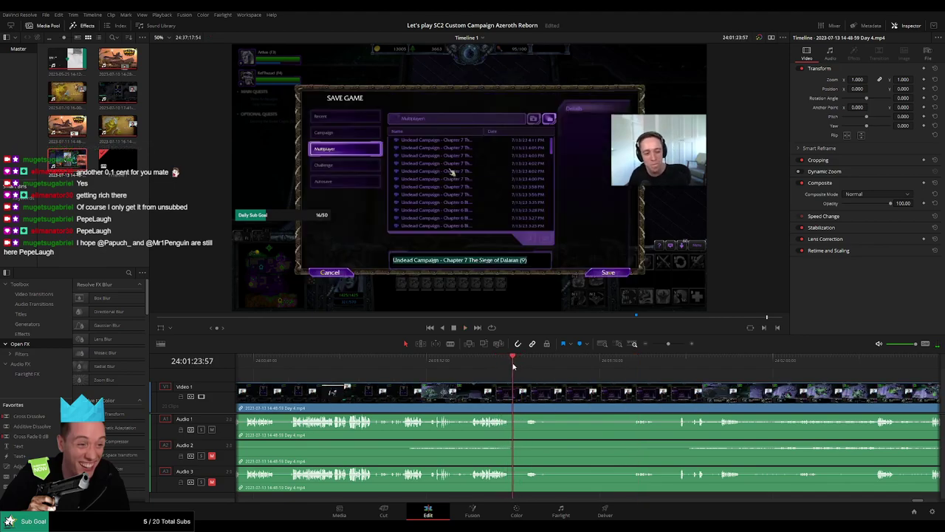
{"action": "left_click", "coordinate": [632, 360]}
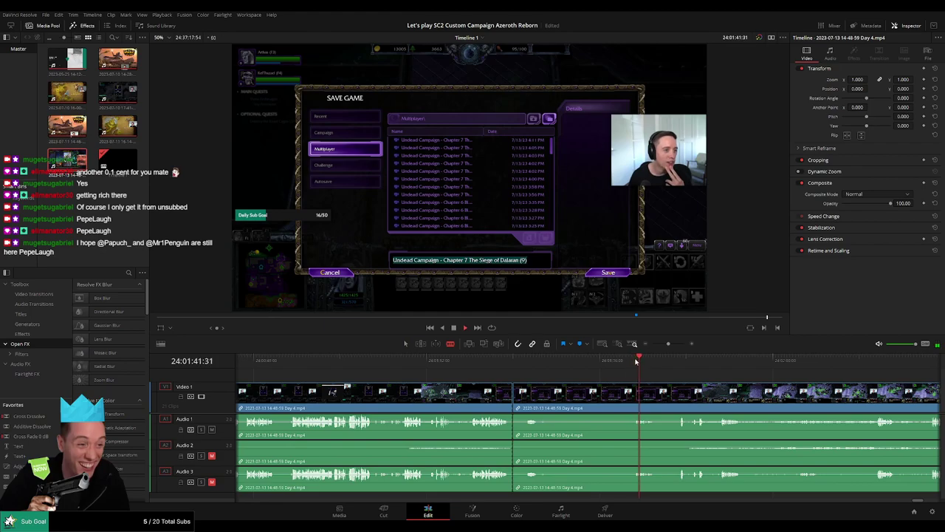
{"action": "left_click", "coordinate": [677, 395]}
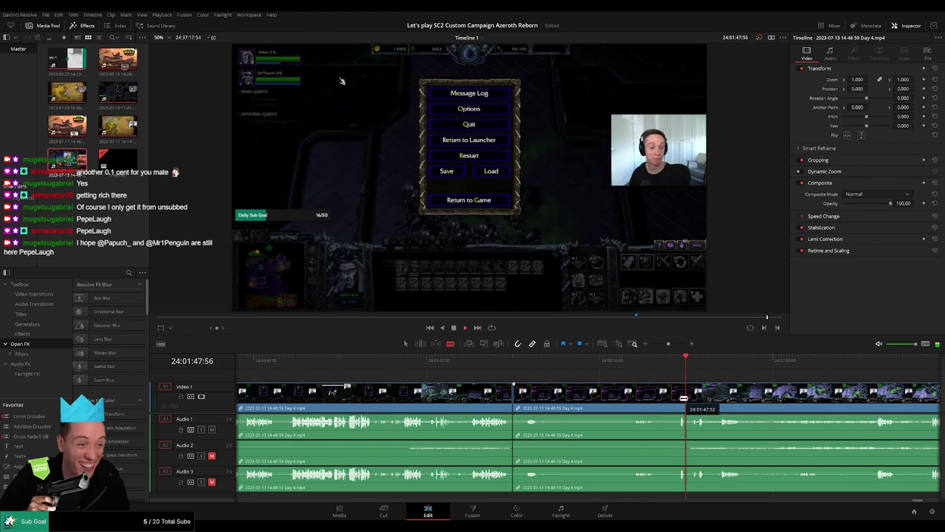
{"action": "key", "text": "a"}
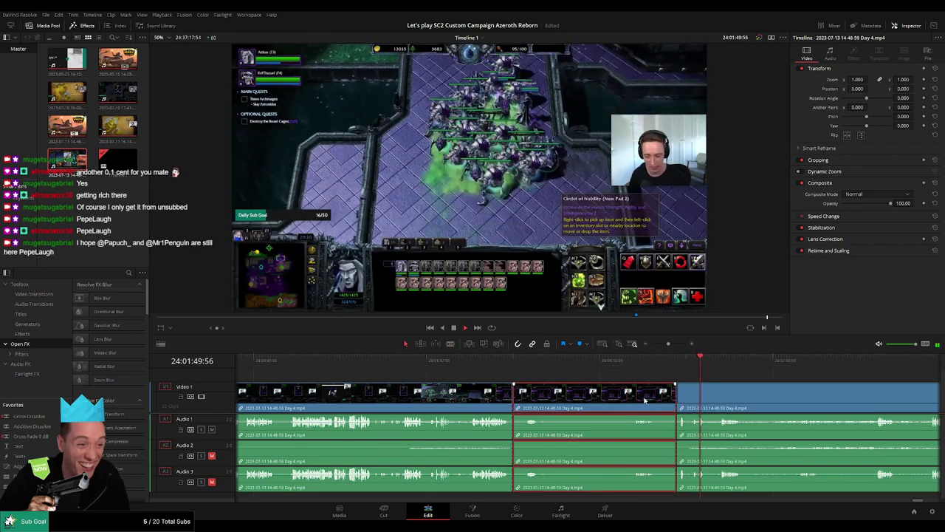
{"action": "left_click", "coordinate": [540, 399]}
{"action": "key", "text": "Delete"}
Step: Play and scrub across the new cut to confirm gameplay resumes cleanly
{"action": "left_click", "coordinate": [513, 397]}
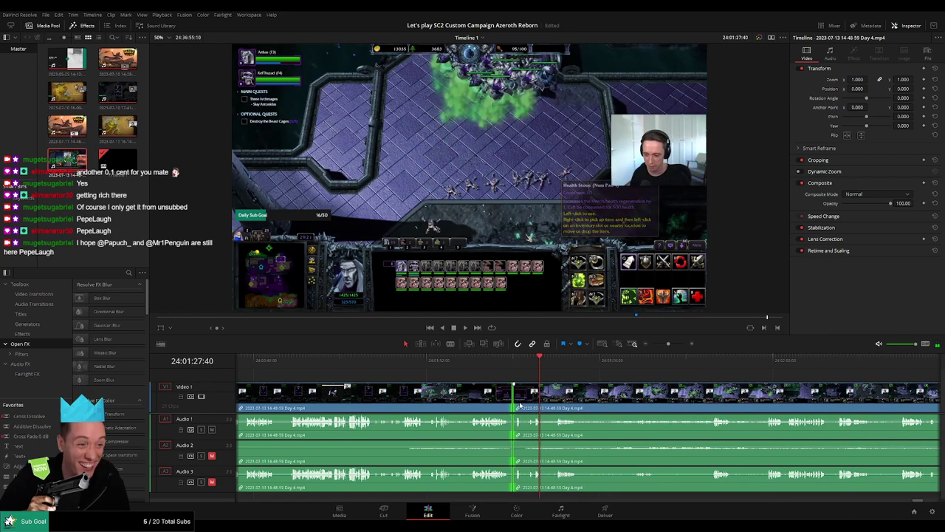
{"action": "scroll", "coordinate": [495, 381], "scroll_direction": "left", "scroll_amount": 5}
{"action": "key", "text": "space"}
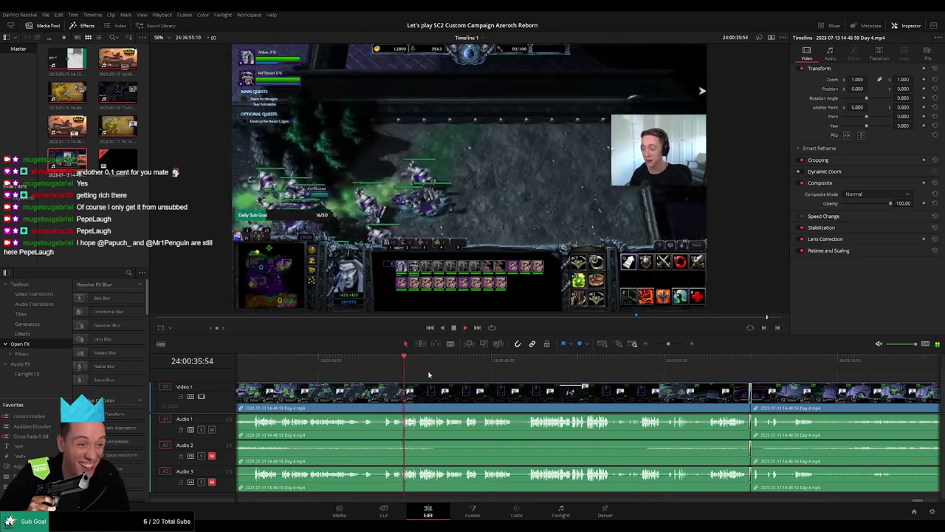
{"action": "left_click_drag", "start_coordinate": [434, 364], "coordinate": [490, 367]}
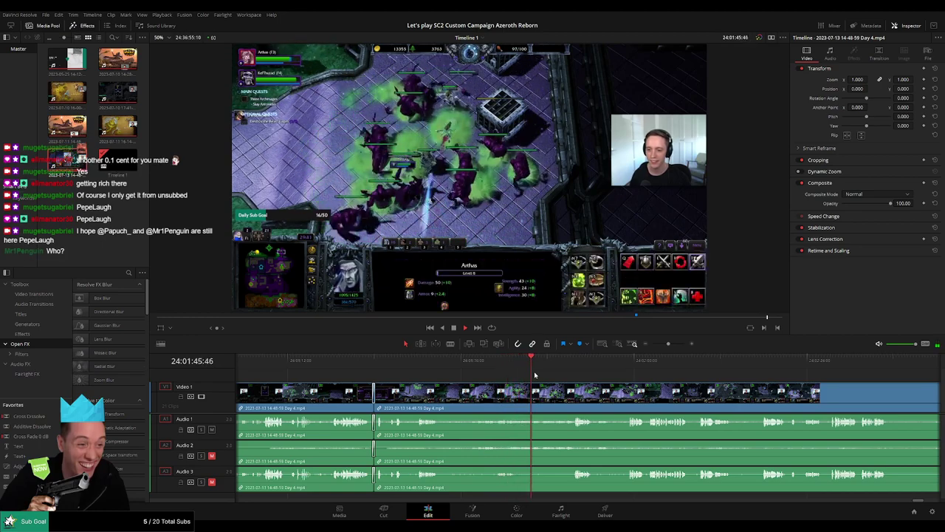
{"action": "scroll", "coordinate": [517, 376], "scroll_direction": "right", "scroll_amount": 3}
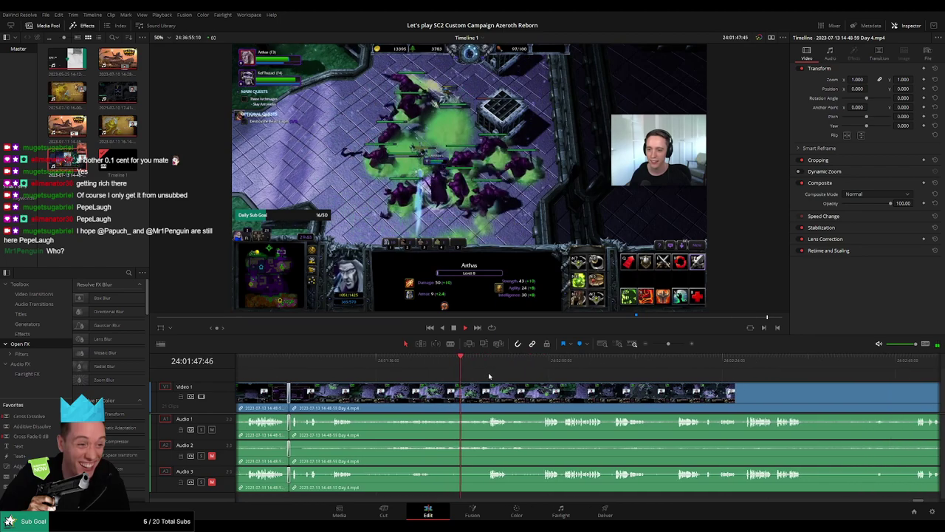
{"action": "left_click", "coordinate": [488, 361]}
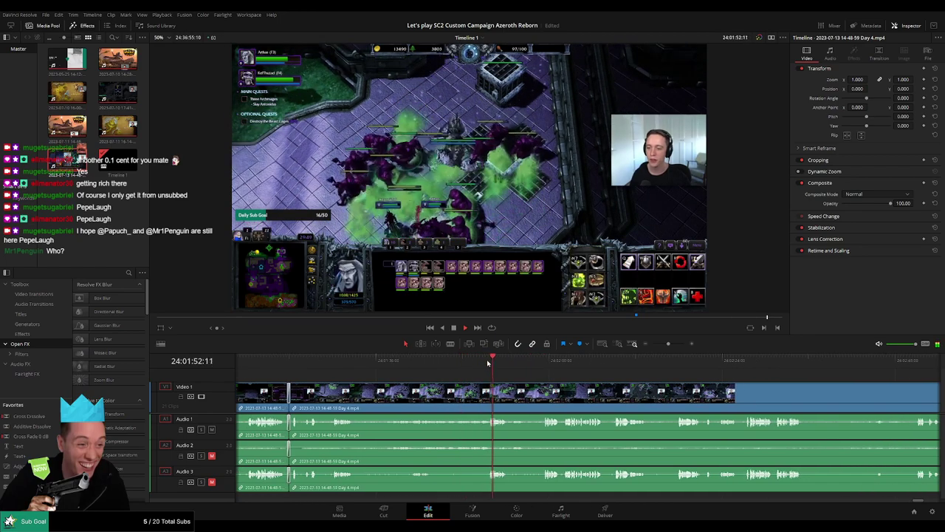
{"action": "left_click", "coordinate": [534, 362]}
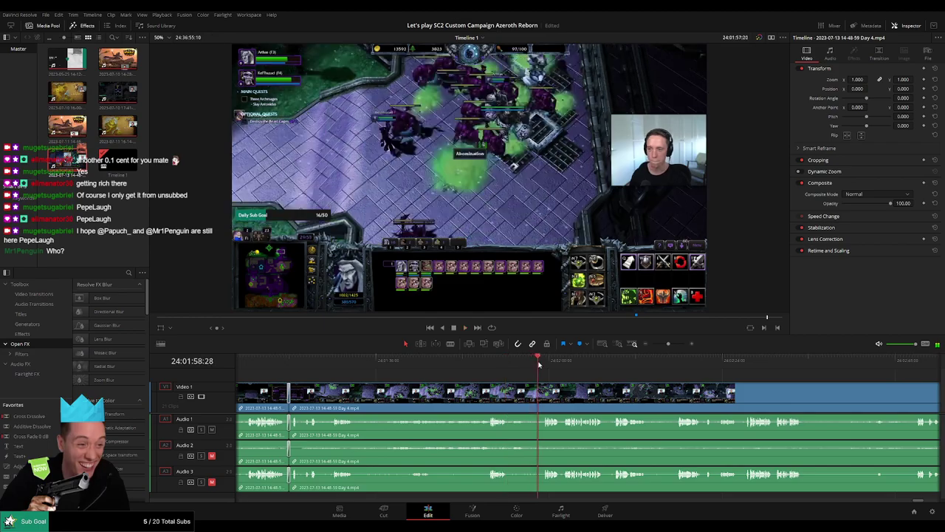
{"action": "scroll", "coordinate": [487, 377], "scroll_direction": "right", "scroll_amount": 5}
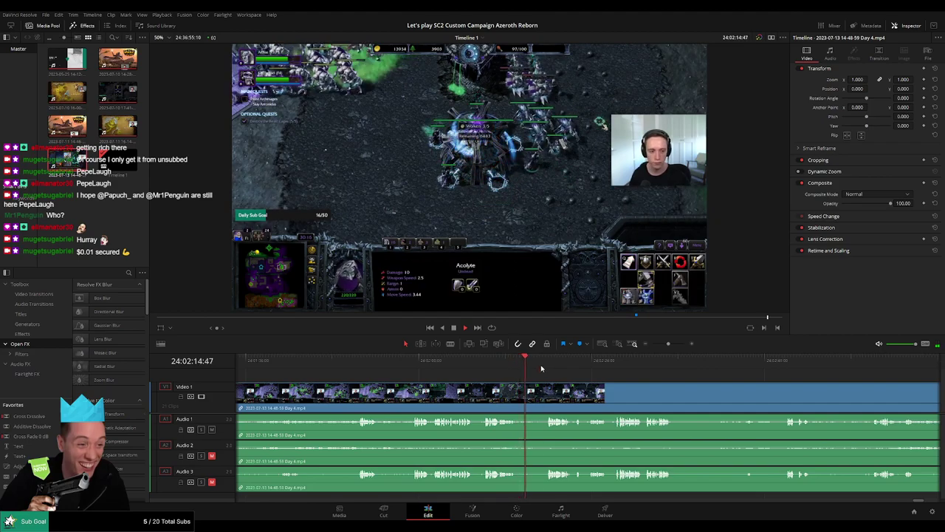
{"action": "left_click", "coordinate": [545, 360]}
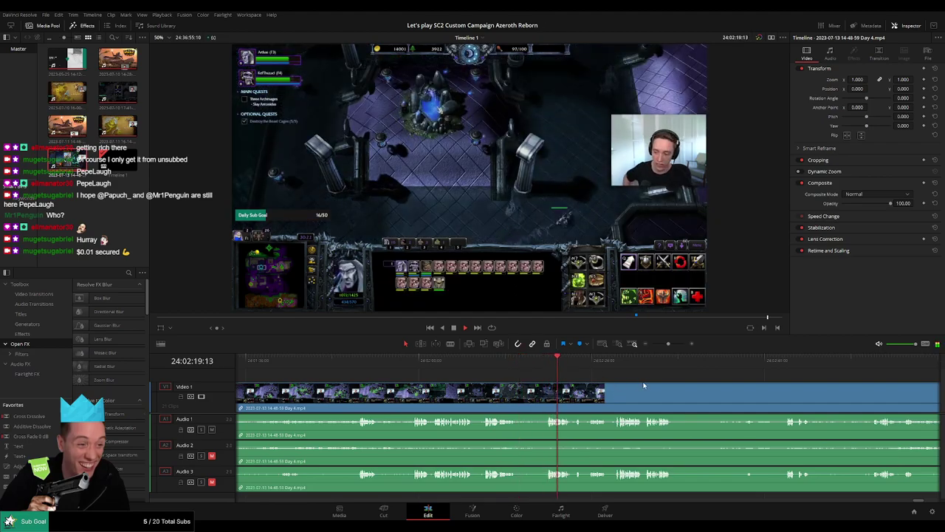
{"action": "scroll", "coordinate": [643, 385], "scroll_direction": "right", "scroll_amount": 3}
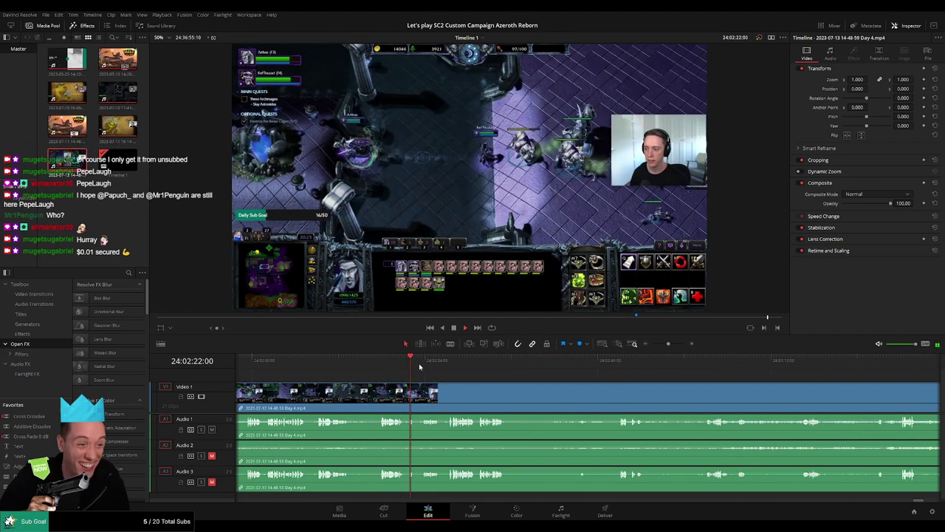
{"action": "left_click", "coordinate": [564, 360]}
{"action": "left_click_drag", "start_coordinate": [668, 343], "coordinate": [659, 343]}
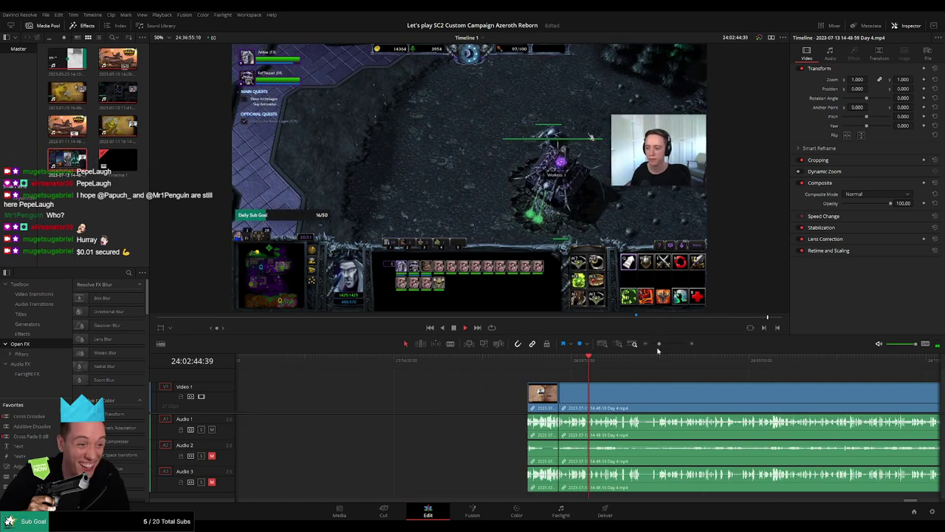
{"action": "left_click", "coordinate": [610, 359]}
{"action": "left_click", "coordinate": [629, 360]}
{"action": "scroll", "coordinate": [506, 379], "scroll_direction": "right", "scroll_amount": 2}
{"action": "scroll", "coordinate": [441, 379], "scroll_direction": "right", "scroll_amount": 2}
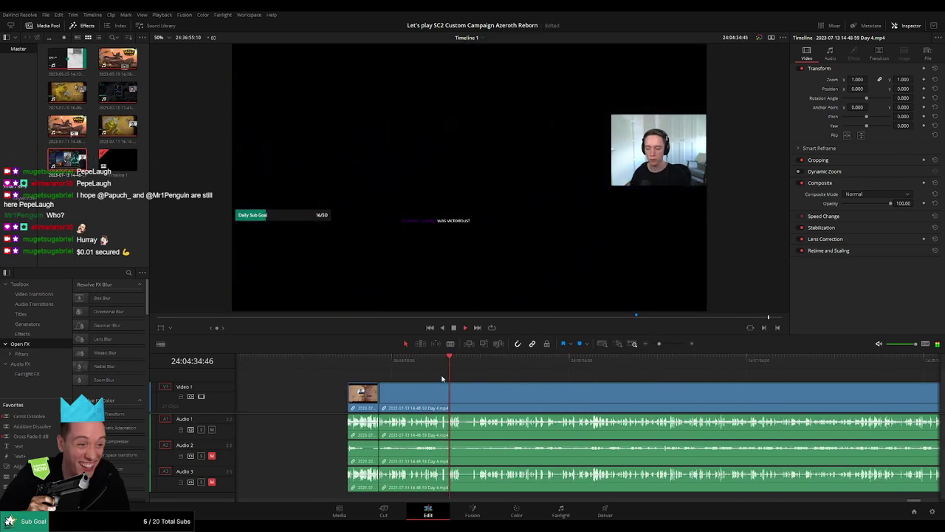
{"action": "left_click", "coordinate": [462, 369]}
{"action": "left_click", "coordinate": [470, 370]}
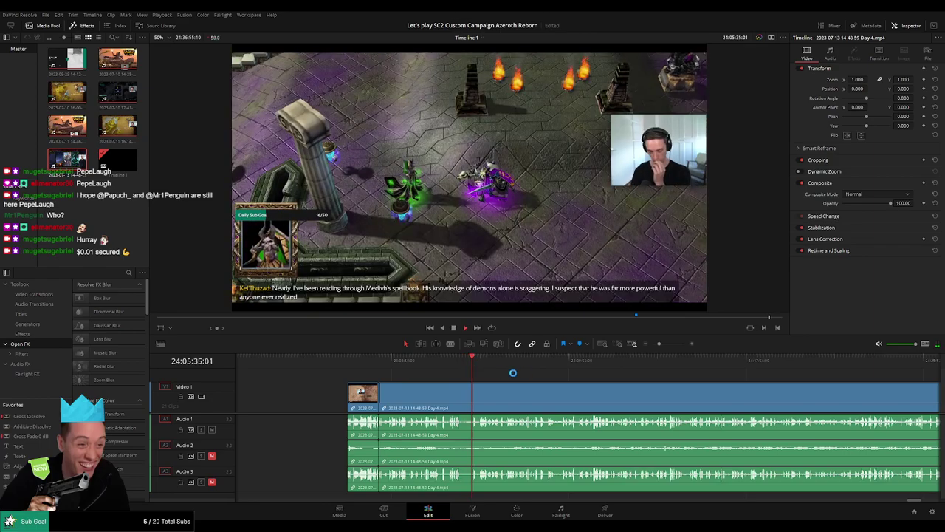
{"action": "left_click", "coordinate": [626, 360]}
{"action": "left_click_drag", "start_coordinate": [659, 344], "coordinate": [656, 344]}
{"action": "left_click", "coordinate": [598, 360]}
{"action": "left_click", "coordinate": [611, 360]}
{"action": "left_click", "coordinate": [672, 362]}
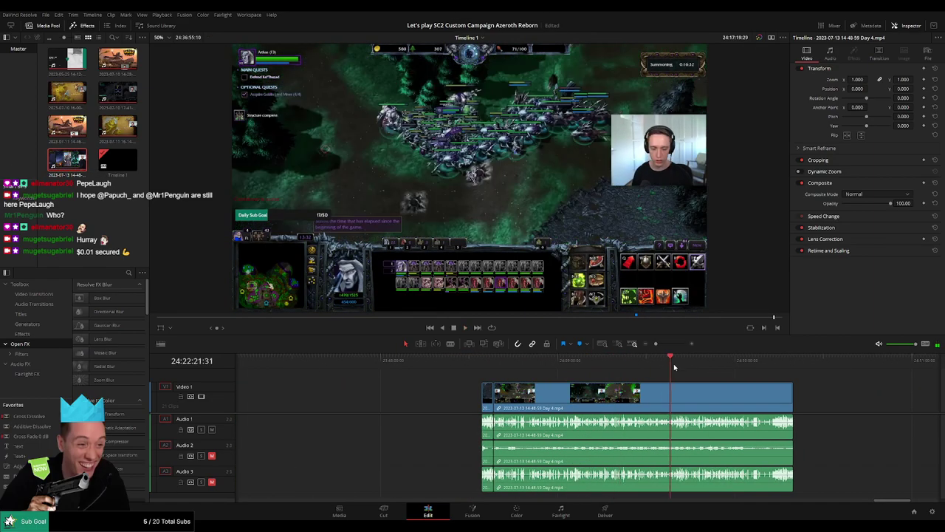
{"action": "left_click", "coordinate": [675, 369]}
{"action": "left_click", "coordinate": [688, 371]}
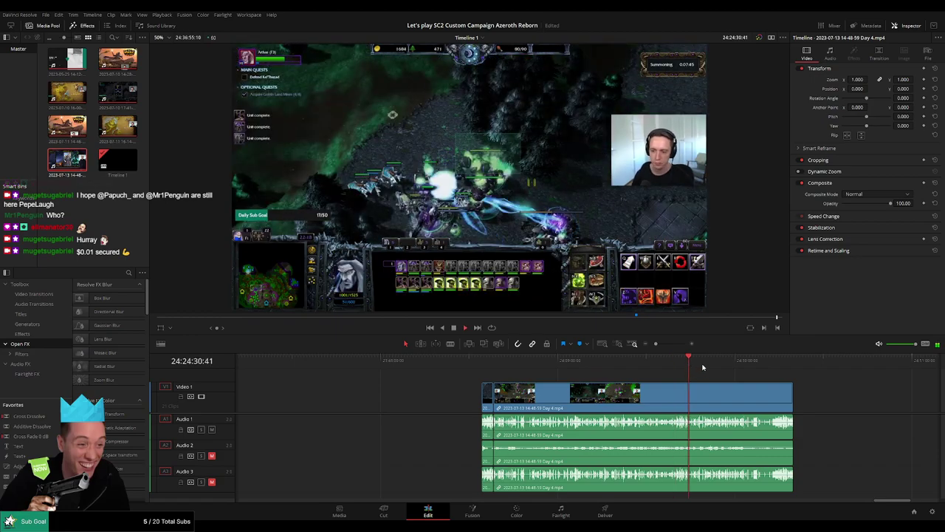
{"action": "left_click", "coordinate": [719, 373]}
{"action": "left_click", "coordinate": [722, 375]}
{"action": "scroll", "coordinate": [749, 378], "scroll_direction": "right", "scroll_amount": 3}
{"action": "left_click", "coordinate": [583, 359]}
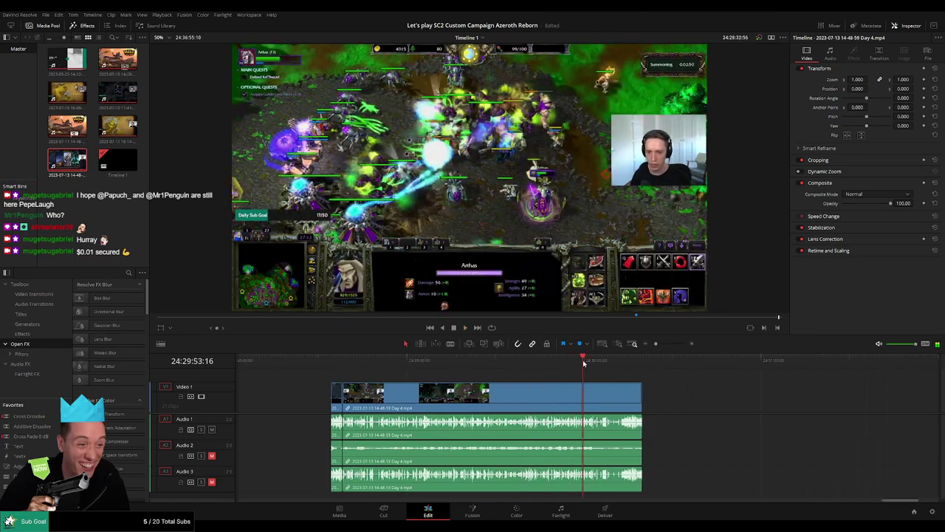
{"action": "left_click", "coordinate": [598, 361]}
{"action": "scroll", "coordinate": [597, 366], "scroll_direction": "up", "scroll_amount": 2}
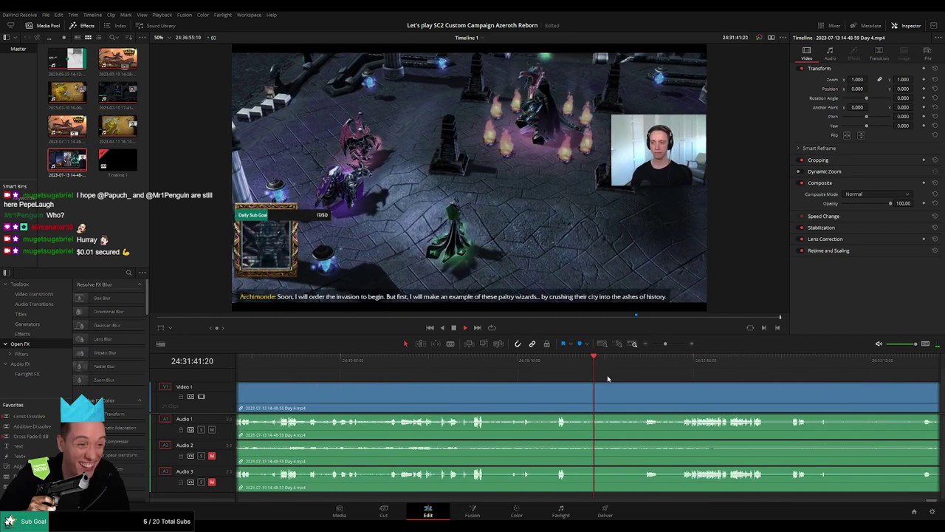
{"action": "scroll", "coordinate": [524, 375], "scroll_direction": "right", "scroll_amount": 2}
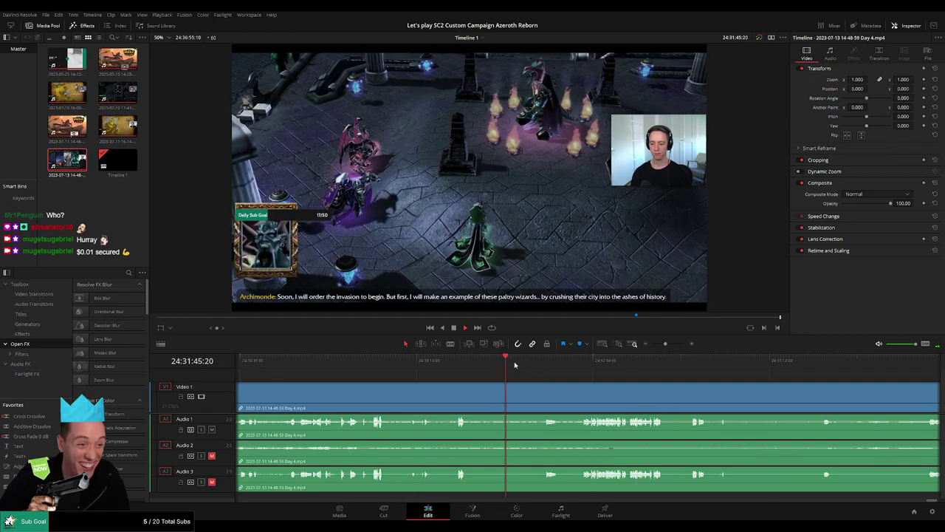
{"action": "left_click", "coordinate": [526, 362]}
{"action": "left_click", "coordinate": [546, 363]}
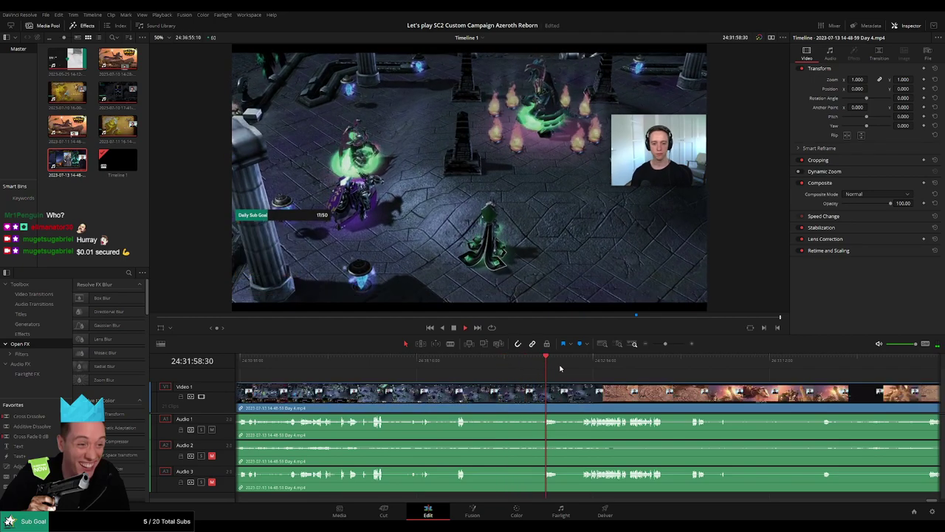
{"action": "left_click", "coordinate": [591, 362]}
{"action": "scroll", "coordinate": [532, 373], "scroll_direction": "right", "scroll_amount": 2}
{"action": "scroll", "coordinate": [502, 377], "scroll_direction": "right", "scroll_amount": 1}
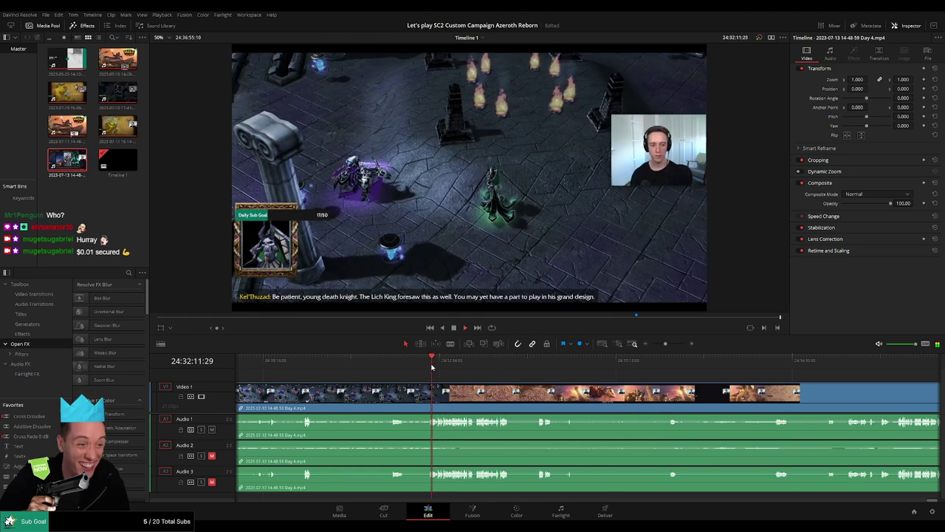
{"action": "left_click_drag", "start_coordinate": [431, 373], "coordinate": [424, 373]}
{"action": "left_click", "coordinate": [590, 364]}
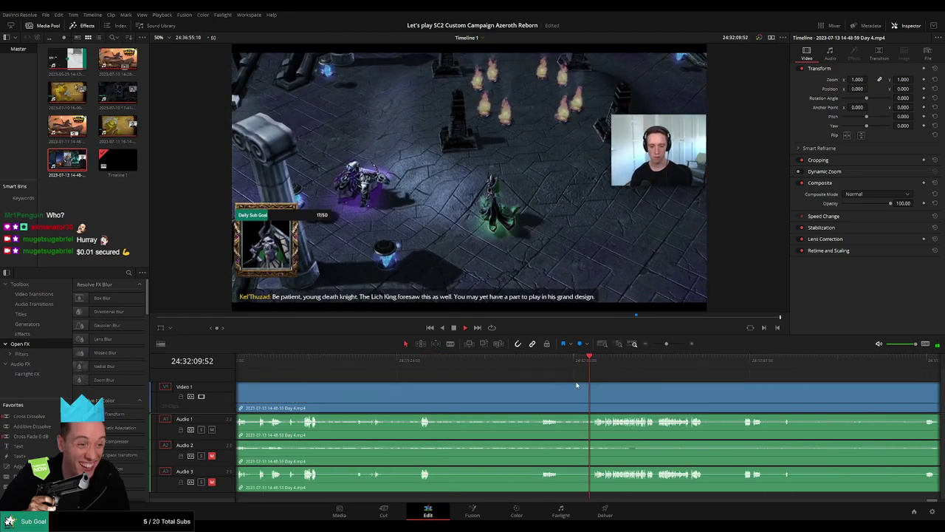
{"action": "left_click", "coordinate": [441, 373]}
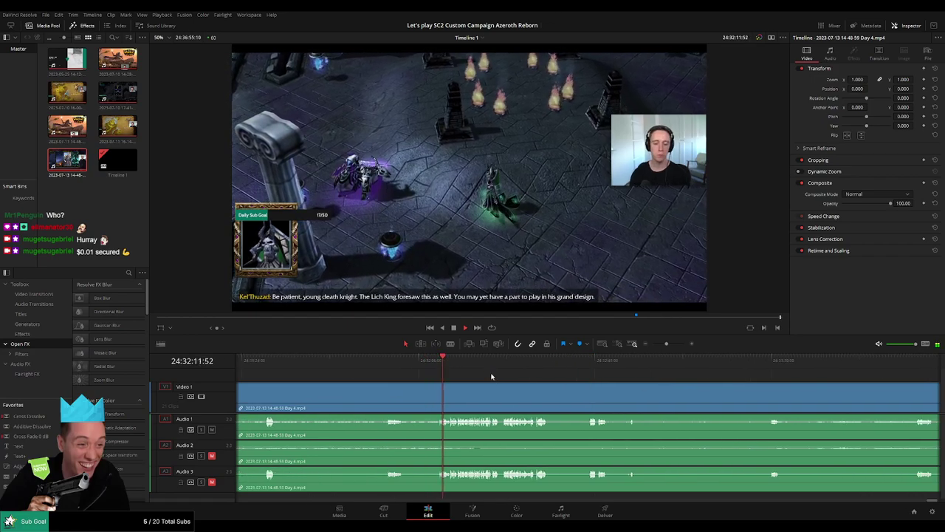
{"action": "scroll", "coordinate": [451, 380], "scroll_direction": "right", "scroll_amount": 1}
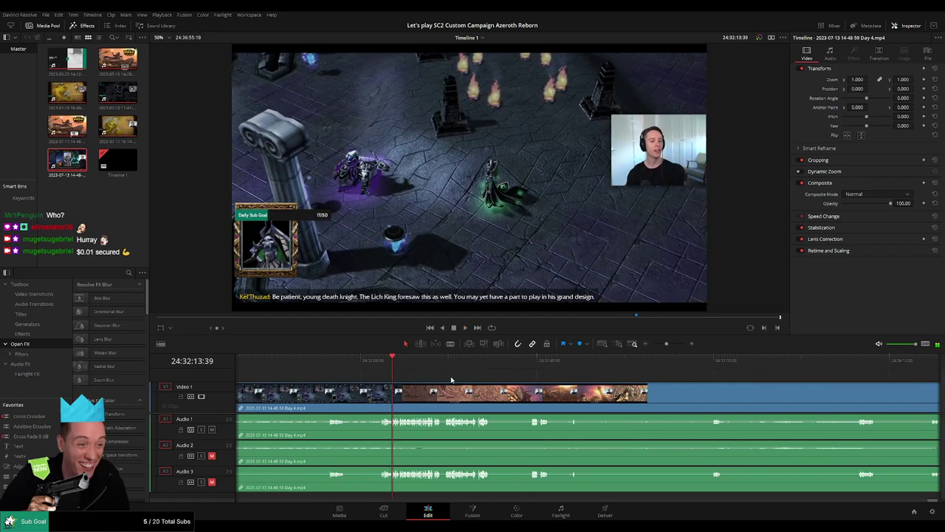
{"action": "scroll", "coordinate": [503, 384], "scroll_direction": "right", "scroll_amount": 1}
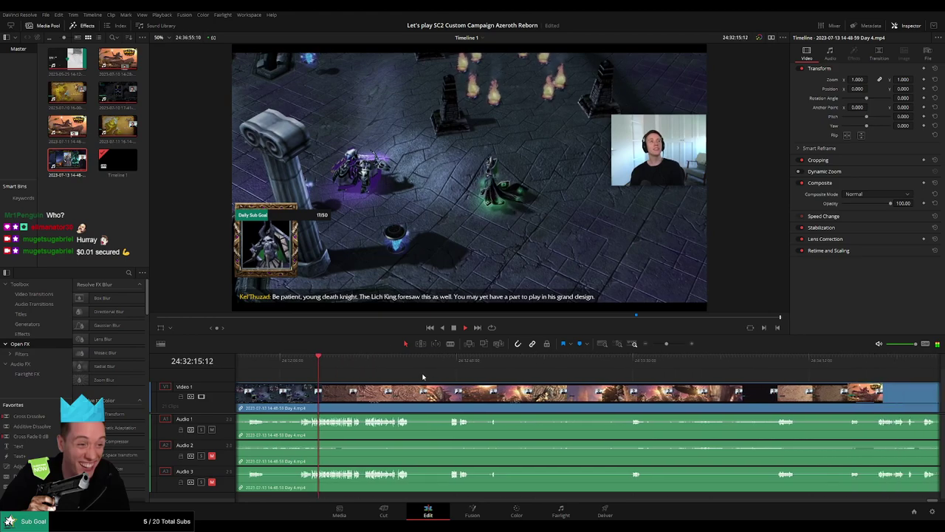
{"action": "scroll", "coordinate": [476, 382], "scroll_direction": "right", "scroll_amount": 1}
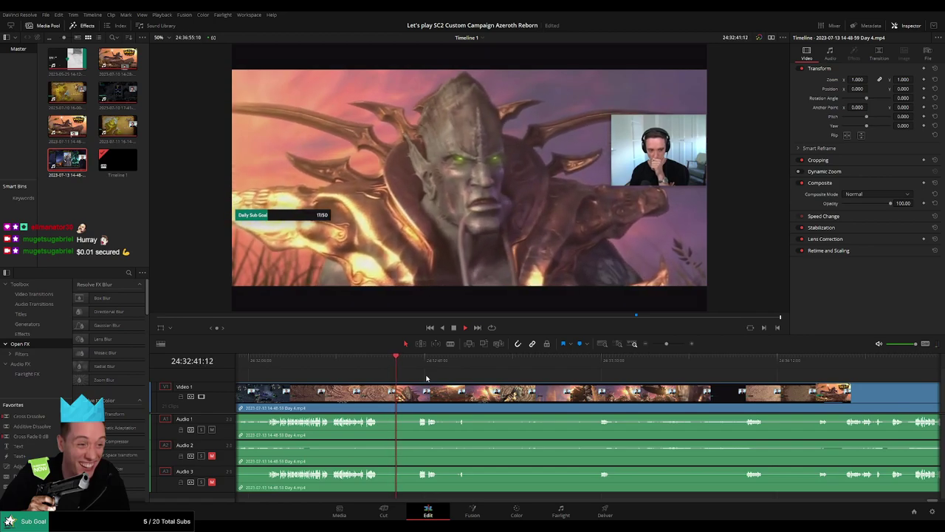
{"action": "left_click_drag", "start_coordinate": [406, 365], "coordinate": [418, 361]}
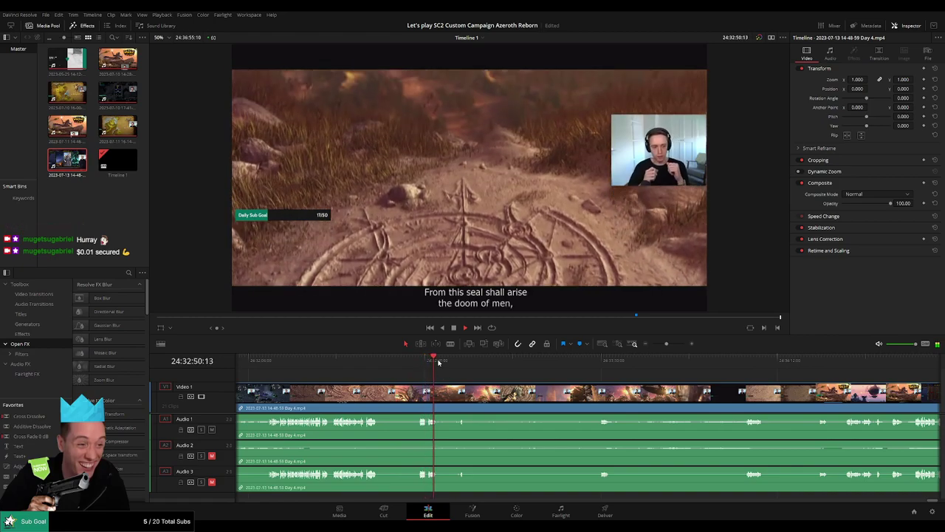
{"action": "left_click_drag", "start_coordinate": [449, 361], "coordinate": [457, 364]}
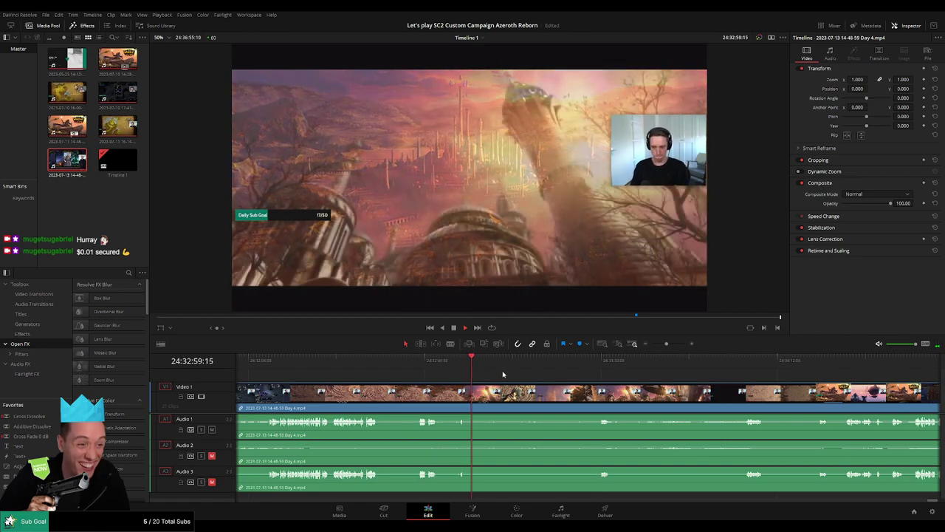
{"action": "mouse_move", "coordinate": [496, 361]}
{"action": "left_mouse_down"}
{"action": "mouse_move", "coordinate": [607, 366]}
{"action": "mouse_move", "coordinate": [403, 363]}
{"action": "left_mouse_up"}
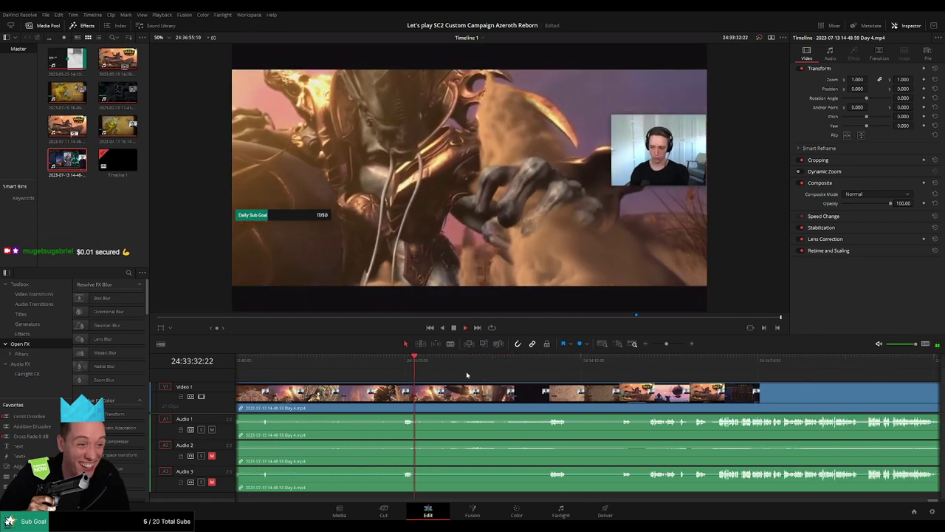
{"action": "key", "text": "space"}
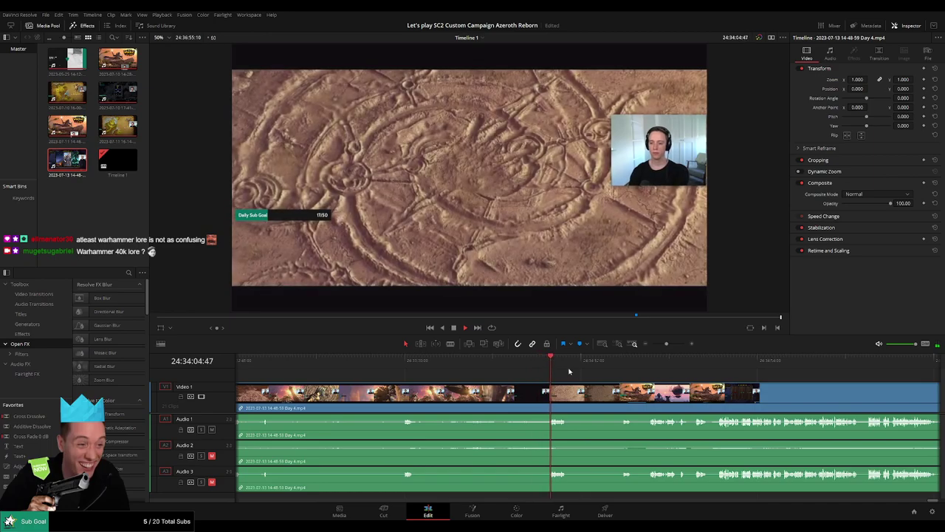
{"action": "scroll", "coordinate": [586, 377], "scroll_direction": "right", "scroll_amount": 5}
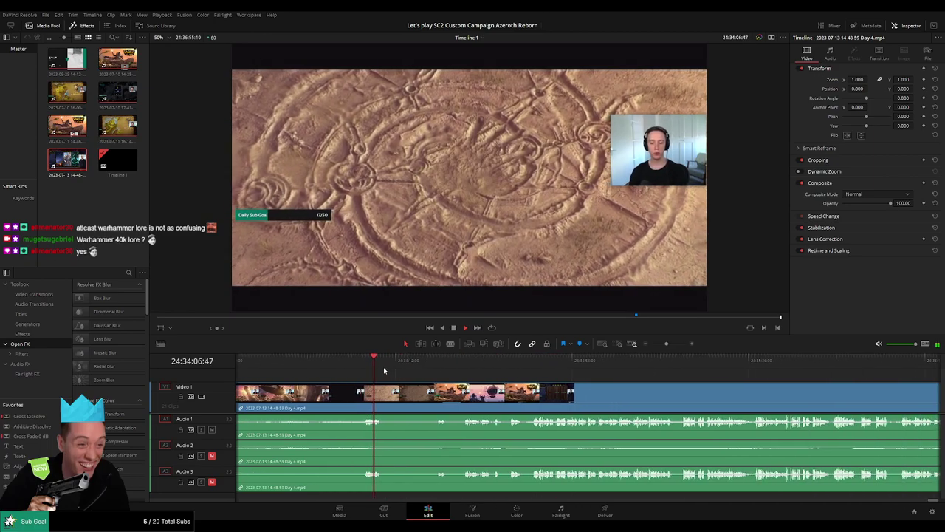
{"action": "left_click_drag", "start_coordinate": [395, 367], "coordinate": [439, 362]}
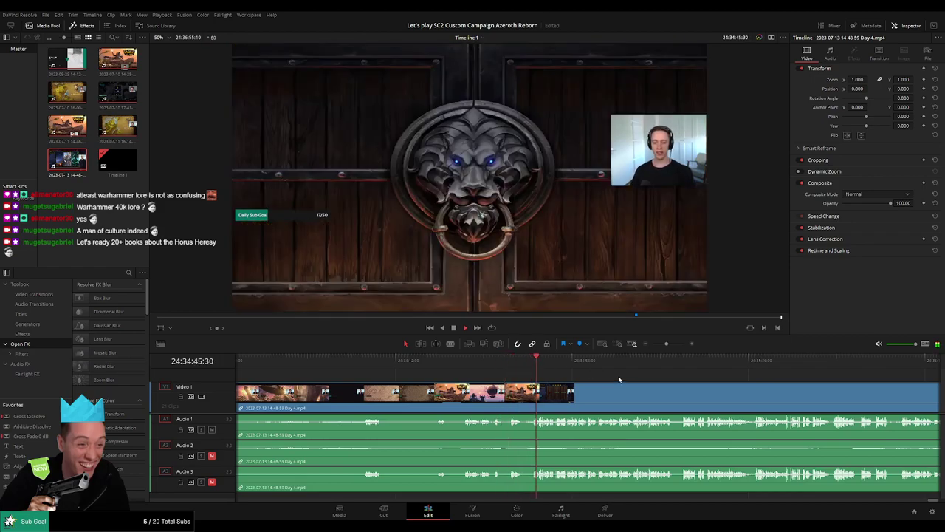
{"action": "scroll", "coordinate": [616, 378], "scroll_direction": "right", "scroll_amount": 5}
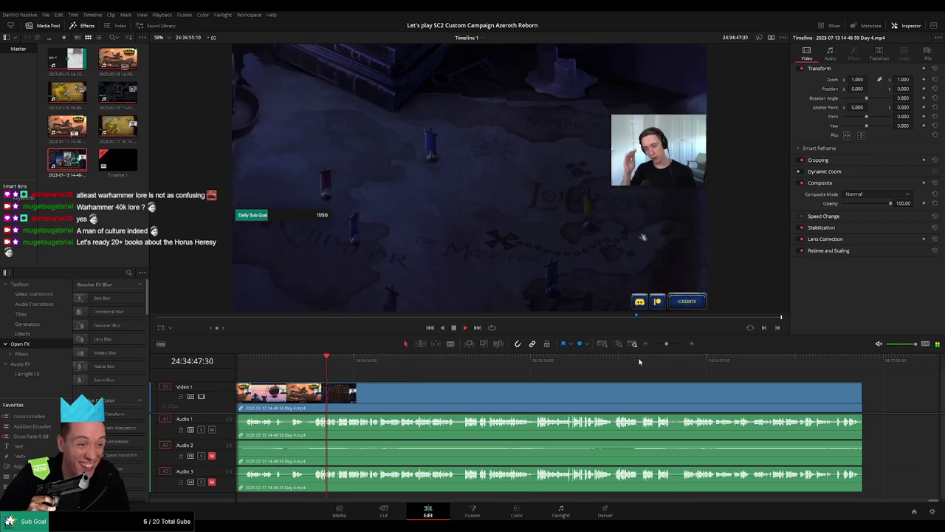
Step: Zoom the timeline and play back the outro of the final Day 4 clip
{"action": "left_click_drag", "start_coordinate": [667, 344], "coordinate": [667, 345]}
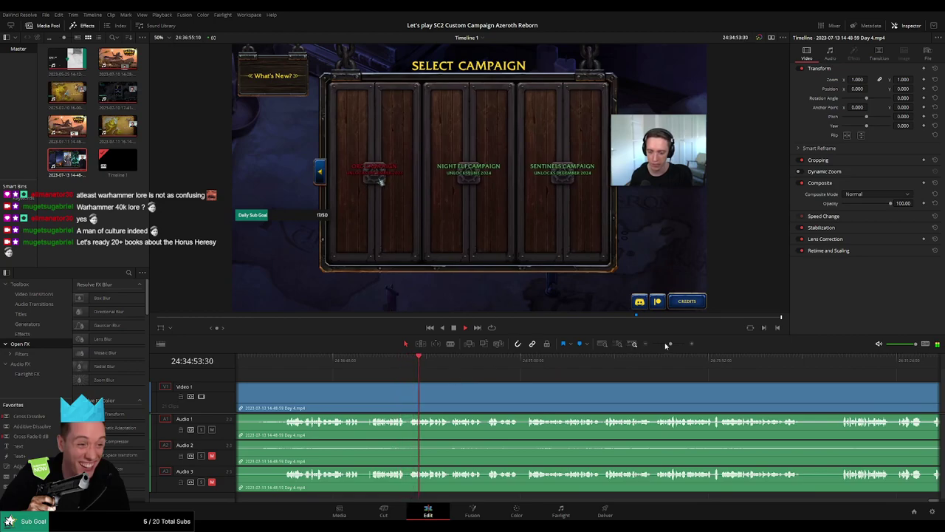
{"action": "left_click_drag", "start_coordinate": [667, 345], "coordinate": [666, 344]}
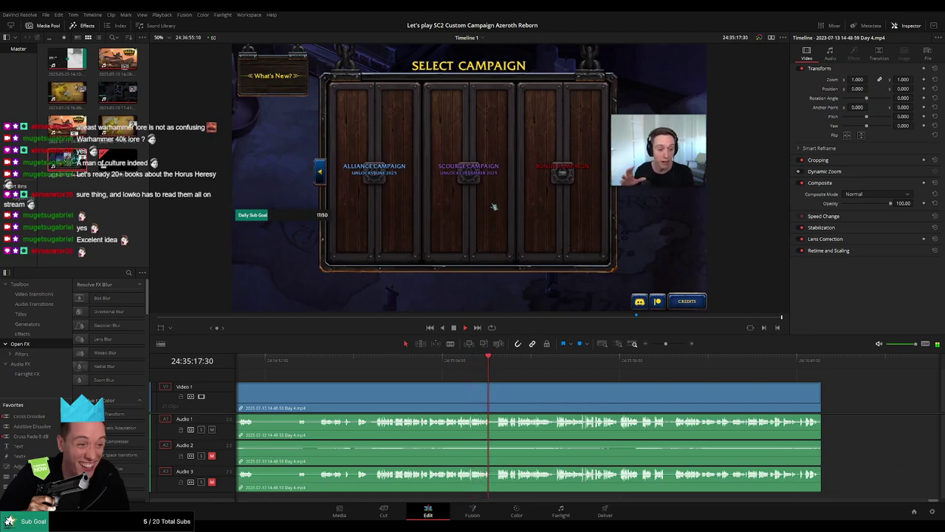
{"action": "scroll", "coordinate": [441, 378], "scroll_direction": "down", "scroll_amount": 1}
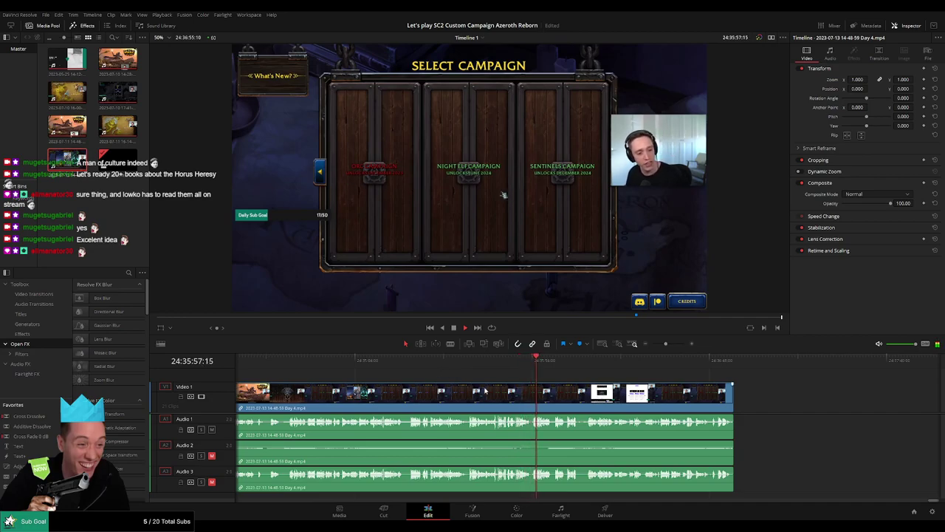
{"action": "scroll", "coordinate": [558, 378], "scroll_direction": "right", "scroll_amount": 3}
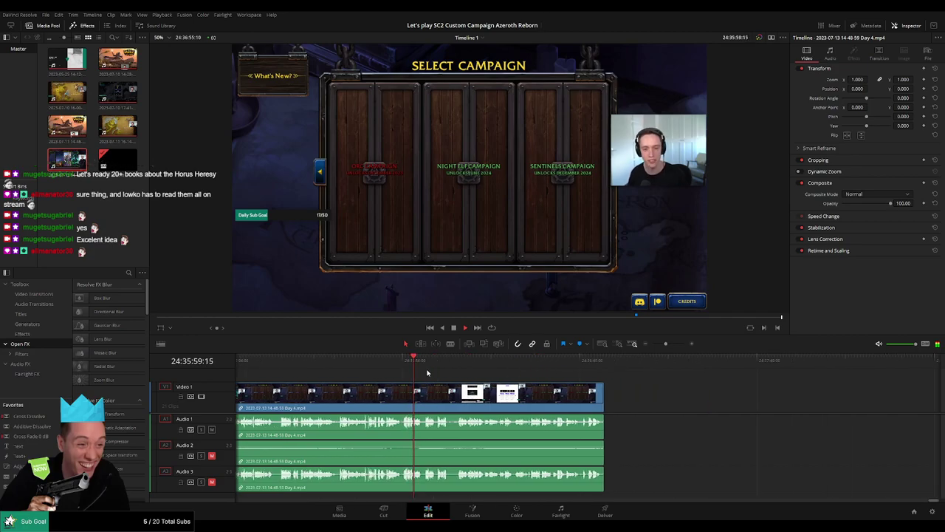
{"action": "left_click_drag", "start_coordinate": [424, 365], "coordinate": [548, 367]}
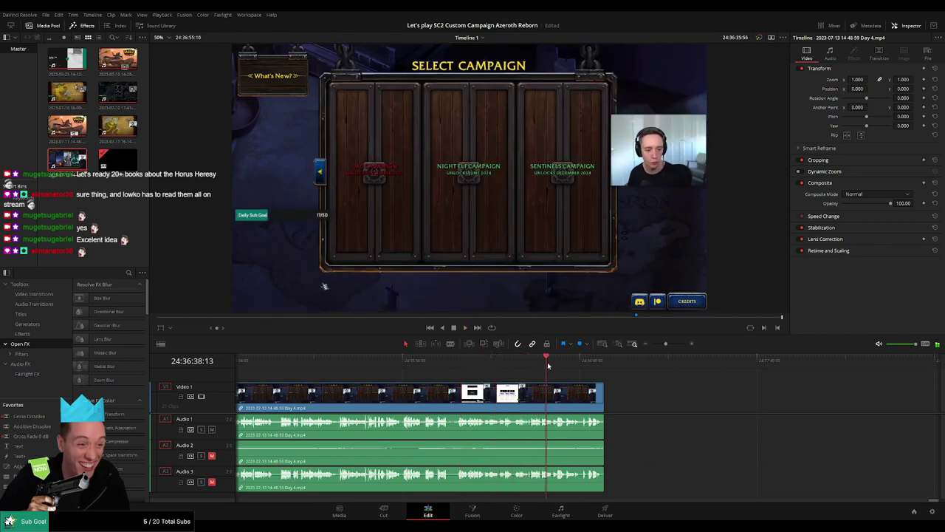
{"action": "key", "text": "space"}
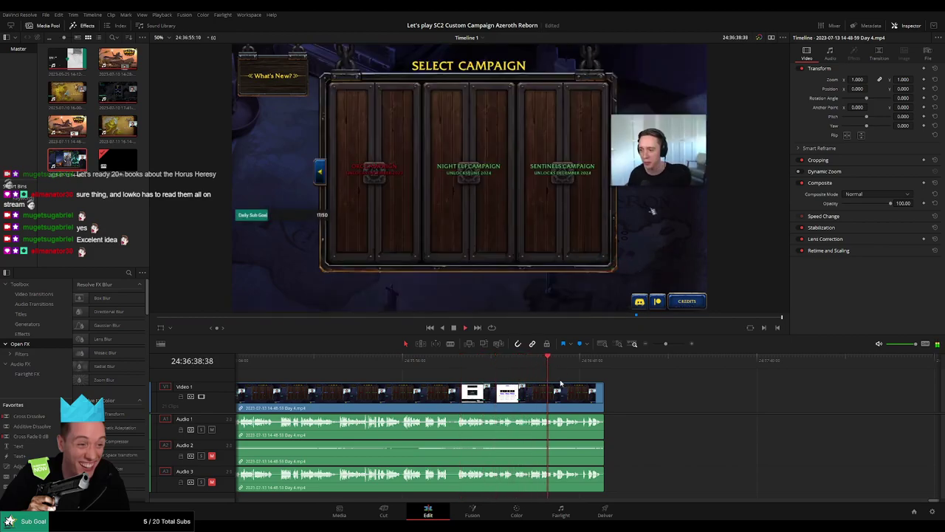
Step: Fade the final clip's audio out over roughly its last second
{"action": "scroll", "coordinate": [603, 386], "scroll_direction": "up", "scroll_amount": 1}
{"action": "scroll", "coordinate": [604, 382], "scroll_direction": "up", "scroll_amount": 1}
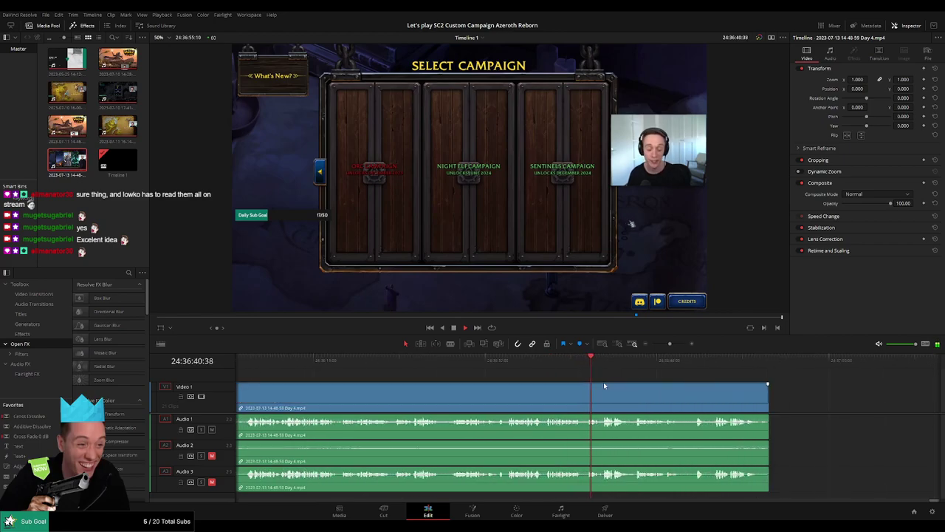
{"action": "scroll", "coordinate": [464, 382], "scroll_direction": "down", "scroll_amount": 2}
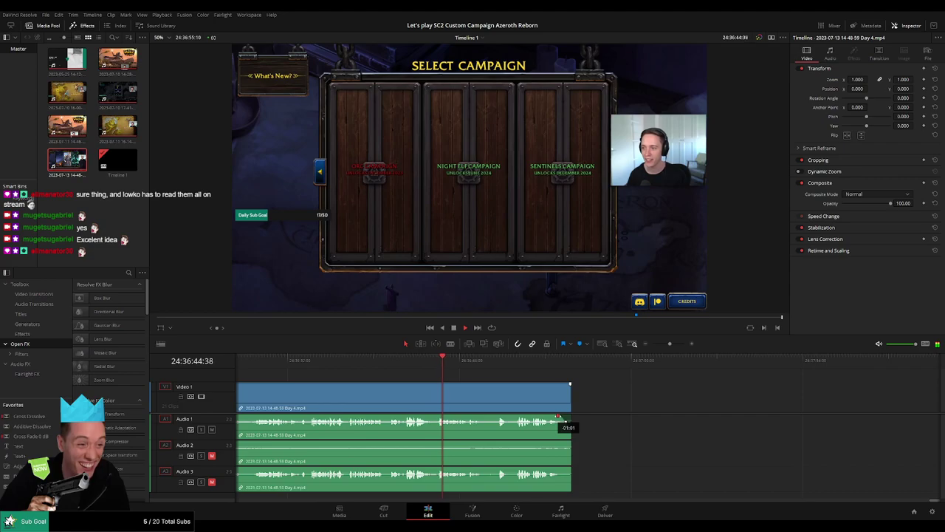
{"action": "left_click_drag", "start_coordinate": [559, 418], "coordinate": [565, 418]}
{"action": "scroll", "coordinate": [583, 418], "scroll_direction": "up", "scroll_amount": 2}
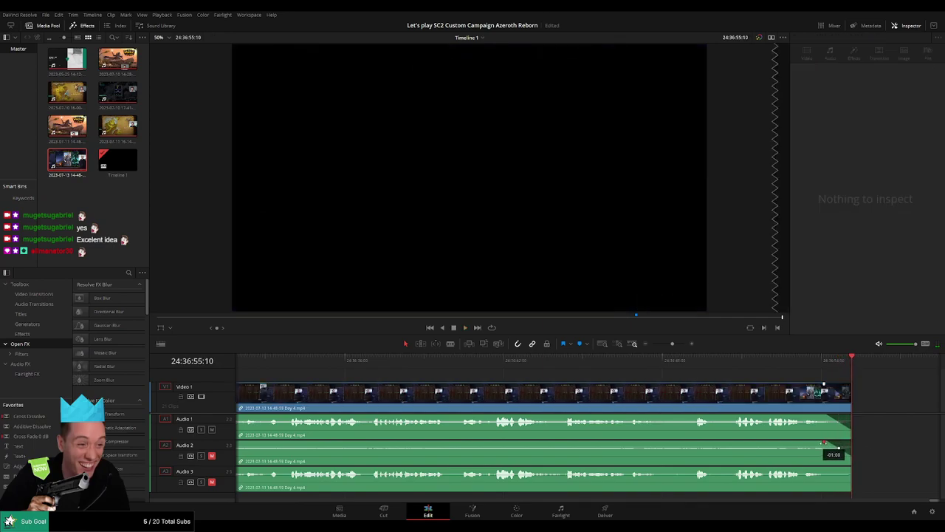
Step: Fade out the Audio 3 clip at its end and zoom out to the whole timeline
{"action": "left_click_drag", "start_coordinate": [824, 470], "coordinate": [822, 470]}
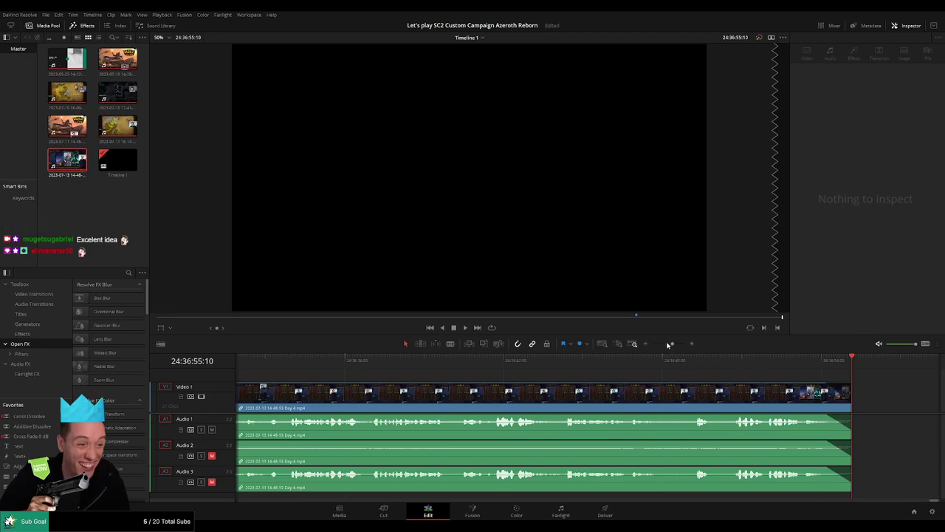
{"action": "left_click_drag", "start_coordinate": [672, 344], "coordinate": [653, 343]}
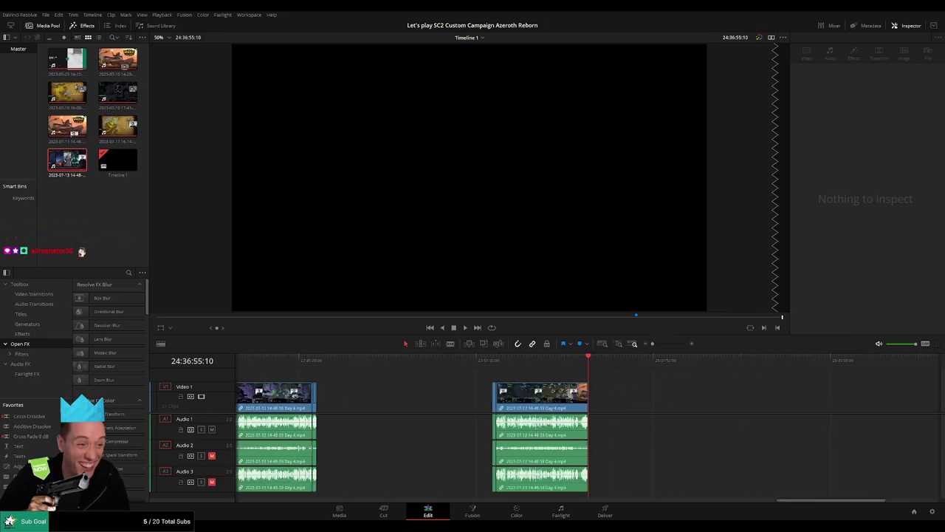
{"action": "scroll", "coordinate": [686, 386], "scroll_direction": "left", "scroll_amount": 5}
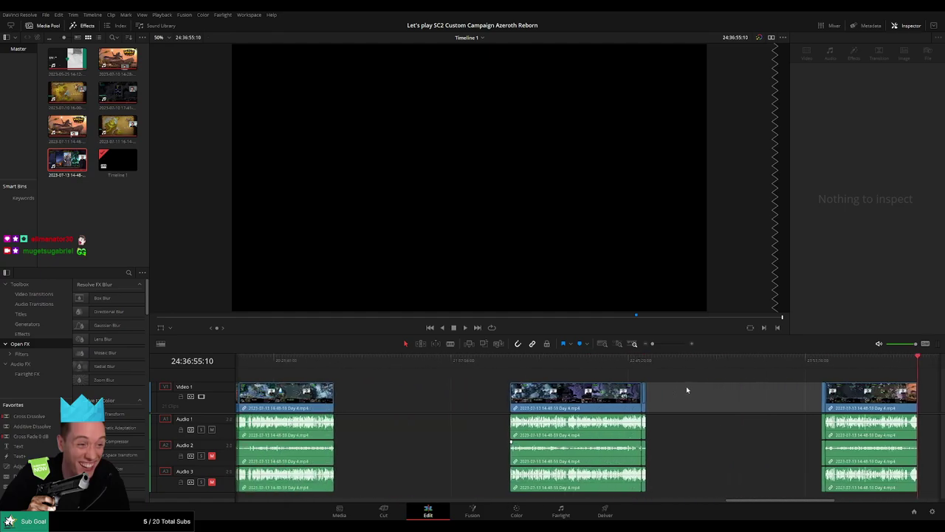
{"action": "scroll", "coordinate": [705, 507], "scroll_direction": "left", "scroll_amount": 10}
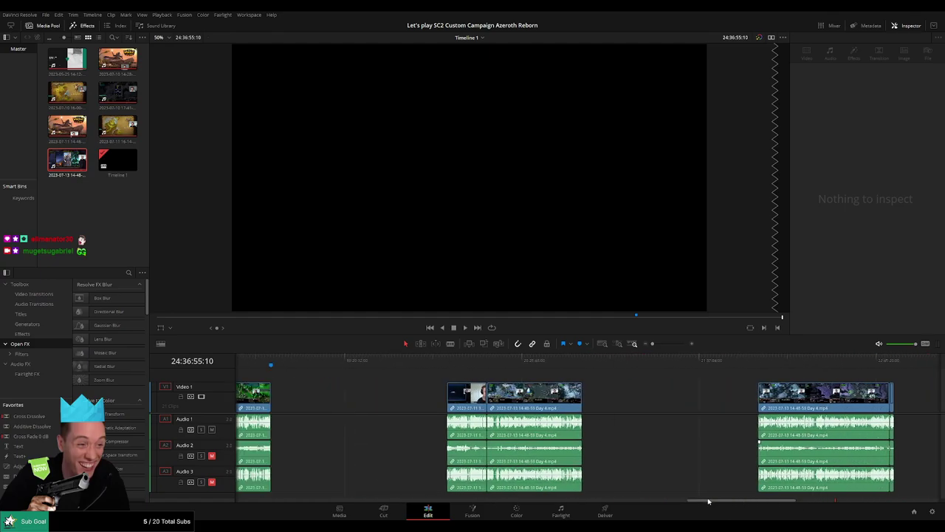
Step: Step the playhead through the end of each episode range along the timeline
{"action": "left_click", "coordinate": [368, 358]}
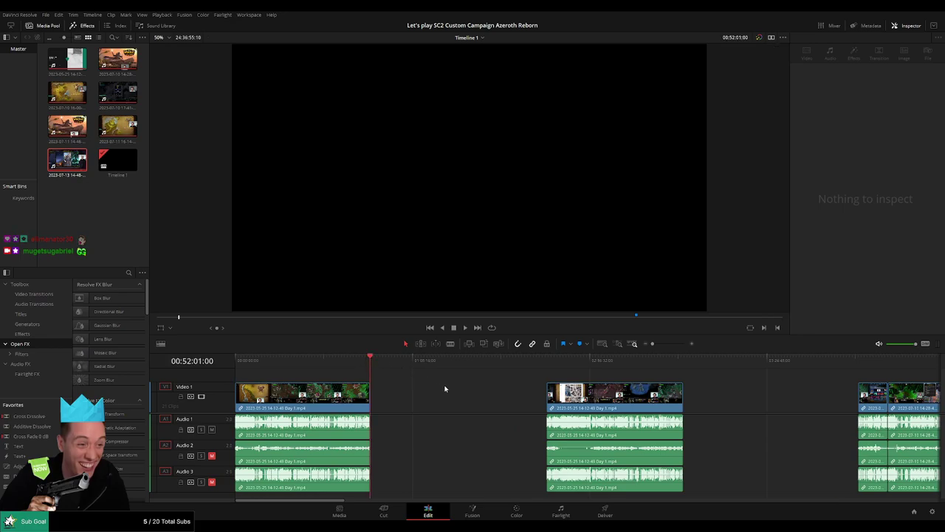
{"action": "scroll", "coordinate": [389, 382], "scroll_direction": "right", "scroll_amount": 1}
{"action": "scroll", "coordinate": [606, 376], "scroll_direction": "right", "scroll_amount": 6}
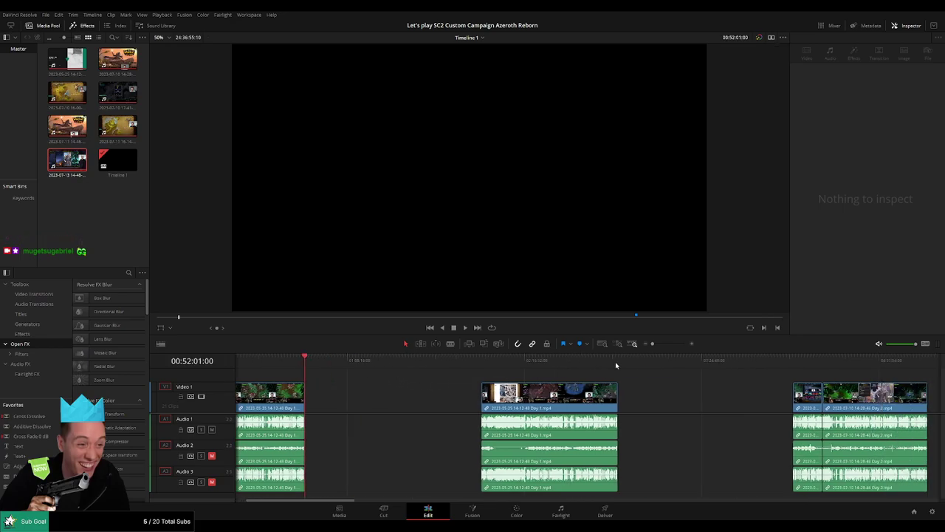
{"action": "left_click", "coordinate": [686, 371]}
{"action": "scroll", "coordinate": [702, 373], "scroll_direction": "right", "scroll_amount": 6}
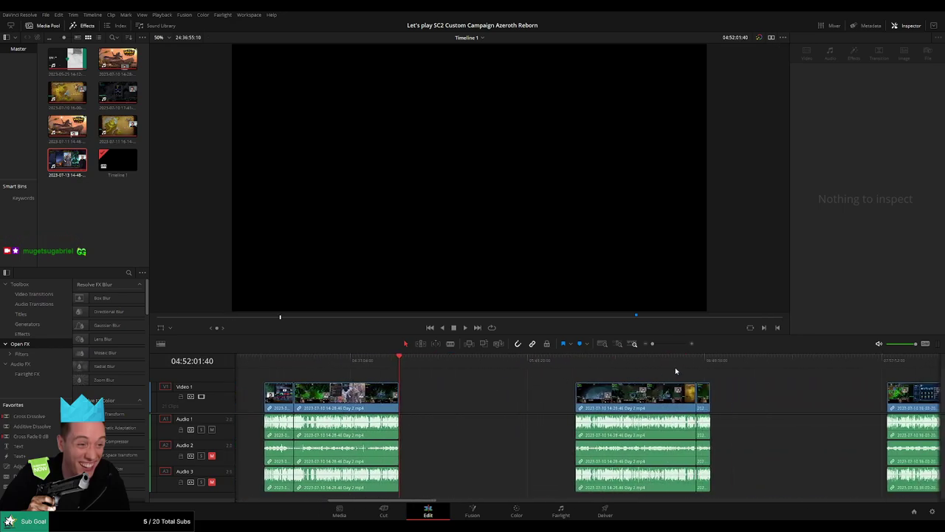
{"action": "left_click", "coordinate": [711, 369]}
{"action": "scroll", "coordinate": [702, 377], "scroll_direction": "right", "scroll_amount": 7}
{"action": "left_click", "coordinate": [709, 367]}
{"action": "scroll", "coordinate": [714, 367], "scroll_direction": "right", "scroll_amount": 7}
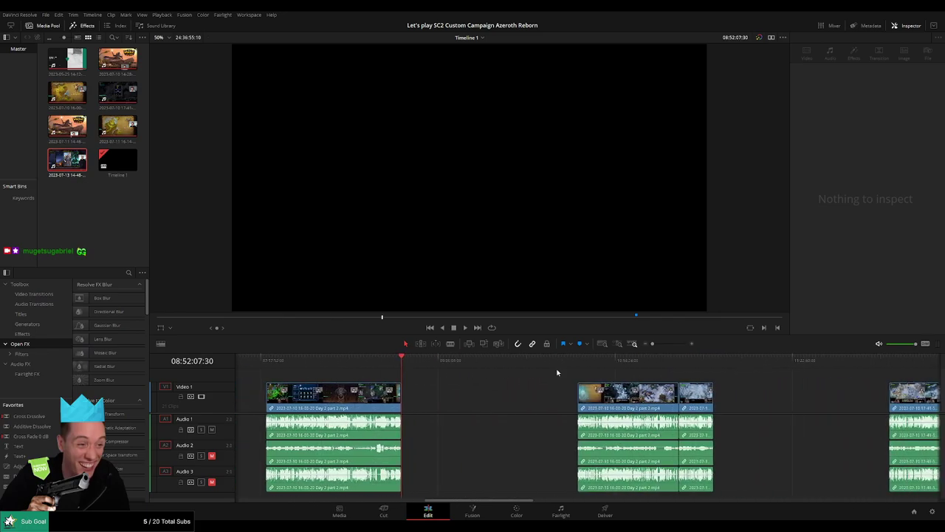
{"action": "left_click", "coordinate": [712, 362]}
{"action": "scroll", "coordinate": [713, 362], "scroll_direction": "right", "scroll_amount": 6}
{"action": "left_click", "coordinate": [735, 363]}
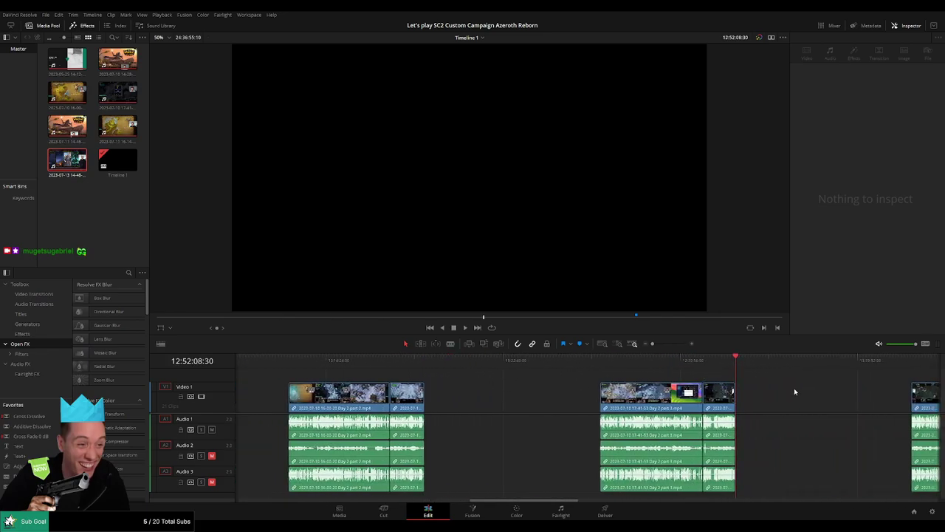
{"action": "scroll", "coordinate": [710, 363], "scroll_direction": "right", "scroll_amount": 7}
{"action": "left_click", "coordinate": [738, 363]}
{"action": "scroll", "coordinate": [675, 376], "scroll_direction": "right", "scroll_amount": 6}
{"action": "left_click", "coordinate": [738, 366]}
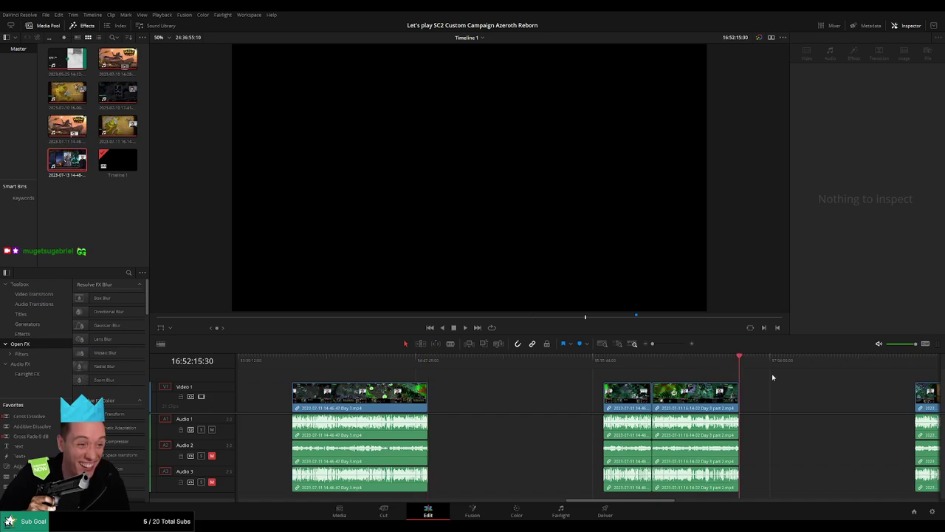
Step: Check the episode markers, including '10 episodes', and add a marker at the final clip end, 24:36:55:10
{"action": "scroll", "coordinate": [599, 384], "scroll_direction": "right", "scroll_amount": 3}
{"action": "scroll", "coordinate": [599, 384], "scroll_direction": "right", "scroll_amount": 3}
{"action": "left_click", "coordinate": [768, 362]}
{"action": "scroll", "coordinate": [753, 384], "scroll_direction": "right", "scroll_amount": 8}
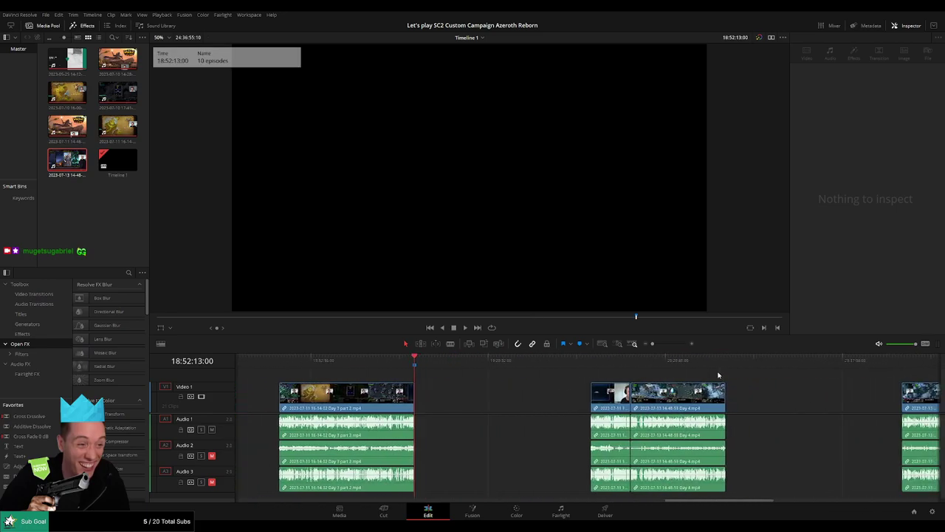
{"action": "left_click", "coordinate": [727, 363]}
{"action": "scroll", "coordinate": [733, 369], "scroll_direction": "right", "scroll_amount": 7}
{"action": "left_click", "coordinate": [725, 362]}
{"action": "scroll", "coordinate": [483, 387], "scroll_direction": "right", "scroll_amount": 7}
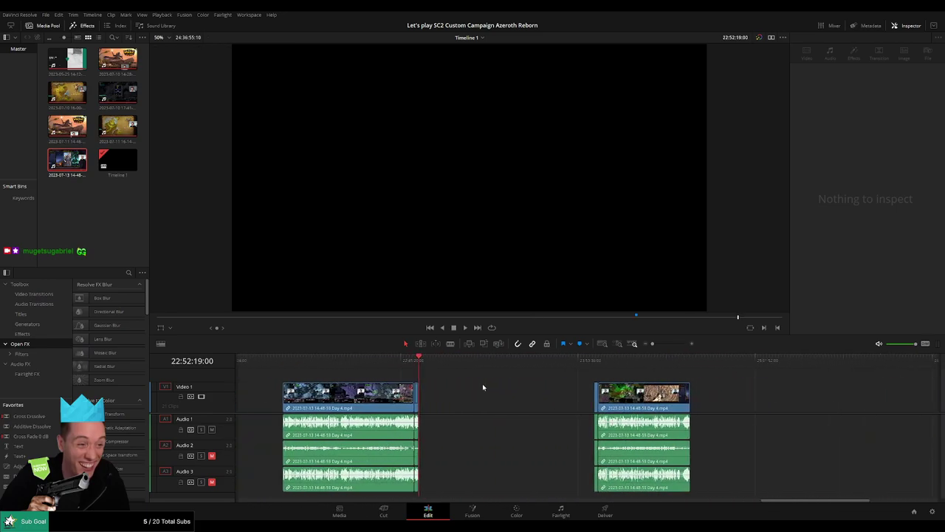
{"action": "left_click", "coordinate": [687, 367]}
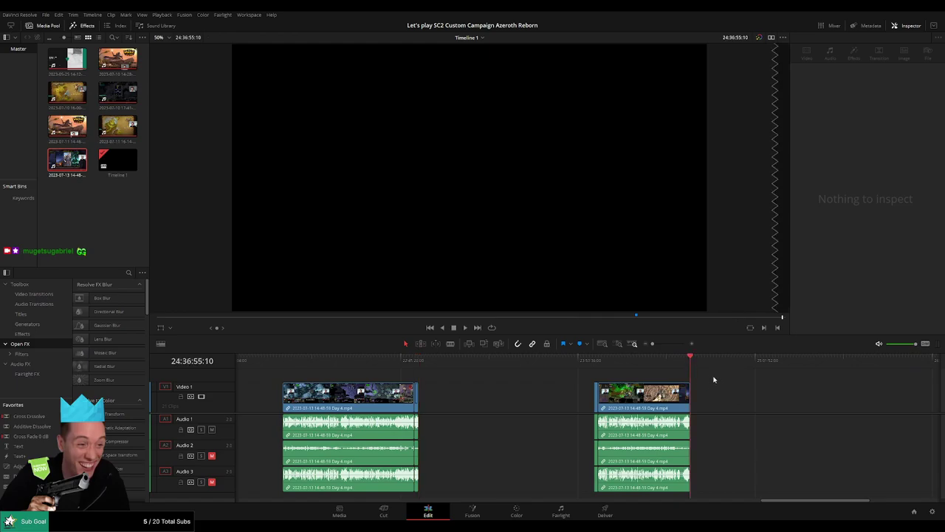
{"action": "key", "text": "m"}
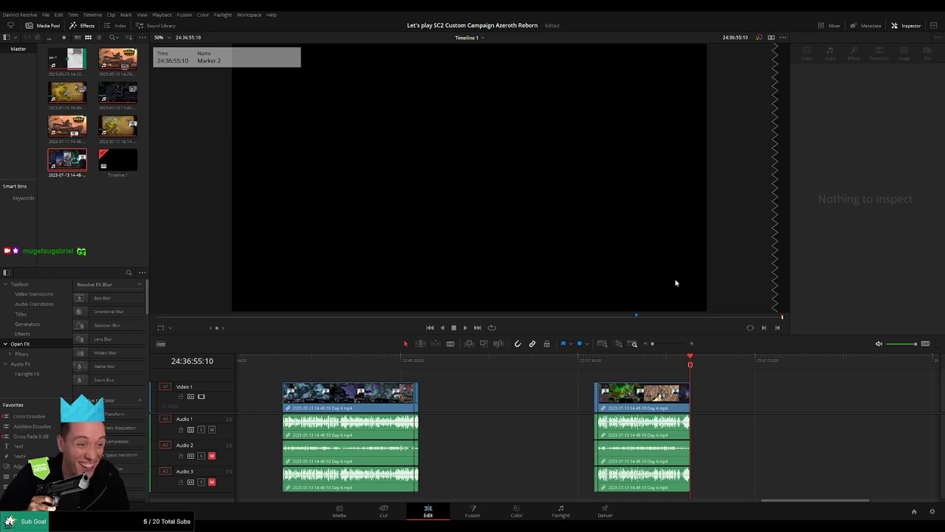
Step: Name the end marker '13 episodes', recheck the final clip's end, and switch to the Deliver page
{"action": "key", "text": "Return"}
{"action": "left_click", "coordinate": [684, 361]}
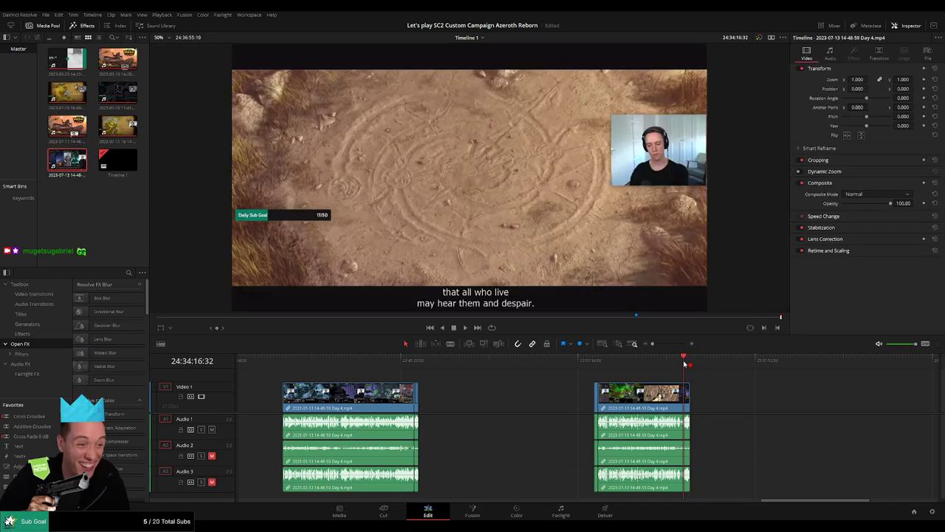
{"action": "left_click_drag", "start_coordinate": [684, 362], "coordinate": [637, 359]}
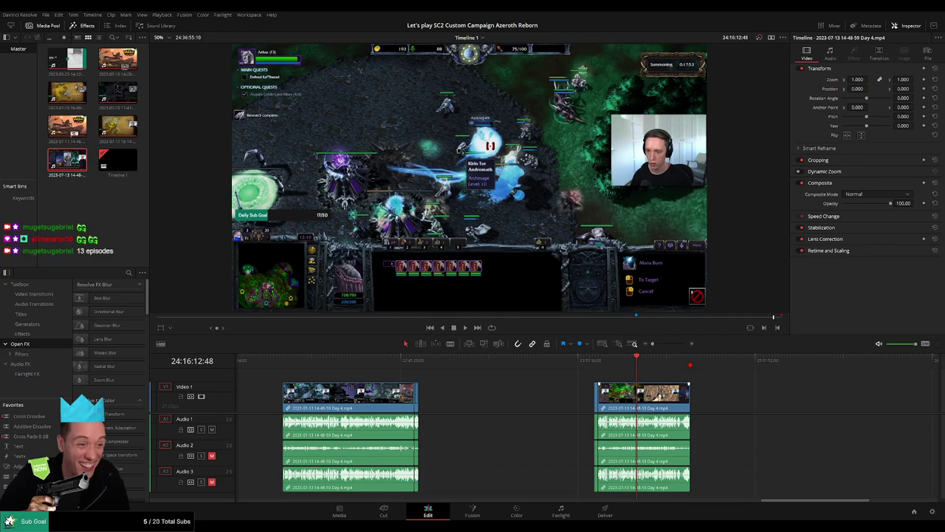
{"action": "left_click", "coordinate": [690, 362]}
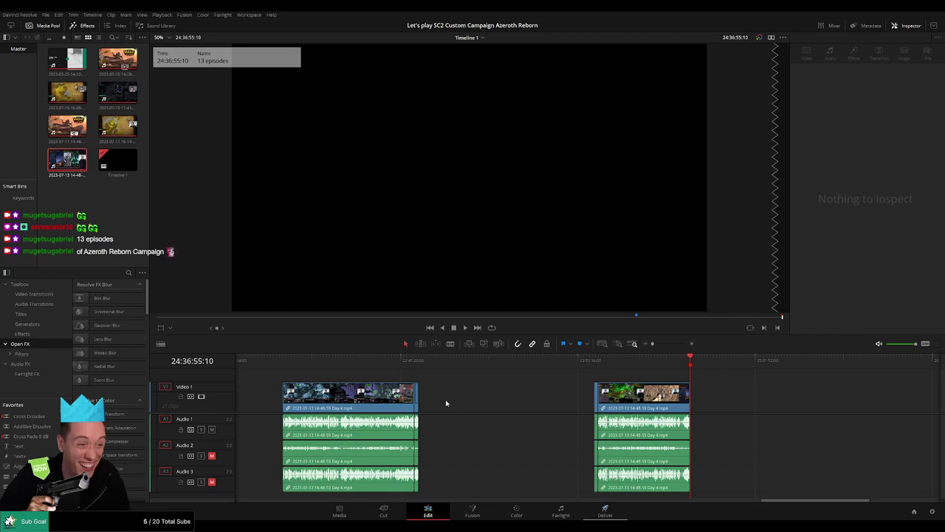
{"action": "key", "text": "shift+8"}
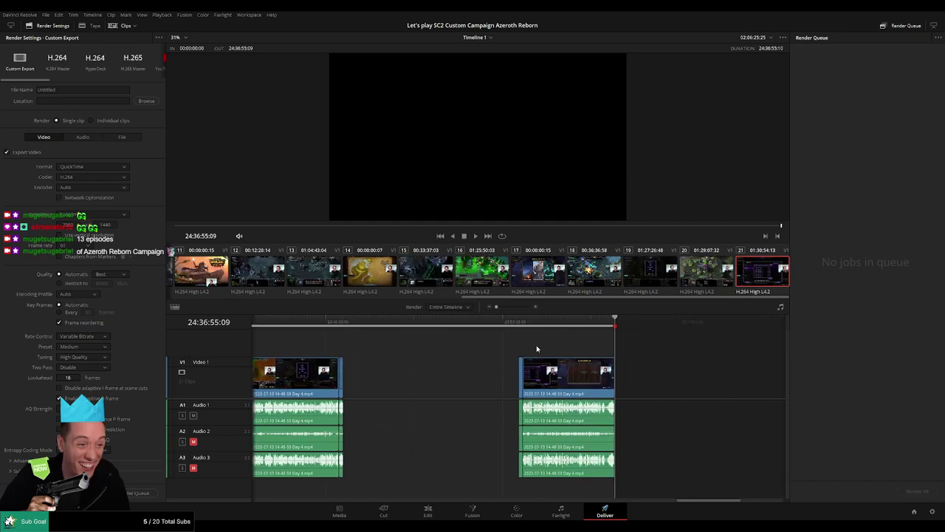
Step: Return the playhead to the start of the timeline in the Deliver page
{"action": "left_click_drag", "start_coordinate": [722, 500], "coordinate": [240, 497]}
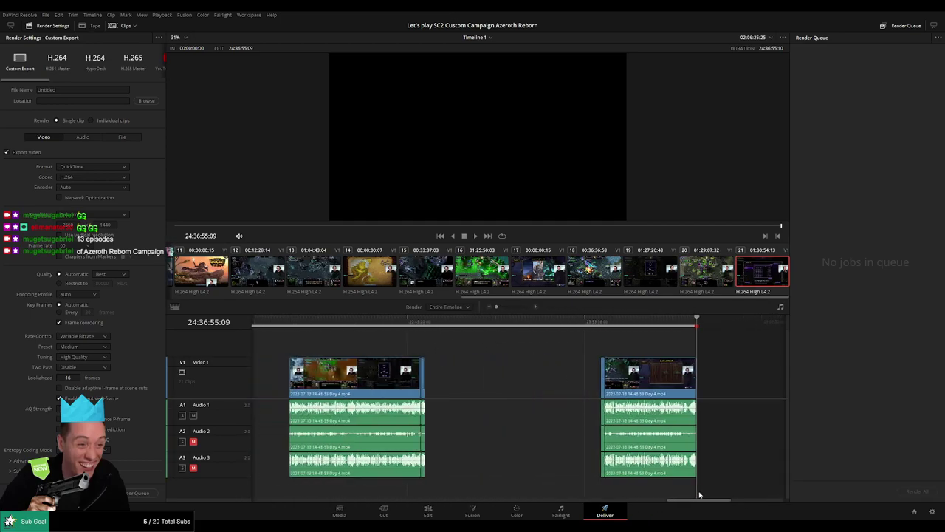
{"action": "scroll", "coordinate": [395, 478], "scroll_direction": "right", "scroll_amount": 10}
{"action": "key", "text": "Home"}
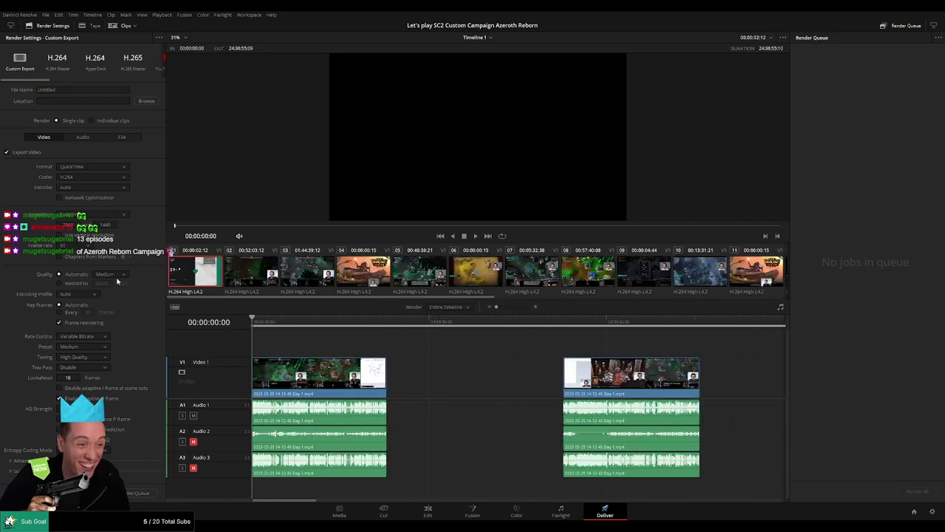
{"action": "scroll", "coordinate": [110, 274], "scroll_direction": "down", "scroll_amount": 2}
Step: Restrict the export quality to a 15000 Kb/s bitrate cap
{"action": "left_click", "coordinate": [83, 284]}
{"action": "type", "text": "10000"}
{"action": "key", "text": "BackSpace"}
{"action": "type", "text": "5000"}
{"action": "key", "text": "Return"}
{"action": "scroll", "coordinate": [101, 188], "scroll_direction": "down", "scroll_amount": 1}
{"action": "scroll", "coordinate": [122, 171], "scroll_direction": "up", "scroll_amount": 2}
{"action": "scroll", "coordinate": [118, 171], "scroll_direction": "up", "scroll_amount": 1}
{"action": "scroll", "coordinate": [93, 189], "scroll_direction": "down", "scroll_amount": 1}
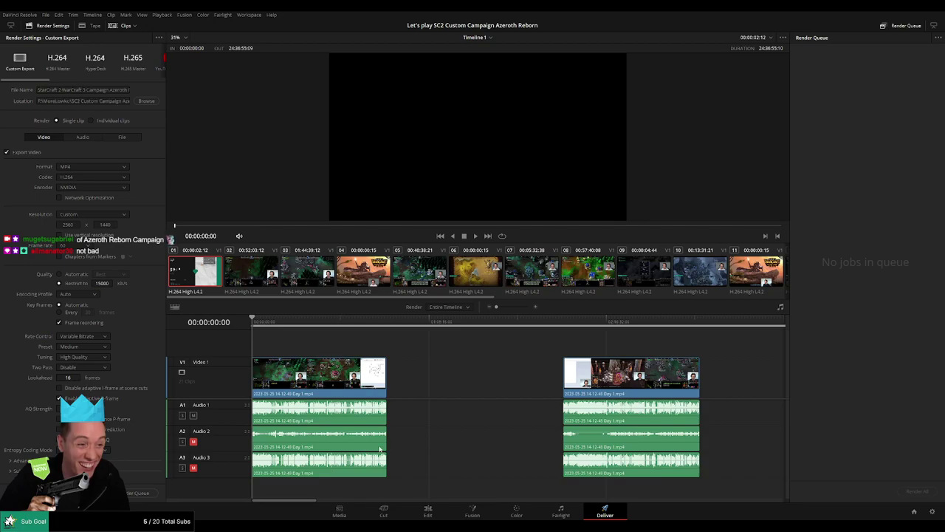
Step: Append 'Ep 1' to the output file name
{"action": "left_click", "coordinate": [127, 91]}
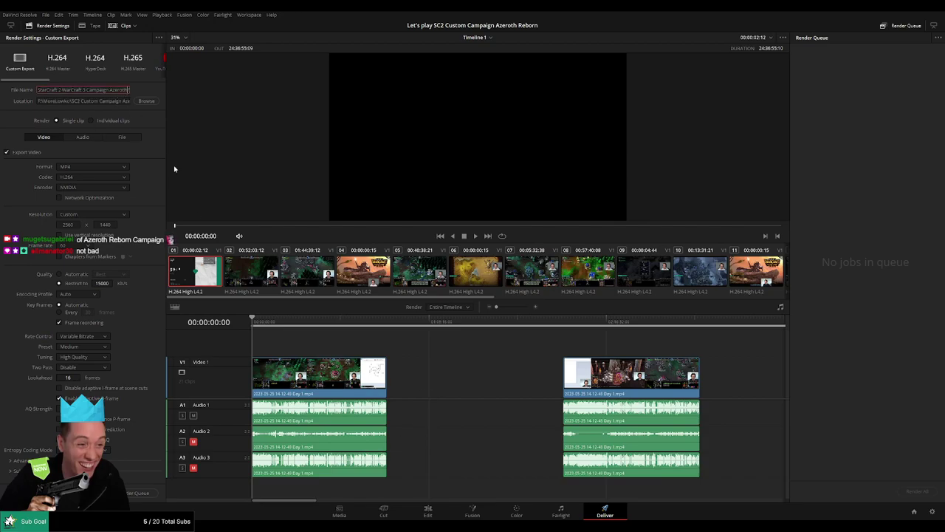
{"action": "type", "text": "Ep 1"}
{"action": "left_click", "coordinate": [438, 371]}
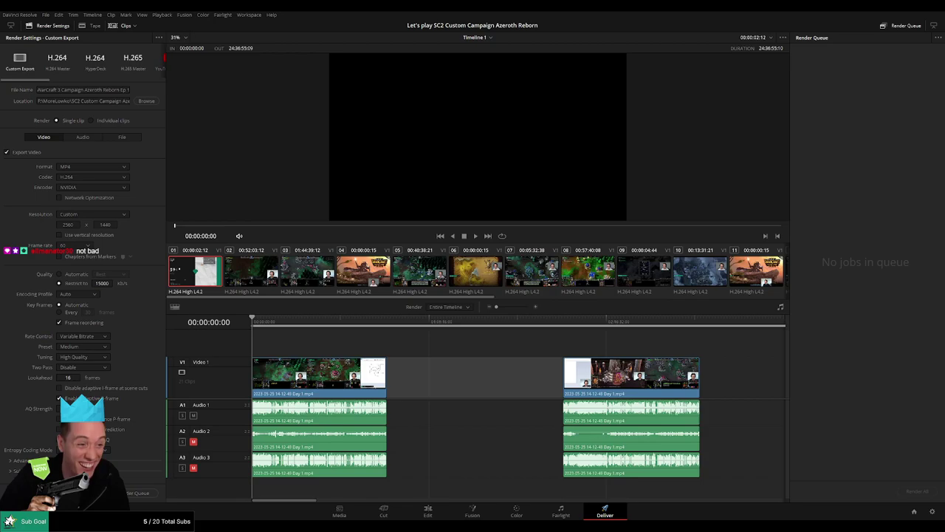
Step: Mark In at the start and Out at 00:52:01:00, then queue it as the Ep 1 job
{"action": "left_click", "coordinate": [283, 347]}
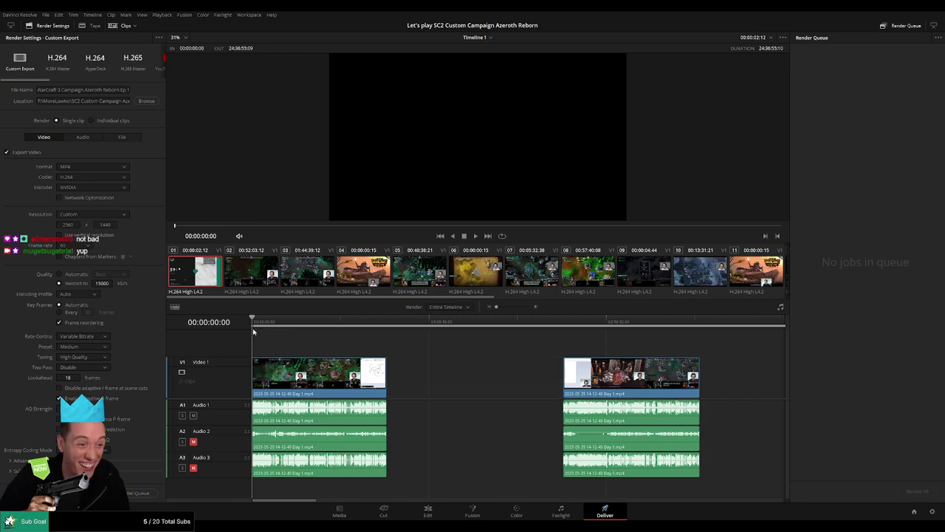
{"action": "left_click_drag", "start_coordinate": [252, 326], "coordinate": [387, 326]}
{"action": "key", "text": "i"}
{"action": "key", "text": "o"}
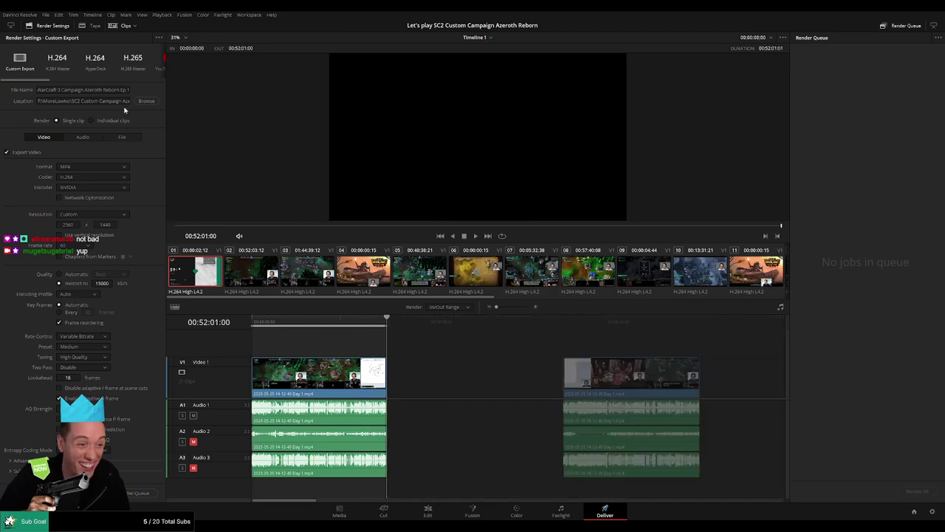
{"action": "left_click", "coordinate": [129, 90]}
{"action": "left_click", "coordinate": [433, 350]}
{"action": "left_click", "coordinate": [158, 493]}
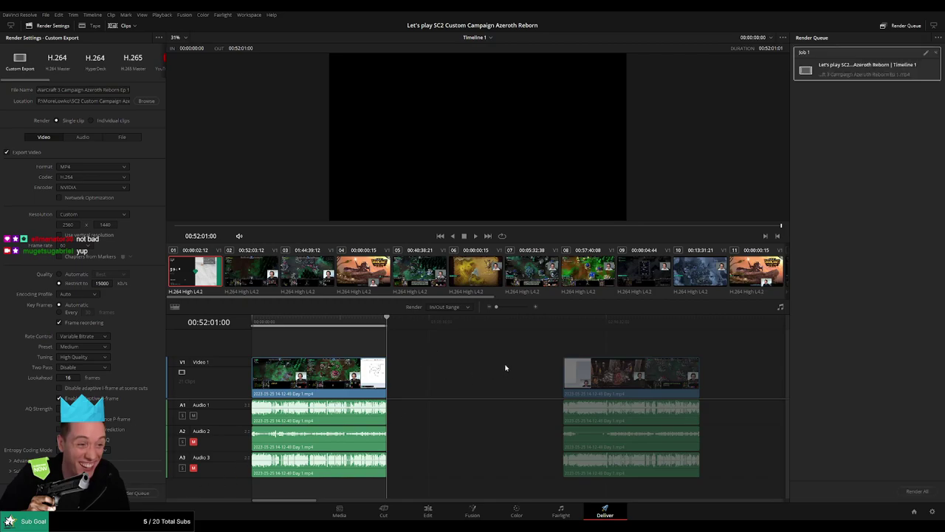
{"action": "key", "text": "Down"}
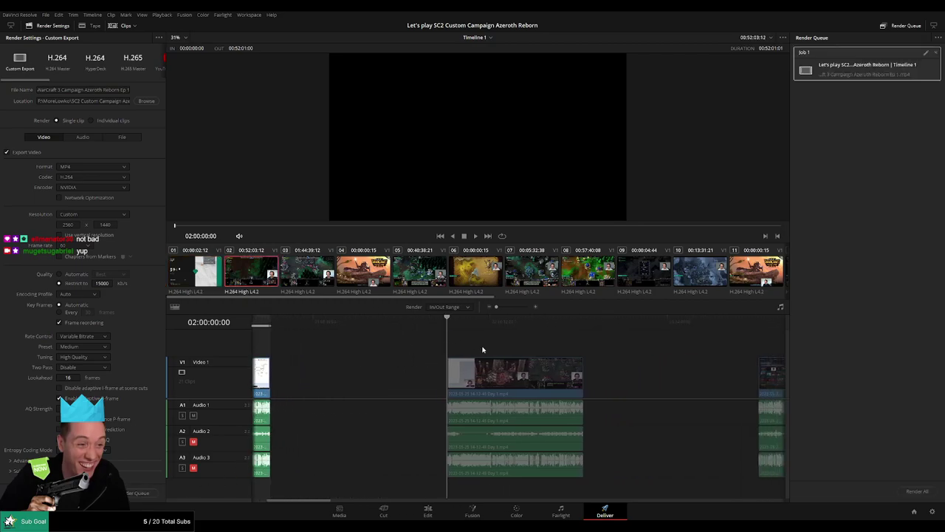
Step: Mark 02:00:00:00–02:52:36:00, rename the output Ep 2, and queue it as Job 2
{"action": "key", "text": "i"}
{"action": "key", "text": "Down"}
{"action": "key", "text": "o"}
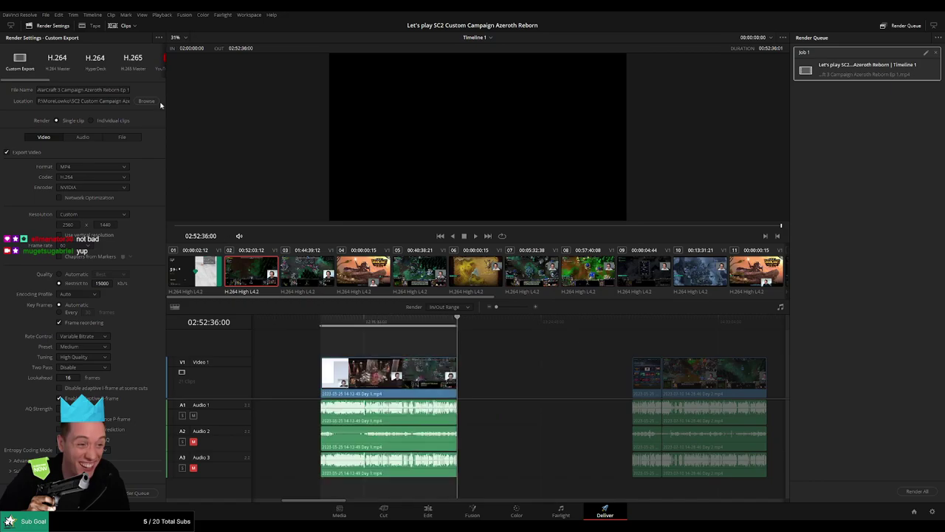
{"action": "left_click", "coordinate": [127, 89]}
{"action": "key", "text": "BackSpace"}
{"action": "type", "text": "2"}
{"action": "left_click", "coordinate": [139, 493]}
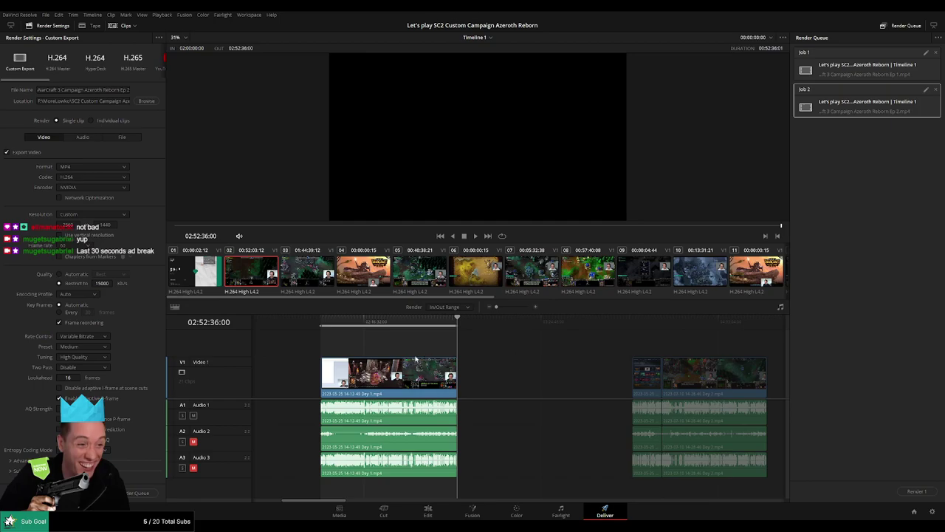
Step: Mark the next clip ending at 04:52:01:40, rename the output Ep 3, and queue it
{"action": "scroll", "coordinate": [699, 367], "scroll_direction": "left", "scroll_amount": 5}
{"action": "scroll", "coordinate": [458, 352], "scroll_direction": "right", "scroll_amount": 5}
{"action": "scroll", "coordinate": [449, 355], "scroll_direction": "right", "scroll_amount": 3}
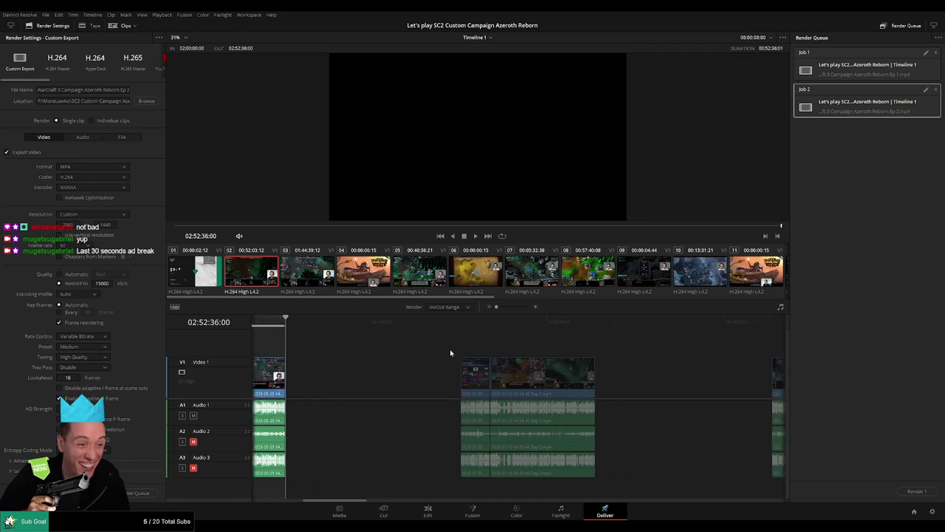
{"action": "left_click", "coordinate": [435, 329]}
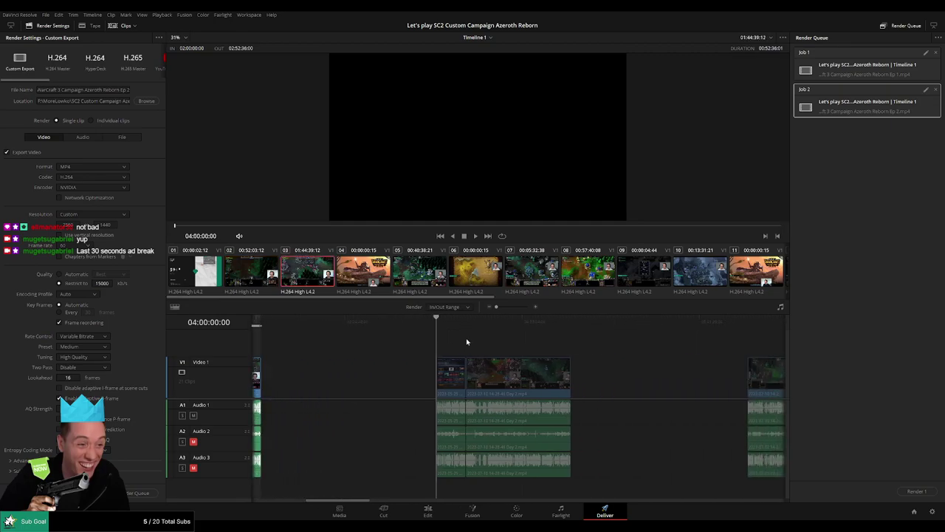
{"action": "scroll", "coordinate": [483, 337], "scroll_direction": "right", "scroll_amount": 1}
{"action": "left_click", "coordinate": [520, 325]}
{"action": "key", "text": "o"}
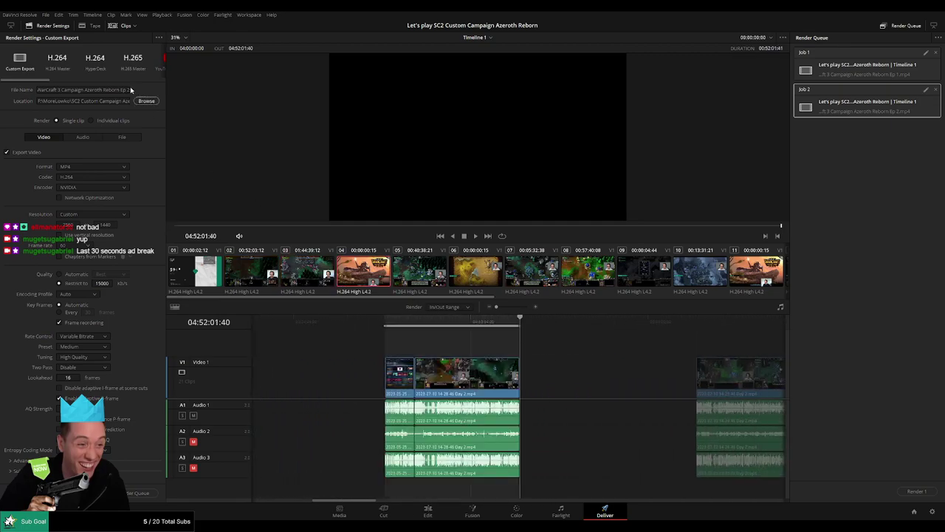
{"action": "left_click", "coordinate": [128, 90]}
{"action": "key", "text": "BackSpace"}
{"action": "type", "text": "3"}
{"action": "left_click", "coordinate": [137, 492]}
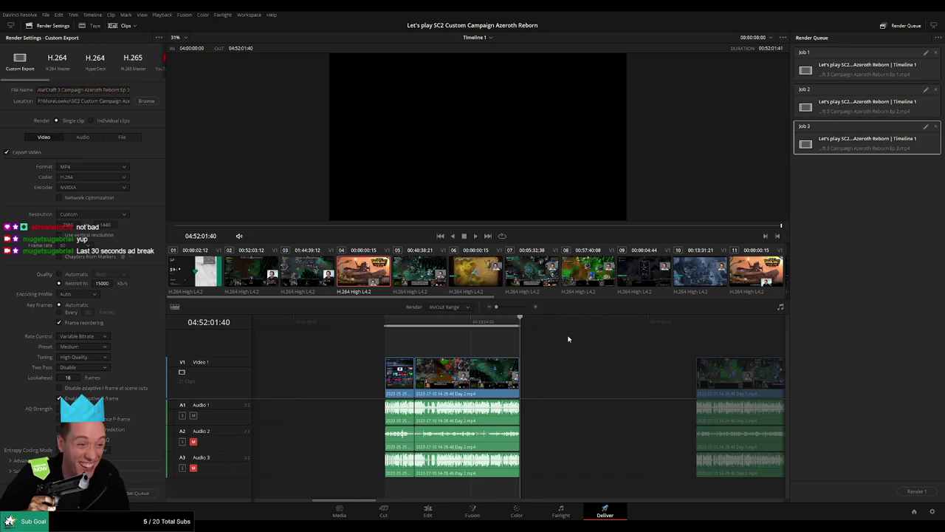
Step: Mark the next range, 06:00:00:00 to 06:52:02:00, for Ep 4
{"action": "scroll", "coordinate": [568, 339], "scroll_direction": "right", "scroll_amount": 2}
{"action": "scroll", "coordinate": [498, 344], "scroll_direction": "right", "scroll_amount": 2}
{"action": "scroll", "coordinate": [458, 349], "scroll_direction": "right", "scroll_amount": 1}
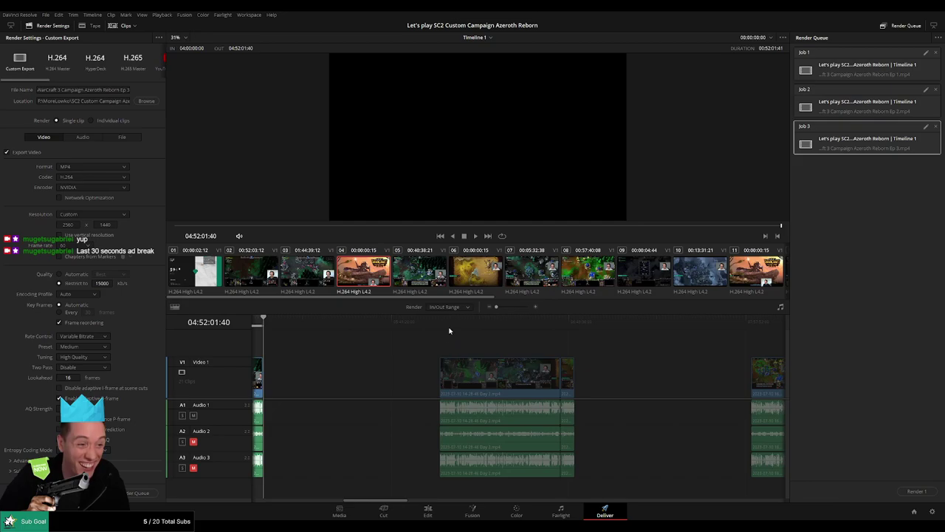
{"action": "left_click", "coordinate": [440, 328]}
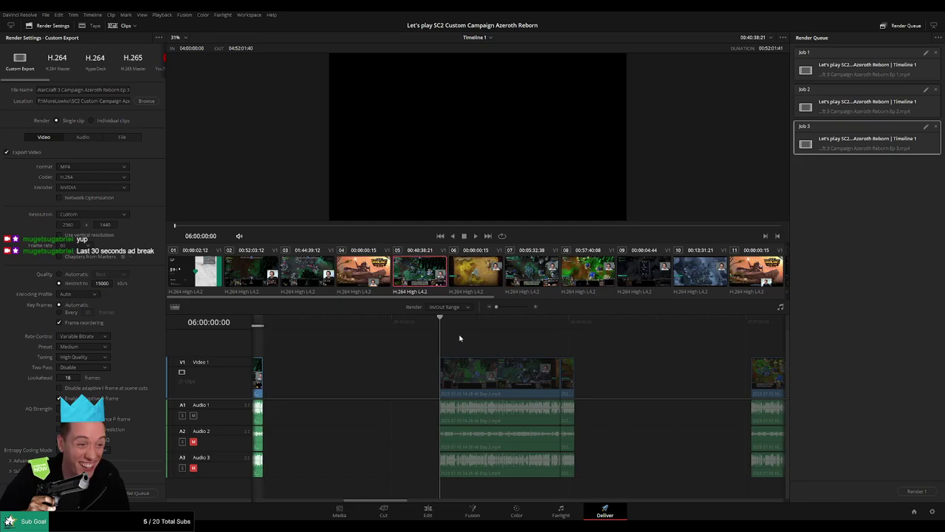
{"action": "left_click", "coordinate": [544, 323]}
{"action": "key", "text": "o"}
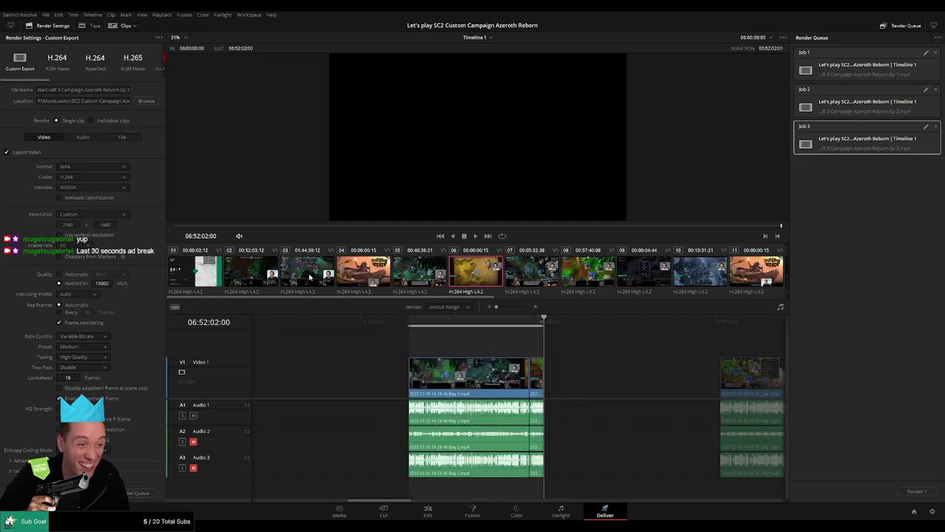
{"action": "key", "text": "Tab"}
Step: Queue the Ep 4 job, then mark the next clip out at 08:52:07:30 and queue it as Ep 5
{"action": "left_click", "coordinate": [141, 492]}
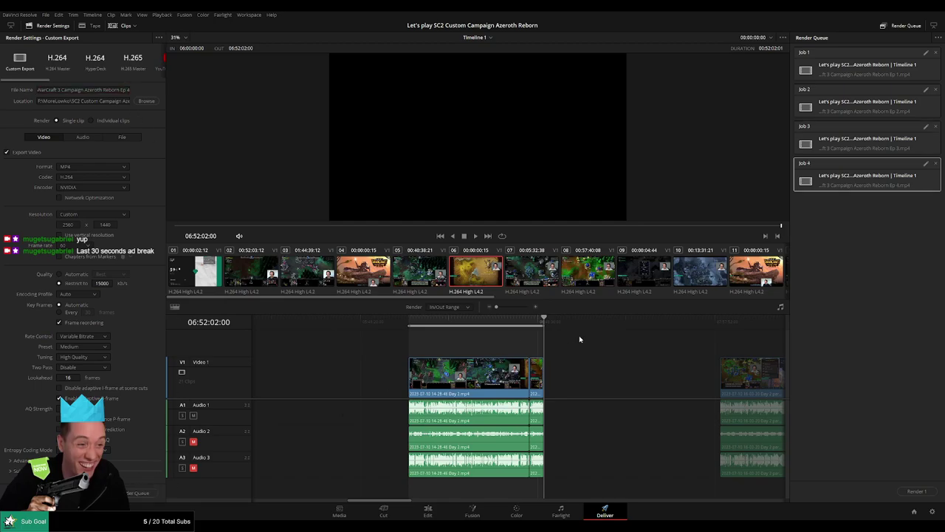
{"action": "scroll", "coordinate": [407, 336], "scroll_direction": "down", "scroll_amount": 5}
{"action": "scroll", "coordinate": [336, 337], "scroll_direction": "down", "scroll_amount": 2}
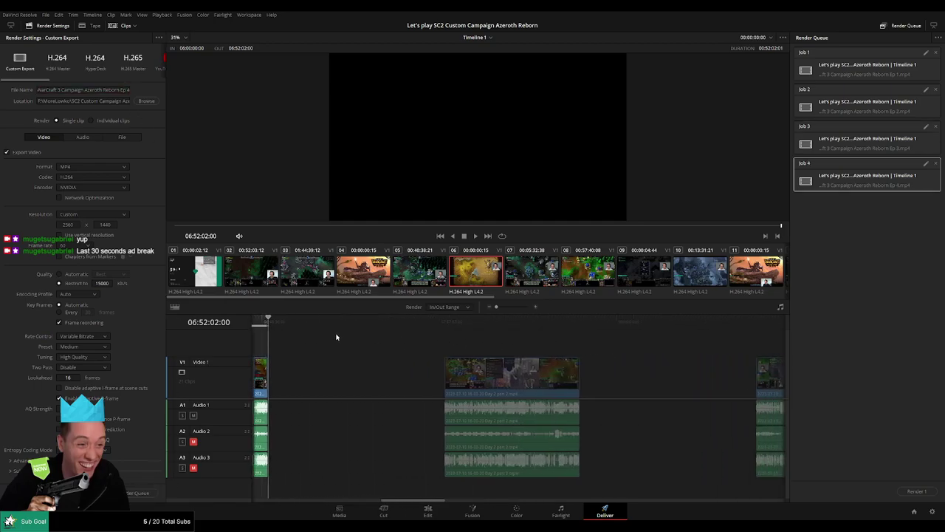
{"action": "left_click", "coordinate": [438, 322]}
{"action": "scroll", "coordinate": [443, 340], "scroll_direction": "down", "scroll_amount": 2}
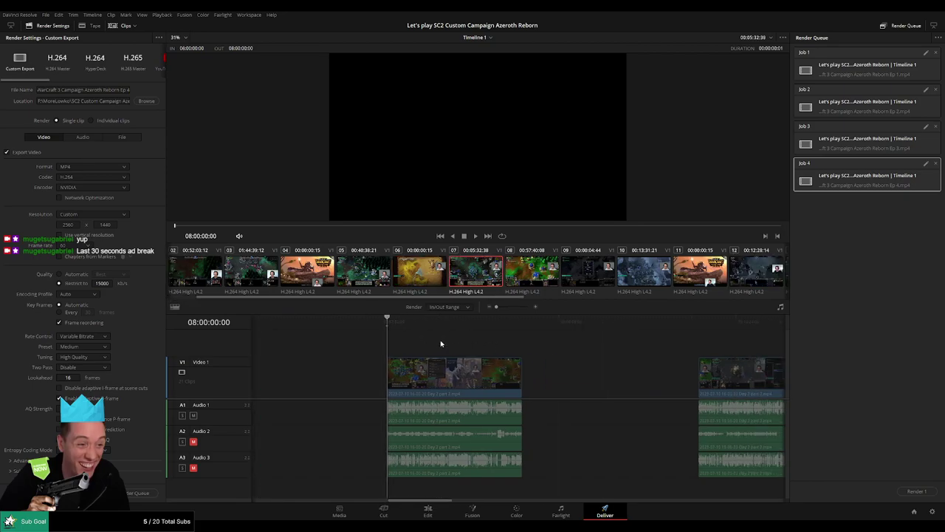
{"action": "scroll", "coordinate": [473, 332], "scroll_direction": "down", "scroll_amount": 2}
{"action": "left_click", "coordinate": [489, 325]}
{"action": "key", "text": "o"}
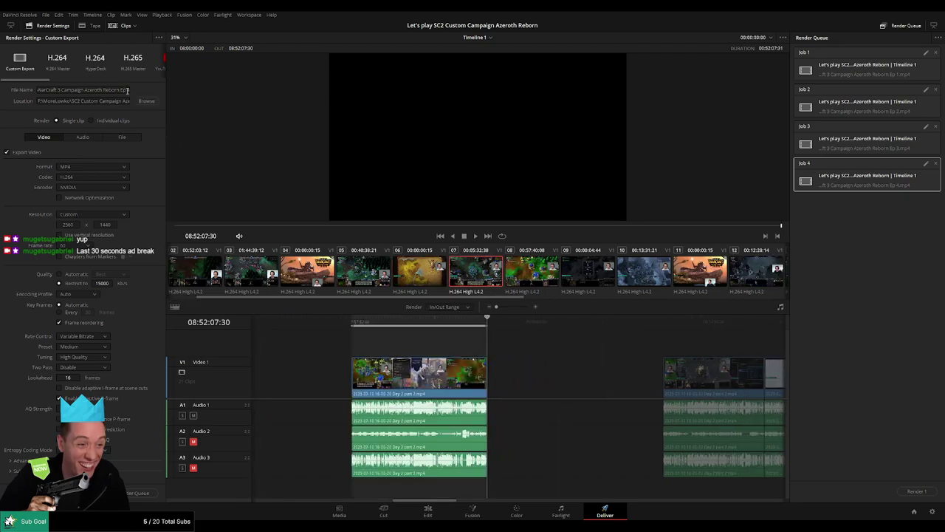
{"action": "left_click", "coordinate": [127, 90]}
{"action": "key", "text": "BackSpace"}
{"action": "type", "text": "5"}
{"action": "key", "text": "Return"}
{"action": "key", "text": "Down"}
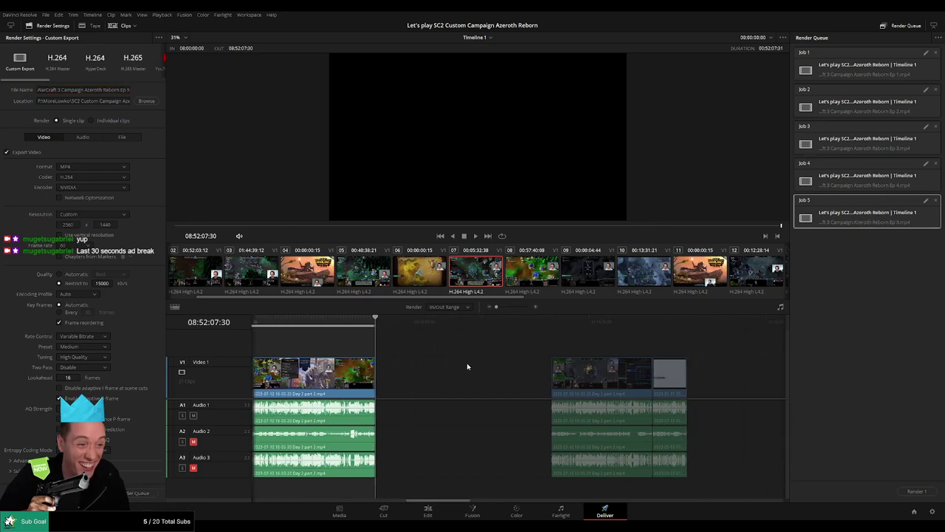
Step: Set the out point at 10:52:26:30, rename the output Ep 6, and queue it
{"action": "left_click", "coordinate": [433, 323]}
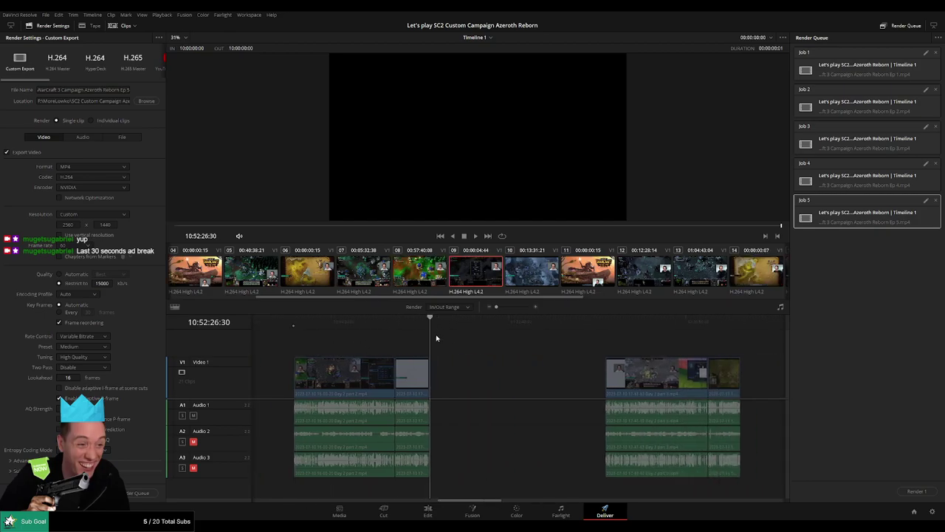
{"action": "key", "text": "o"}
{"action": "left_click", "coordinate": [126, 90]}
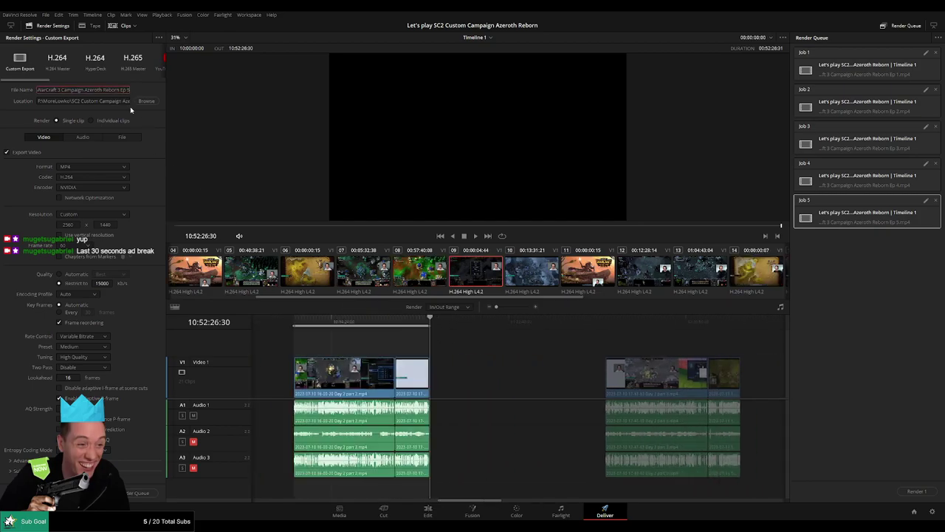
{"action": "key", "text": "BackSpace"}
{"action": "type", "text": "6"}
{"action": "left_click", "coordinate": [132, 493]}
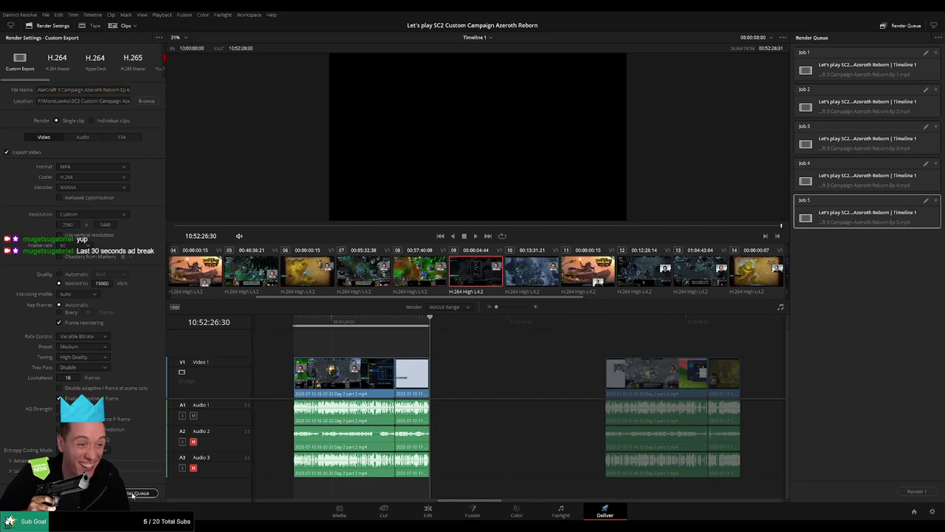
Step: Mark the next clip out at 12:52:08:30, rename the output Ep 7, and queue it
{"action": "scroll", "coordinate": [444, 369], "scroll_direction": "right", "scroll_amount": 5}
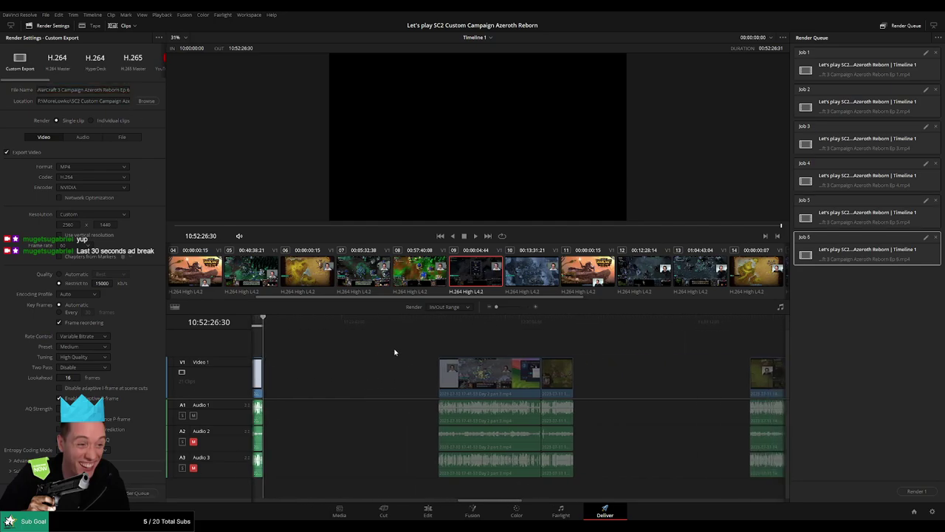
{"action": "left_click", "coordinate": [439, 323]}
{"action": "scroll", "coordinate": [480, 332], "scroll_direction": "right", "scroll_amount": 3}
{"action": "left_click", "coordinate": [490, 325]}
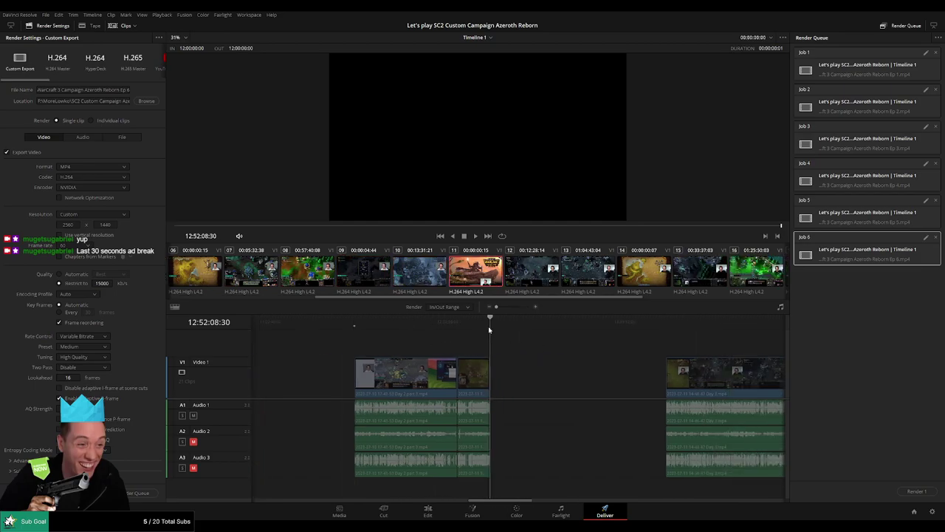
{"action": "key", "text": "o"}
{"action": "left_click", "coordinate": [125, 92]}
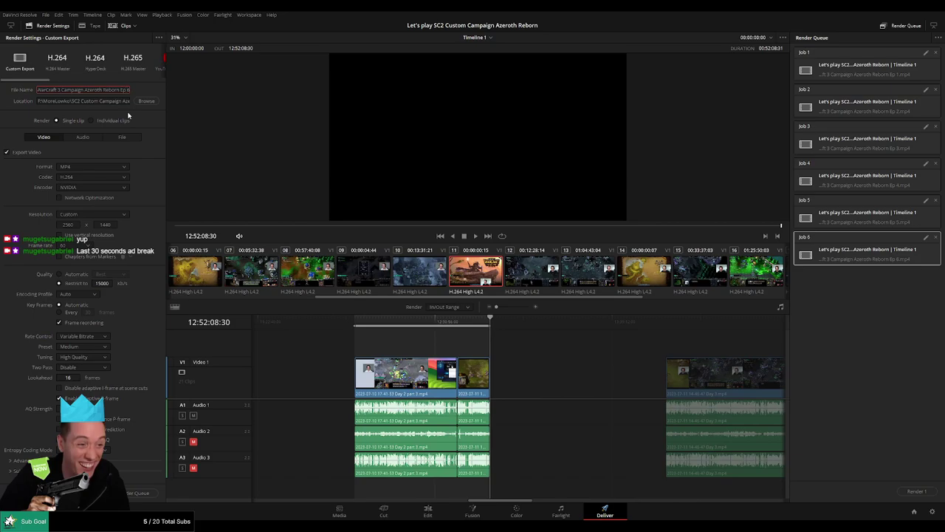
{"action": "key", "text": "BackSpace"}
{"action": "type", "text": "7"}
{"action": "left_click", "coordinate": [139, 493]}
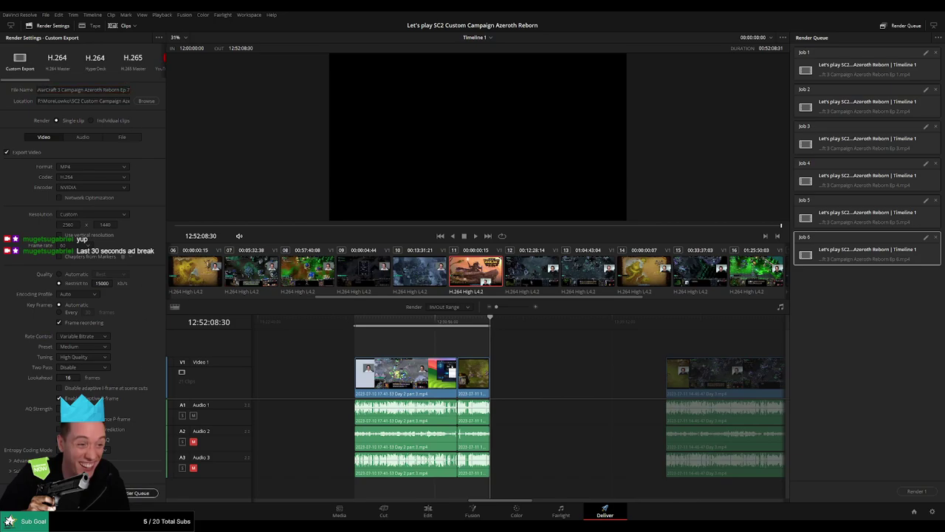
Step: Mark 14:00:00:00–14:52:14:50, rename the output Ep 8, and queue it as Job 8
{"action": "scroll", "coordinate": [517, 348], "scroll_direction": "right", "scroll_amount": 5}
{"action": "scroll", "coordinate": [373, 342], "scroll_direction": "right", "scroll_amount": 1}
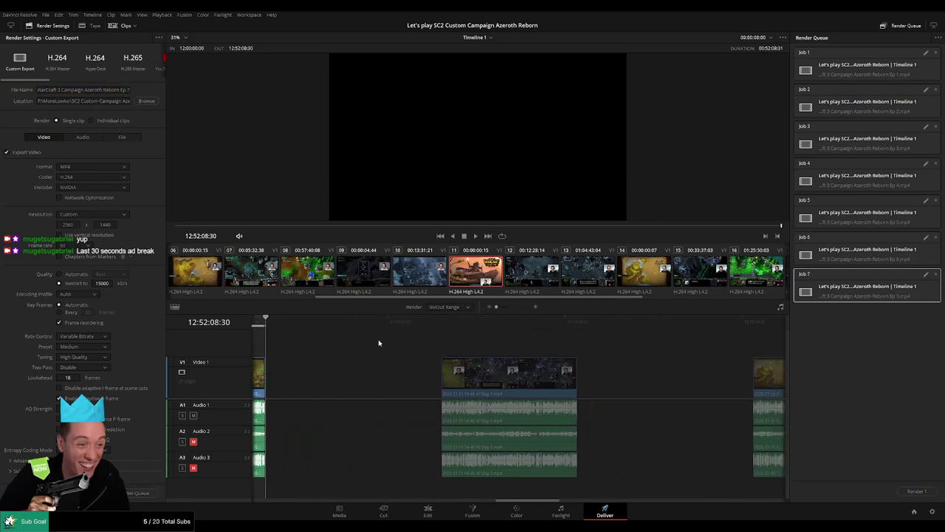
{"action": "left_click", "coordinate": [442, 325]}
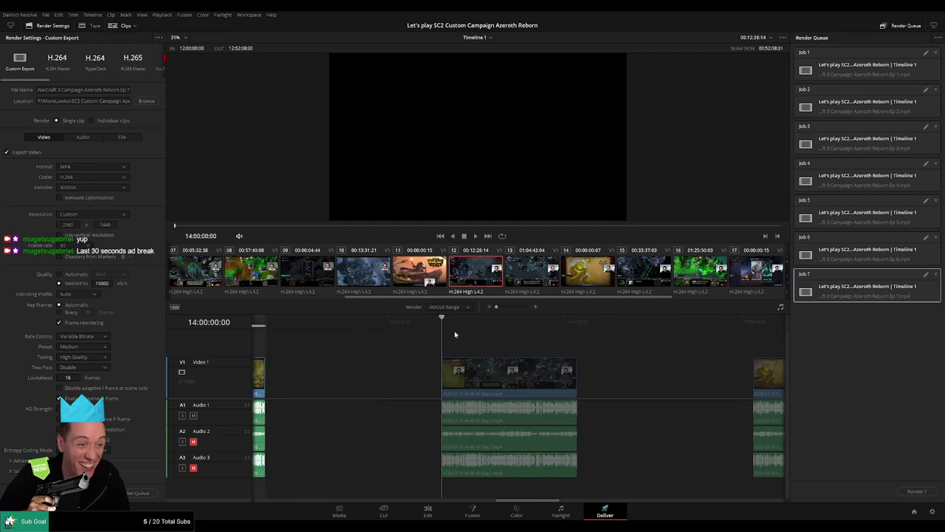
{"action": "key", "text": "i"}
{"action": "scroll", "coordinate": [444, 332], "scroll_direction": "right", "scroll_amount": 3}
{"action": "key", "text": "Down"}
{"action": "key", "text": "o"}
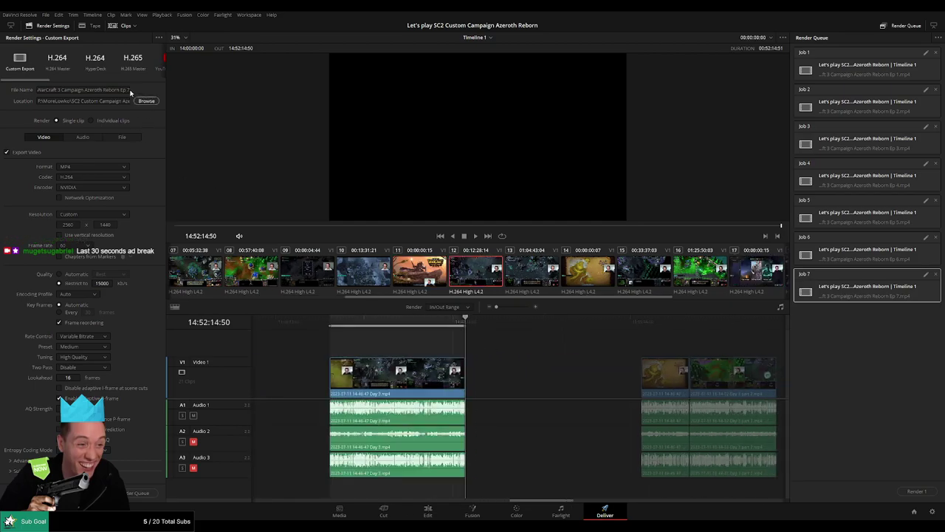
{"action": "left_click", "coordinate": [129, 91]}
{"action": "key", "text": "BackSpace"}
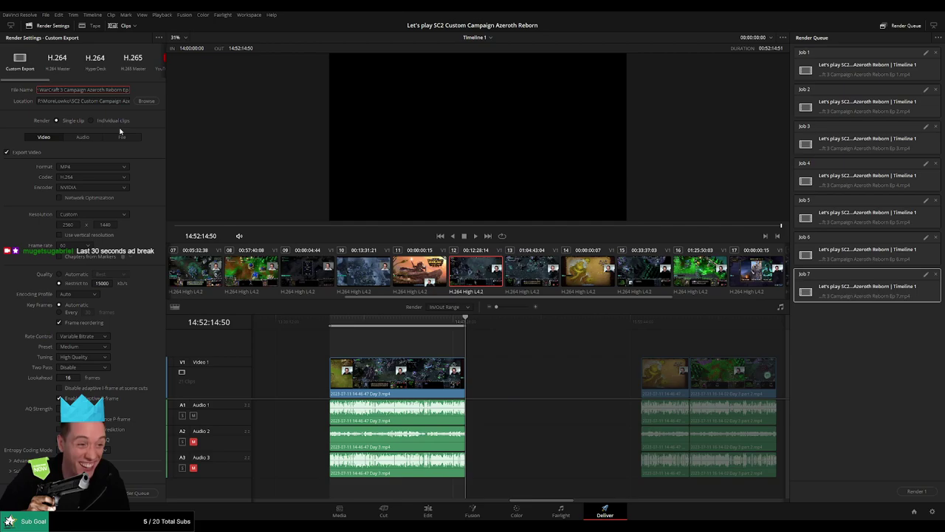
{"action": "type", "text": " 8"}
{"action": "left_click", "coordinate": [139, 492]}
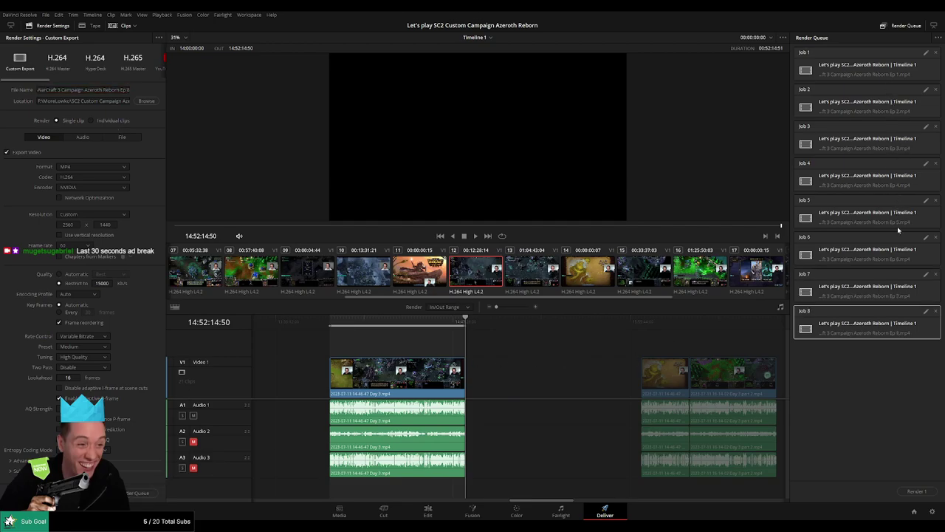
Step: Queue Ep 9 covering 16:00:00:00 to 16:52:15:30, with the file name numbered 9
{"action": "scroll", "coordinate": [464, 341], "scroll_direction": "right", "scroll_amount": 3}
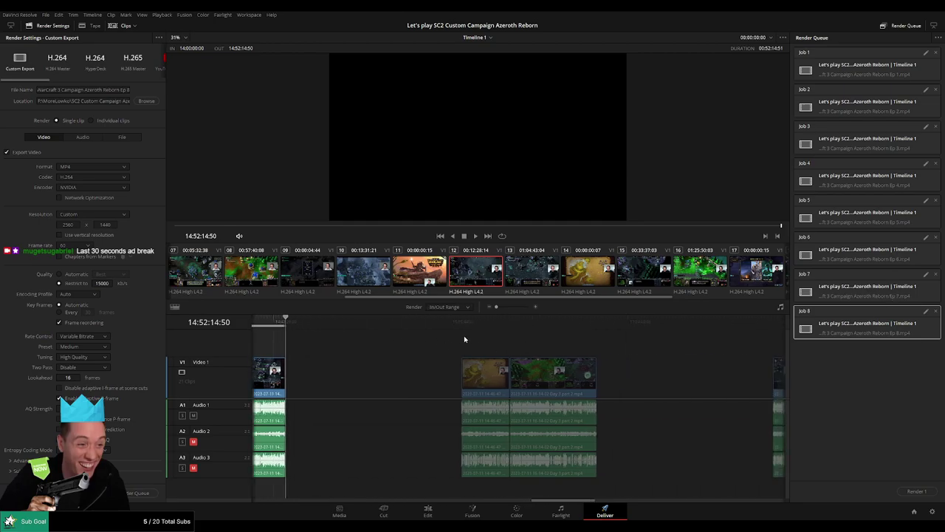
{"action": "left_click", "coordinate": [461, 325]}
{"action": "scroll", "coordinate": [531, 349], "scroll_direction": "right", "scroll_amount": 2}
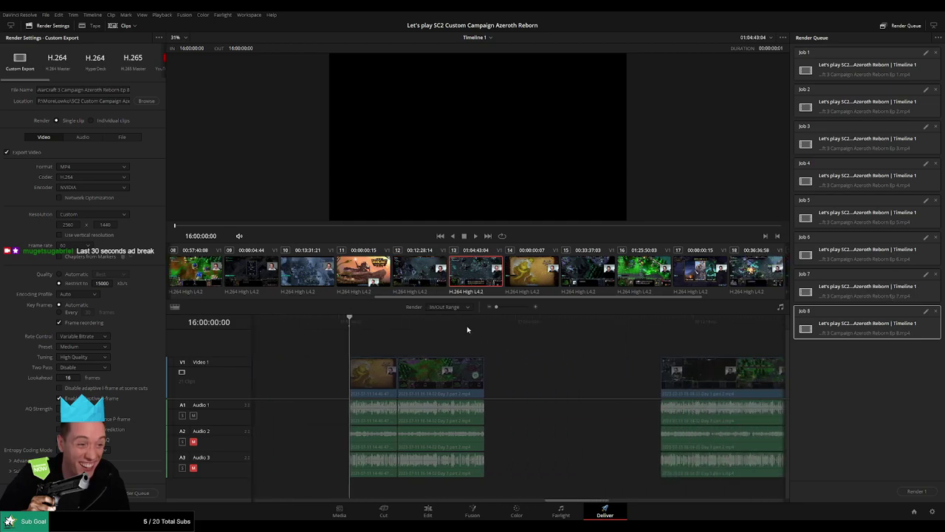
{"action": "left_click", "coordinate": [486, 326]}
{"action": "key", "text": "o"}
{"action": "left_click", "coordinate": [128, 90]}
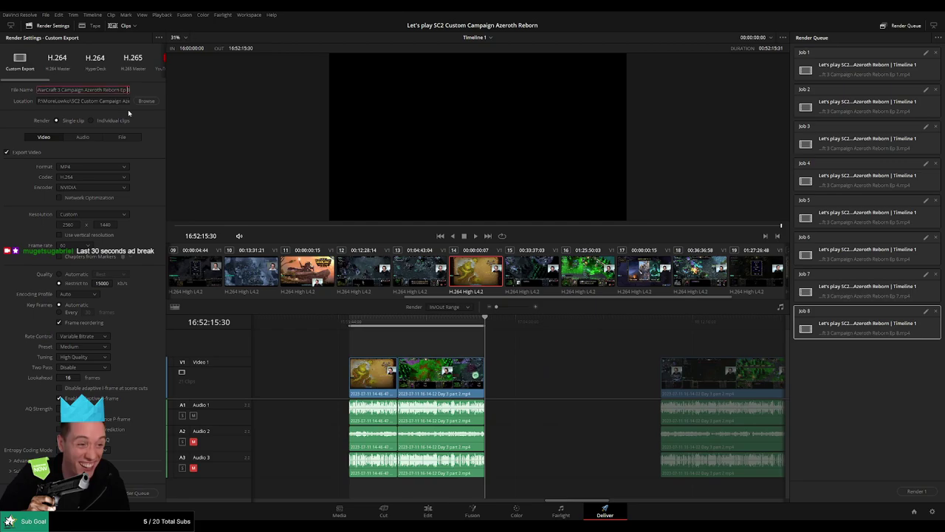
{"action": "key", "text": "BackSpace"}
{"action": "type", "text": "9"}
{"action": "left_click", "coordinate": [139, 494]}
Step: Queue Ep 10 covering 18:00:00:00 to 18:52:13:00, with the file name numbered 10
{"action": "scroll", "coordinate": [409, 358], "scroll_direction": "right", "scroll_amount": 3}
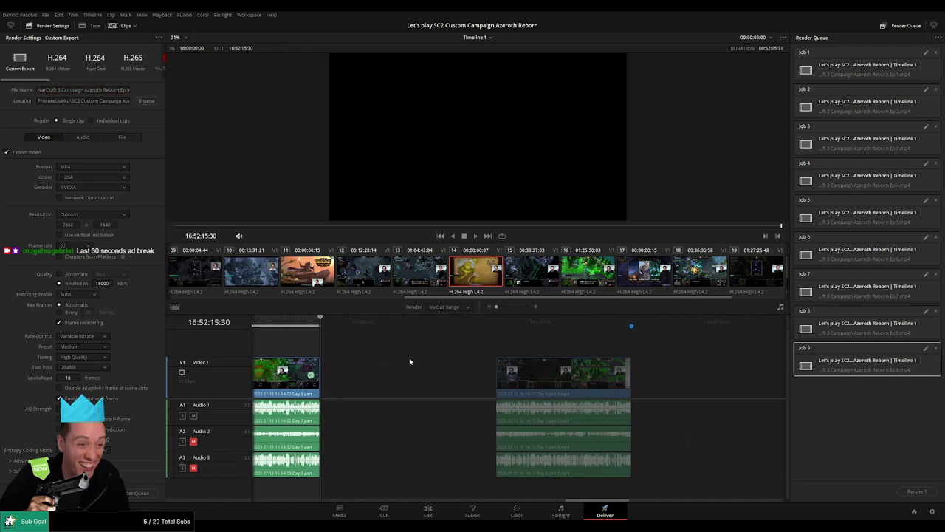
{"action": "key", "text": "Down"}
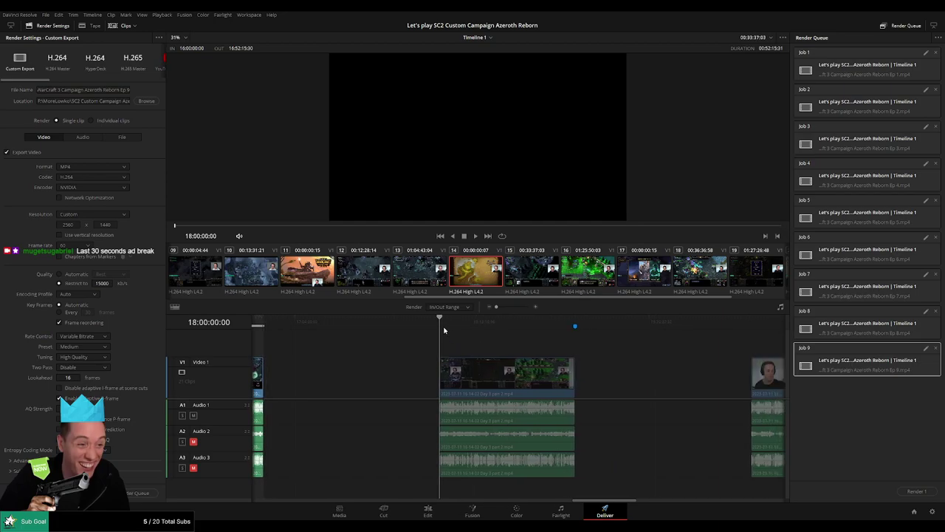
{"action": "scroll", "coordinate": [490, 347], "scroll_direction": "right", "scroll_amount": 2}
{"action": "key", "text": "Down"}
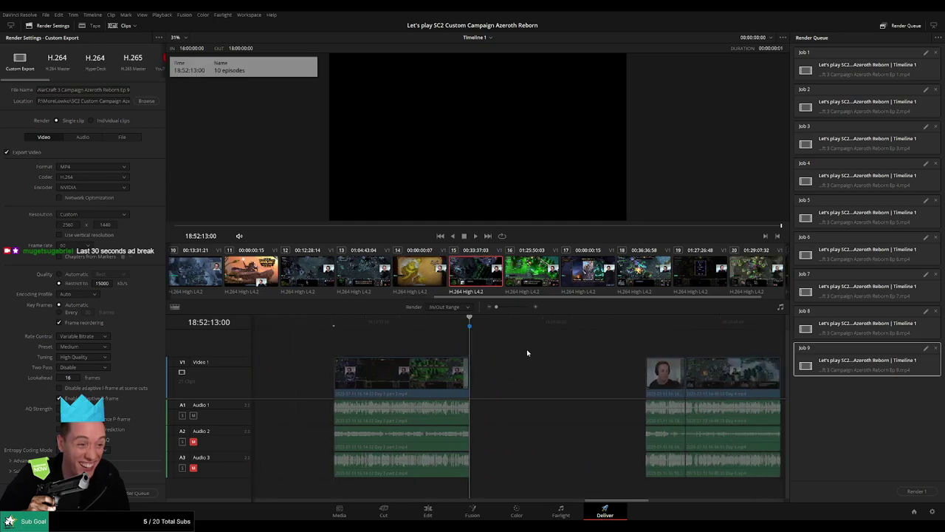
{"action": "key", "text": "o"}
{"action": "left_click", "coordinate": [127, 90]}
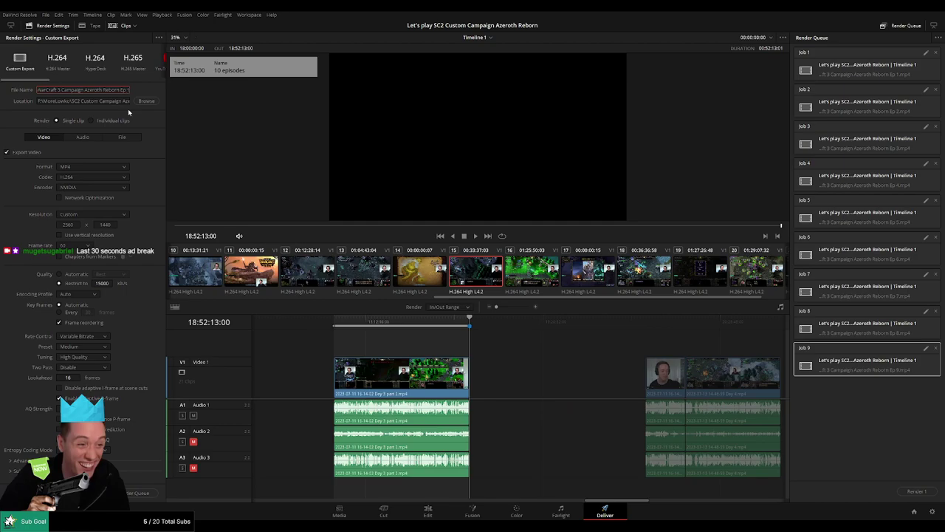
{"action": "type", "text": "0"}
{"action": "left_click", "coordinate": [137, 493]}
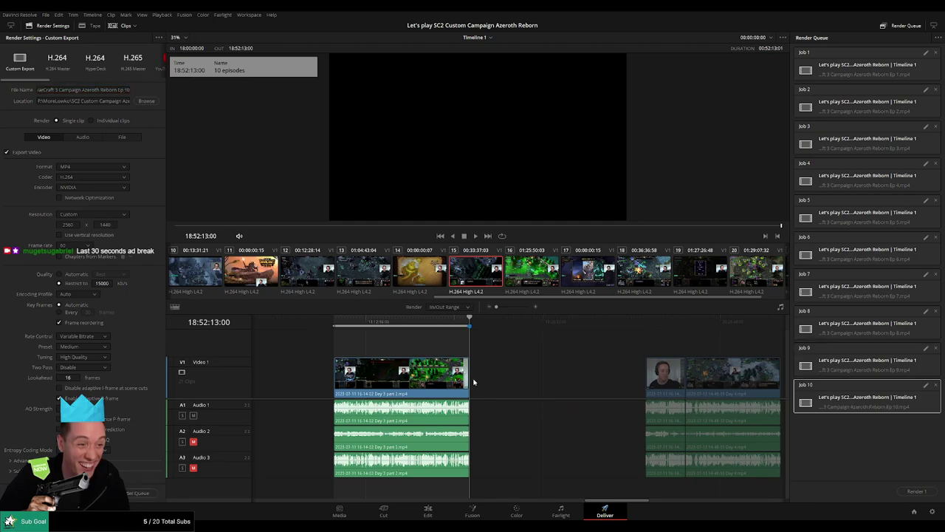
Step: Queue Ep 11 covering 20:00:00:00 to 20:52:06:00, with the file name numbered 11
{"action": "scroll", "coordinate": [444, 347], "scroll_direction": "right", "scroll_amount": 3}
{"action": "left_click_drag", "start_coordinate": [462, 325], "coordinate": [474, 326]}
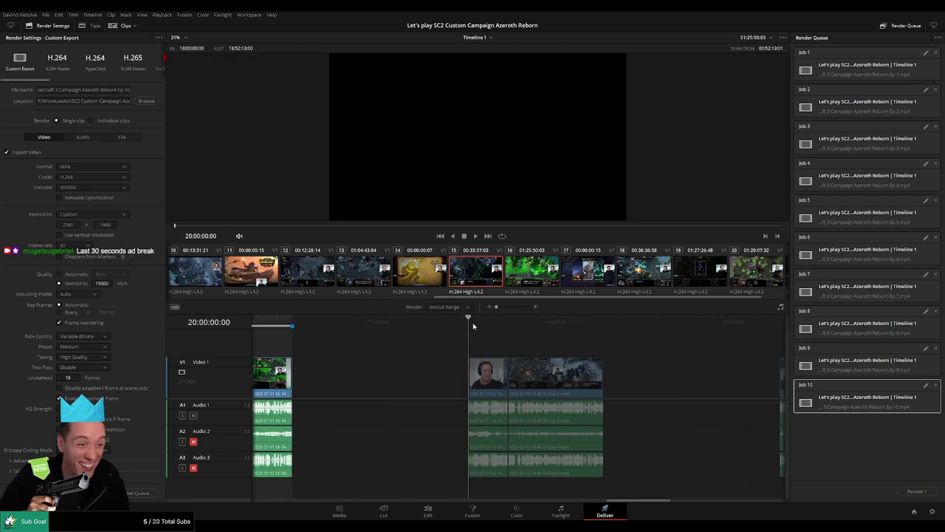
{"action": "key", "text": "i"}
{"action": "scroll", "coordinate": [443, 329], "scroll_direction": "right", "scroll_amount": 3}
{"action": "key", "text": "Down"}
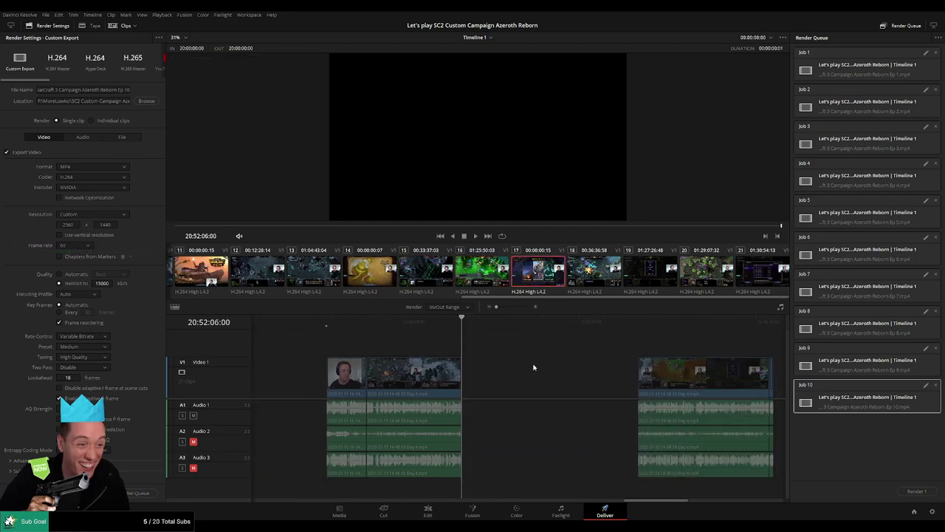
{"action": "key", "text": "o"}
{"action": "left_click", "coordinate": [122, 89]}
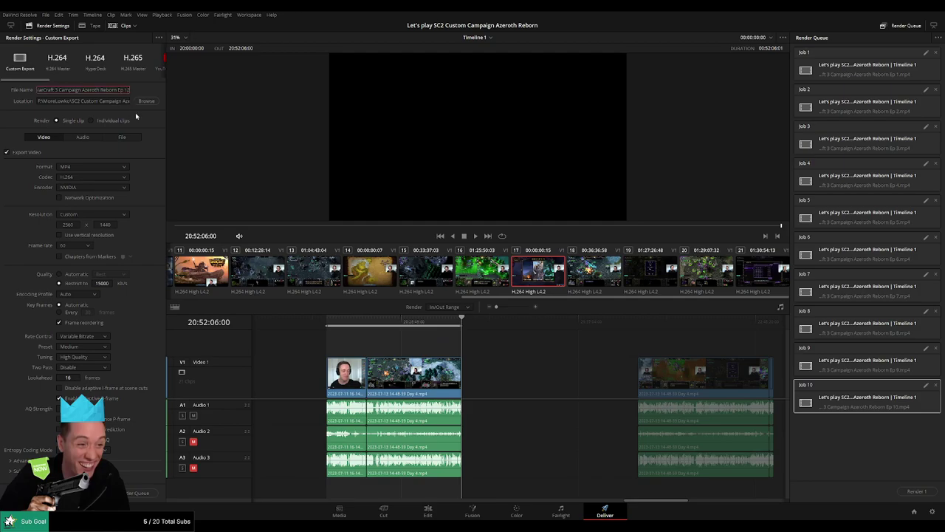
{"action": "key", "text": "BackSpace"}
{"action": "type", "text": "1"}
{"action": "left_click", "coordinate": [135, 493]}
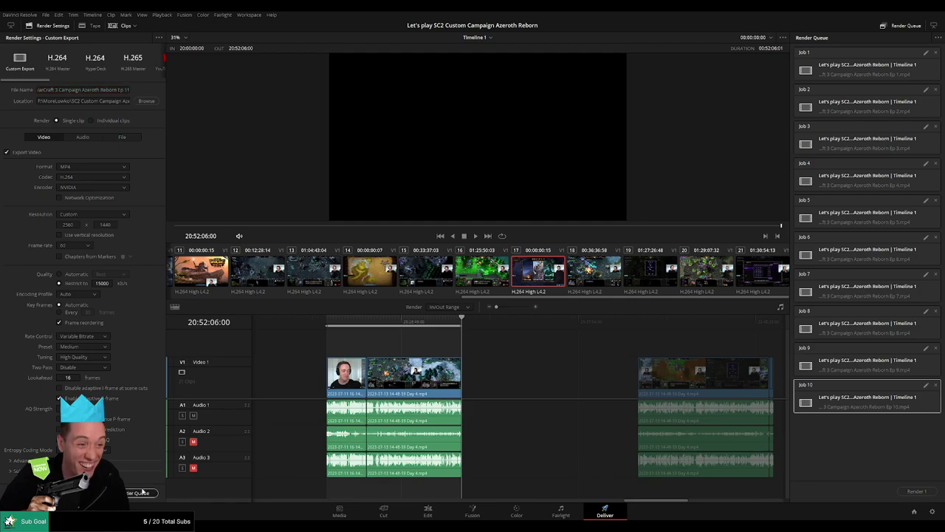
Step: Queue Ep 12 covering 22:00:00:00 to 22:52:19:00, with the file name numbered 12
{"action": "scroll", "coordinate": [569, 382], "scroll_direction": "right", "scroll_amount": 5}
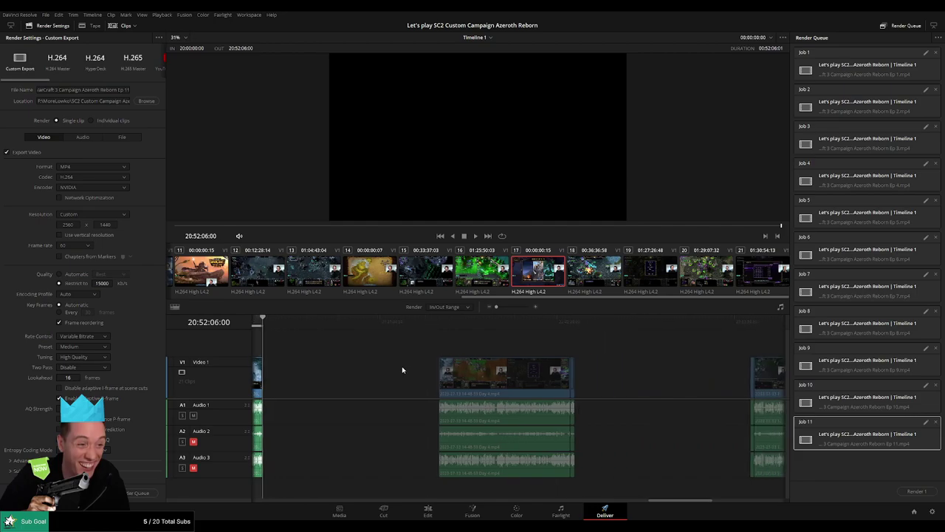
{"action": "left_click", "coordinate": [438, 329]}
{"action": "scroll", "coordinate": [489, 342], "scroll_direction": "right", "scroll_amount": 3}
{"action": "left_click_drag", "start_coordinate": [483, 325], "coordinate": [484, 328]}
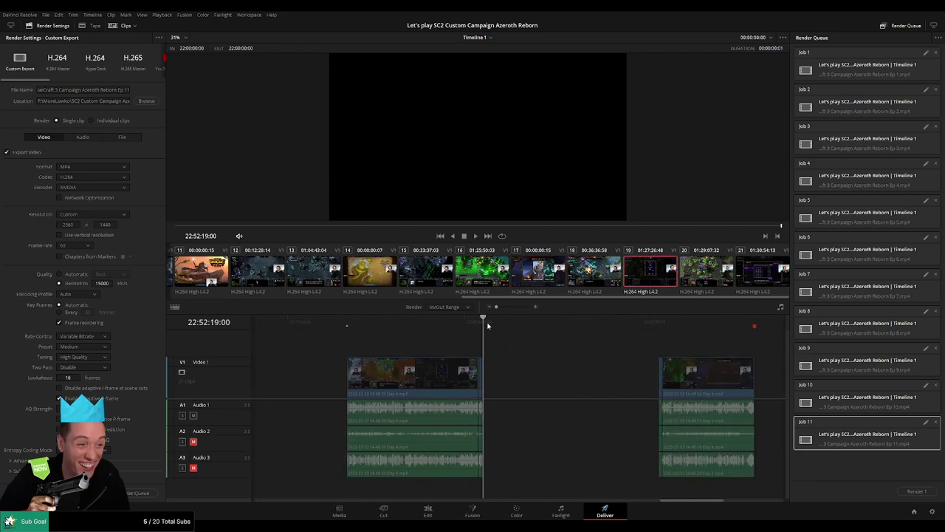
{"action": "key", "text": "o"}
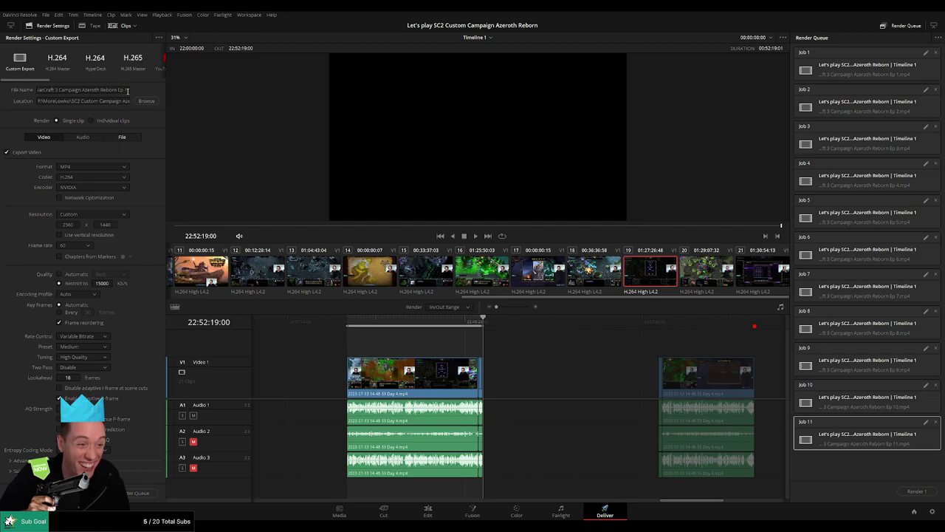
{"action": "left_click", "coordinate": [127, 90]}
{"action": "key", "text": "BackSpace"}
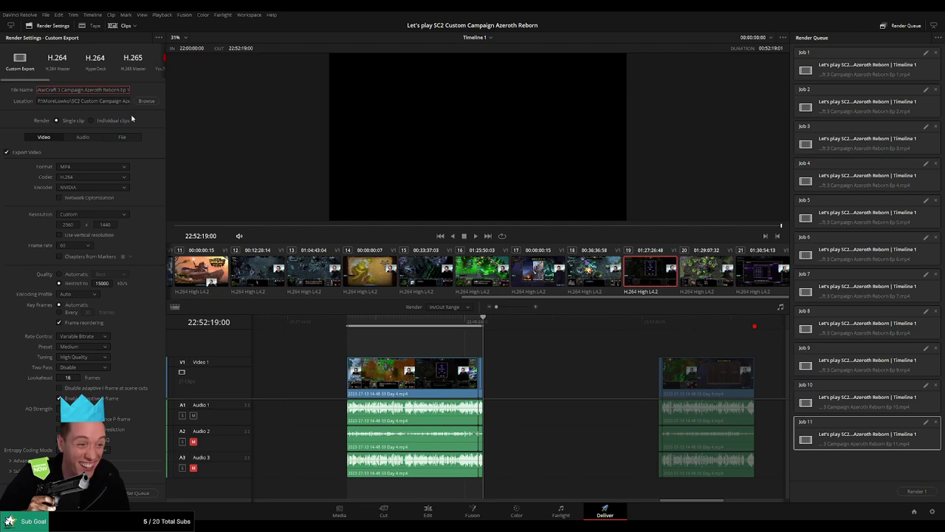
{"action": "type", "text": "2"}
{"action": "left_click", "coordinate": [136, 493]}
Step: Queue Ep 13 as Job 13, covering 24:00:00:00 to the clip end at 24:36:55:09
{"action": "scroll", "coordinate": [475, 370], "scroll_direction": "right", "scroll_amount": 3}
{"action": "scroll", "coordinate": [475, 370], "scroll_direction": "right", "scroll_amount": 3}
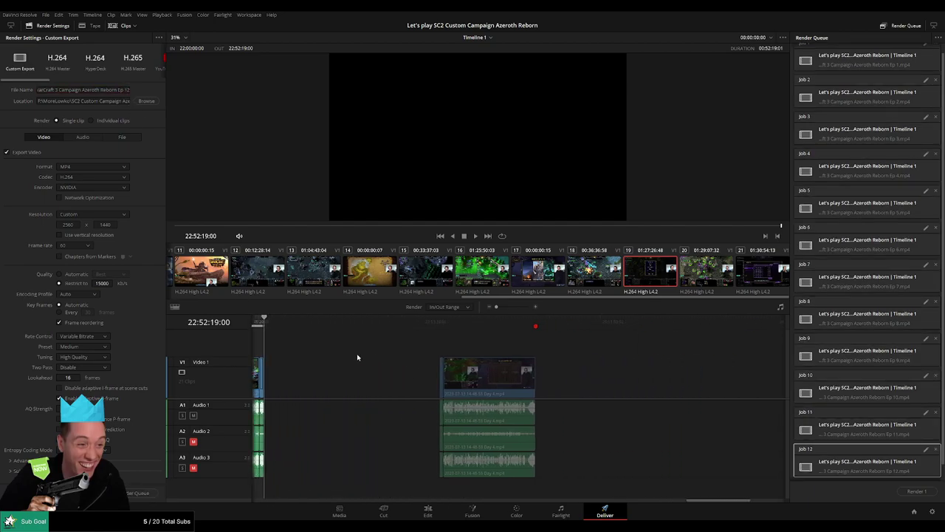
{"action": "left_click", "coordinate": [435, 323]}
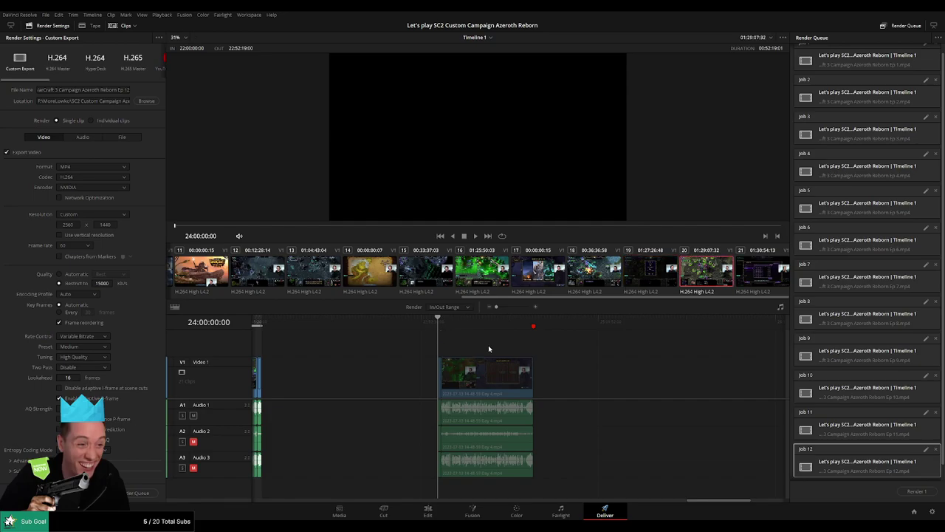
{"action": "scroll", "coordinate": [488, 348], "scroll_direction": "right", "scroll_amount": 3}
{"action": "left_click", "coordinate": [448, 321]}
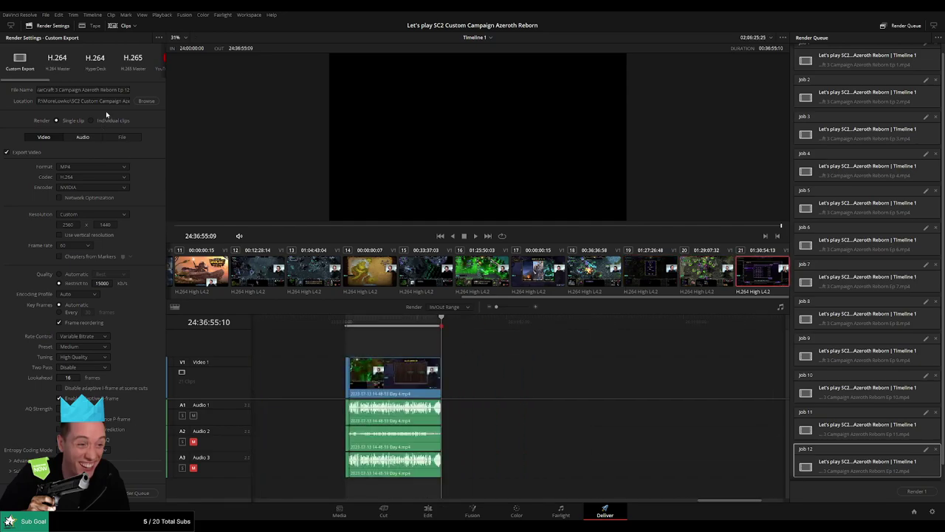
{"action": "left_click", "coordinate": [122, 90]}
{"action": "key", "text": "BackSpace"}
{"action": "type", "text": "3"}
{"action": "left_click", "coordinate": [133, 493]}
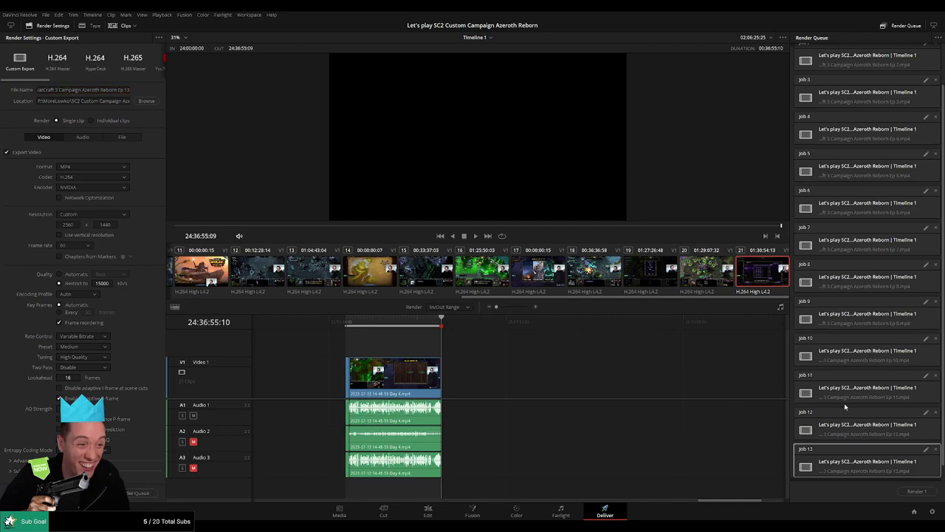